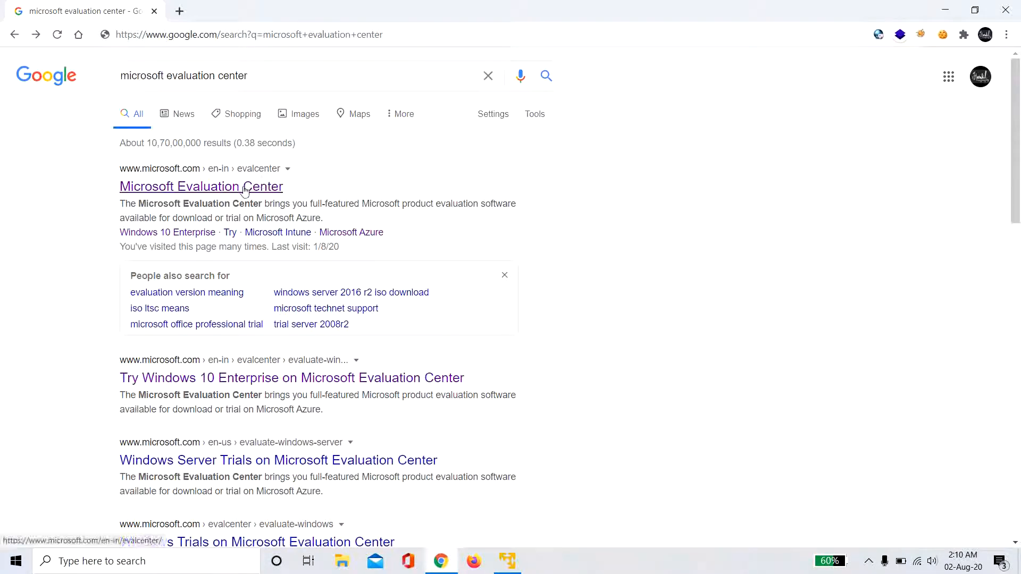
- Open Microsoft Evaluation Center and go to the Windows 10 Enterprise evaluation page
left_click(244, 187)
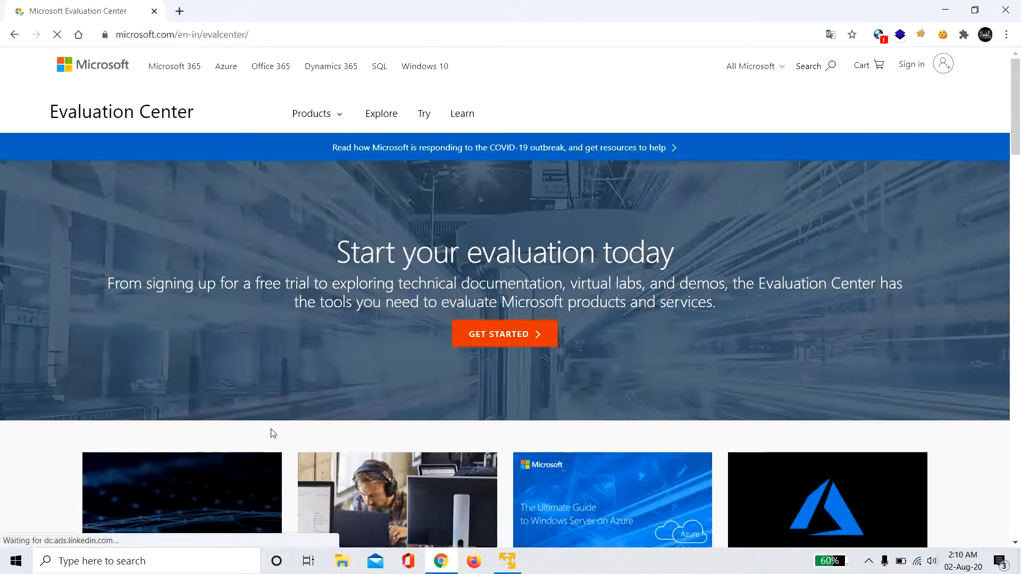
scroll(271, 434, "down", 10)
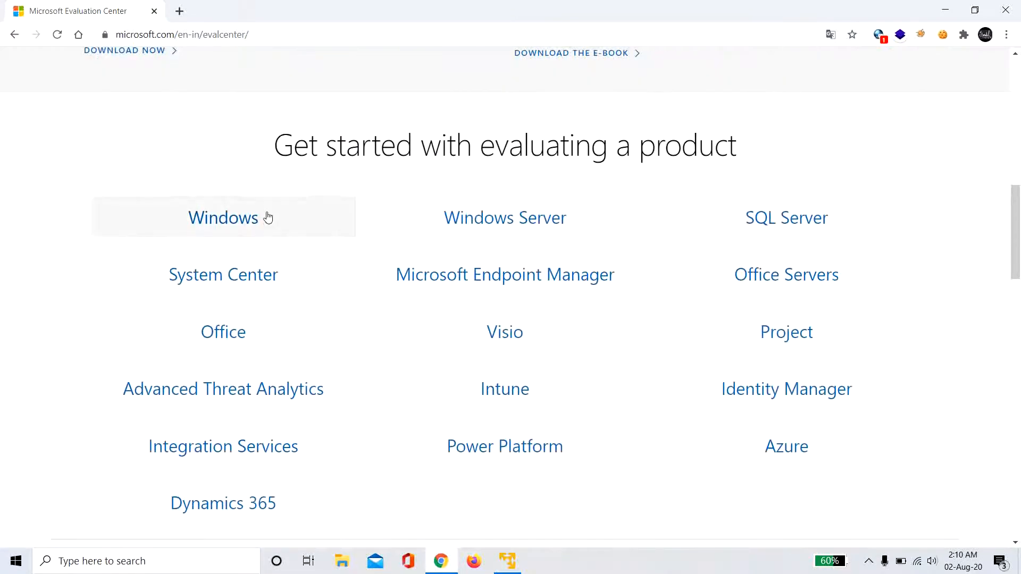
left_click(268, 217)
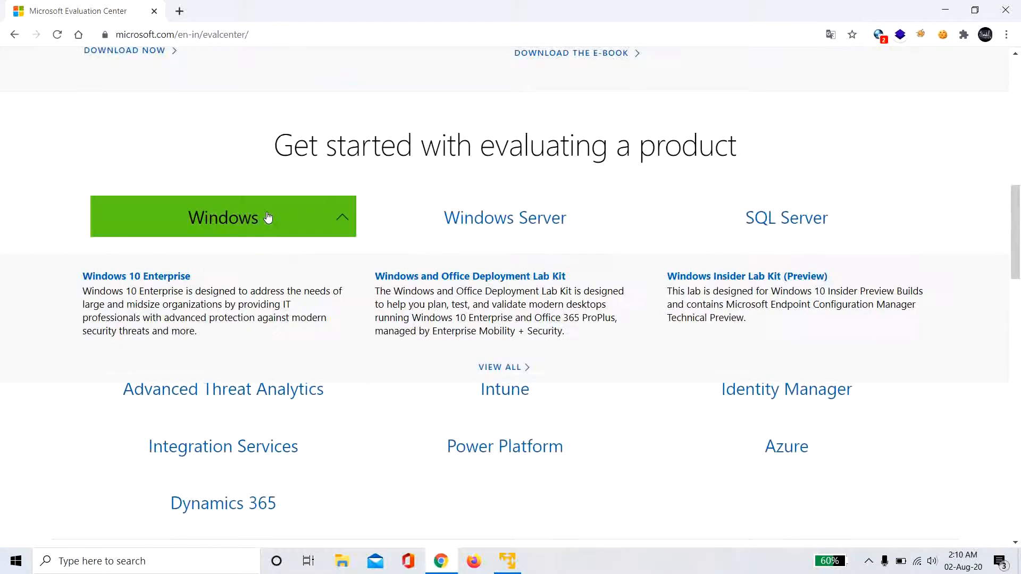
left_click(168, 278)
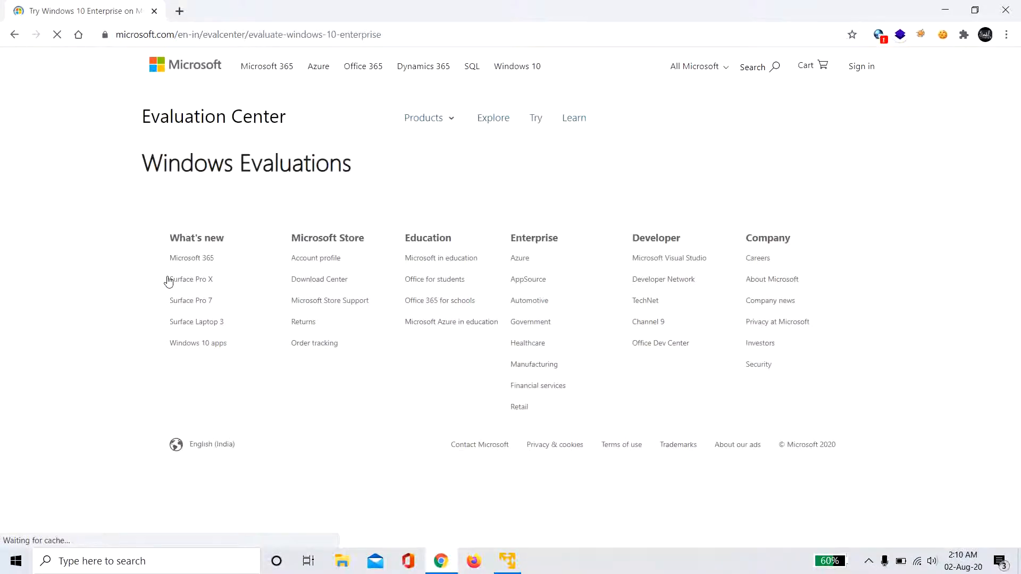
scroll(309, 338, "down", 6)
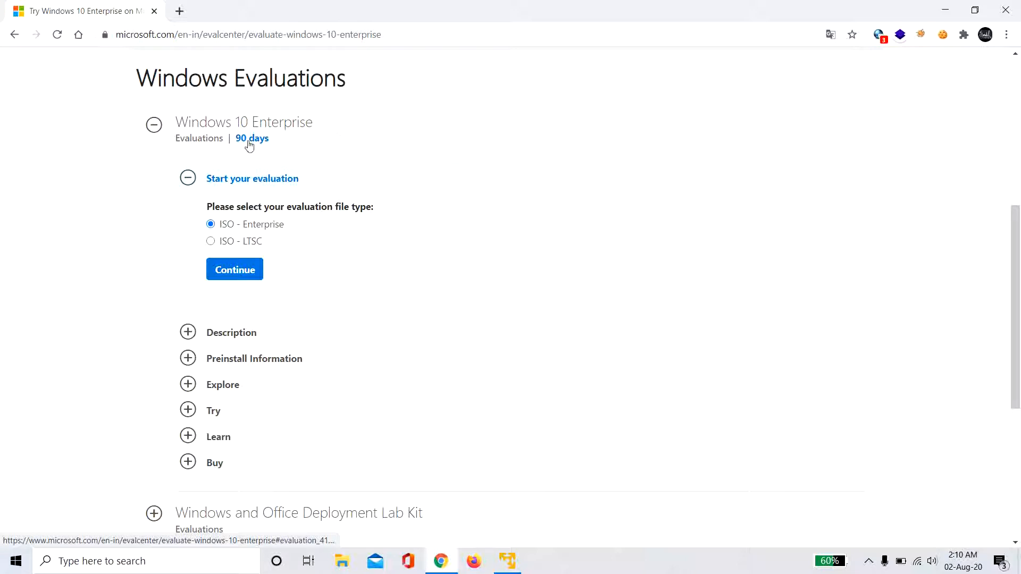
- Choose the ISO - Enterprise file type, then autofill first name and company name with 'test'
left_click(211, 224)
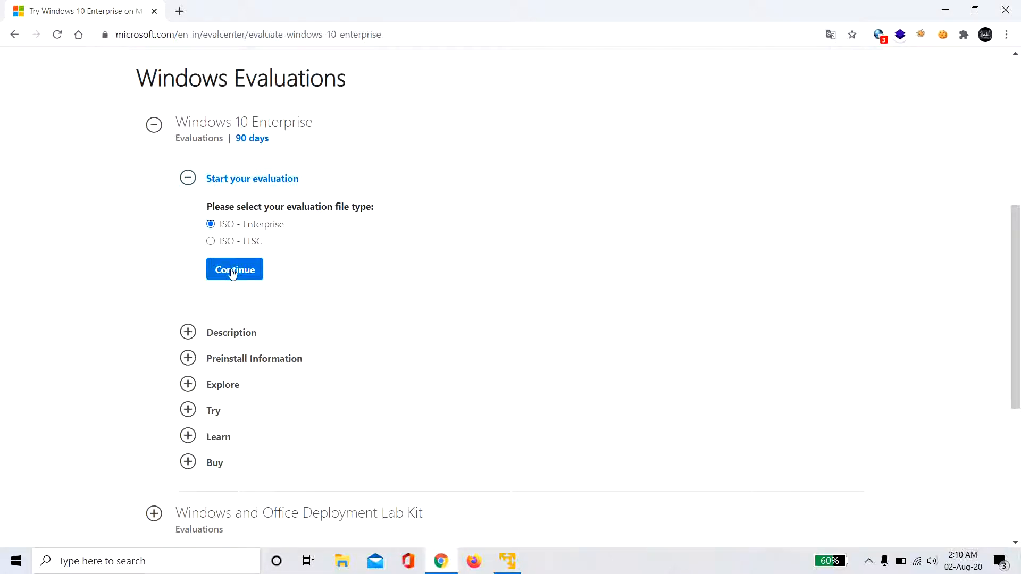
left_click(232, 270)
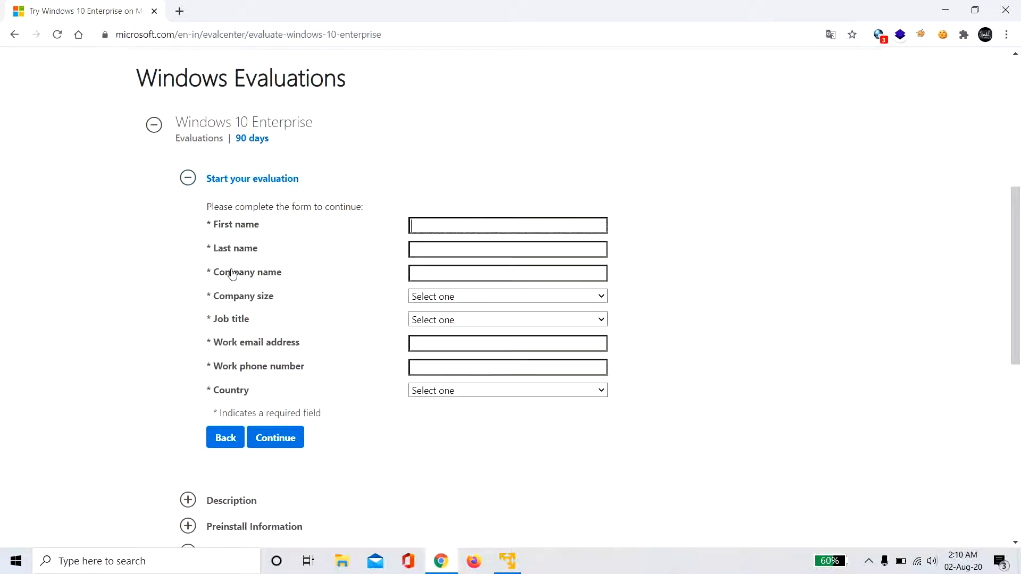
type("te")
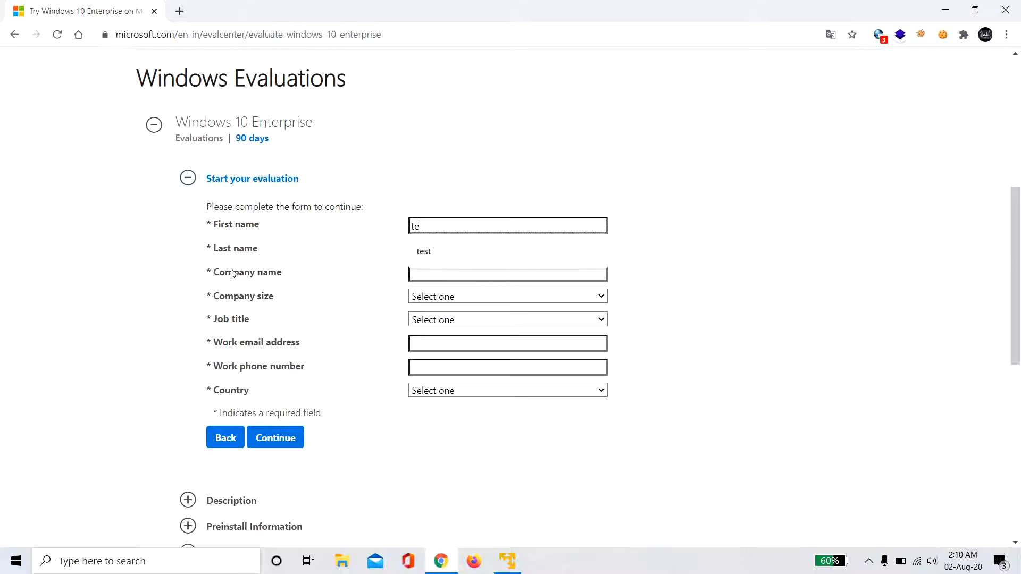
type("st")
key("Tab")
type("test")
key("Tab")
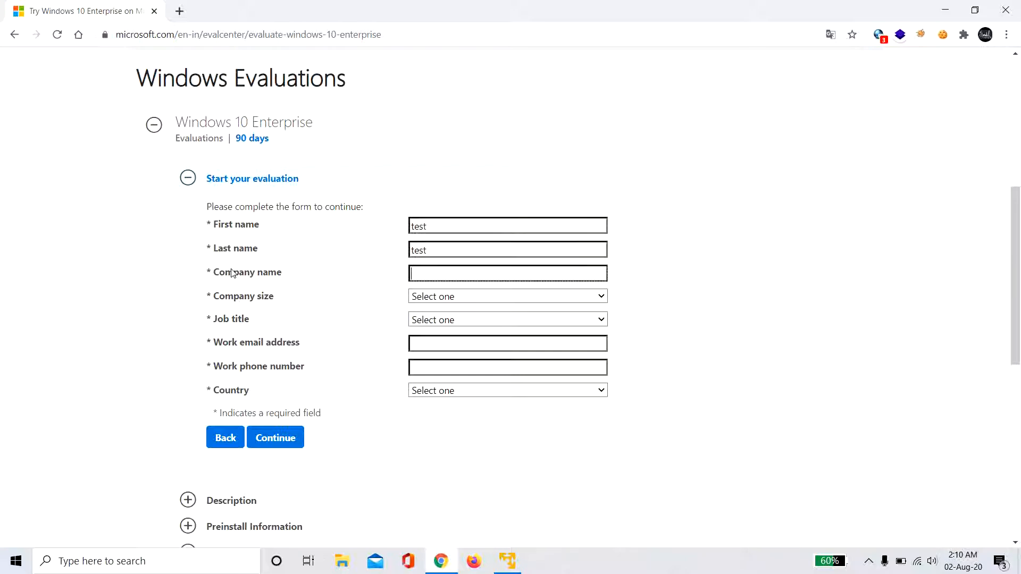
- Set company size to 1 and job title to Analyst/Press, and autofill the work email
type("test")
key("Tab")
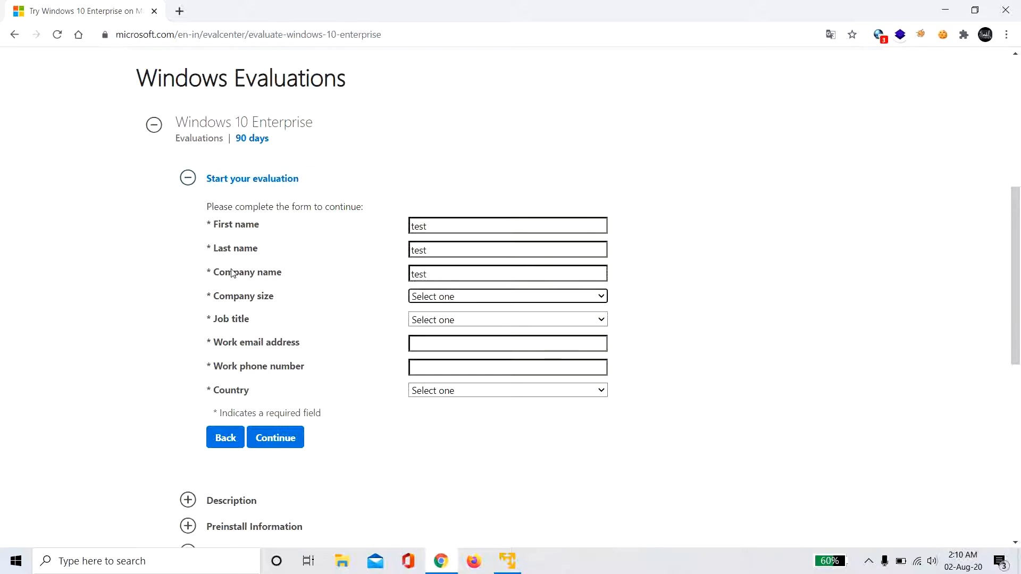
key("Down")
key("Tab")
key("Down")
key("Tab")
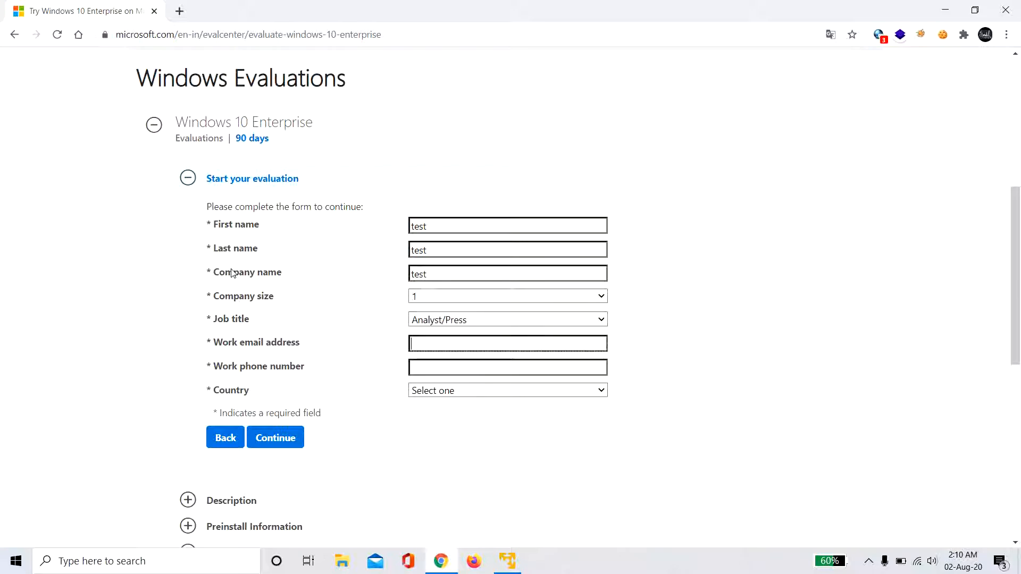
type("test")
key("Down")
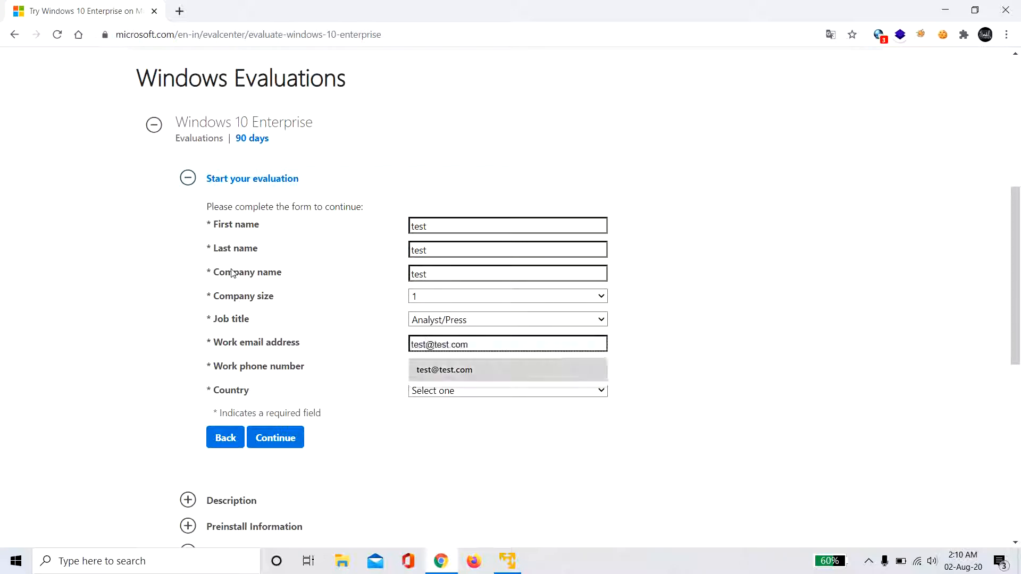
key("Tab")
- Fill the work phone from a suggested number and set the country to Afghanistan
type("122")
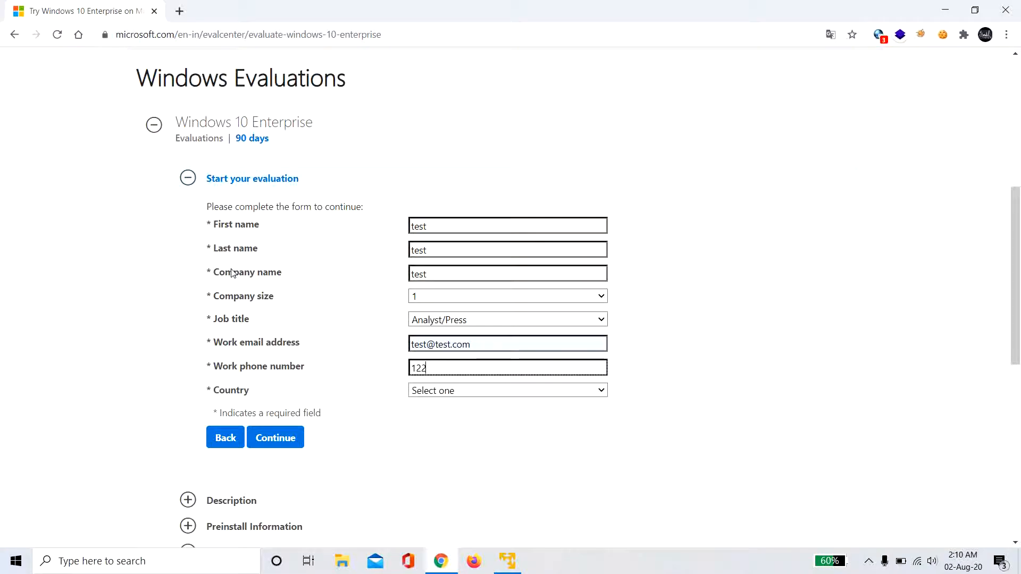
key("BackSpace")
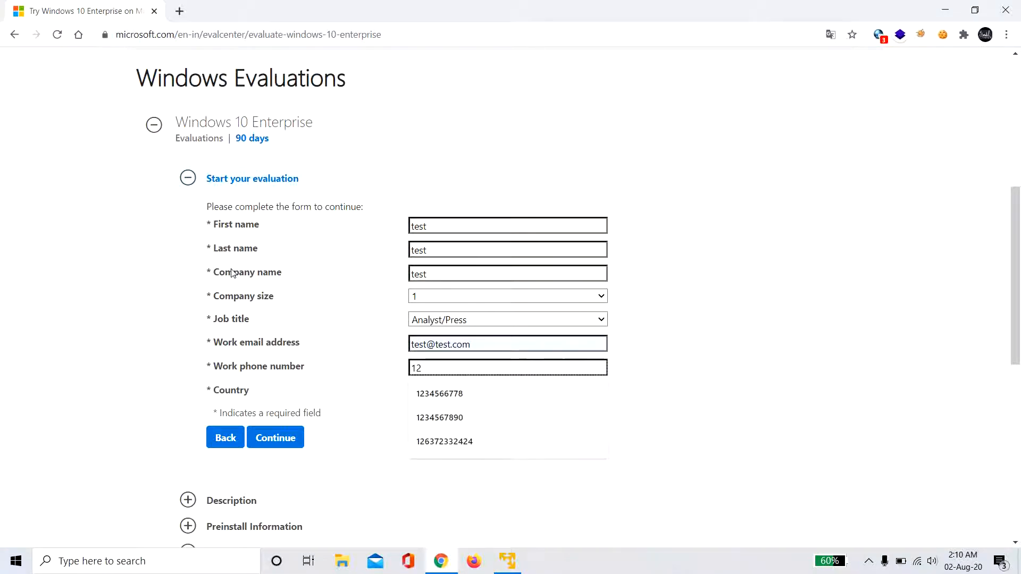
key("Down")
key("Tab")
key("Down")
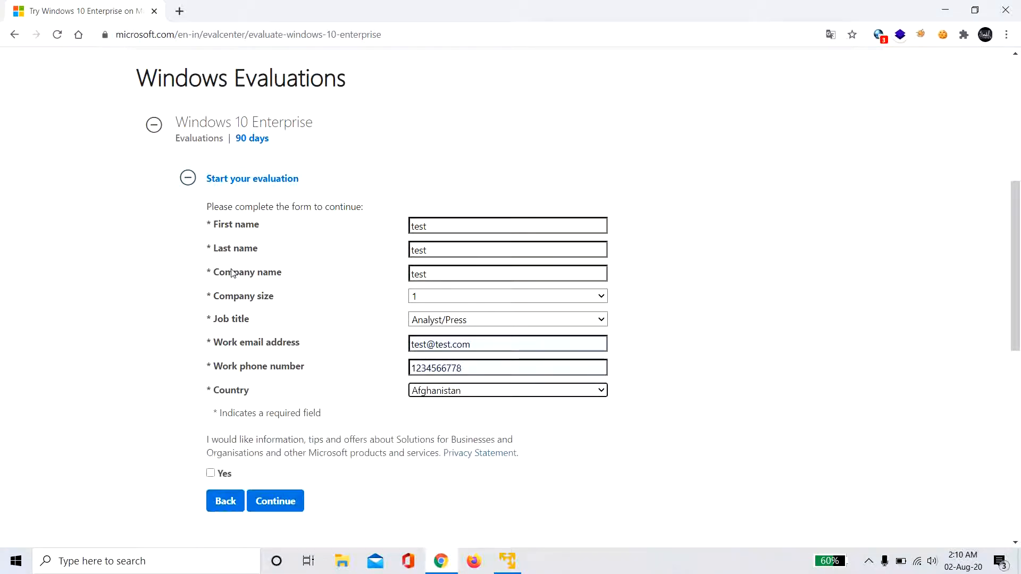
scroll(197, 408, "down", 1)
scroll(197, 409, "down", 3)
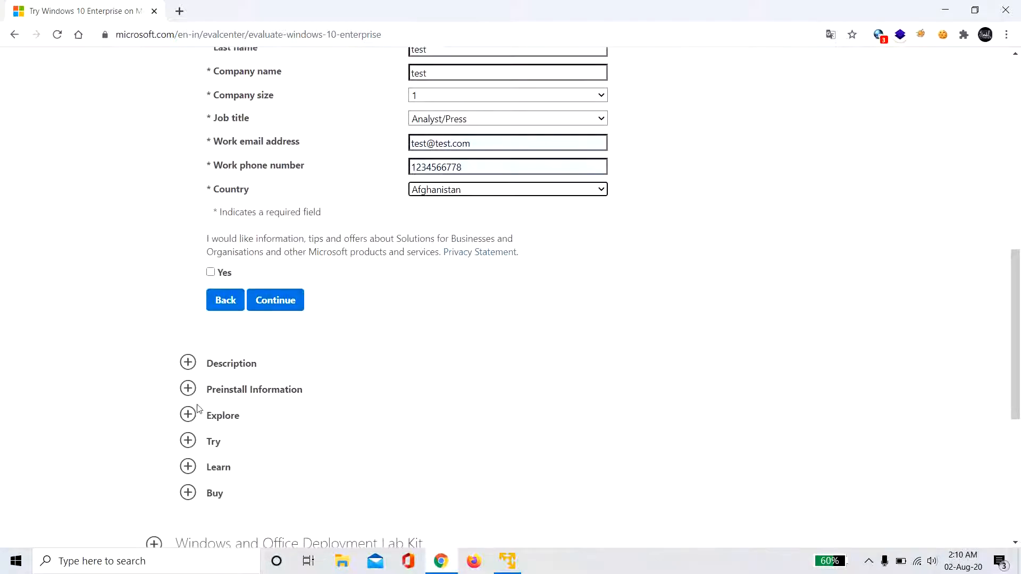
- Submit the form, choose the 64 bit English download, and switch to VMware Workstation 15 Player
left_click(288, 301)
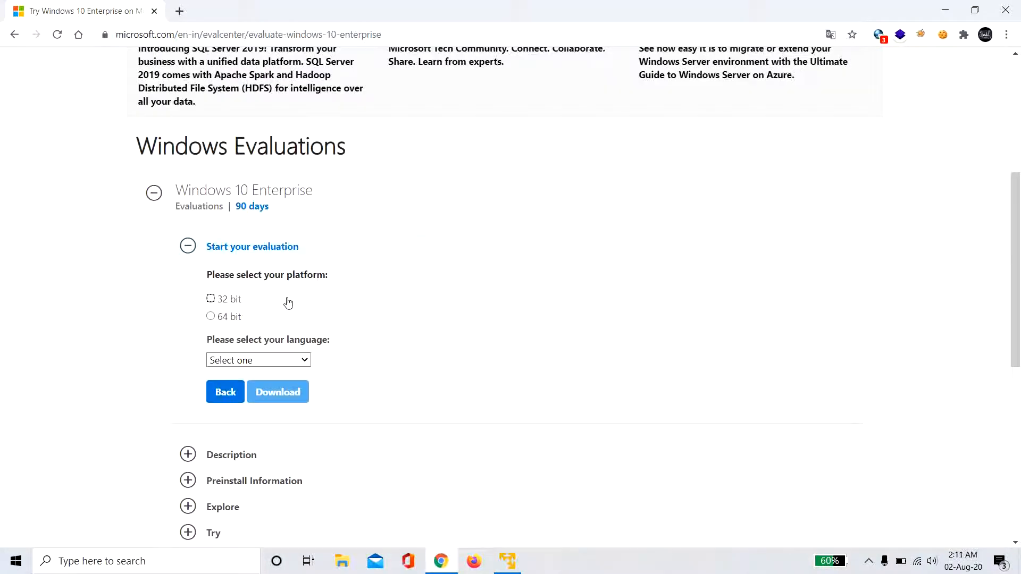
left_click(211, 317)
left_click(281, 361)
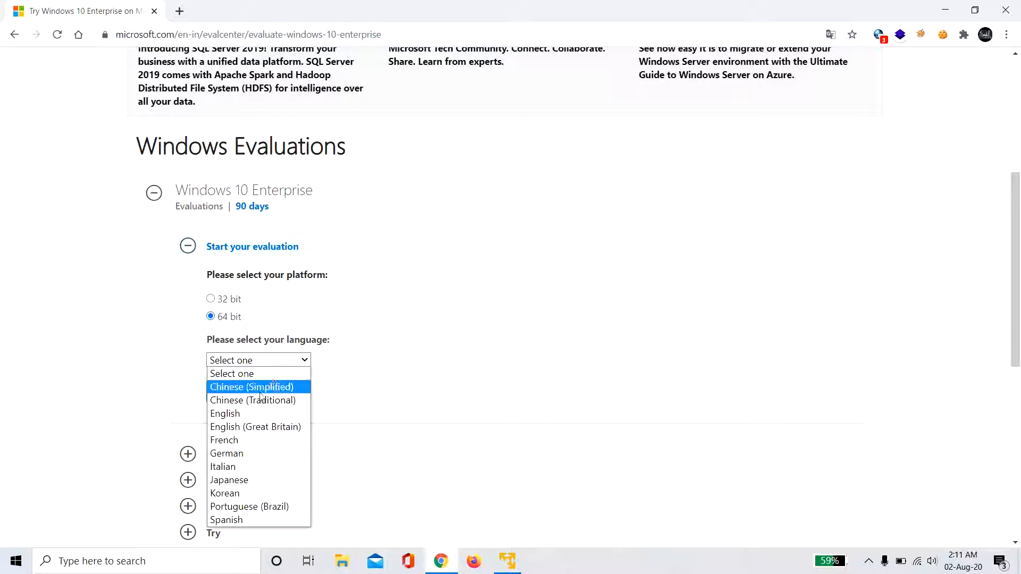
left_click(253, 413)
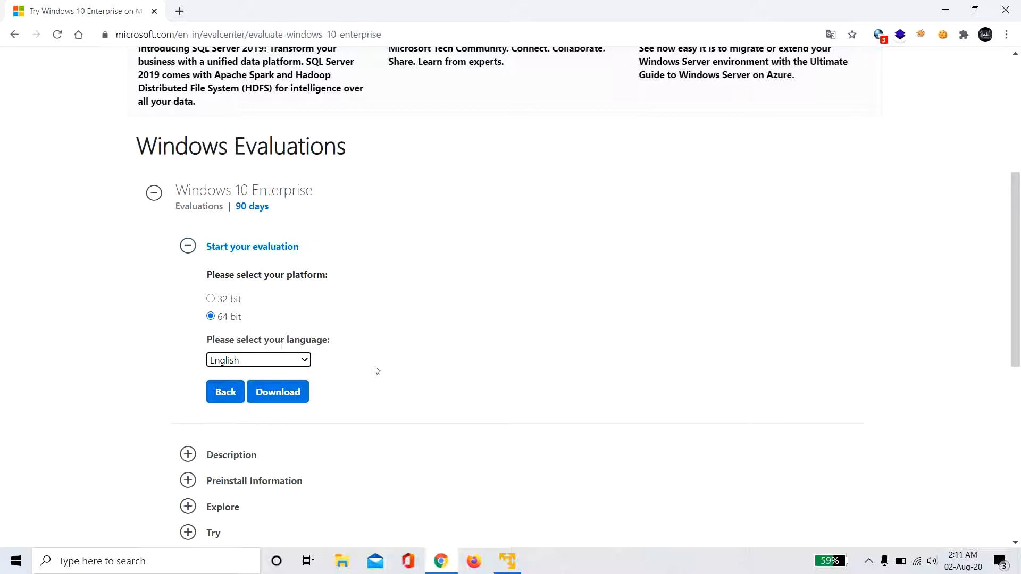
left_click(508, 566)
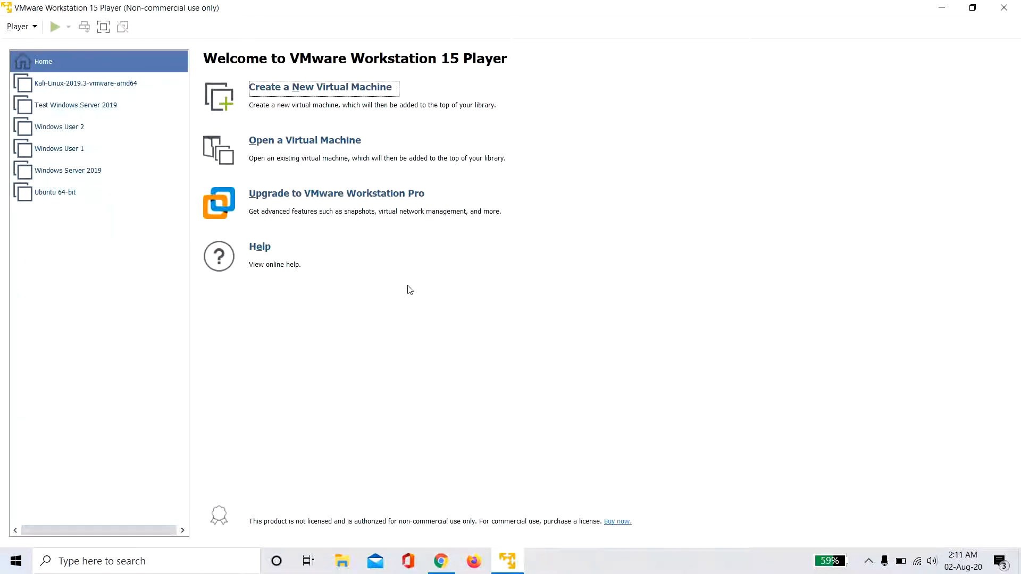
- Start a new virtual machine from the downloaded ISO with Windows 10 x64 as the guest version
left_click(309, 90)
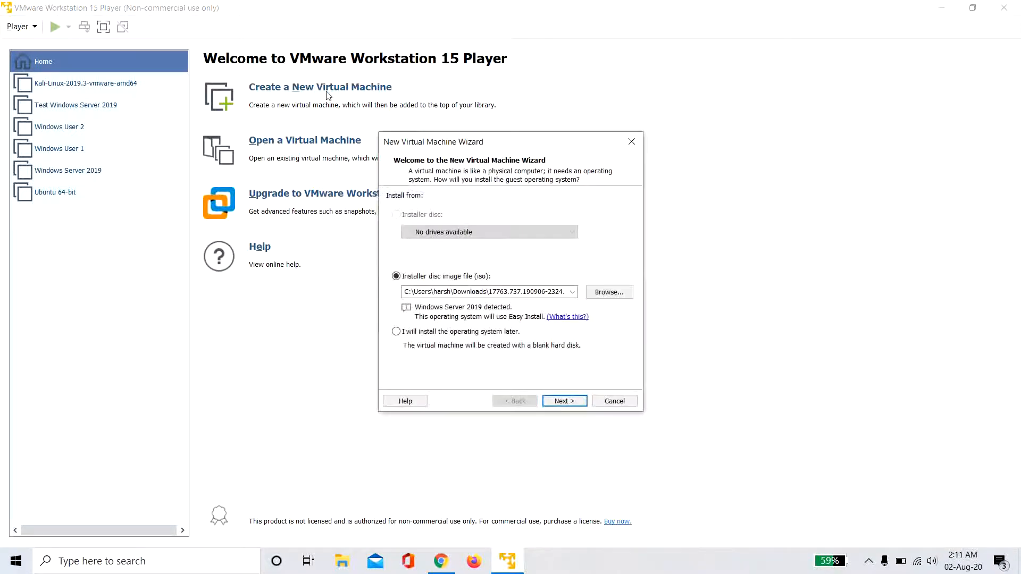
left_click(609, 292)
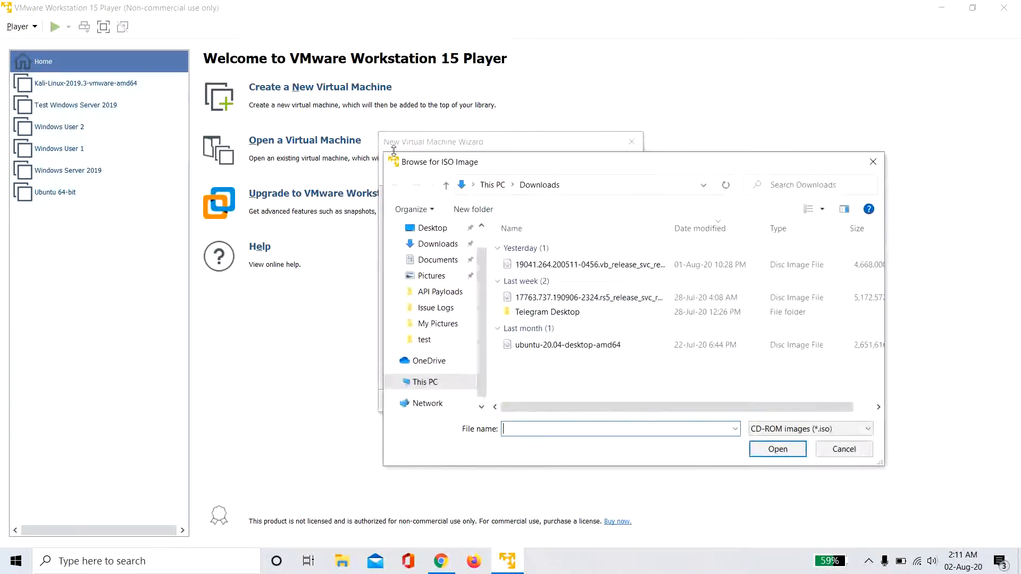
double_click(537, 264)
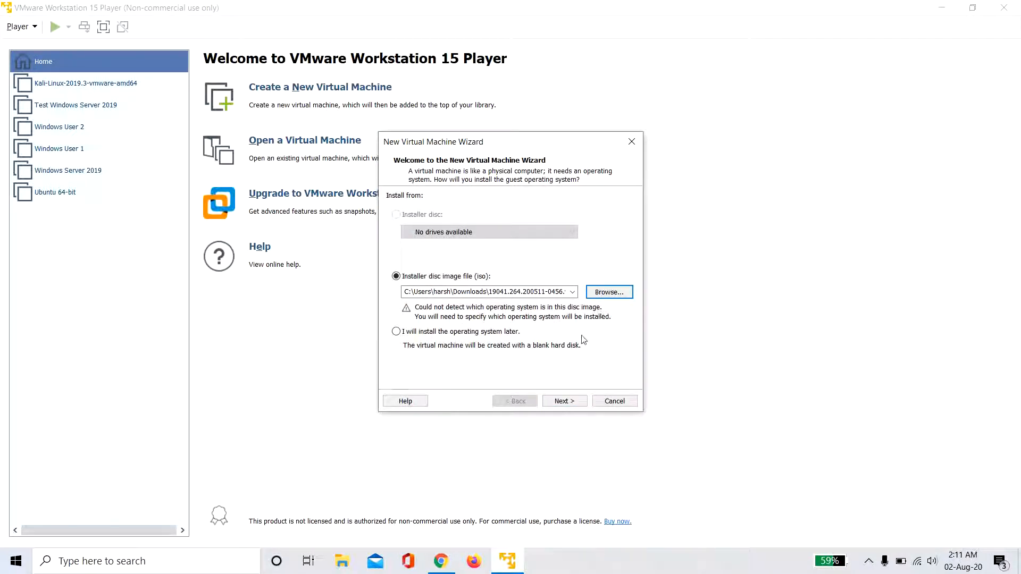
left_click(571, 403)
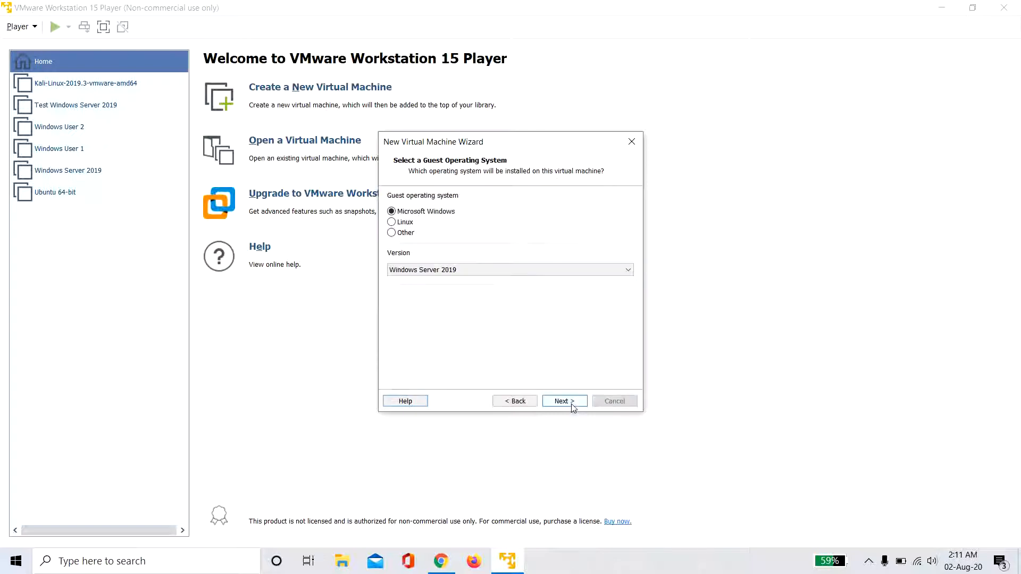
left_click(423, 270)
scroll(422, 302, "up", 2)
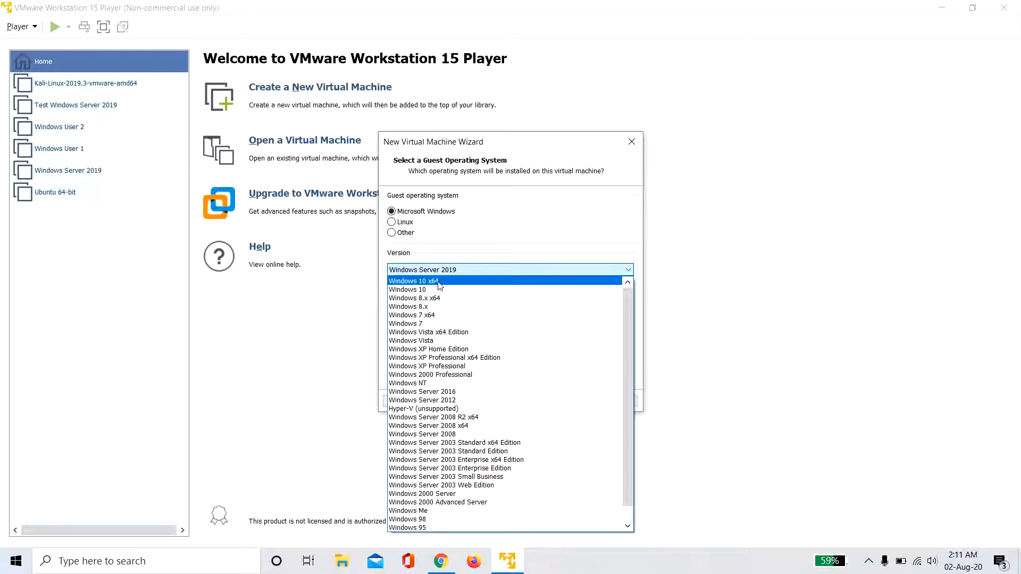
left_click(439, 281)
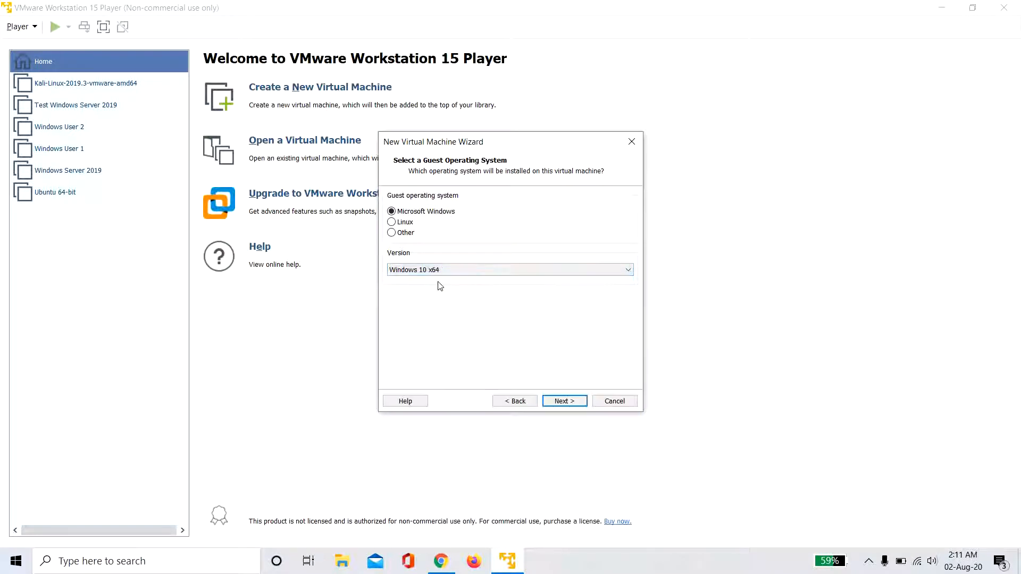
- Keep the default name and a 60 GB disk split into multiple files, then finish creation
left_click(570, 403)
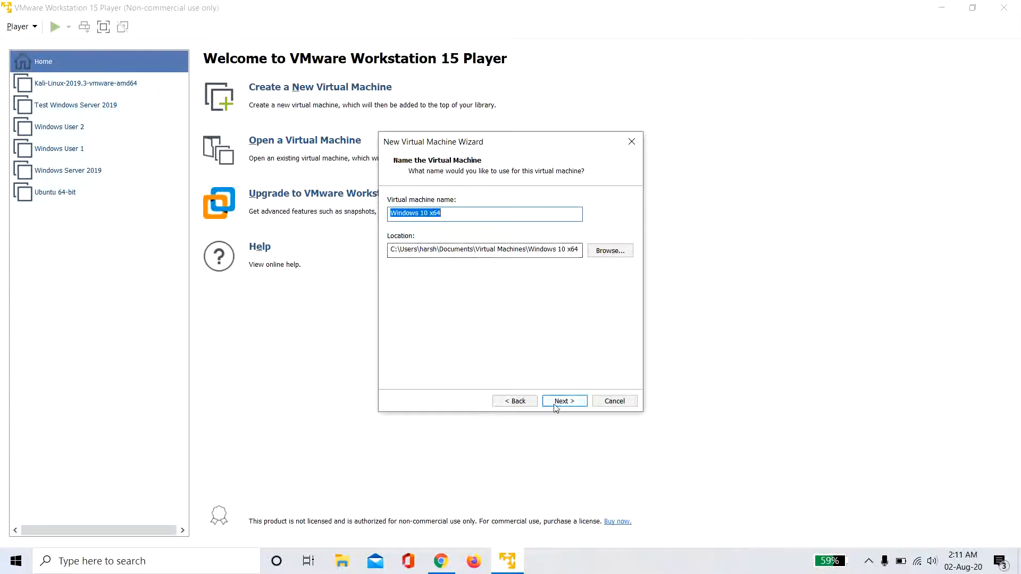
left_click(555, 403)
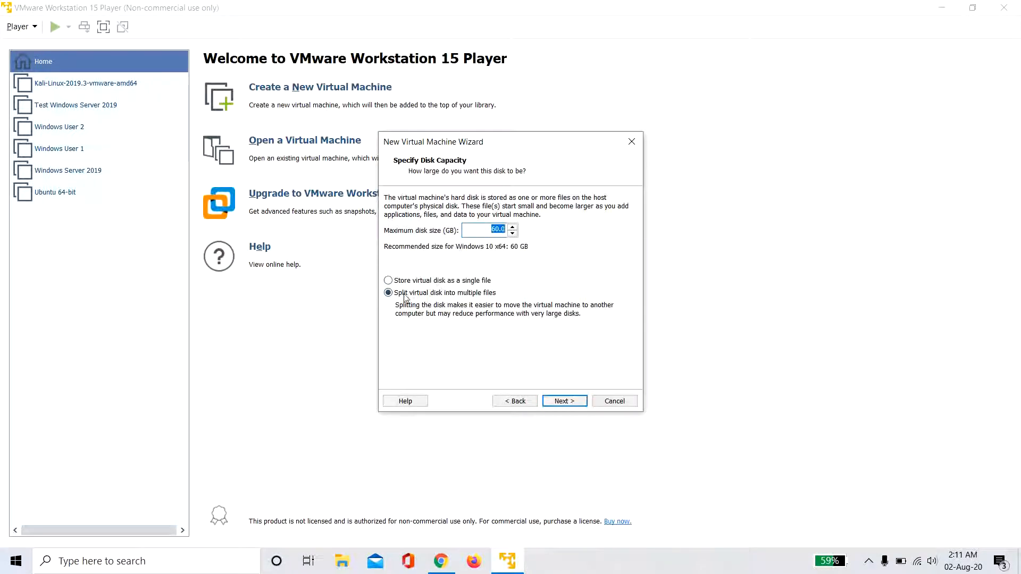
left_click(489, 297)
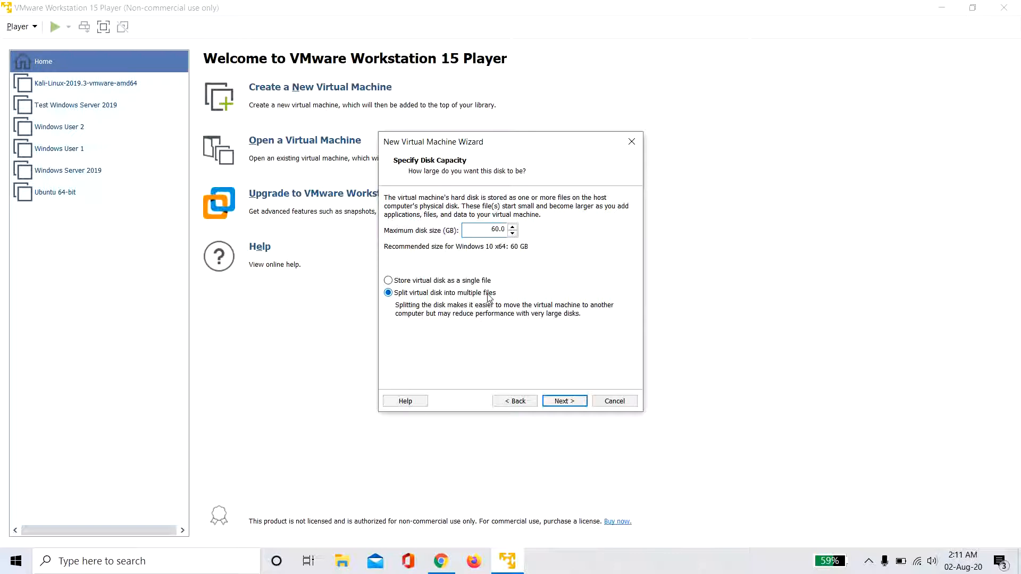
left_click(569, 401)
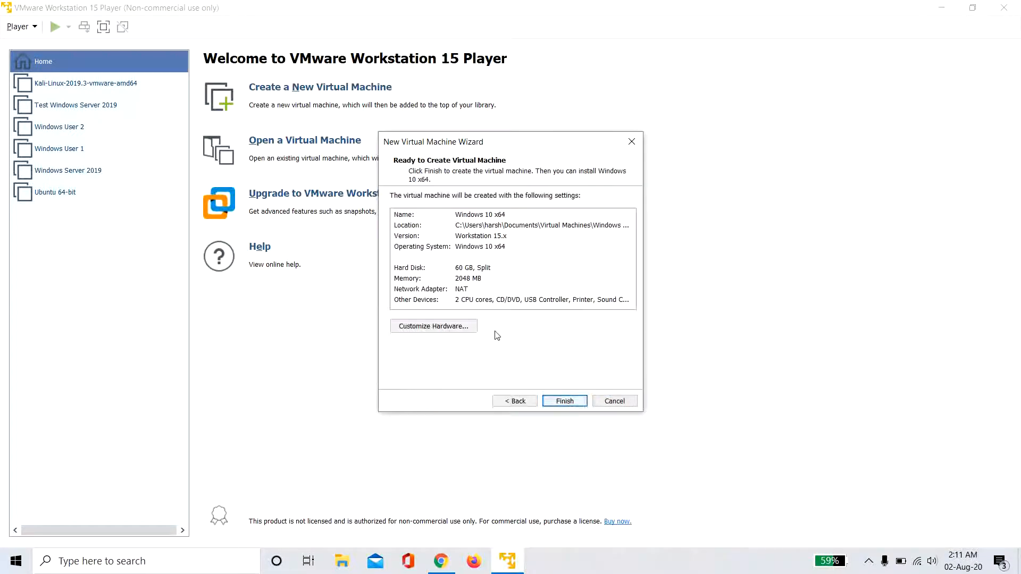
left_click(564, 401)
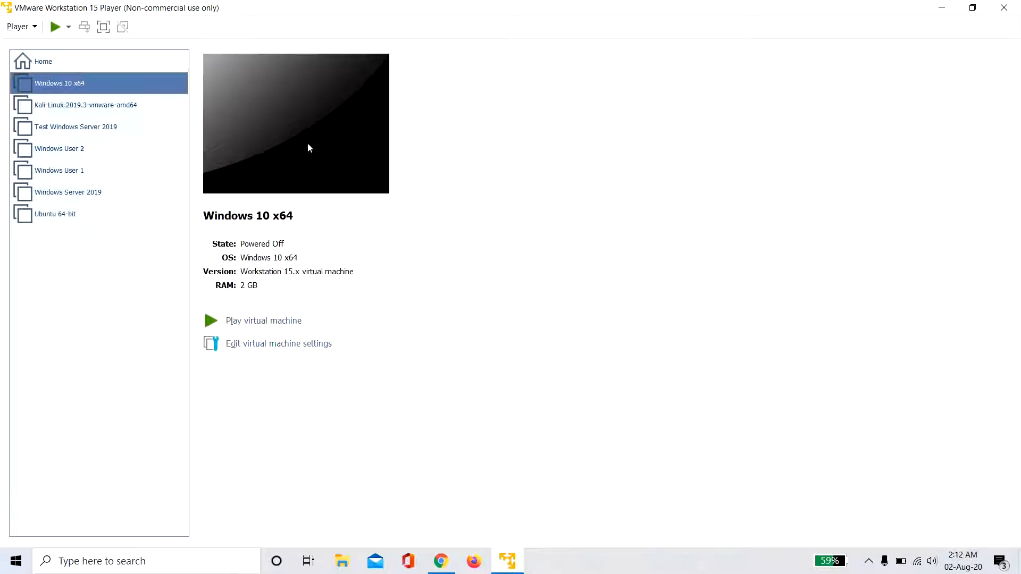
- Review the VM's hardware settings without changes, then power on the Windows 10 x64 machine
left_click(294, 343)
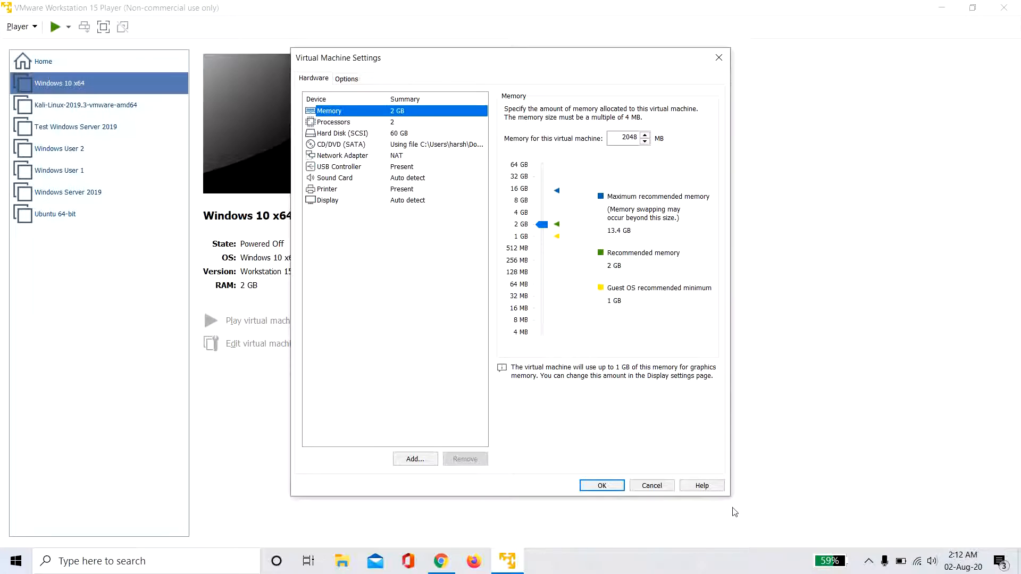
left_click(603, 485)
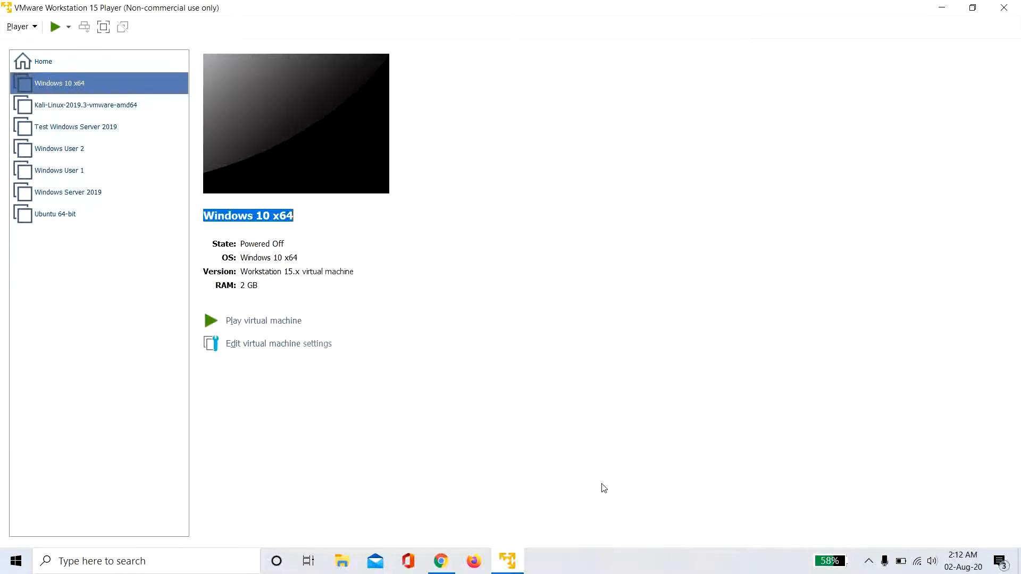
double_click(110, 84)
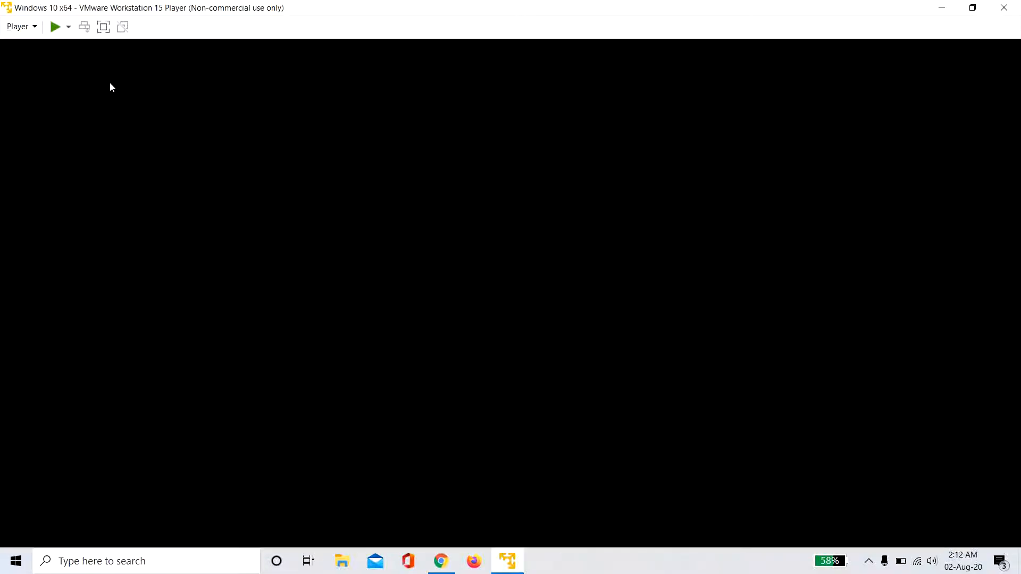
- Boot the virtual machine from the installation DVD at the press-any-key prompt
left_click(441, 271)
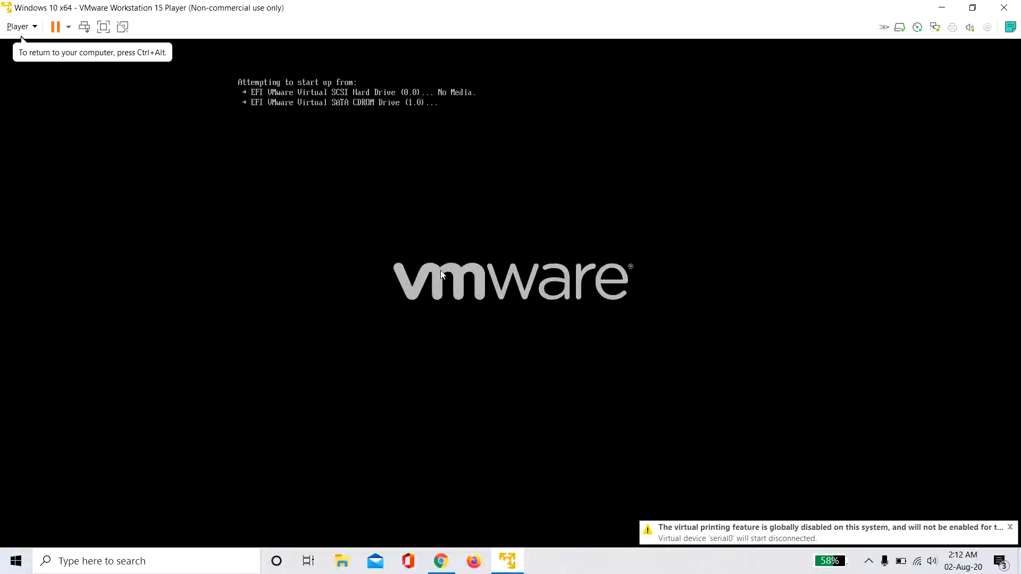
key("Return")
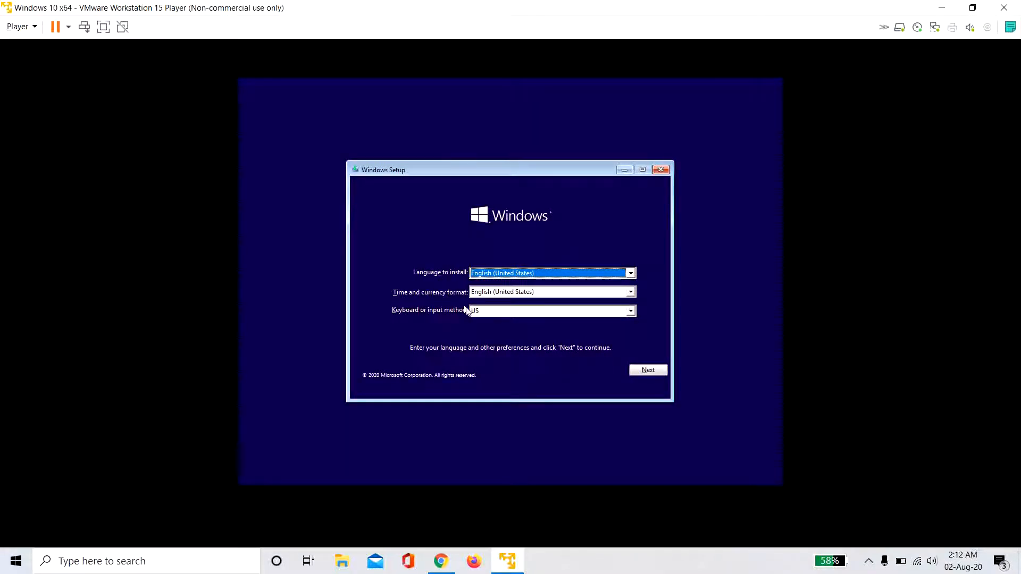
- Keep the default language and keyboard, start installing, and accept the license terms
left_click(661, 371)
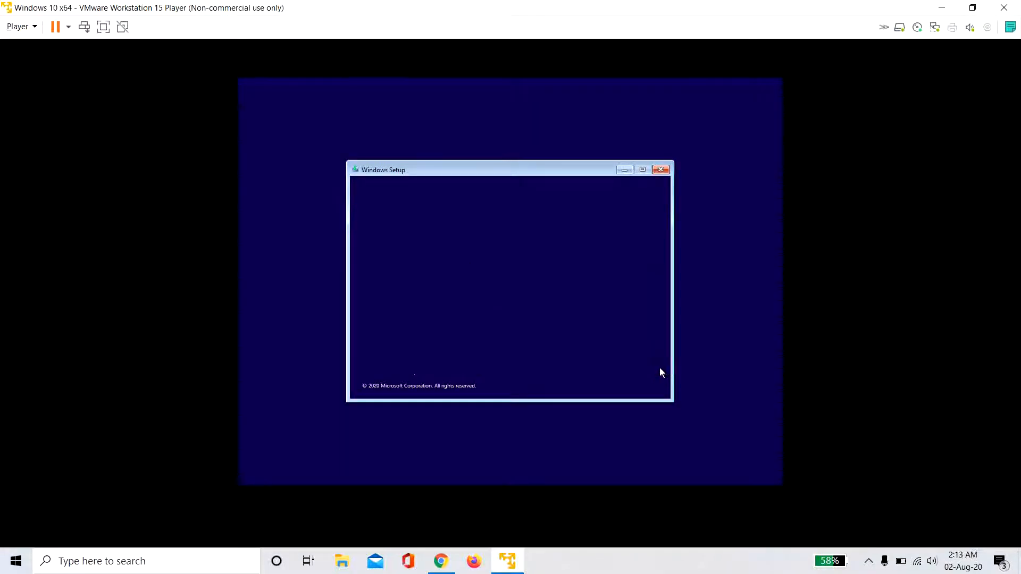
left_click(523, 288)
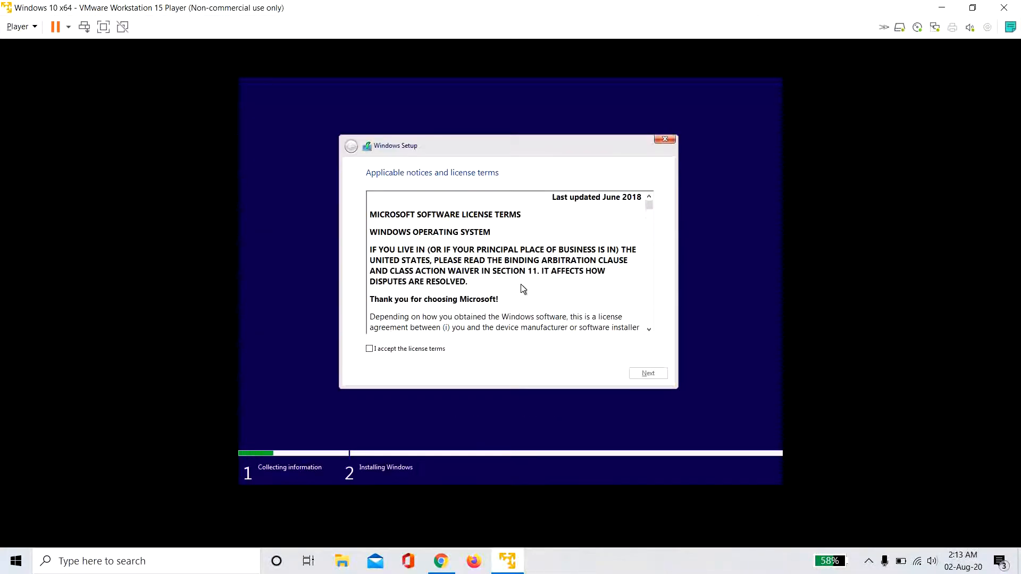
left_click(391, 350)
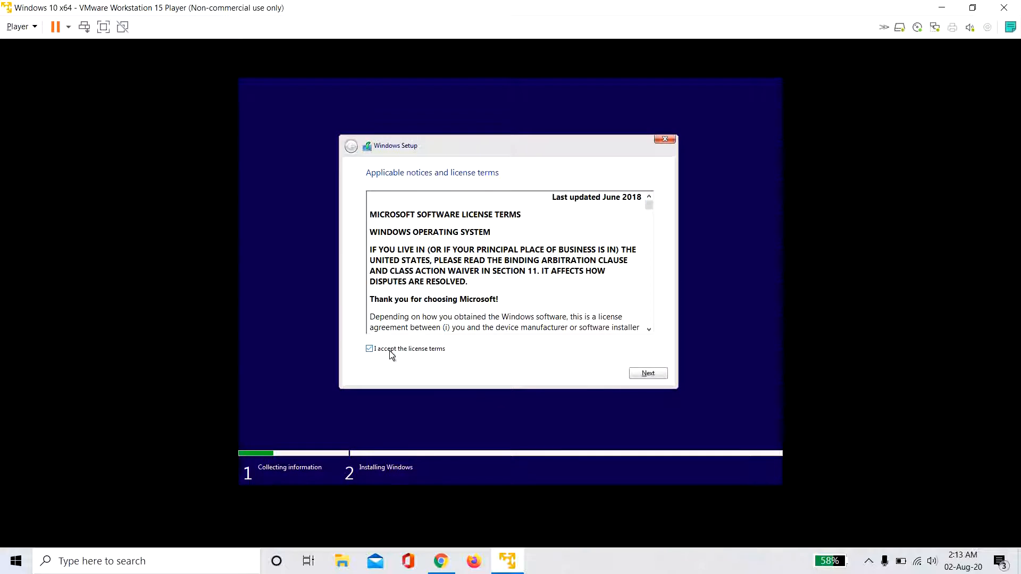
left_click(649, 374)
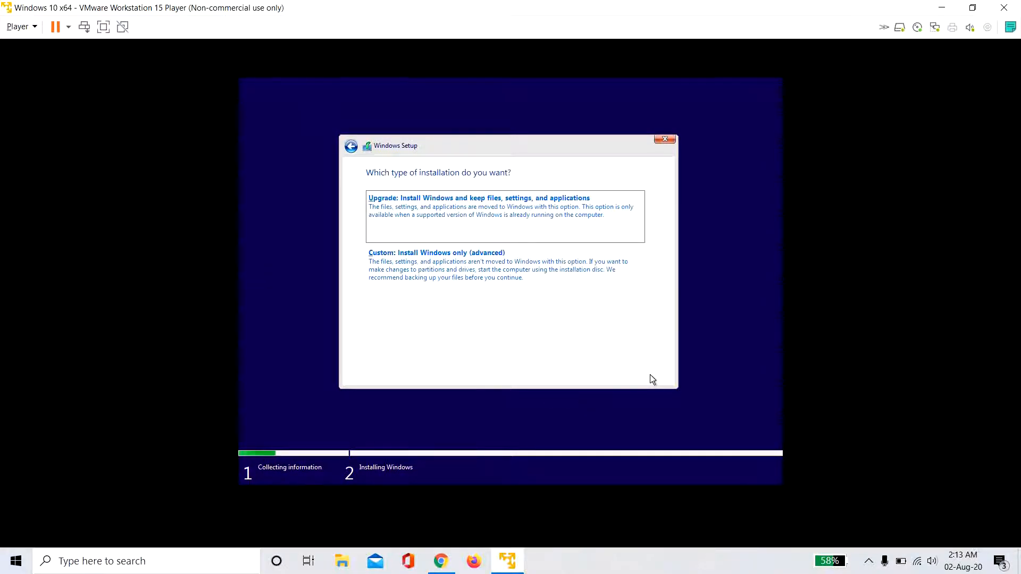
- Choose a custom install and create a new 61440 MB partition with the extra system partitions
left_click(447, 296)
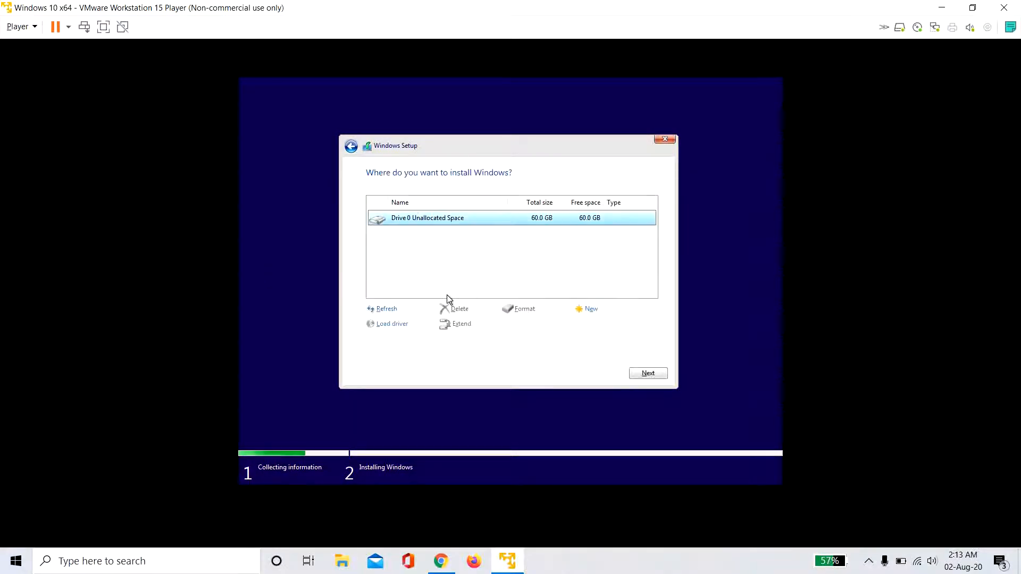
left_click(577, 312)
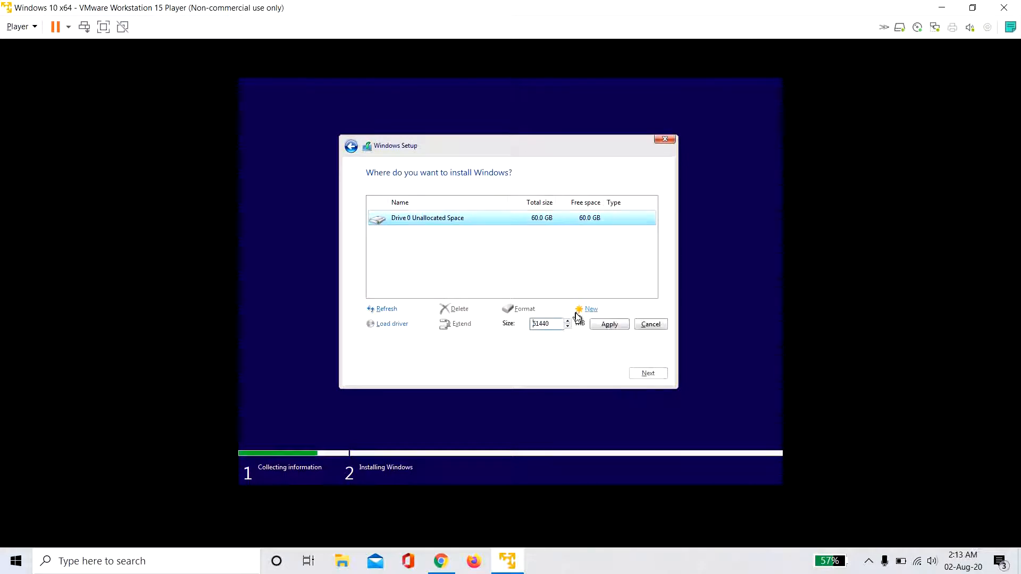
left_click(610, 326)
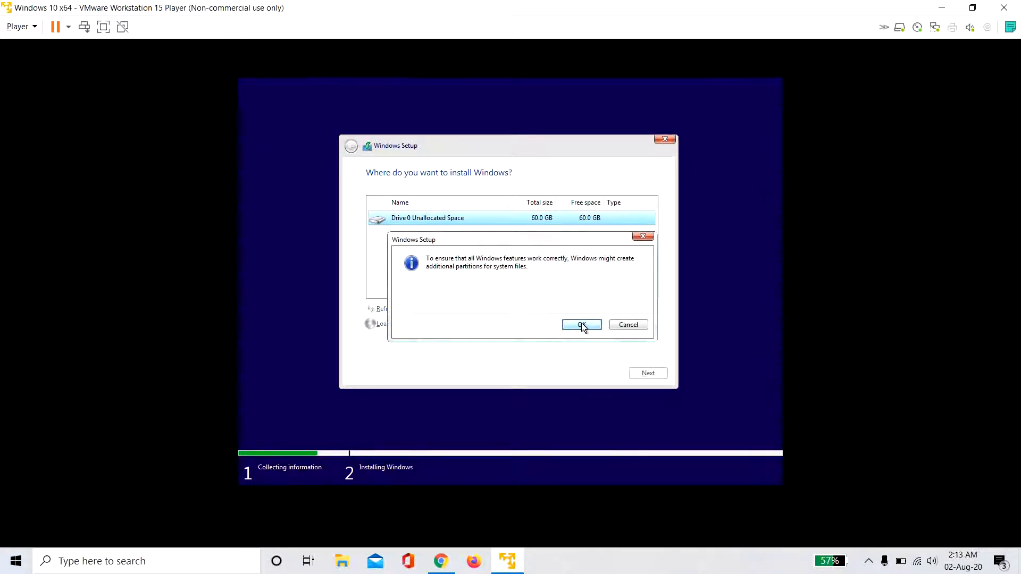
left_click(583, 325)
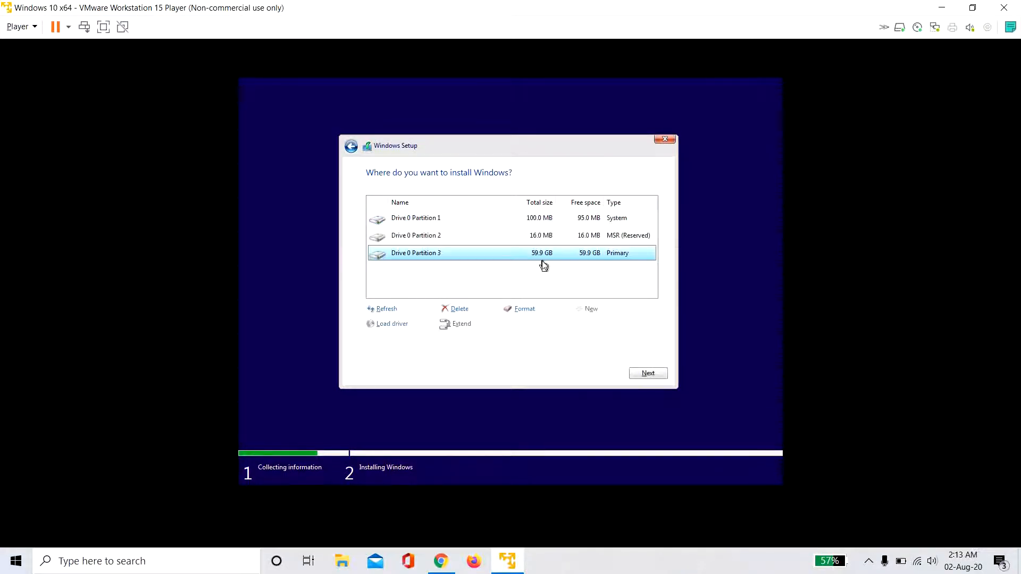
- Install Windows on the 59.9 GB partition, confirm United States region and US keyboard, and skip a second layout
left_click(637, 373)
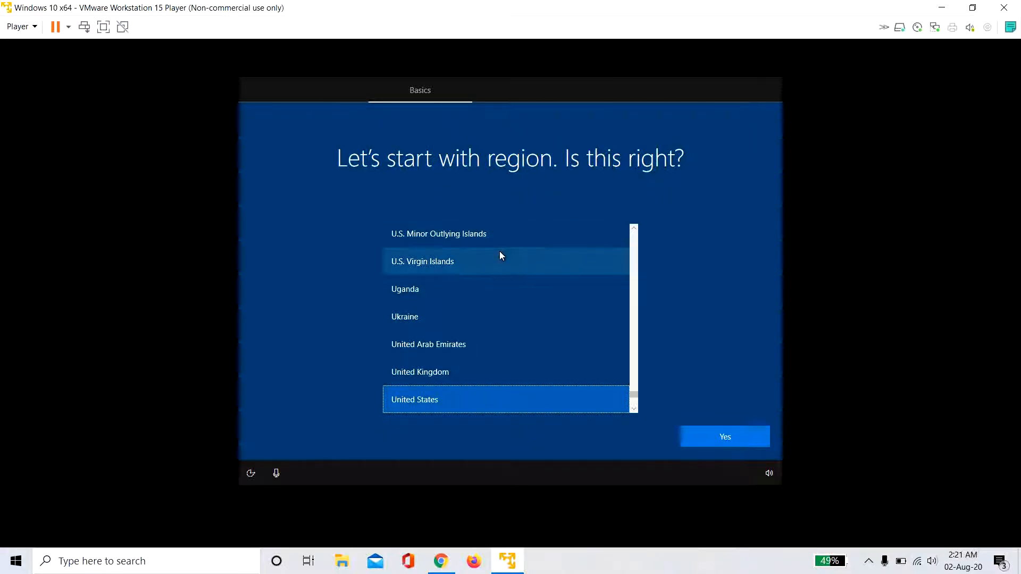
left_click(725, 443)
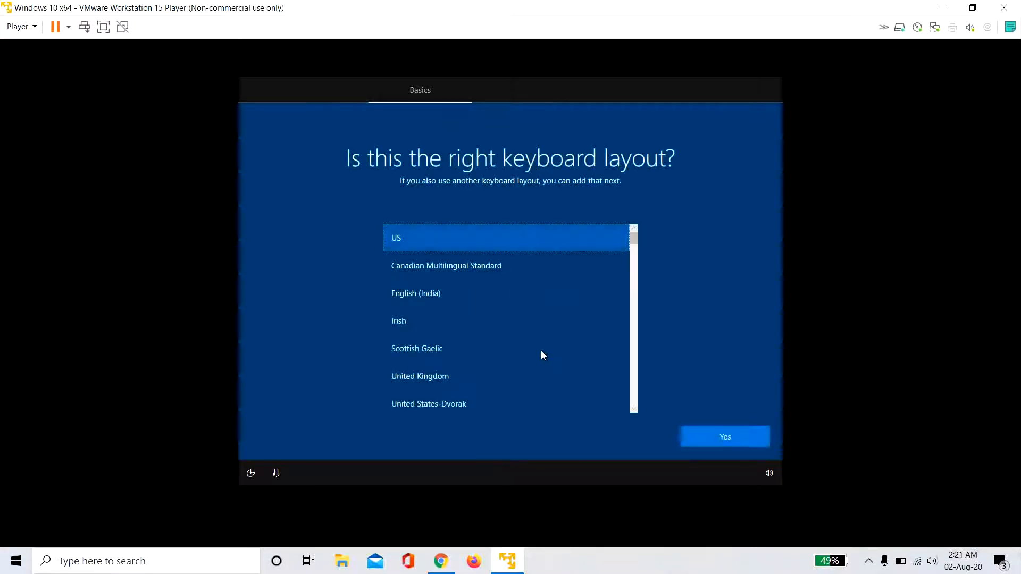
left_click(717, 438)
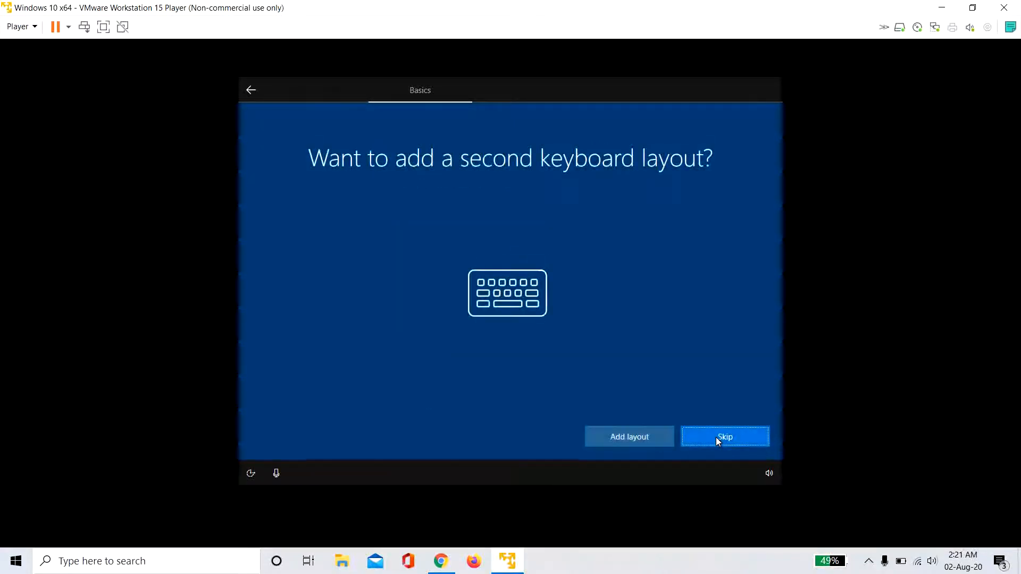
left_click(716, 437)
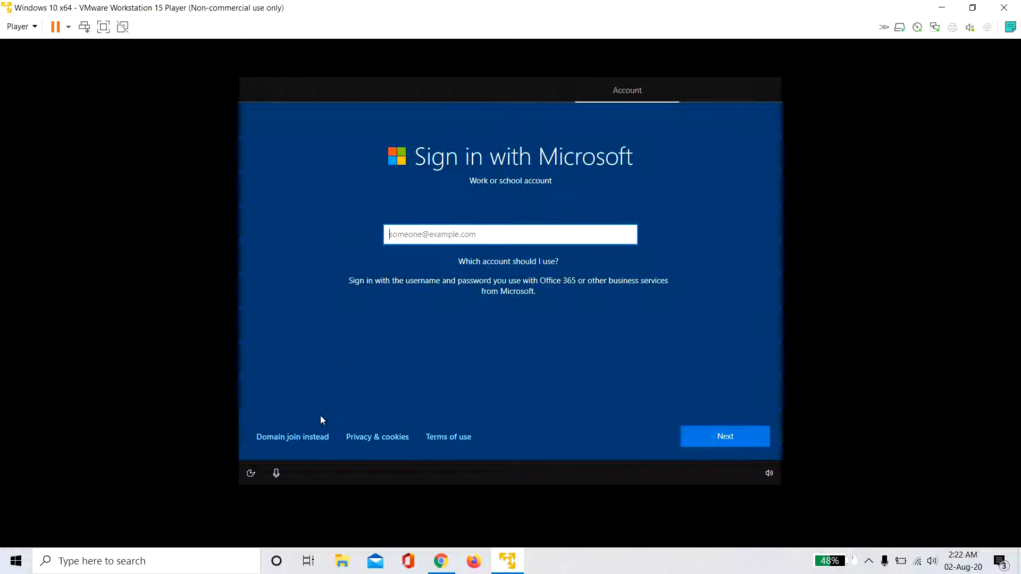
- Choose a local offline account and enter the account's user name, correcting a typo
left_click(313, 438)
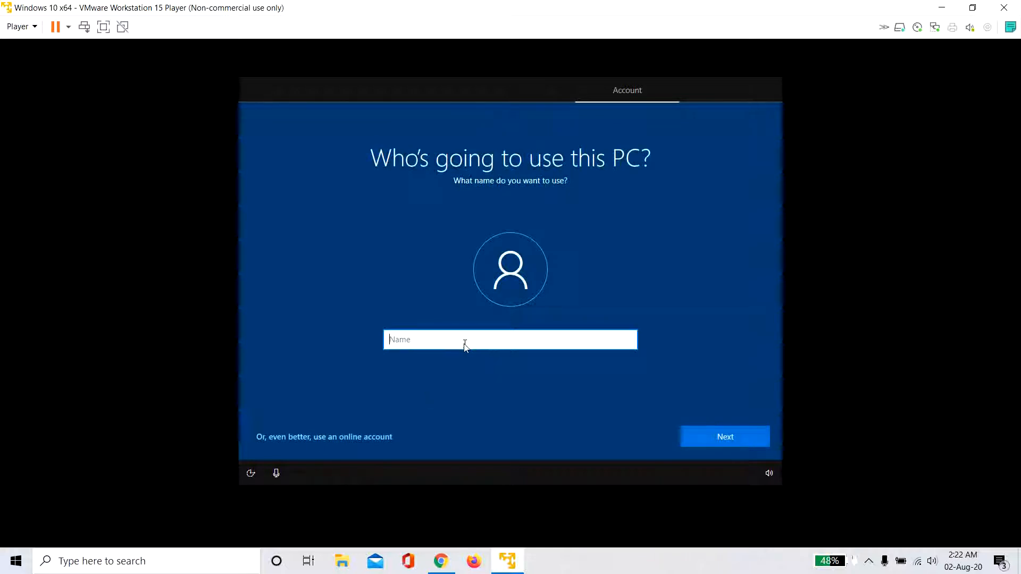
type("Frank Castle")
left_click(720, 437)
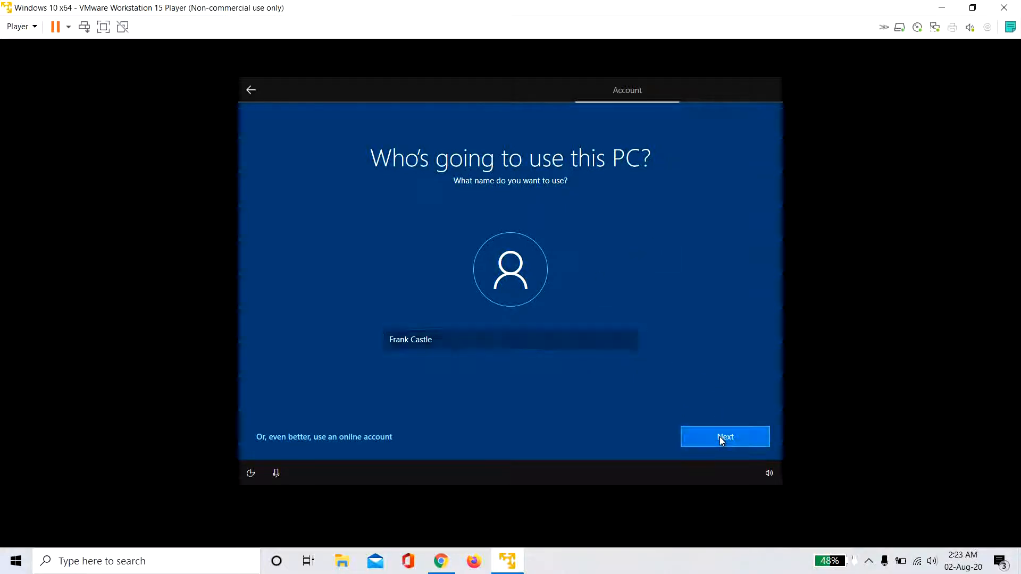
- Enter the account password and retype it for confirmation
type("p")
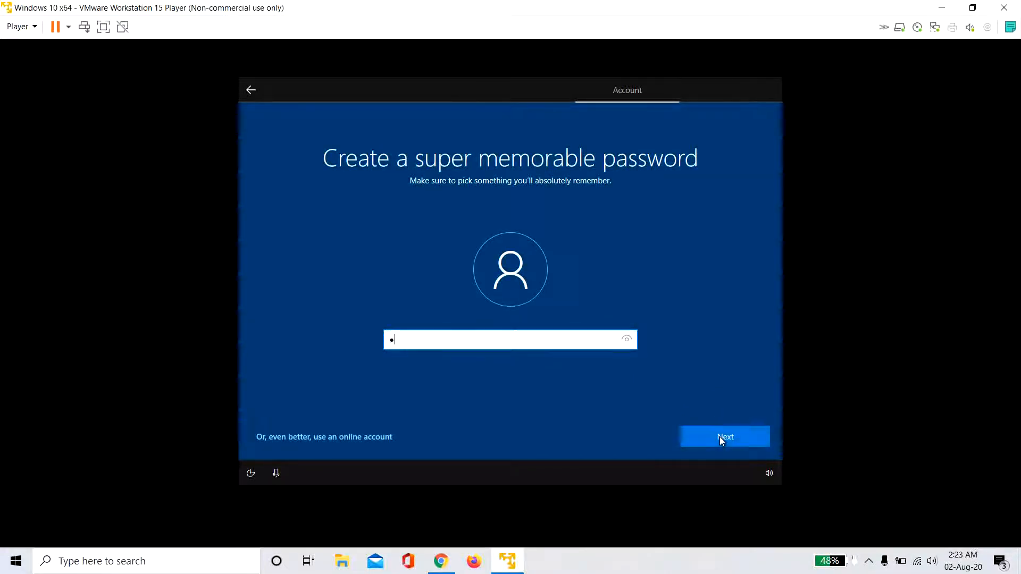
type("••••••••••••")
left_click(742, 431)
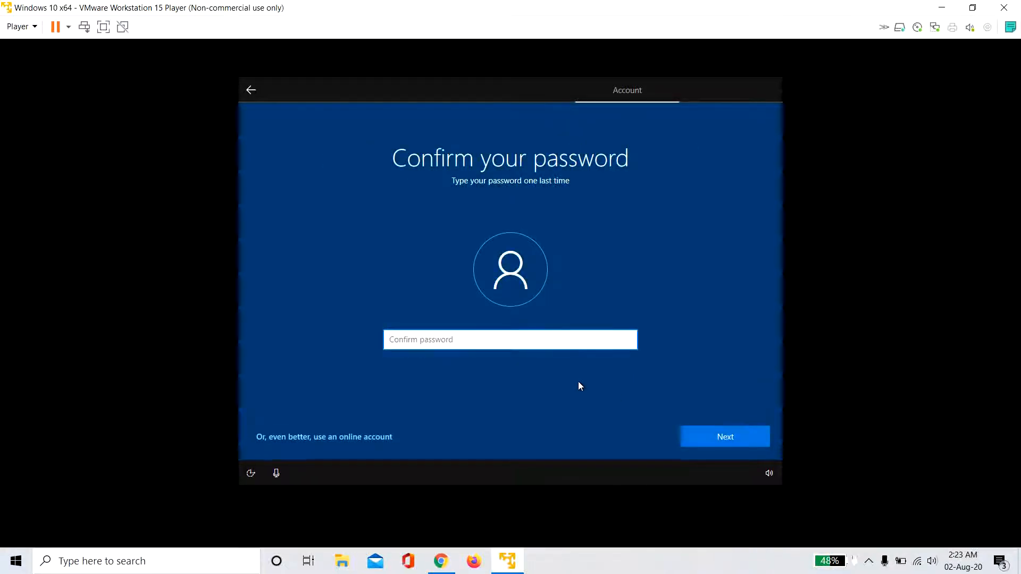
type("•••••••••••••")
- Submit the password and answer the first pet's name security question
key("Return")
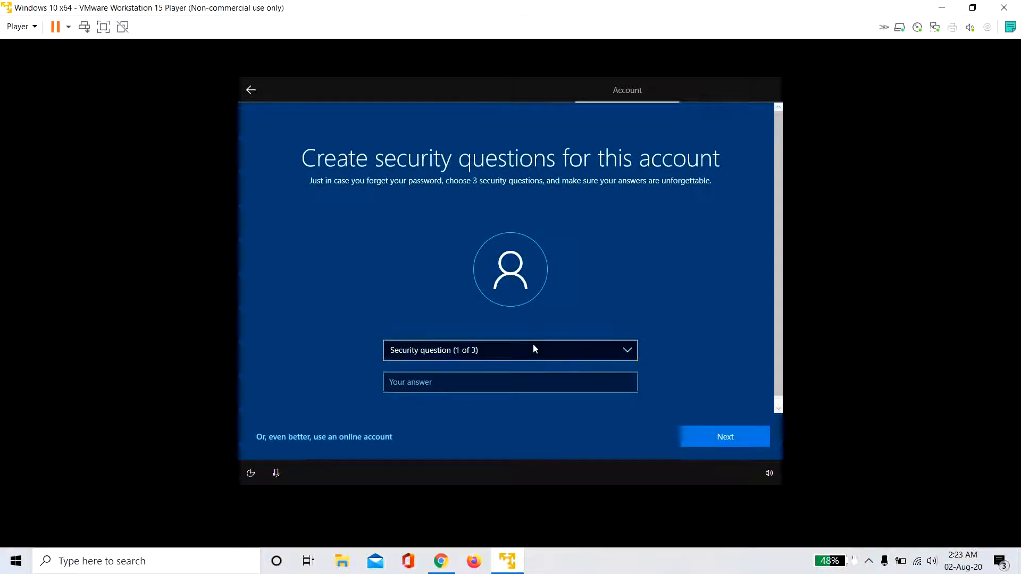
left_click(533, 347)
left_click(515, 359)
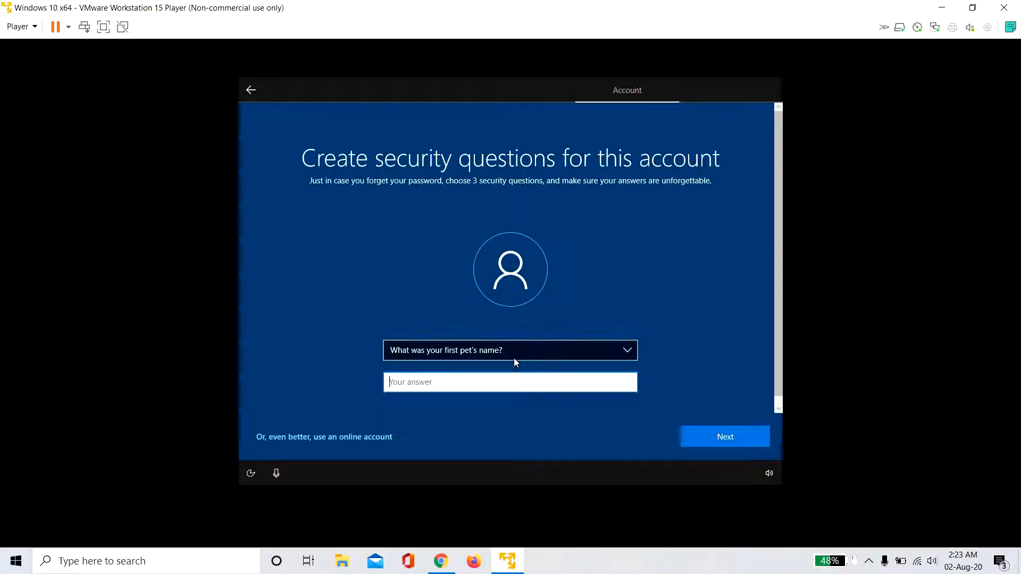
type("bob")
key("Tab")
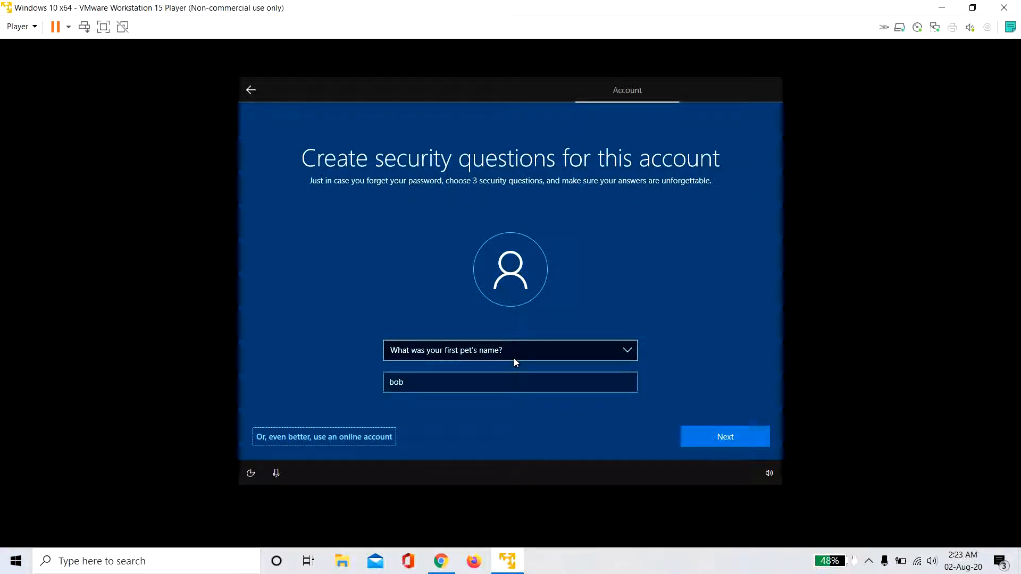
left_click(736, 444)
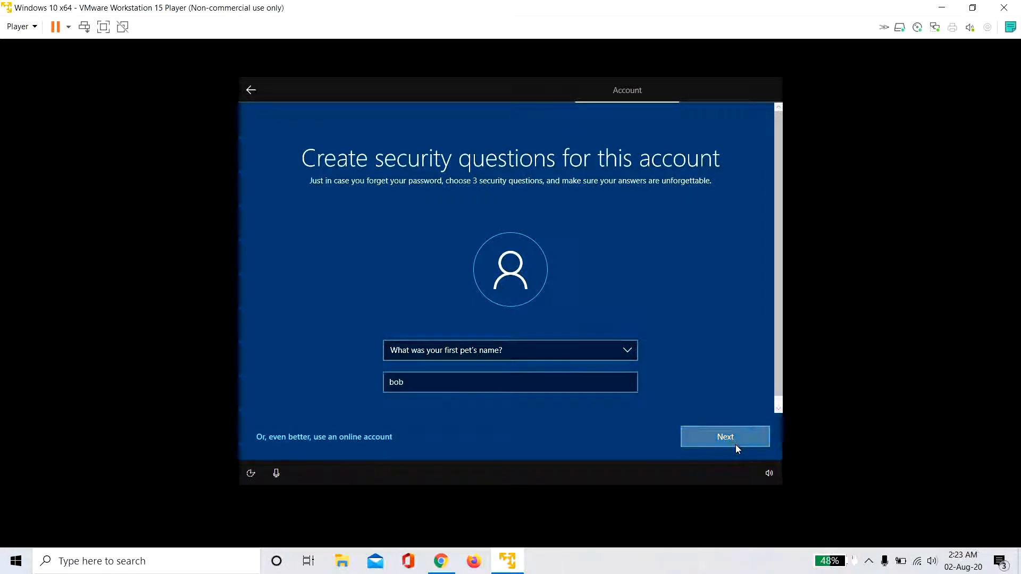
- Answer the childhood nickname security question
left_click(559, 352)
left_click(538, 372)
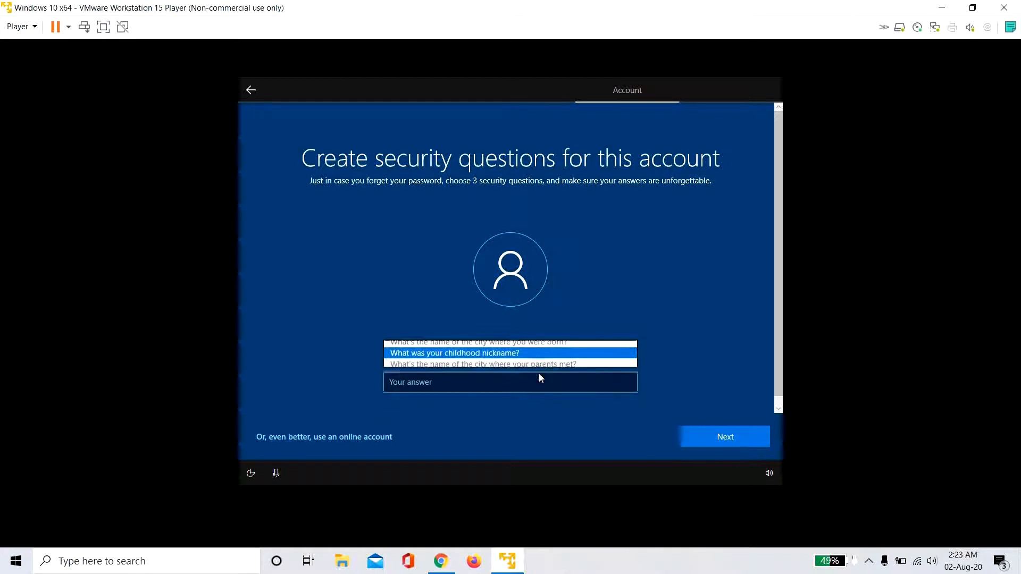
left_click(499, 385)
type("bobo")
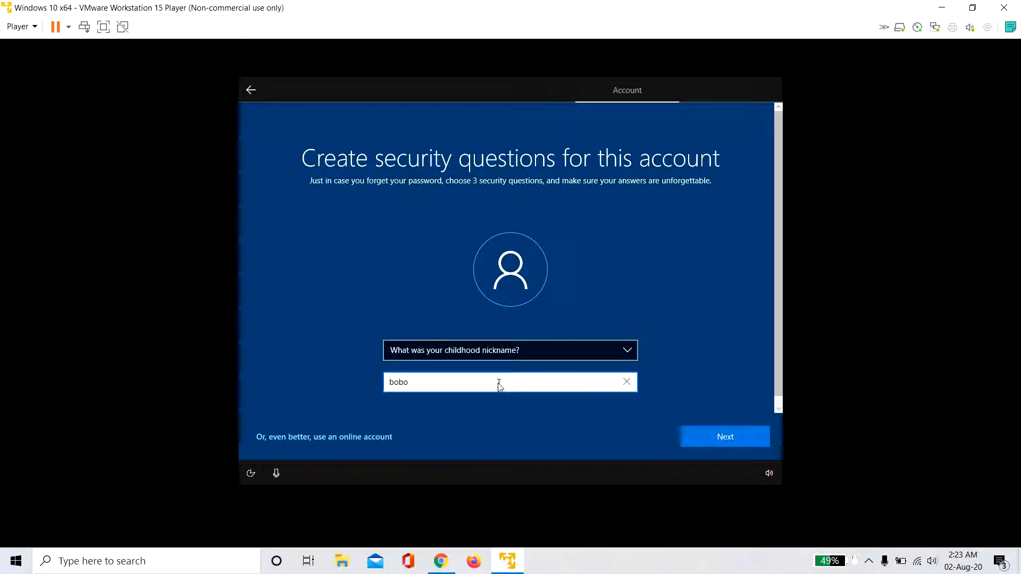
left_click(697, 438)
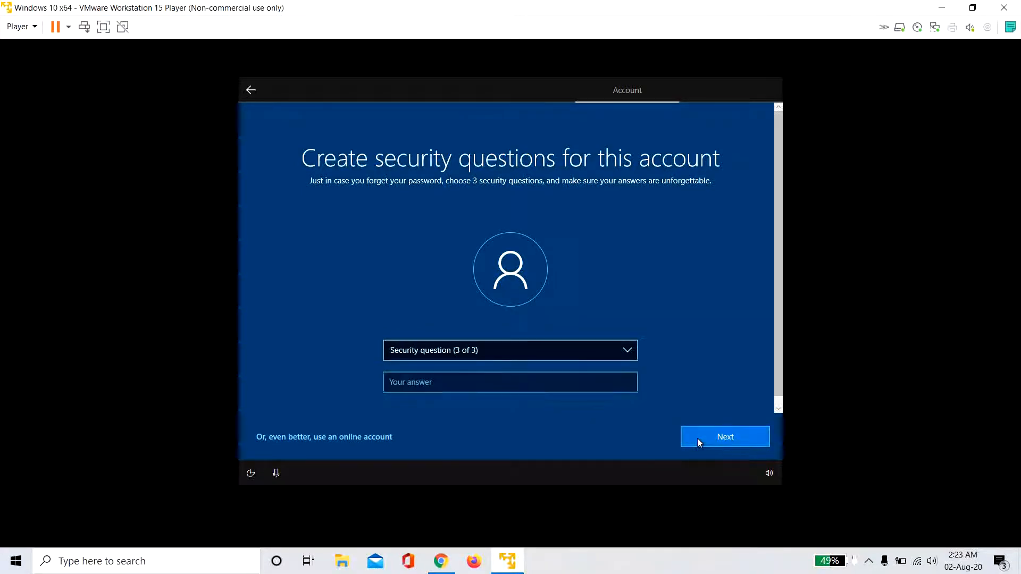
- Answer the city-where-parents-met security question
left_click(554, 349)
left_click(531, 372)
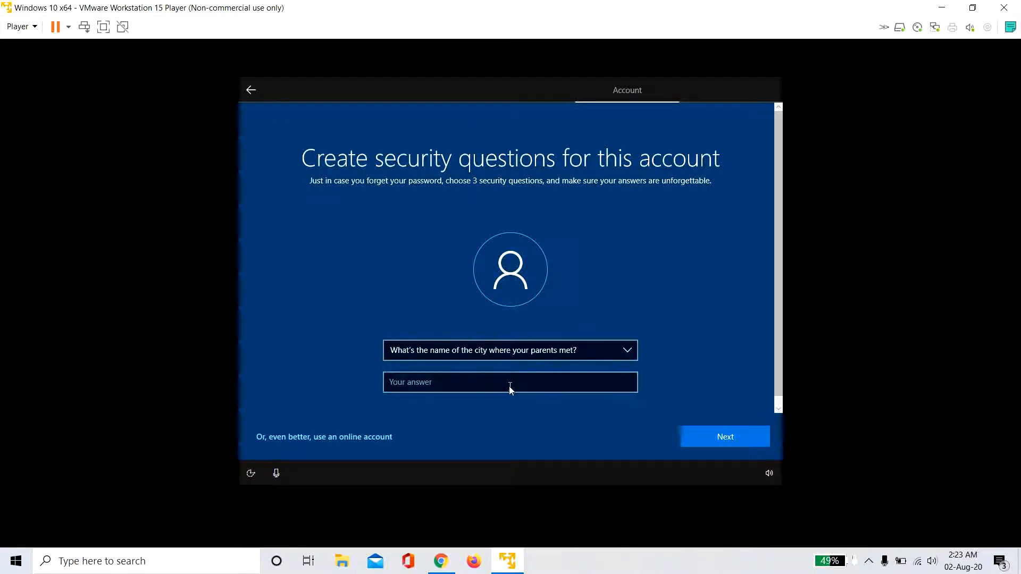
left_click(509, 386)
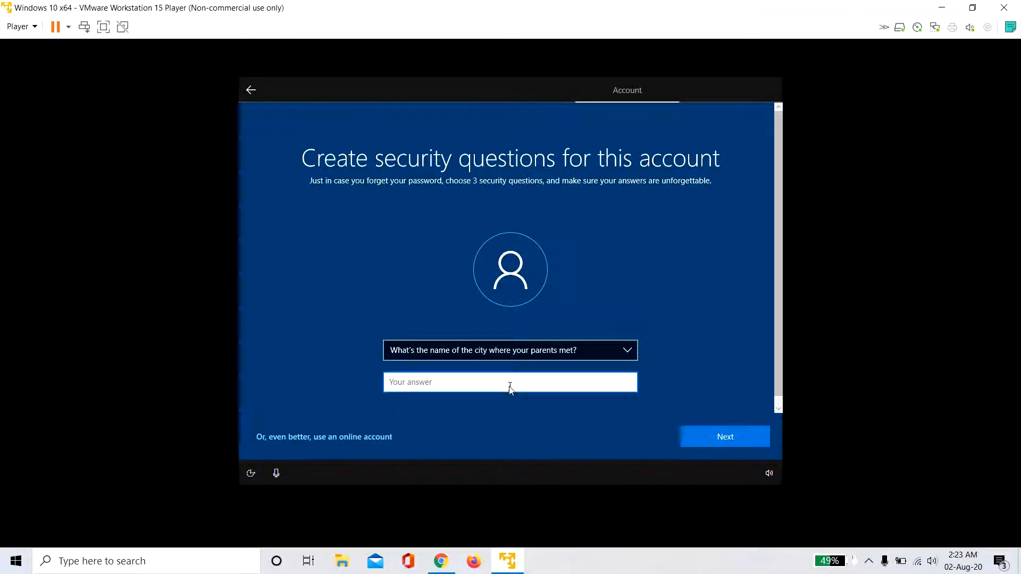
type("bib")
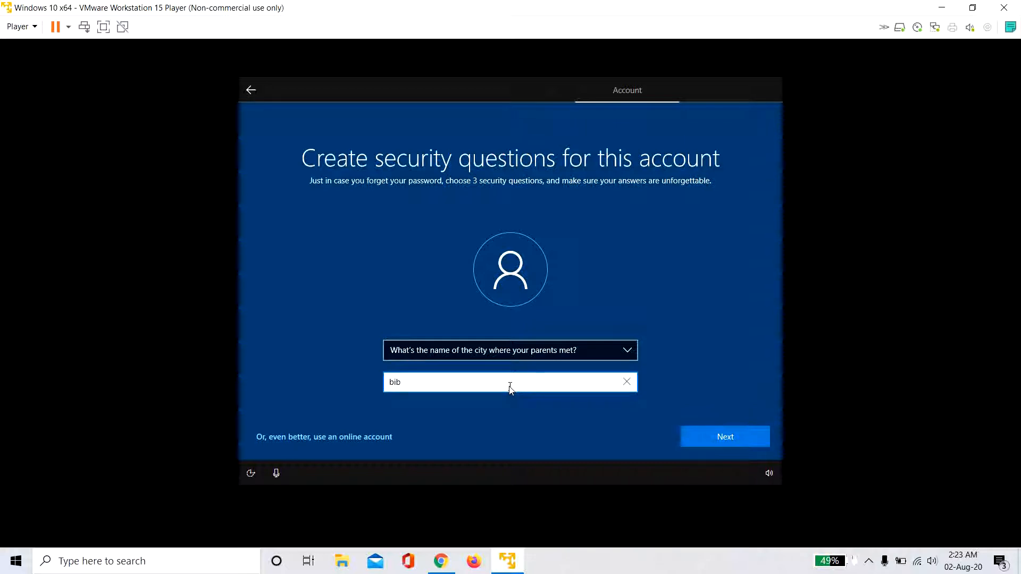
left_click(709, 437)
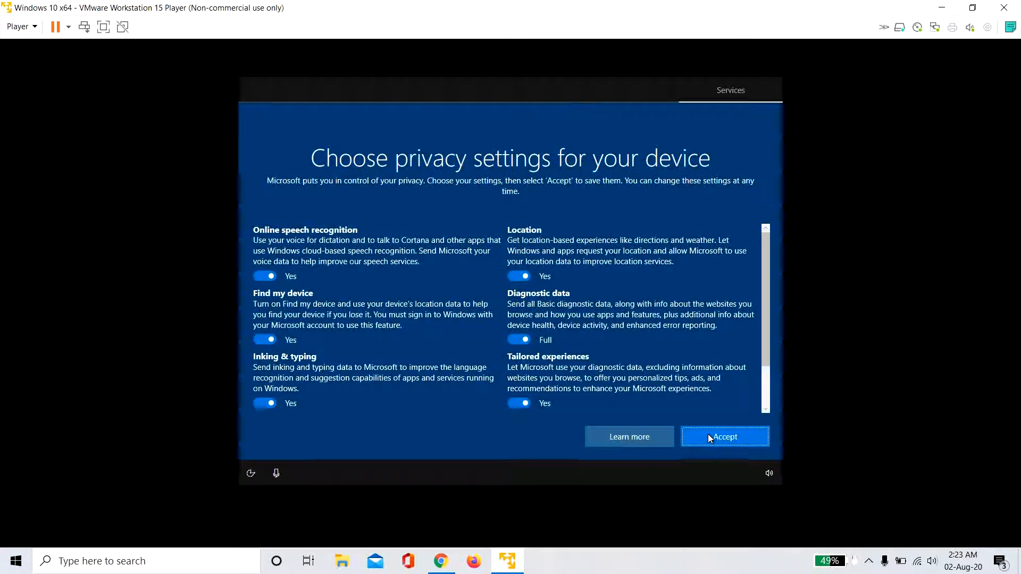
- Turn off speech recognition, Find my device, inking & typing, advertising ID and tailored experiences, and set diagnostics to Basic
left_click(269, 276)
left_click(262, 347)
scroll(263, 347, "down", 2)
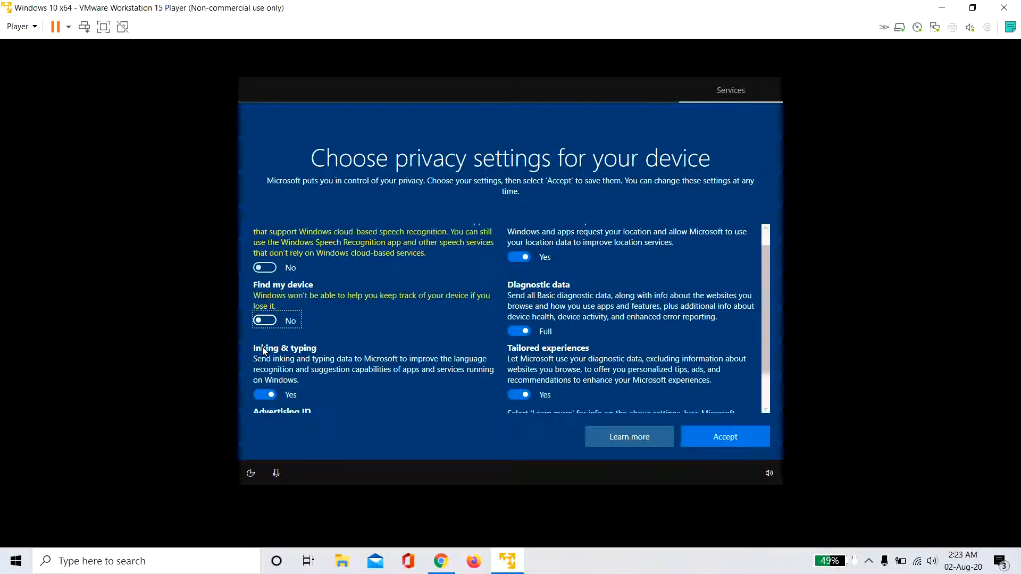
left_click(263, 346)
left_click(265, 397)
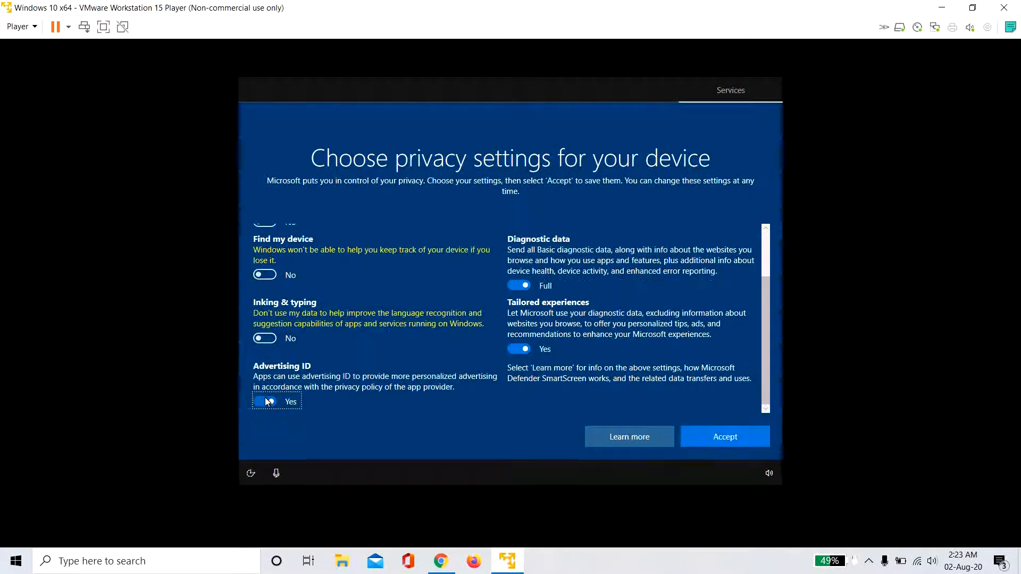
left_click(519, 349)
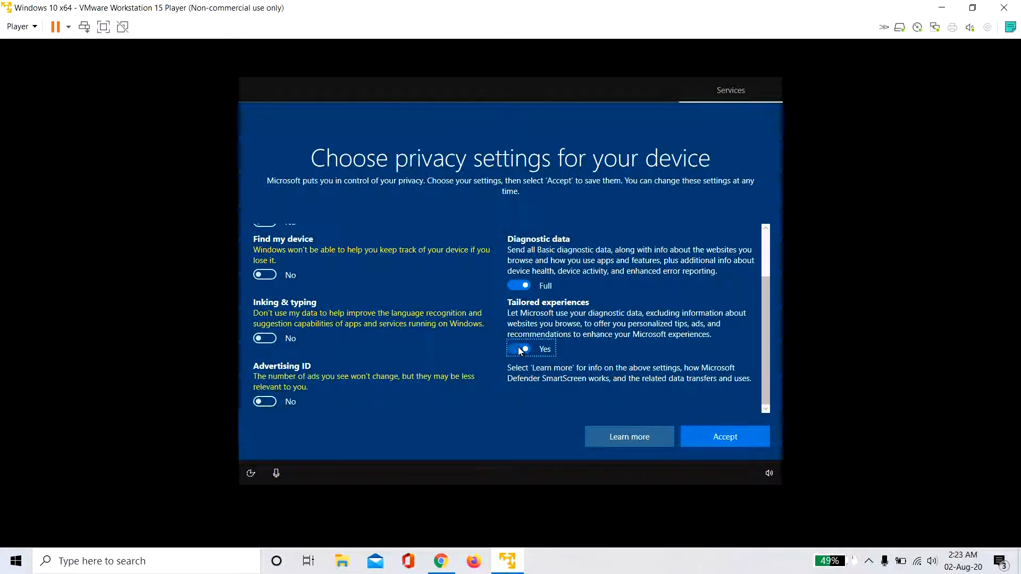
left_click(521, 292)
left_click(522, 293)
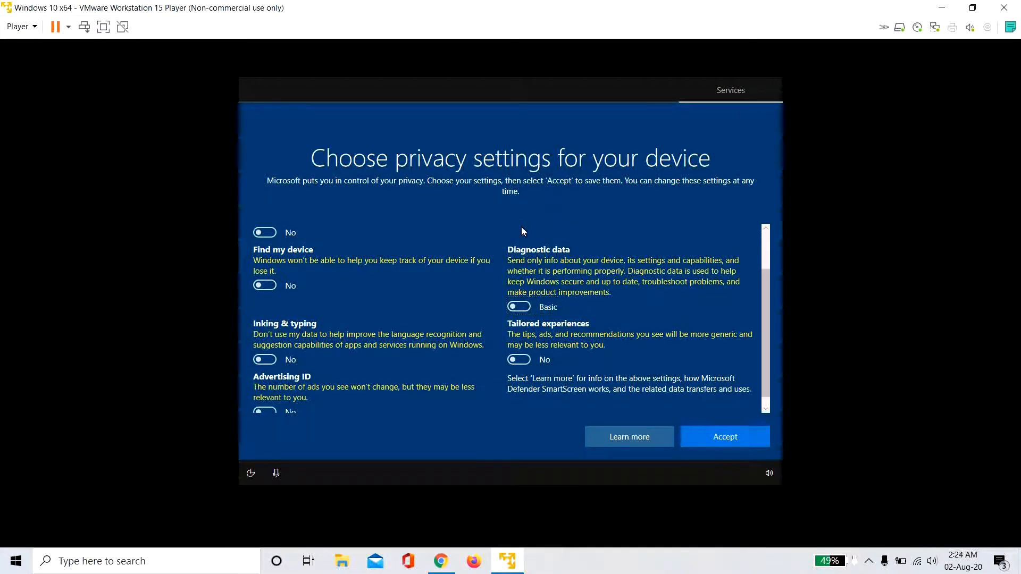
scroll(521, 227, "up", 2)
scroll(521, 226, "down", 2)
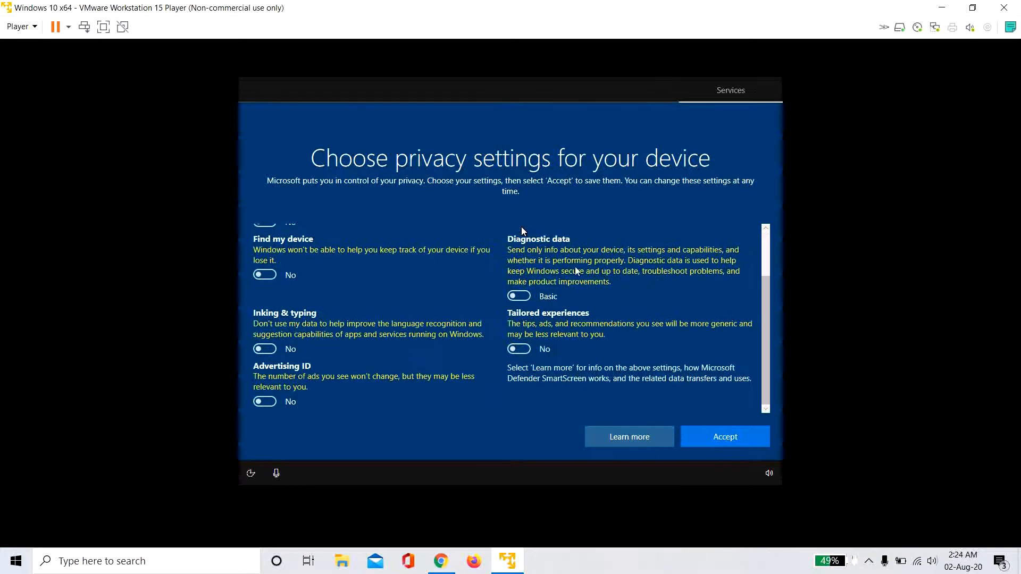
- Accept the privacy settings, decline activity history, and skip Cortana setup
left_click(735, 432)
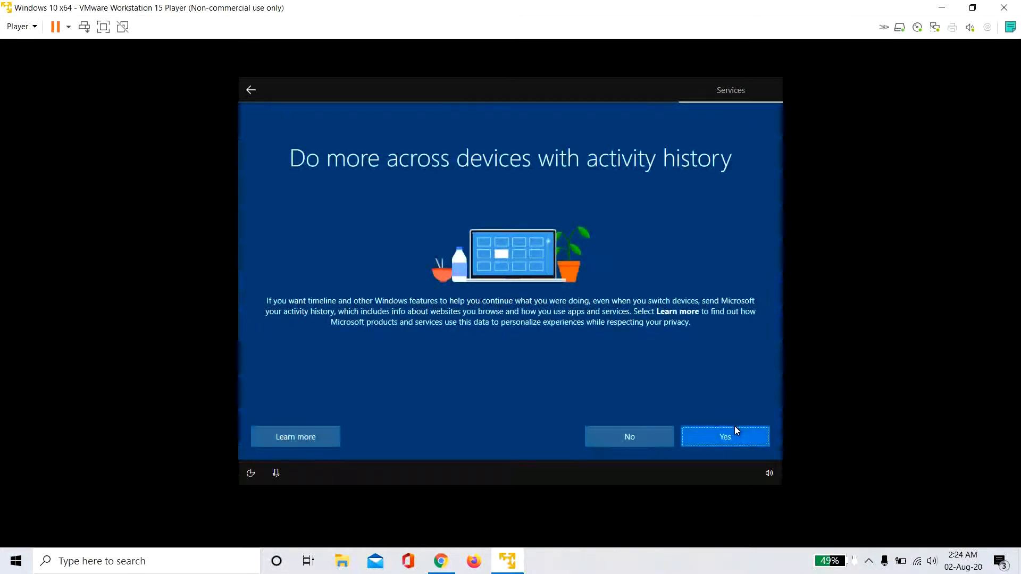
left_click(606, 446)
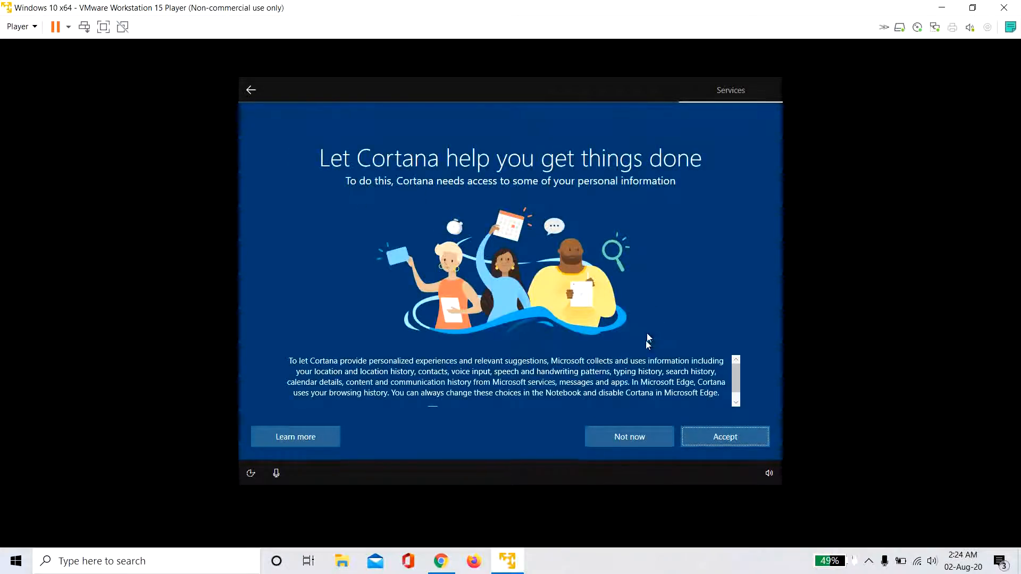
left_click(628, 435)
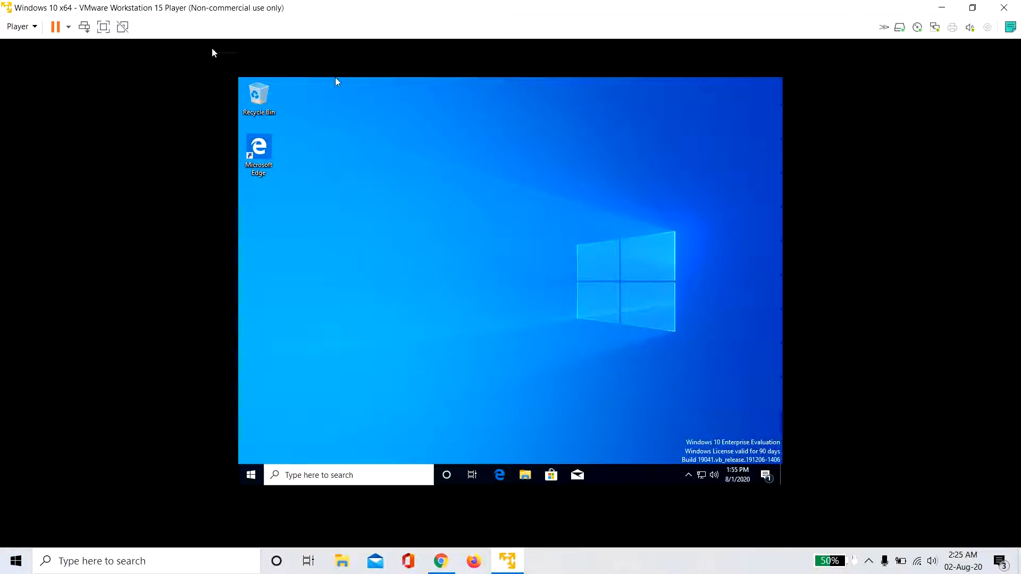
- Toggle full screen on and back off, then dismiss the VMware Tools reminder with Remind Me Later
left_click(104, 27)
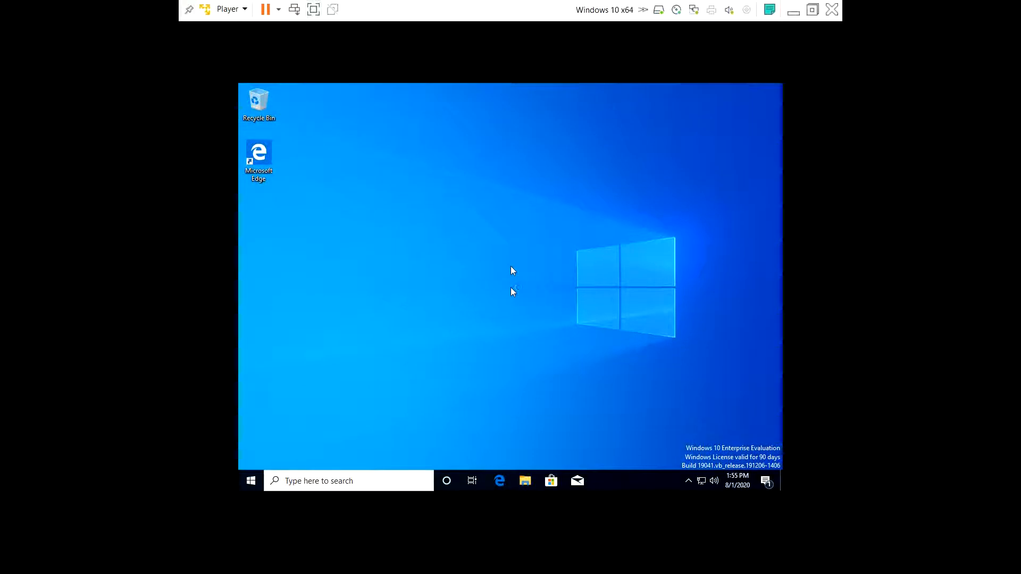
left_click(314, 9)
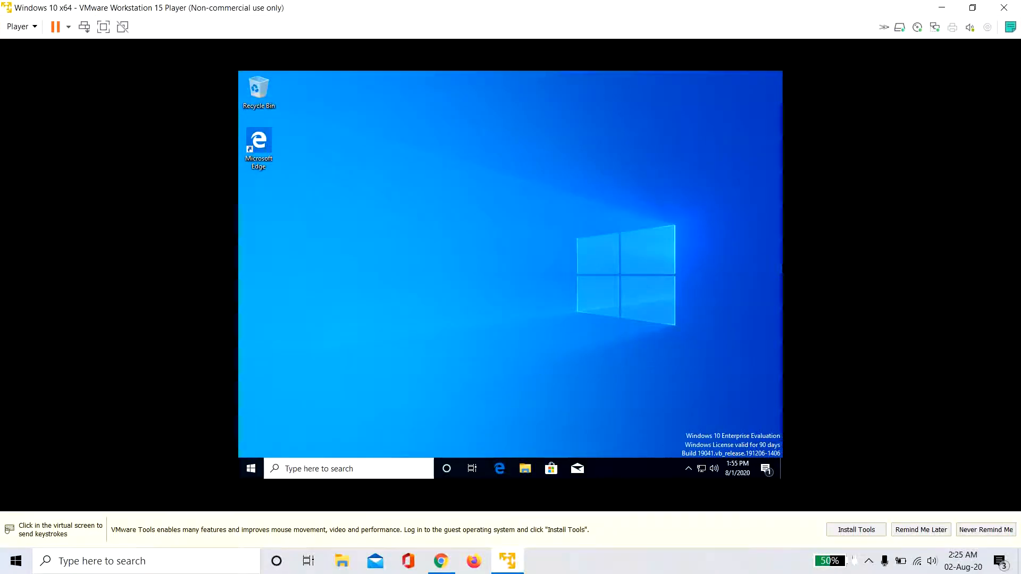
left_click(917, 534)
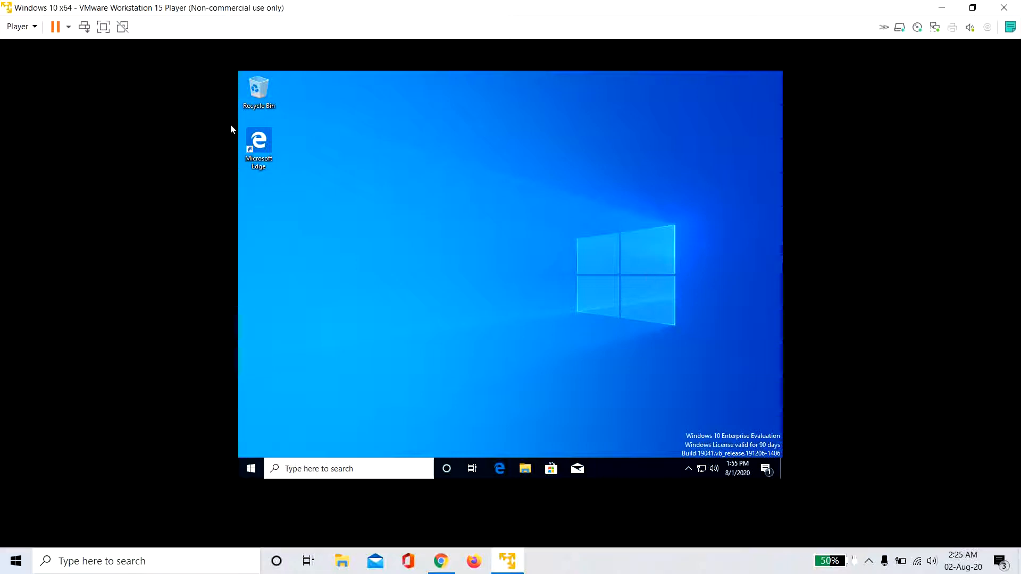
- Choose Player > Manage > Install VMware Tools
left_click(31, 30)
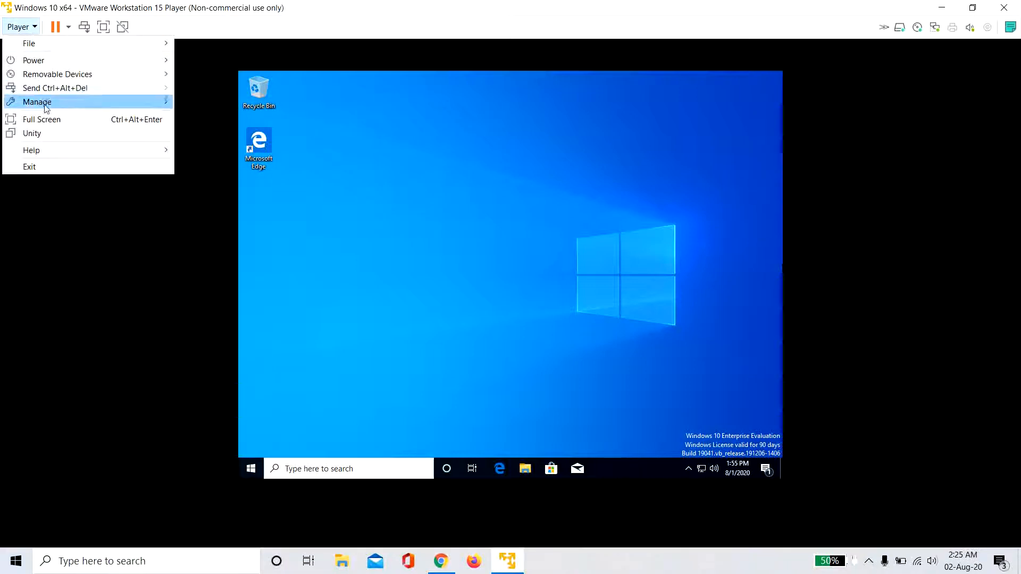
mouse_move(70, 103)
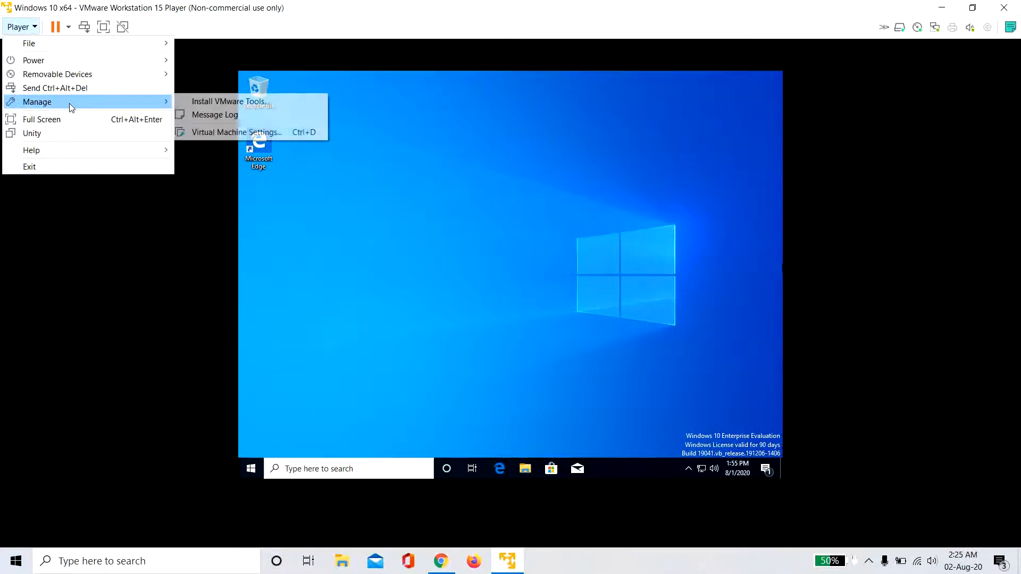
left_click(215, 103)
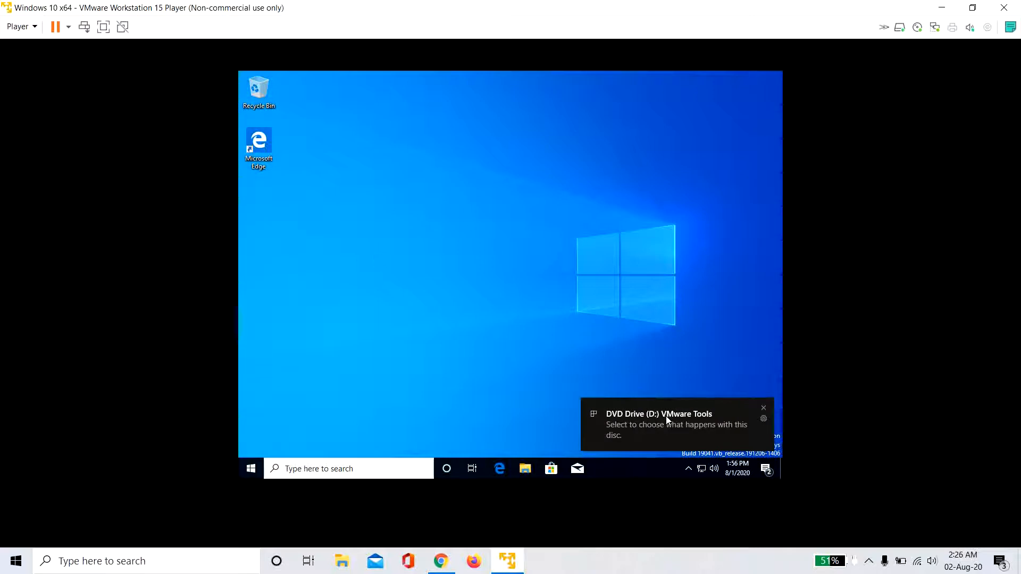
- Run setup64.exe from the VMware Tools disc, approve UAC, and install with the Complete setup type
left_click(666, 416)
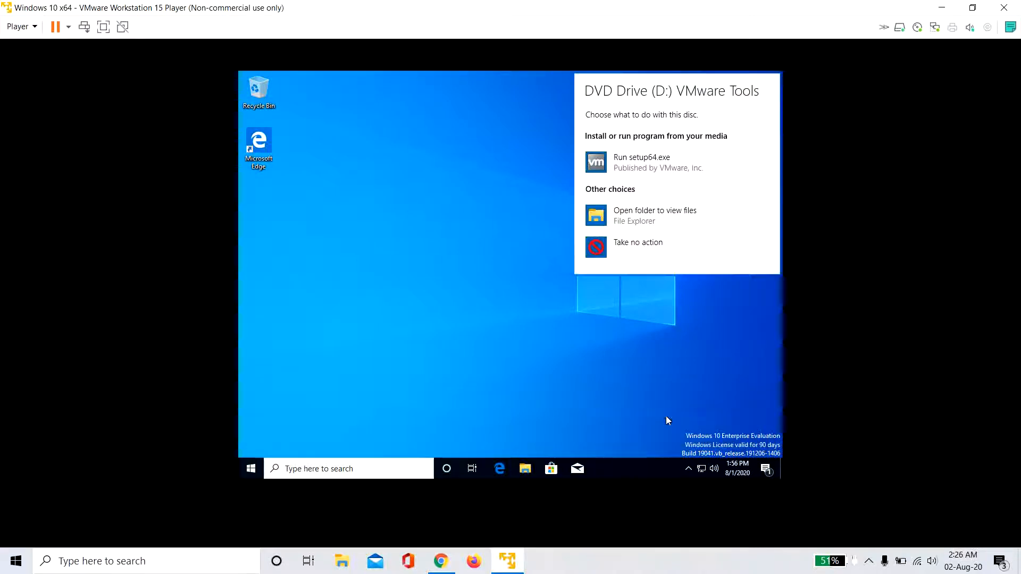
left_click(635, 165)
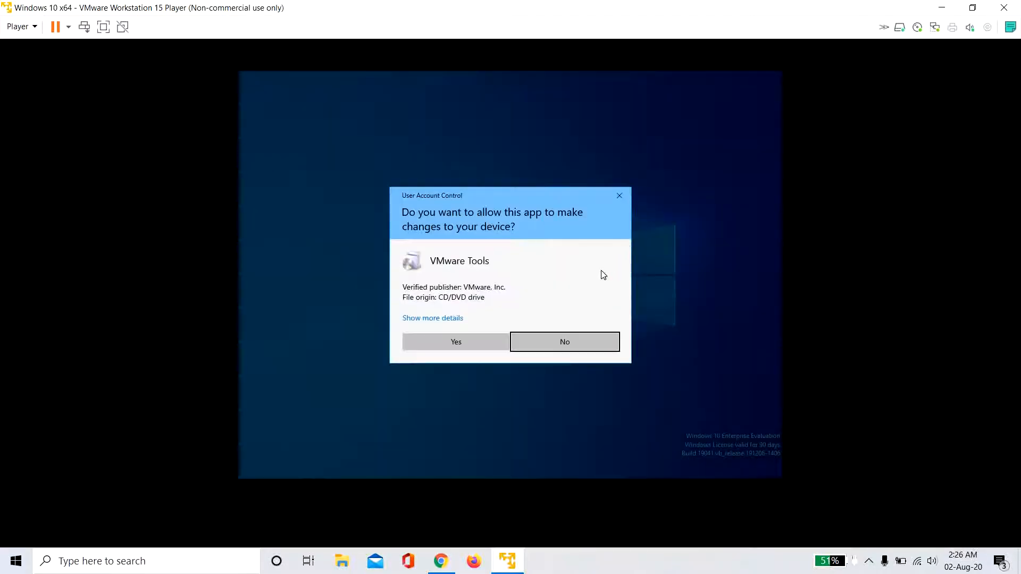
left_click(468, 347)
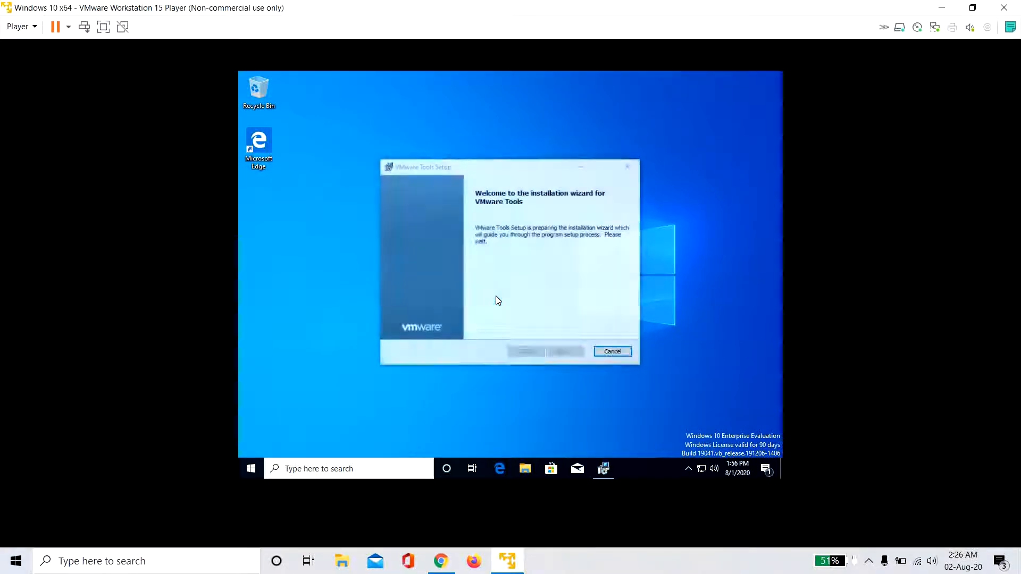
left_click(559, 353)
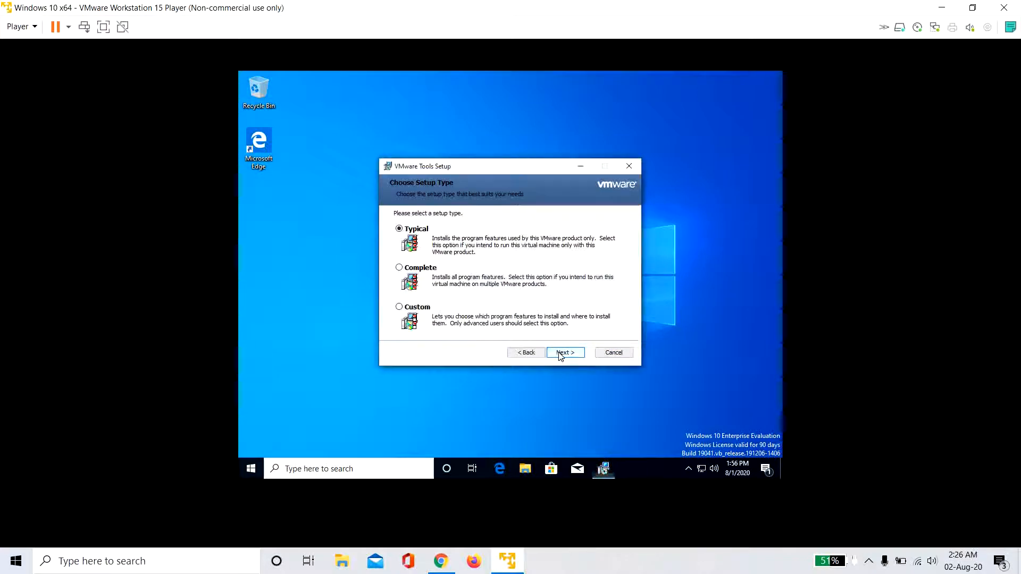
left_click(405, 269)
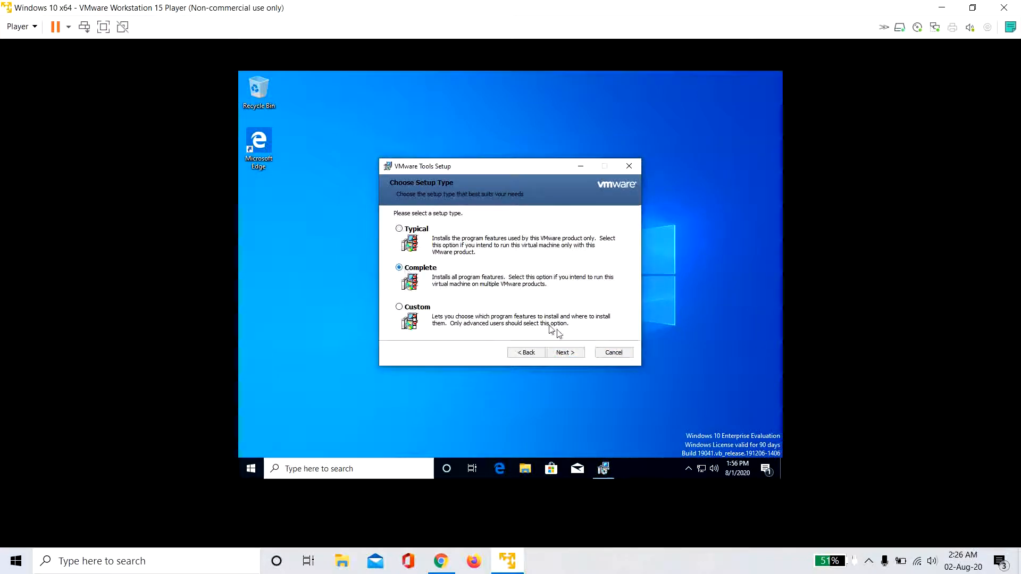
left_click(565, 352)
left_click(564, 353)
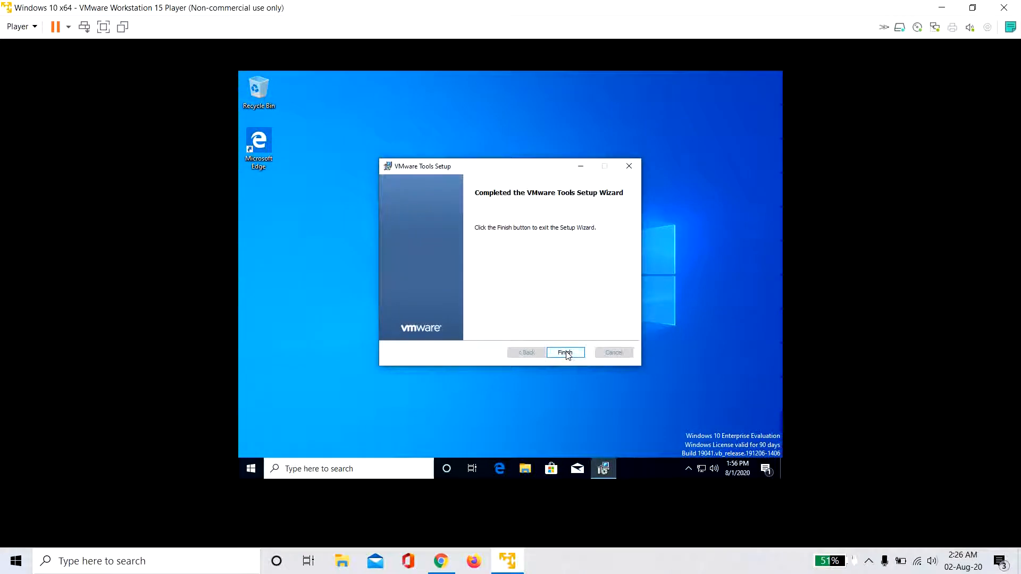
- Finish the VMware Tools wizard, postpone the restart, and switch the guest to full screen
left_click(566, 353)
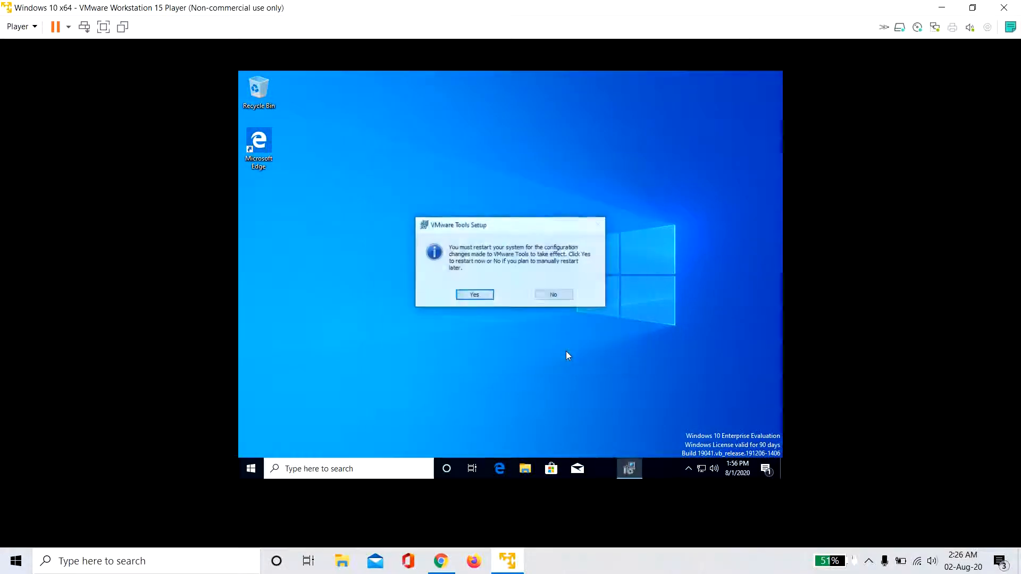
left_click(561, 299)
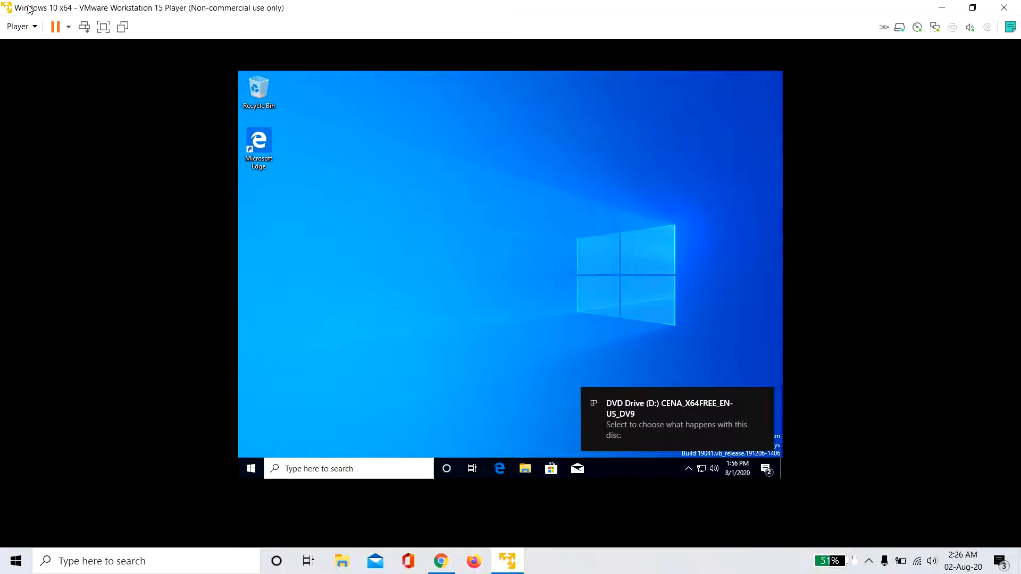
left_click(103, 26)
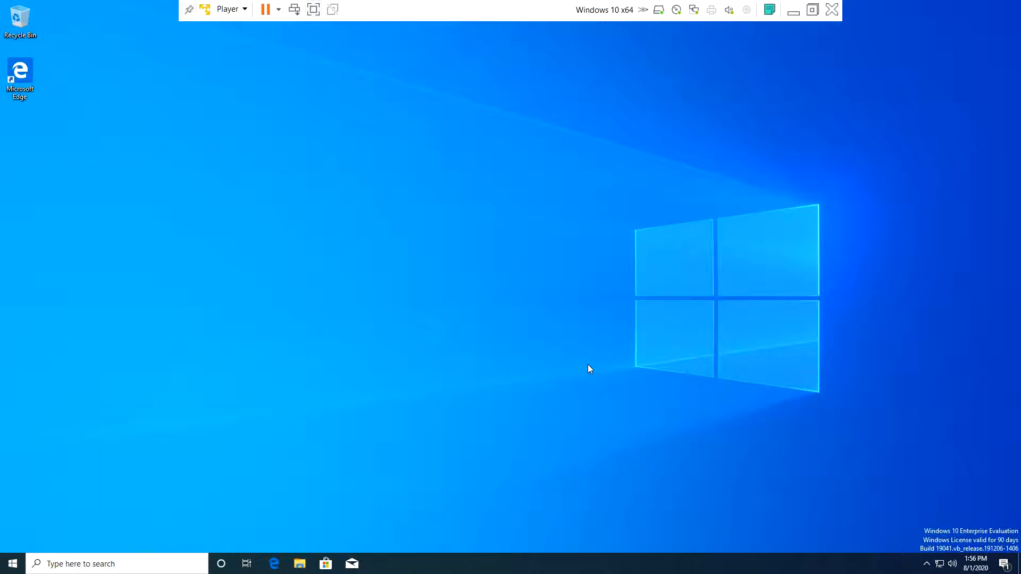
- Search 'view your' from the Start menu and open the page showing the PC name
left_click(21, 566)
left_click(56, 565)
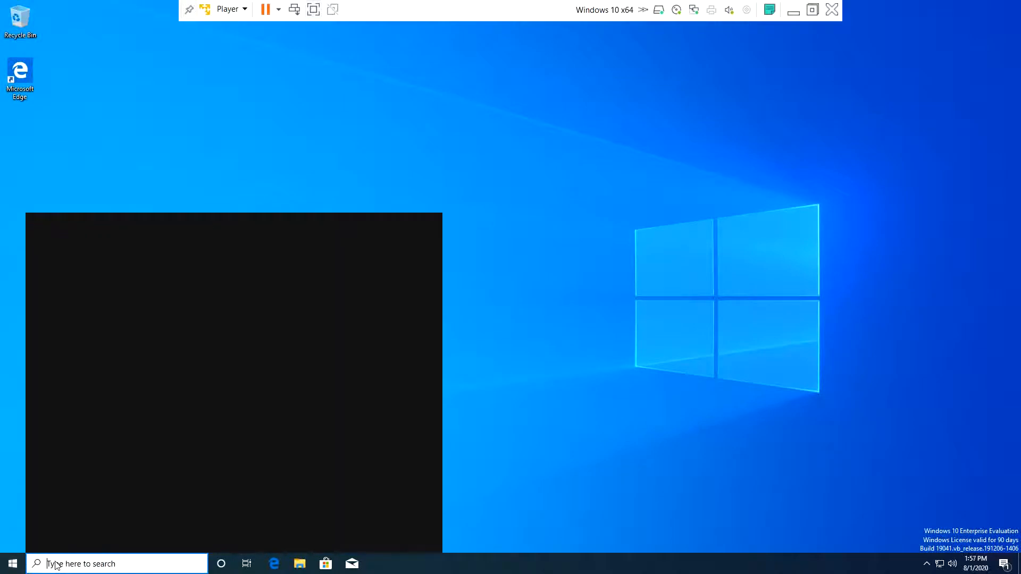
type("view")
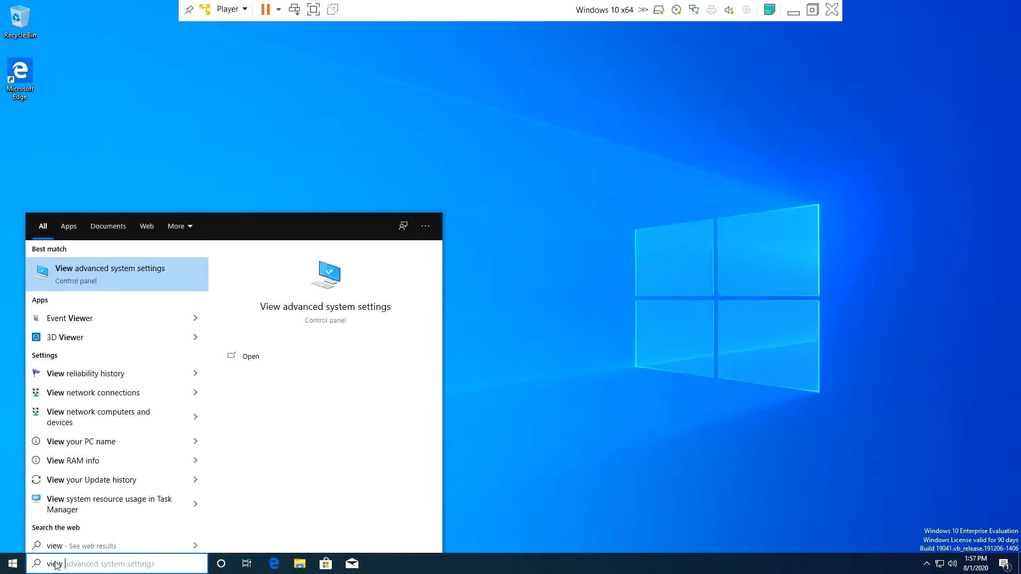
type(" your")
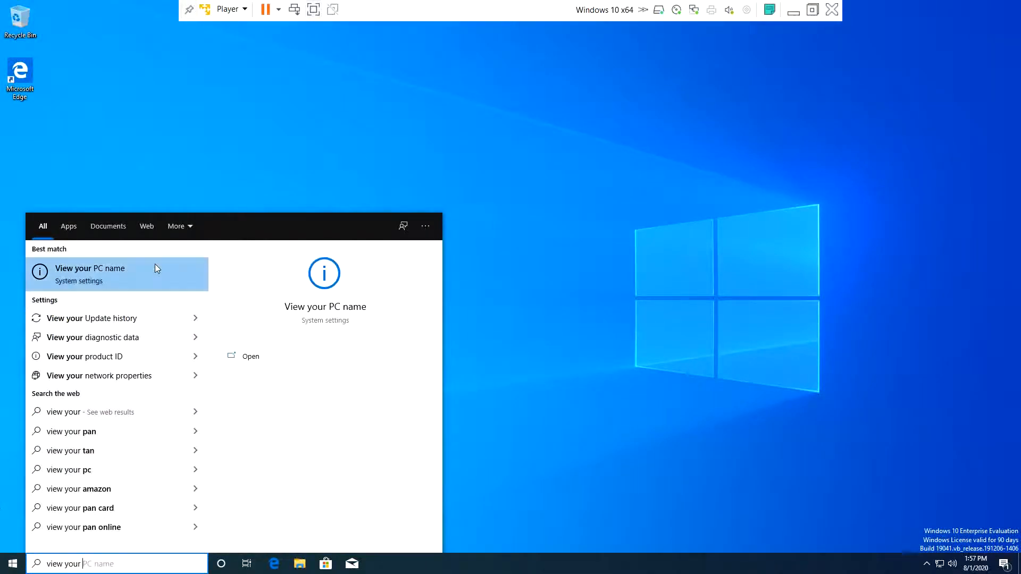
left_click(164, 266)
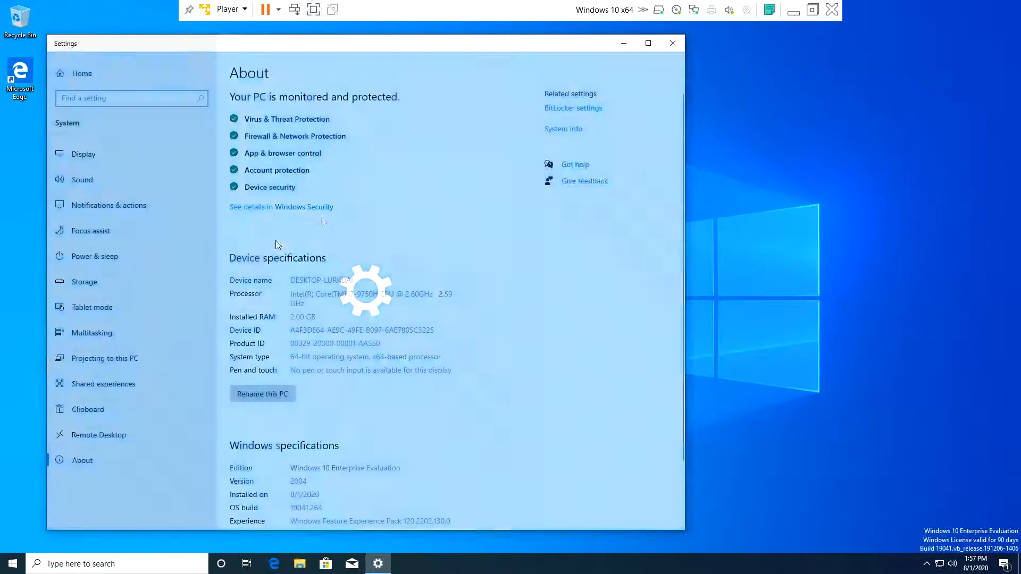
- Rename the PC to THEPUNISHER and restart the guest now
left_click(261, 396)
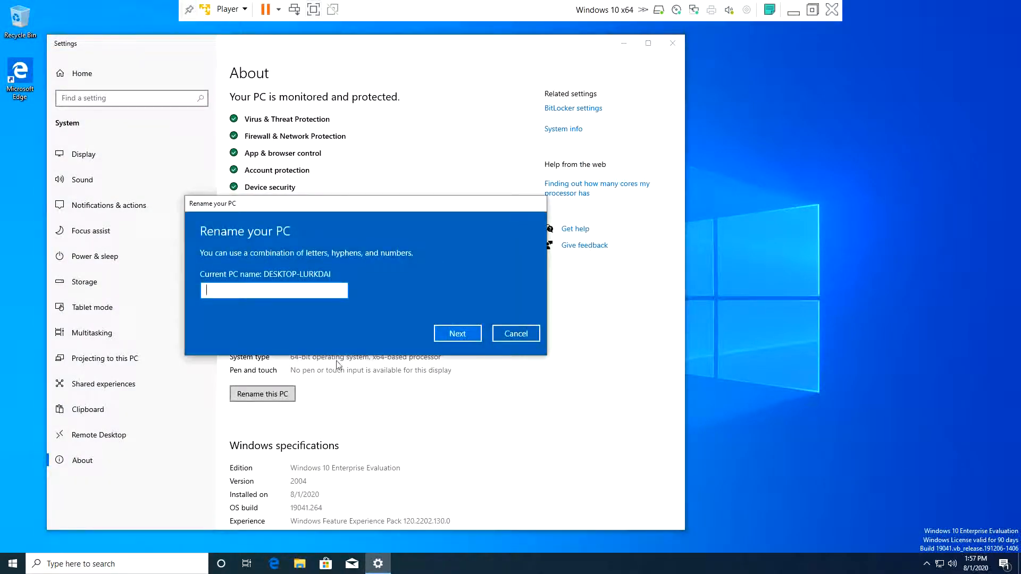
type("THE")
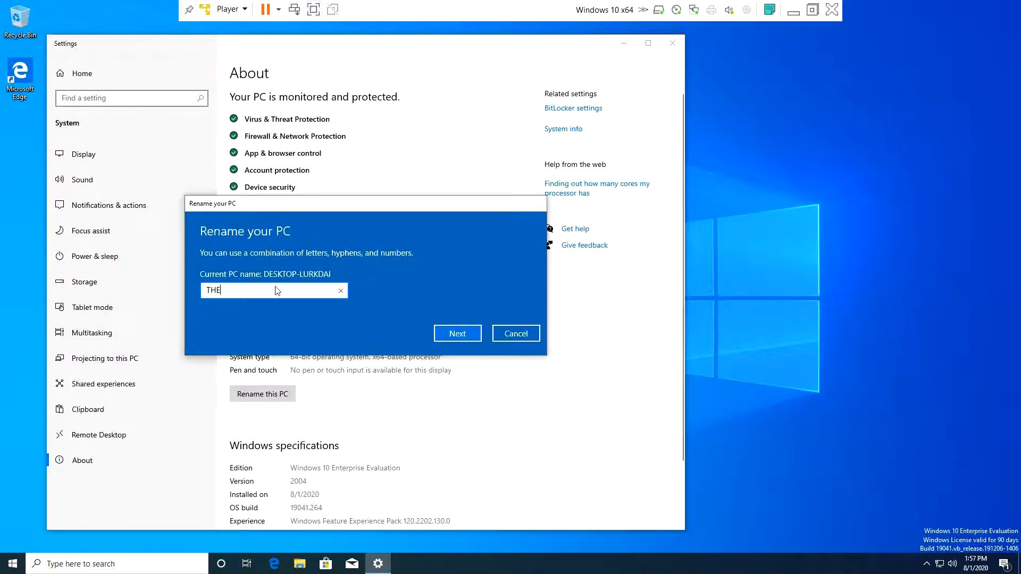
type("PUNISHER")
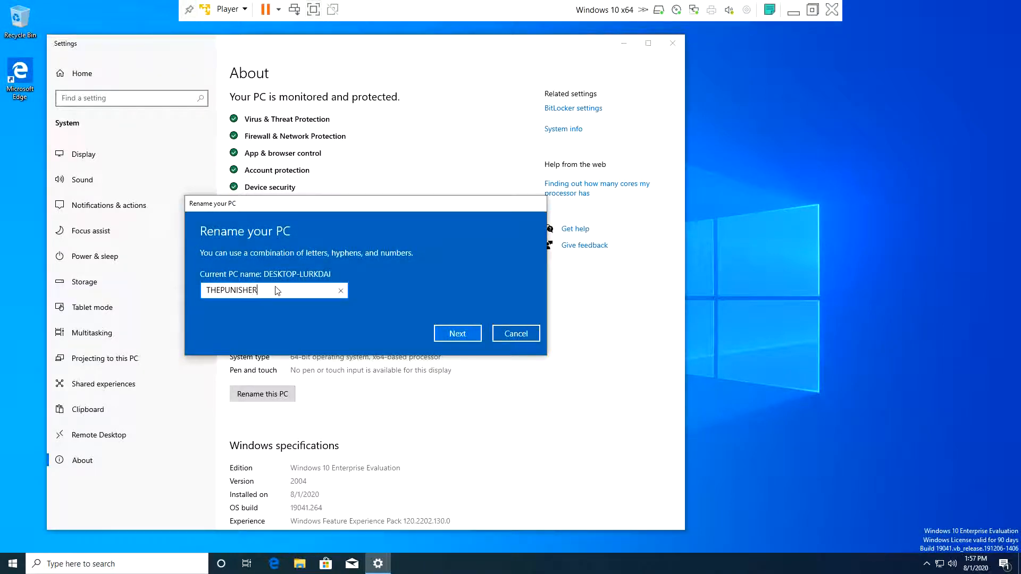
left_click(461, 334)
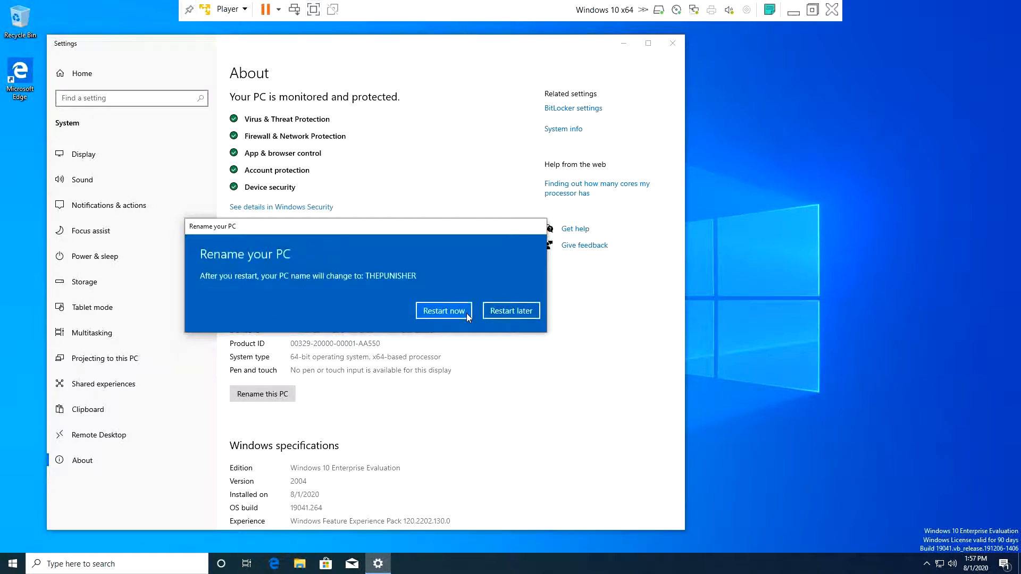
left_click(467, 314)
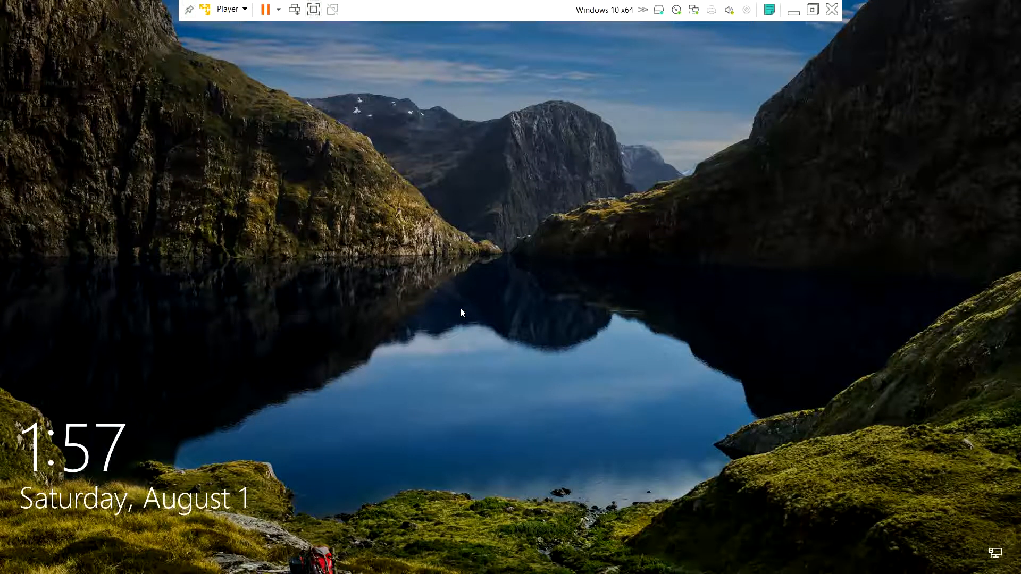
- Dismiss the lock screen of the restarted THEPUNISHER guest to reach the password prompt
left_click(460, 307)
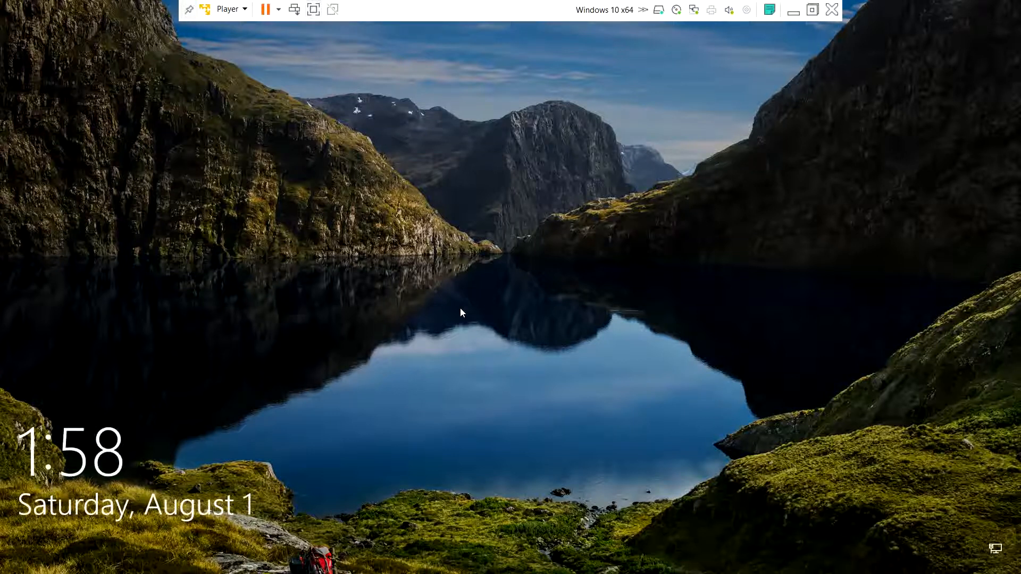
left_click(461, 309)
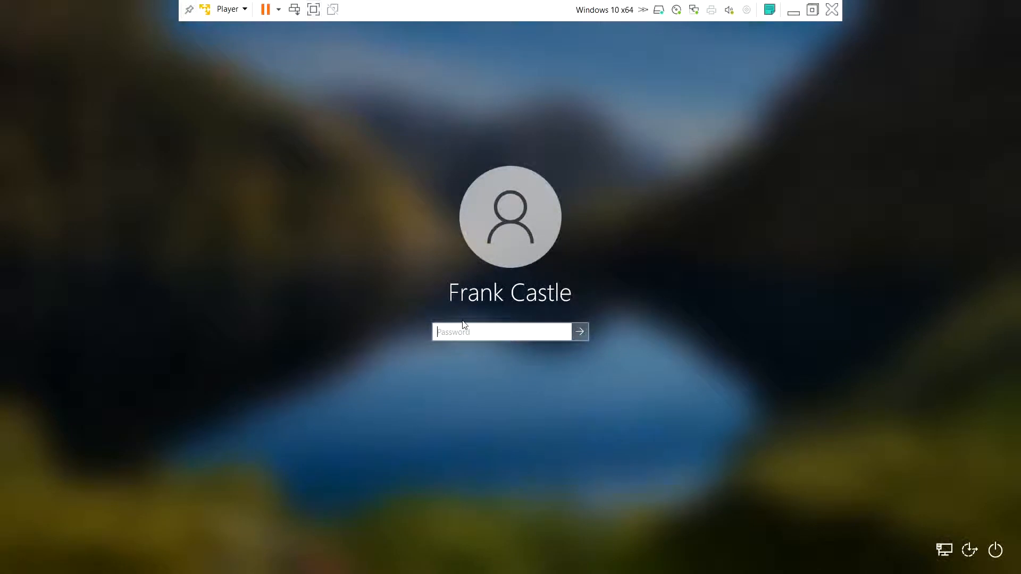
type("••••••••")
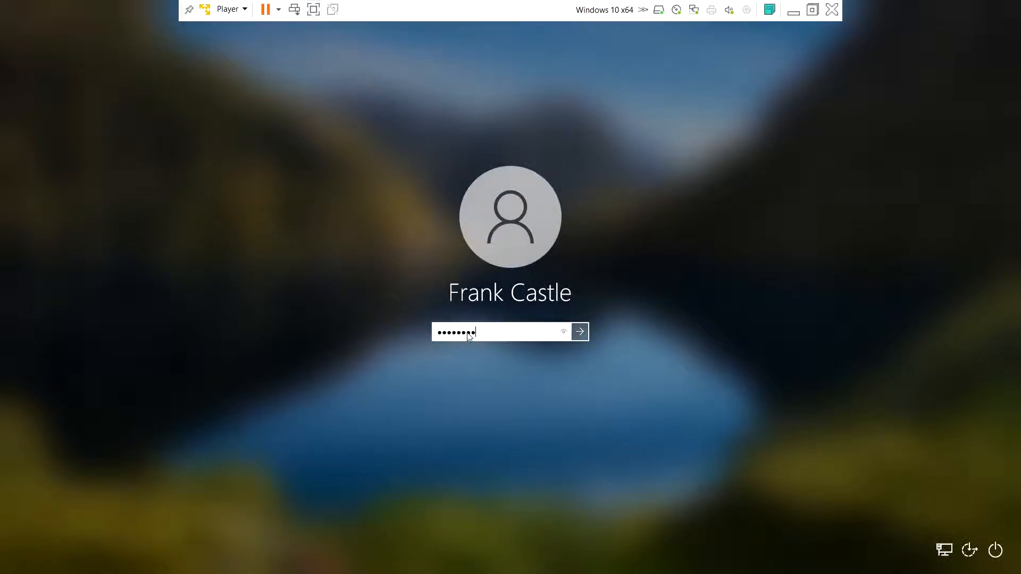
type("•••••")
key("Return")
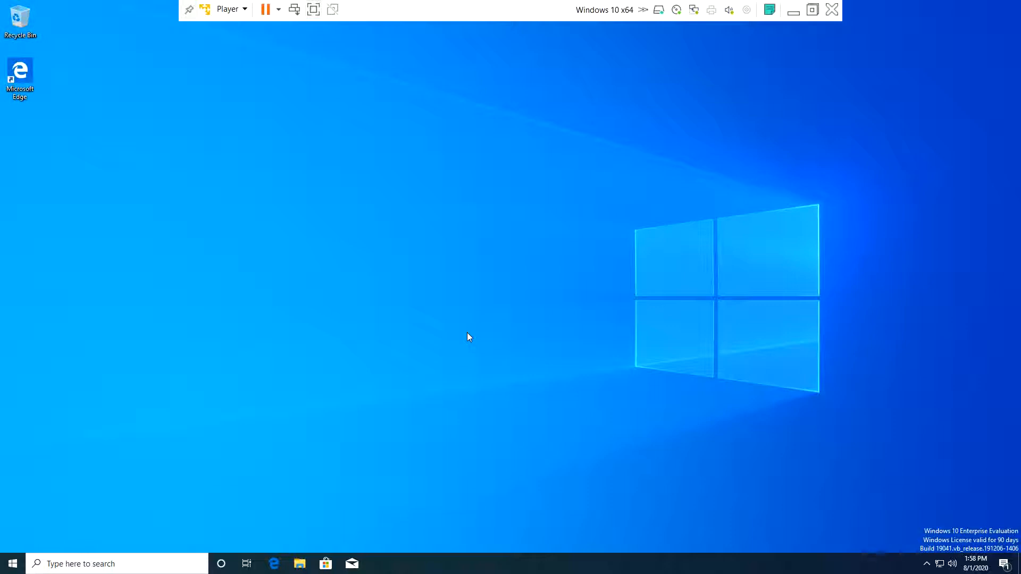
- Minimize the Windows 10 virtual machine window to the host desktop
left_click(791, 12)
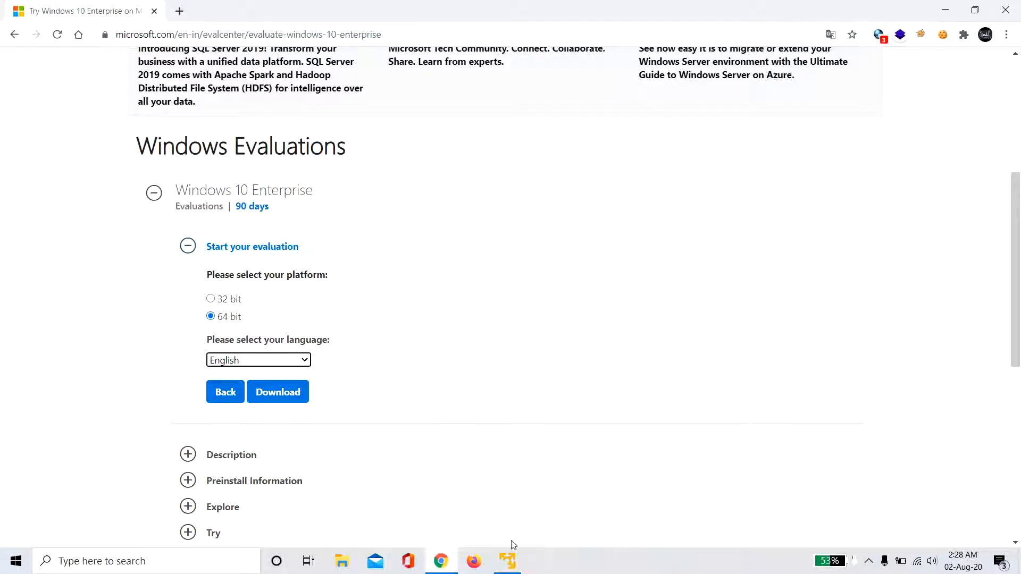
left_click(508, 561)
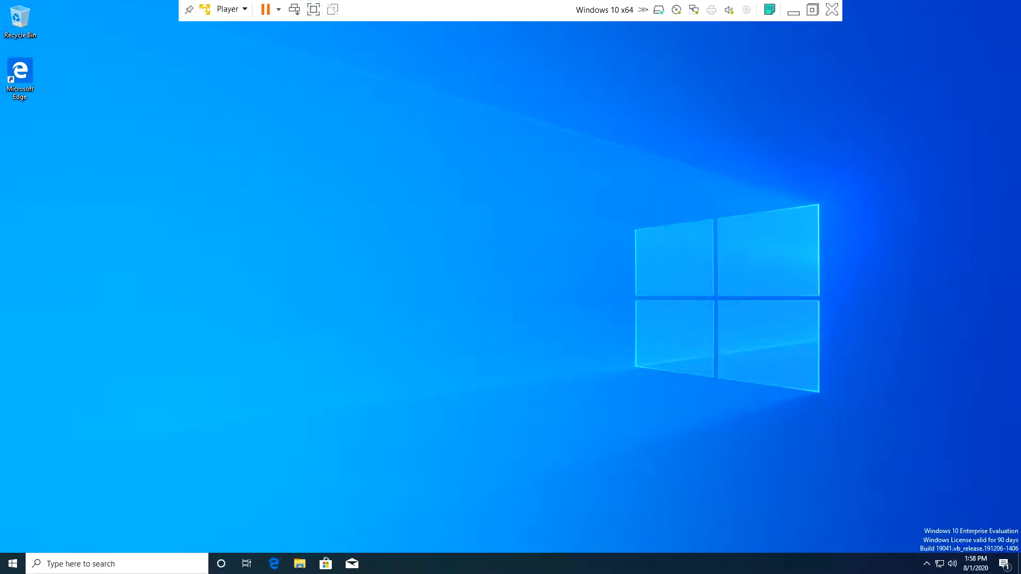
left_click(794, 11)
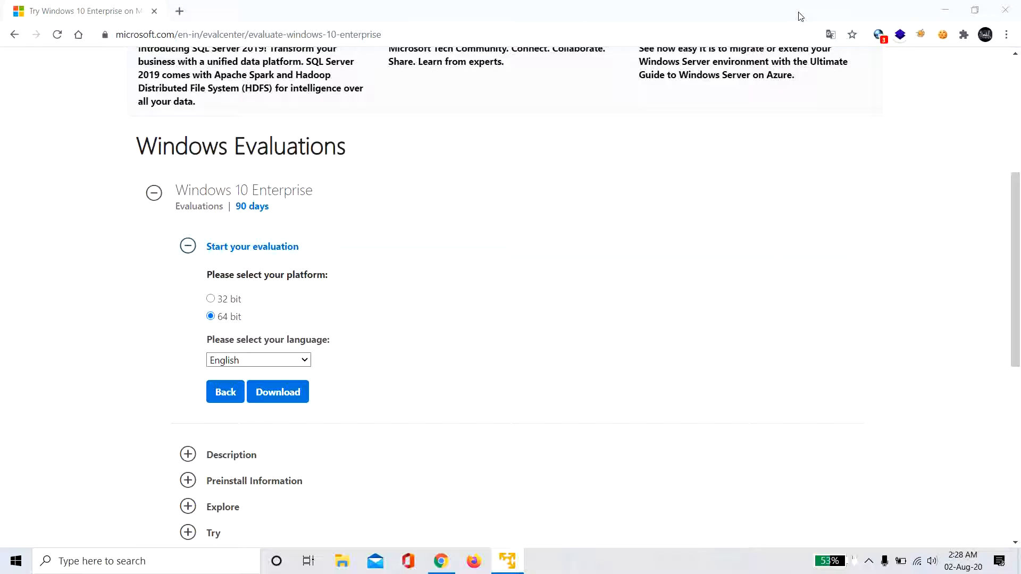
- Open the VMware Player library from the taskbar jump list, maximize it, and start Test Windows Server 2019
right_click(523, 563)
left_click(506, 489)
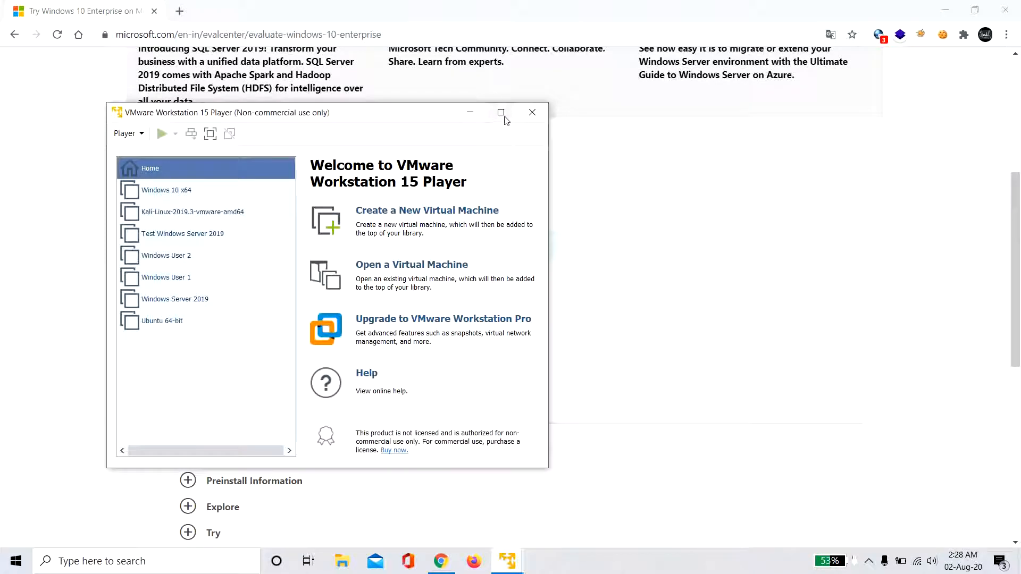
left_click(500, 112)
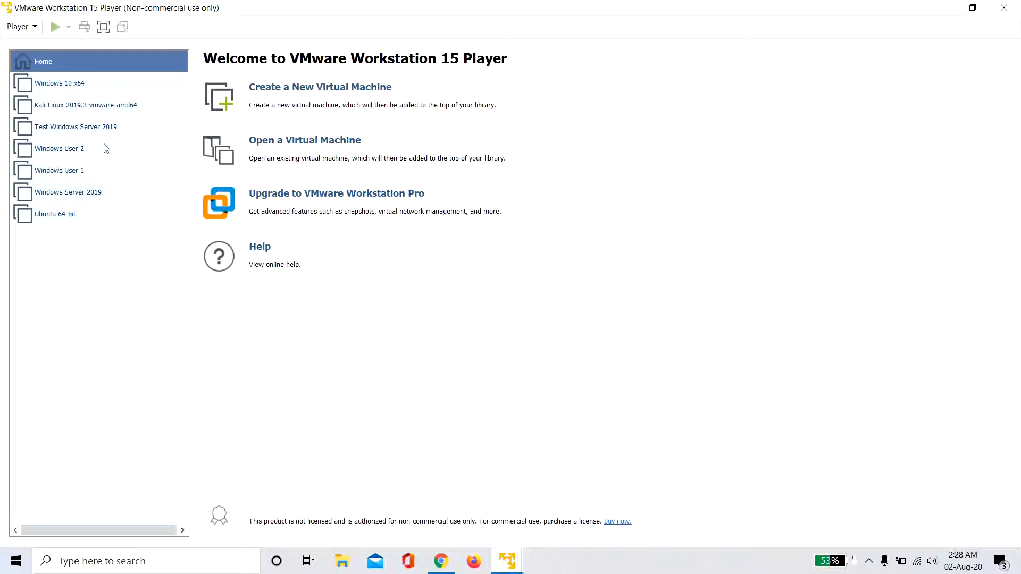
double_click(90, 122)
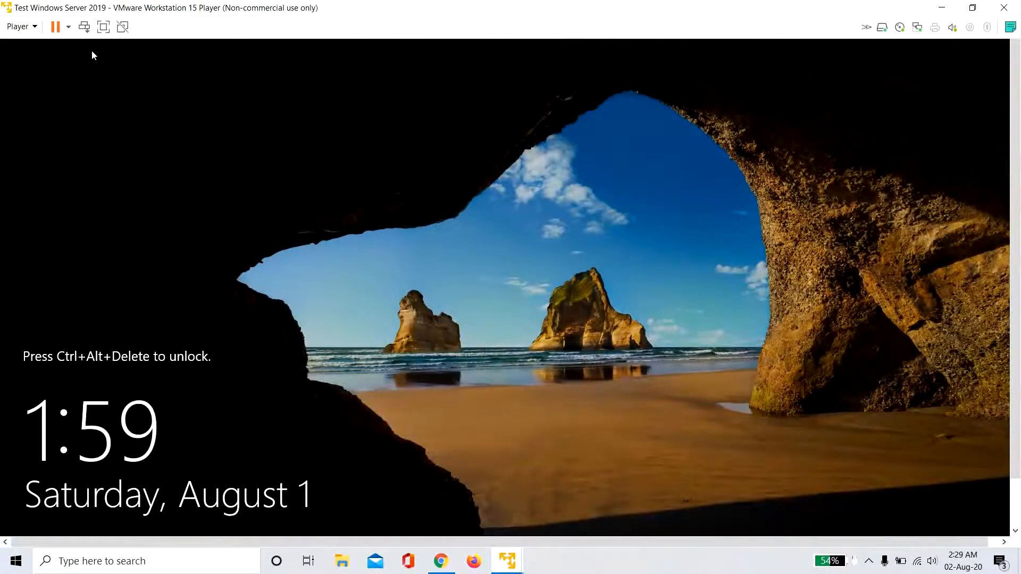
- Send Ctrl+Alt+Del, sign in with the Administrator password, and switch the server VM to full screen
left_click(84, 27)
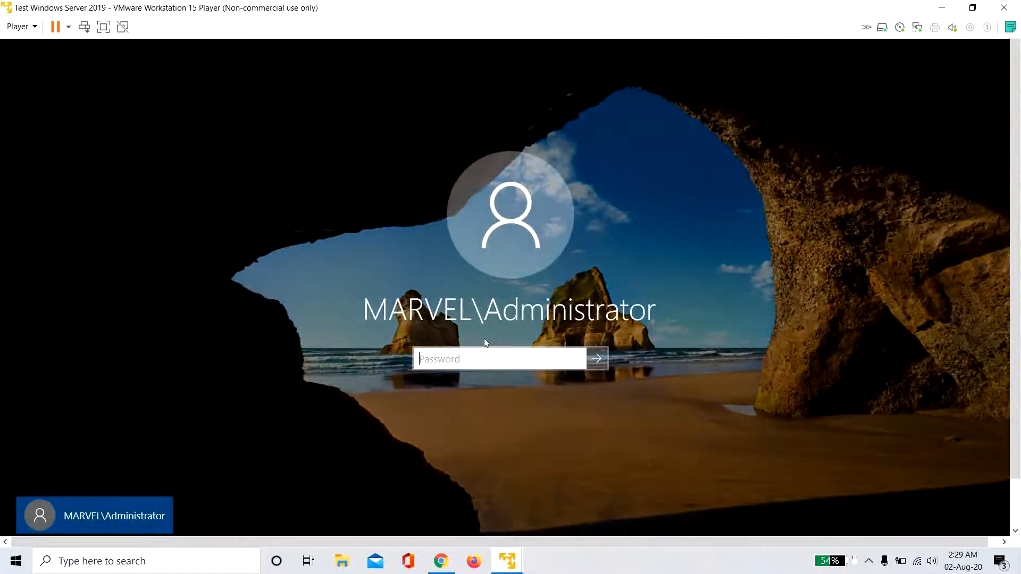
type("P@$$w0rd!")
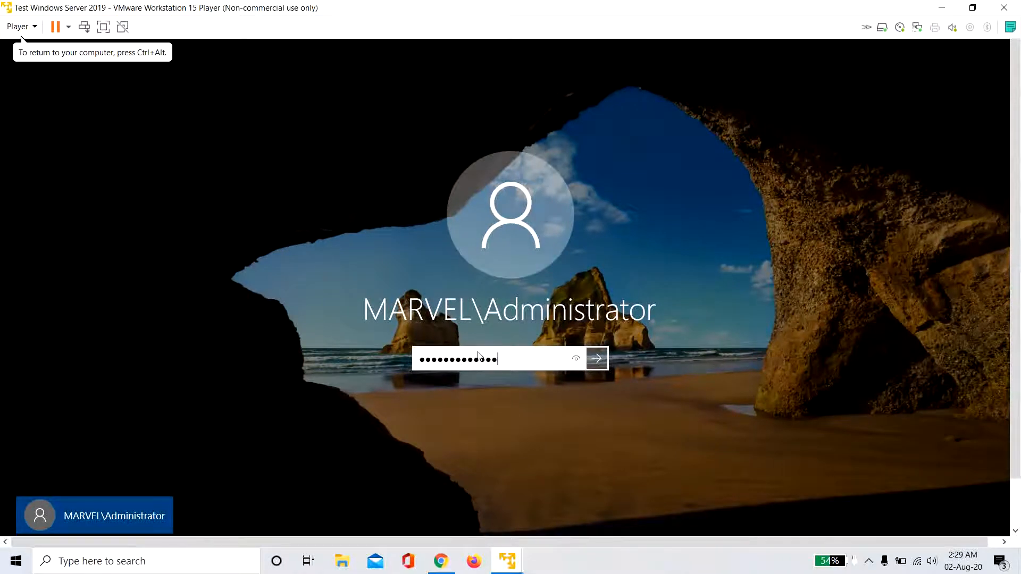
key("Return")
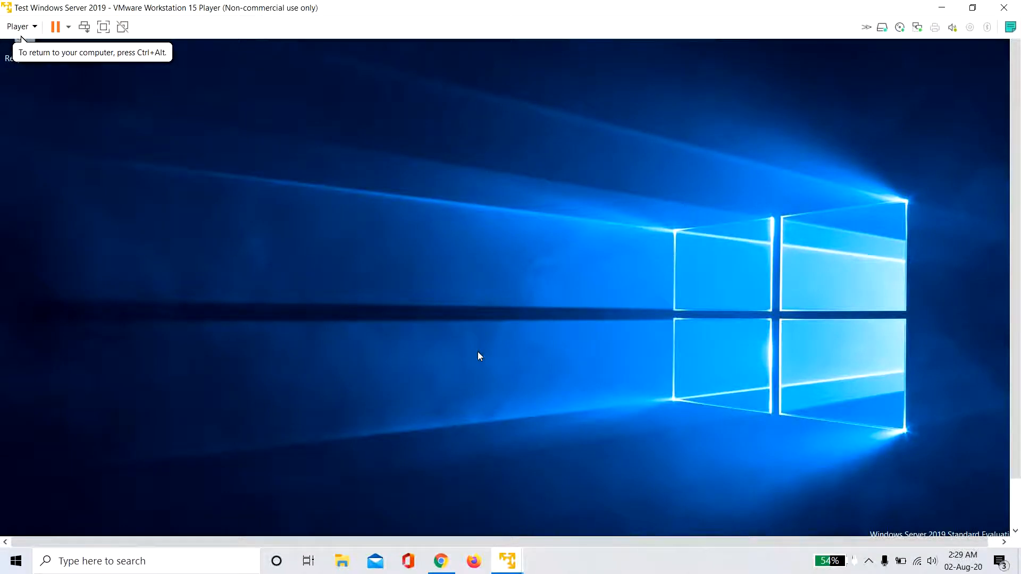
left_click(104, 28)
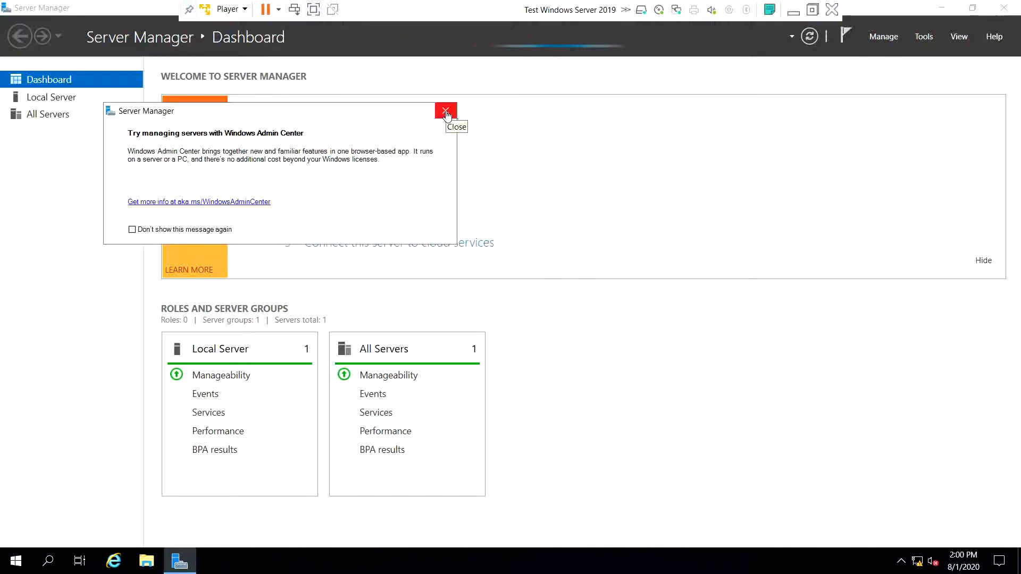
- Close the Windows Admin Center prompt and open Server Manager's Tools menu
left_click(446, 113)
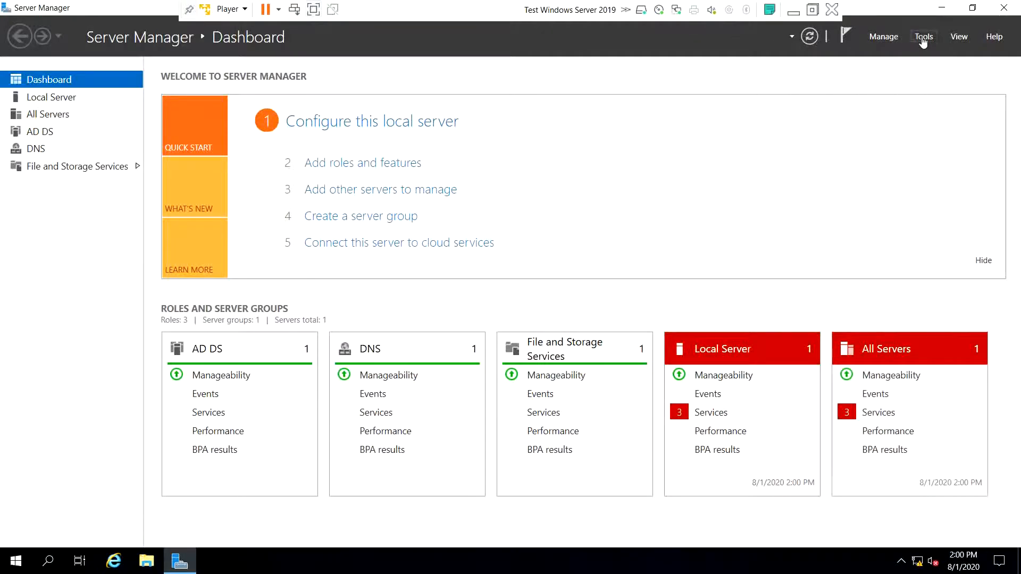
left_click(923, 38)
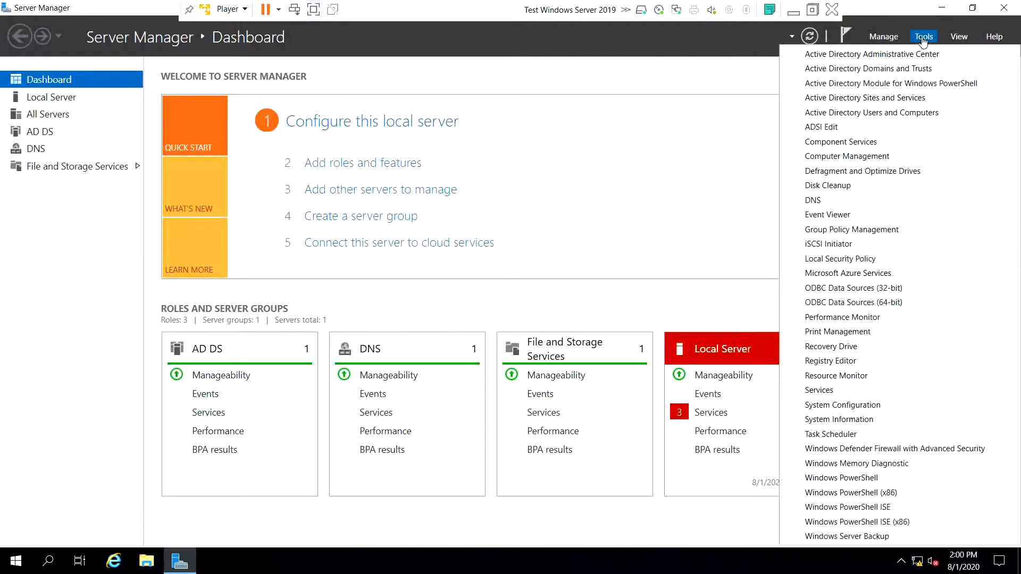
- Launch Active Directory Users and Computers, expand MARVEL.local, browse Computers and Users, and open the domain's New submenu
left_click(875, 114)
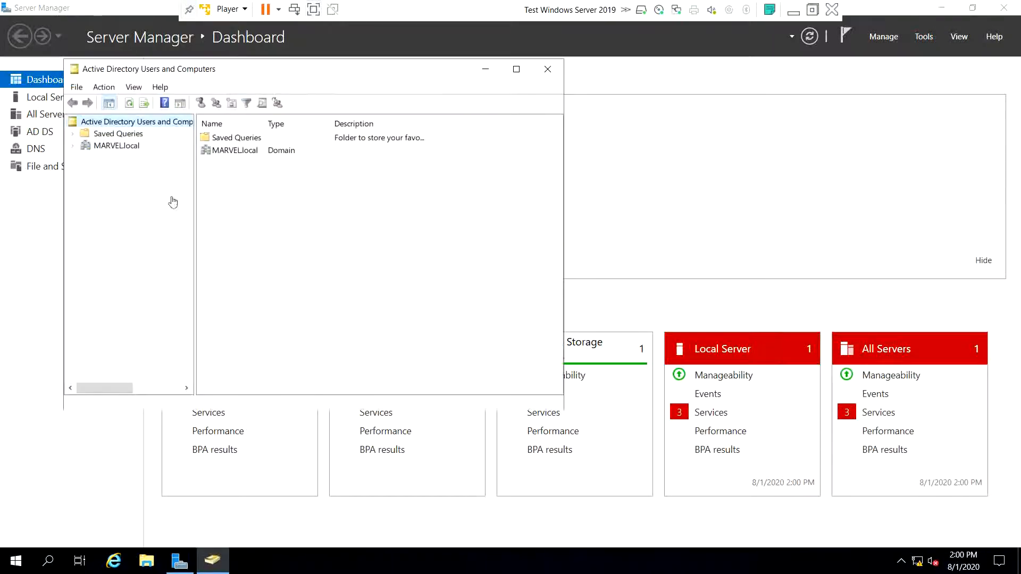
left_click(118, 150)
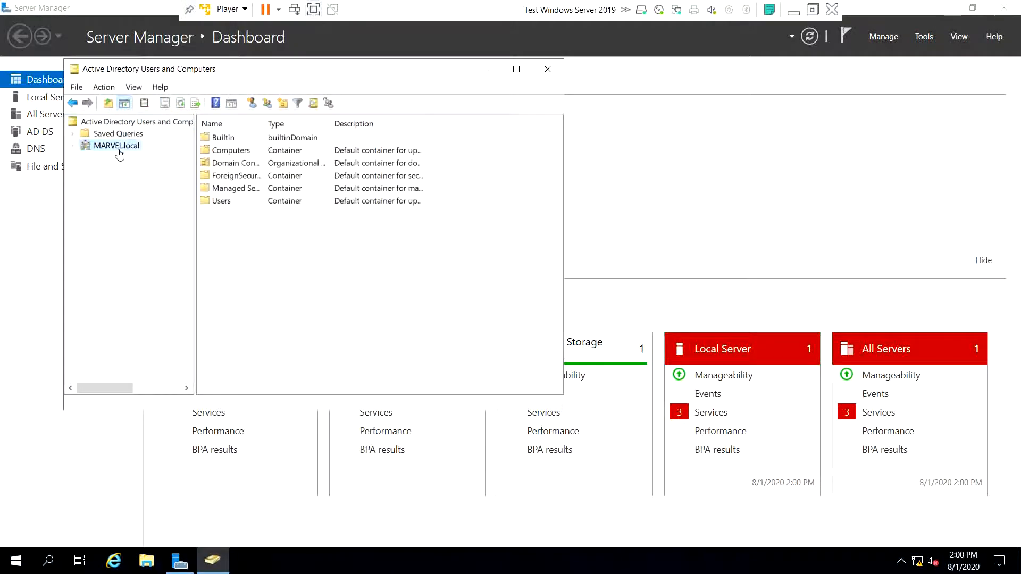
double_click(113, 148)
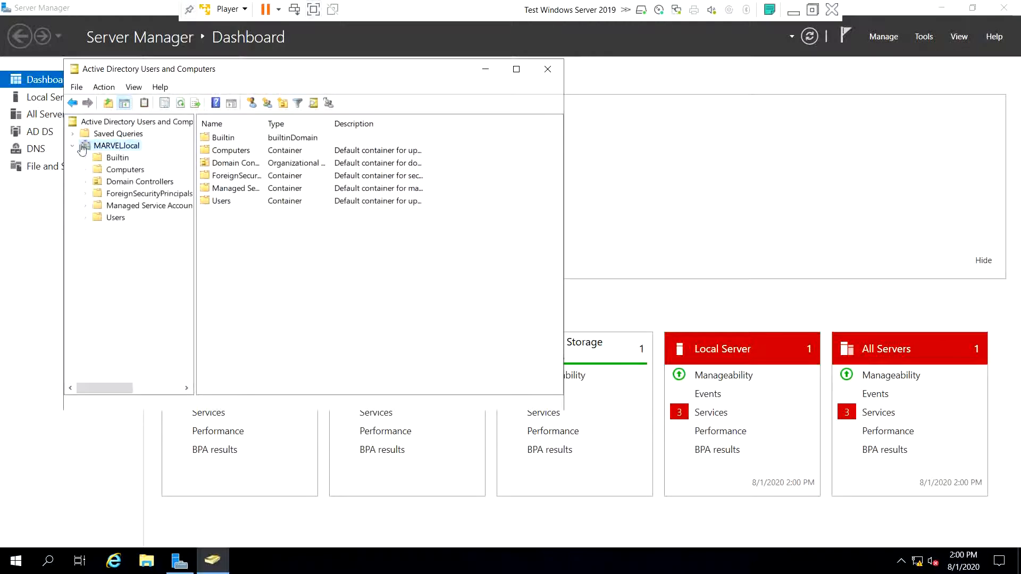
left_click(137, 171)
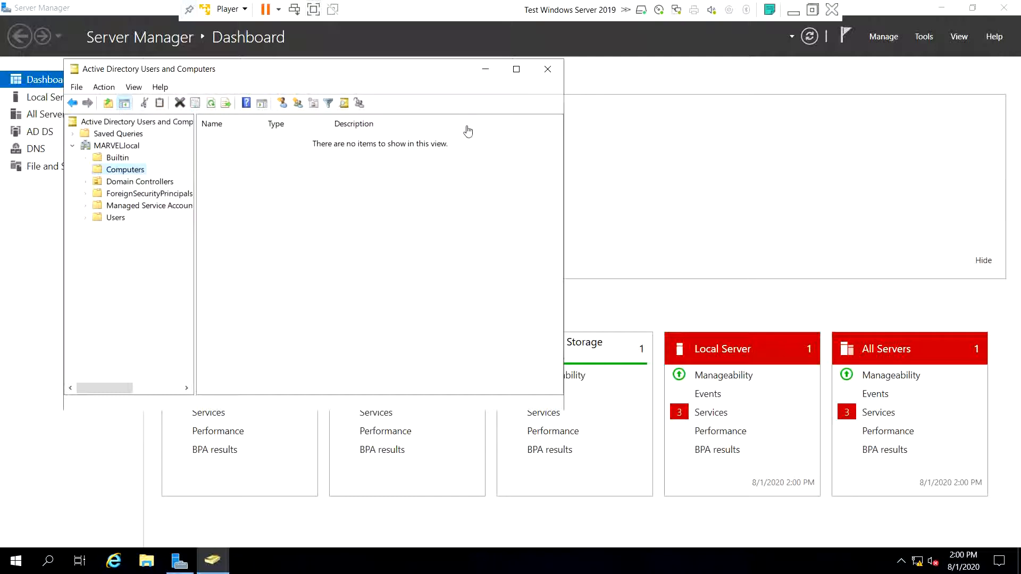
left_click(126, 222)
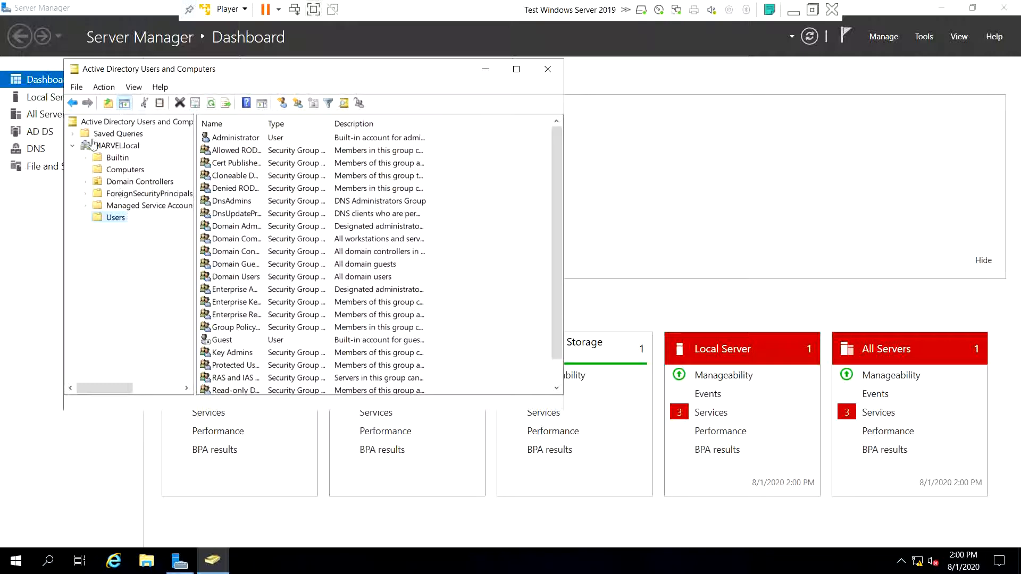
left_click(111, 147)
right_click(111, 148)
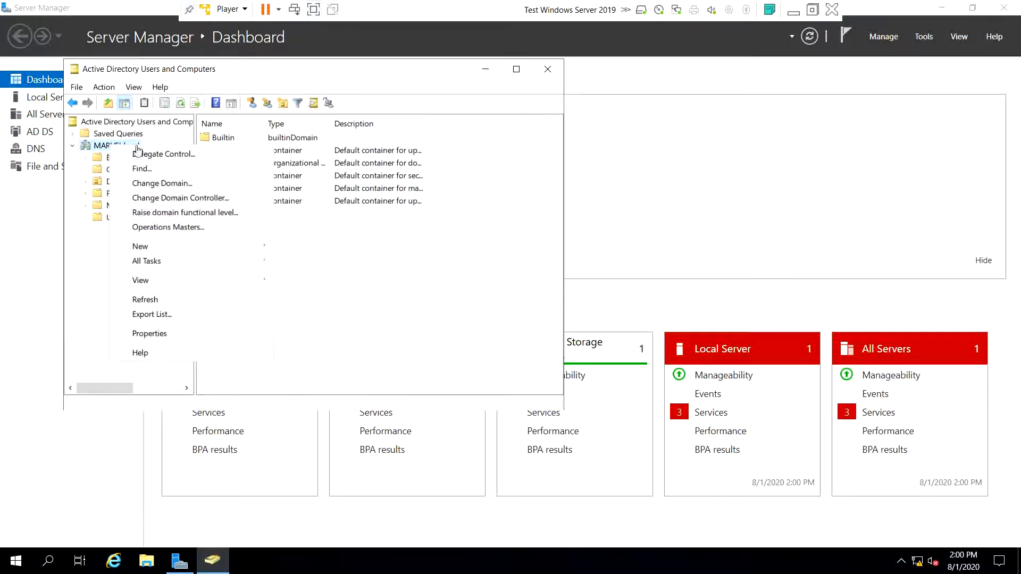
mouse_move(154, 250)
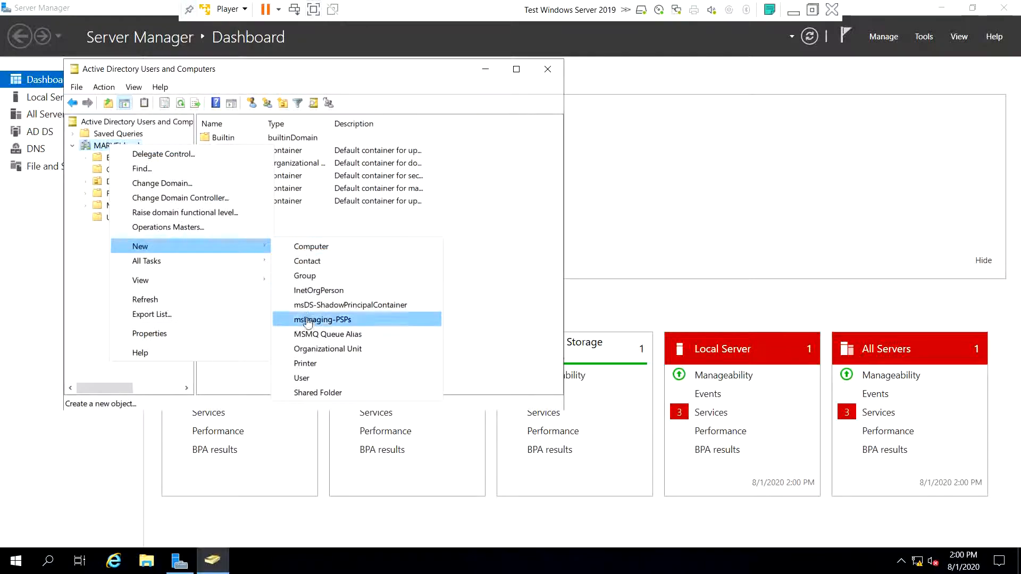
- Create an organizational unit named Groups under MARVEL.local
left_click(311, 349)
type("G")
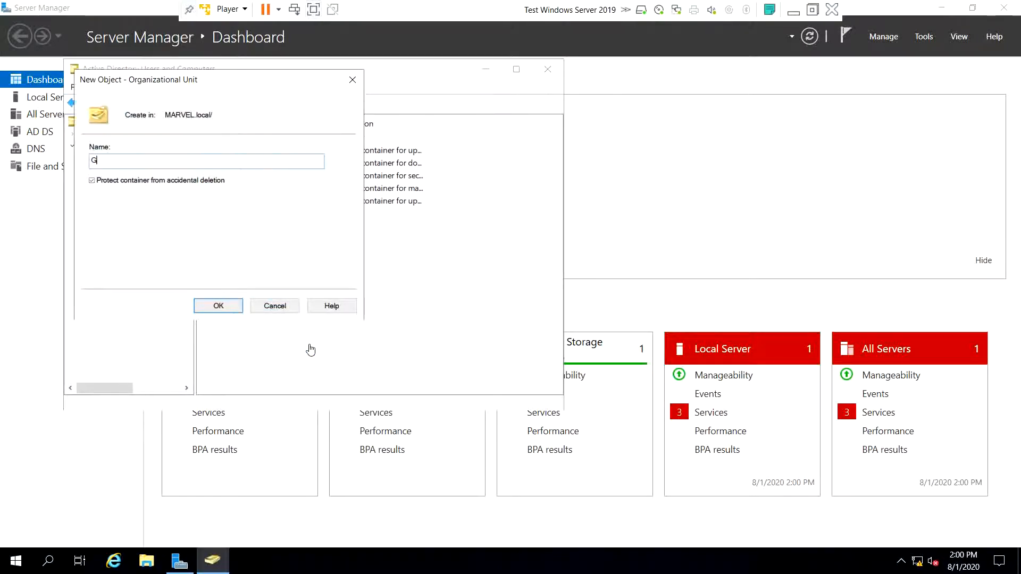
type("roups")
left_click(216, 307)
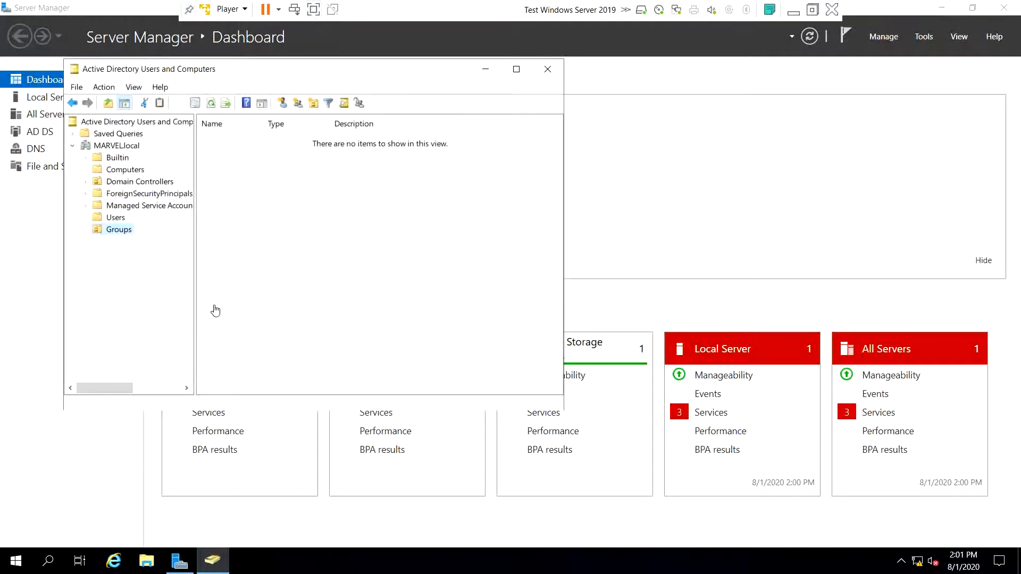
- Move the first block of security groups from Users into the Groups OU
left_click(116, 218)
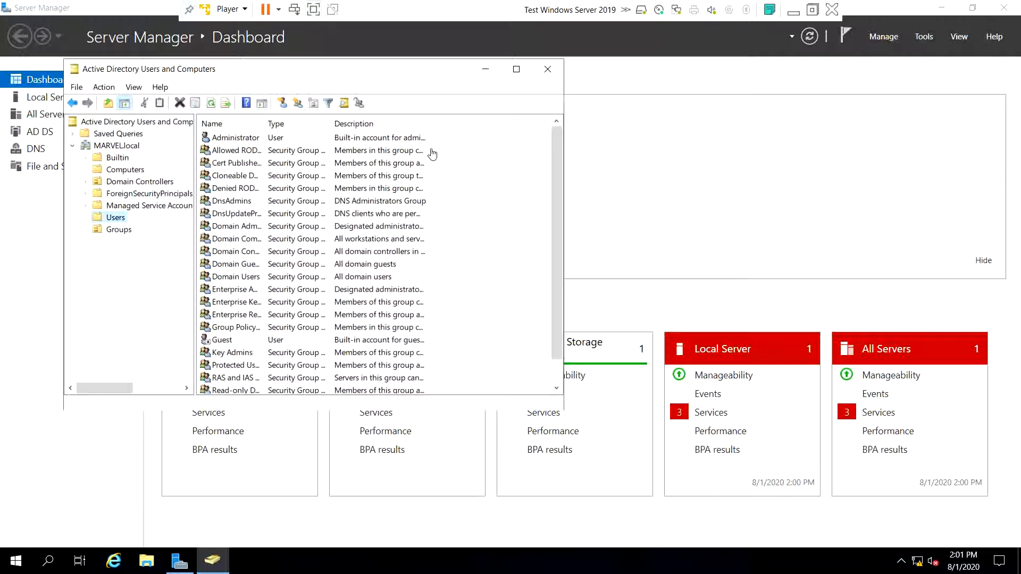
left_click_drag(432, 154, 369, 330)
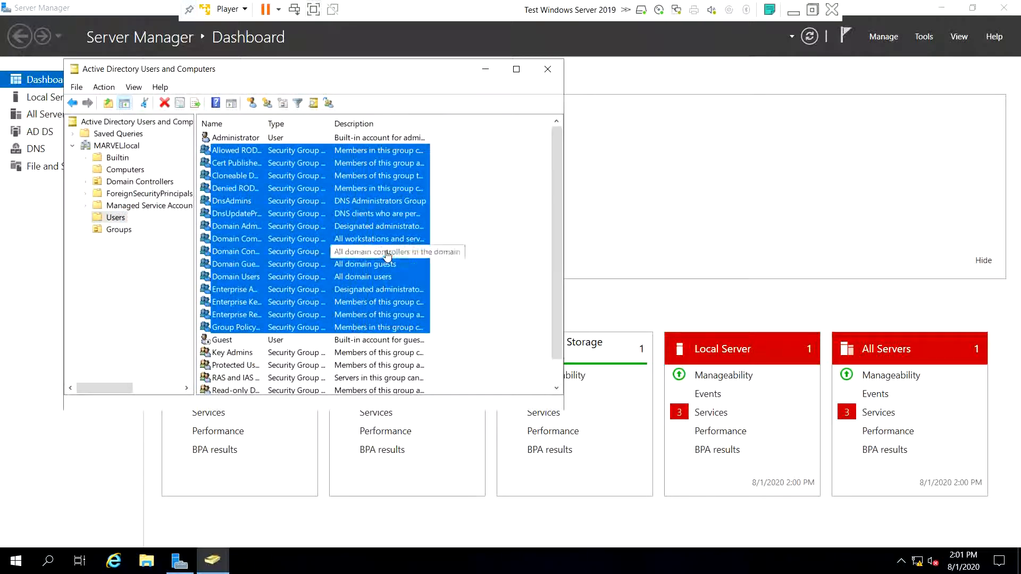
right_click(387, 256)
left_click(310, 214)
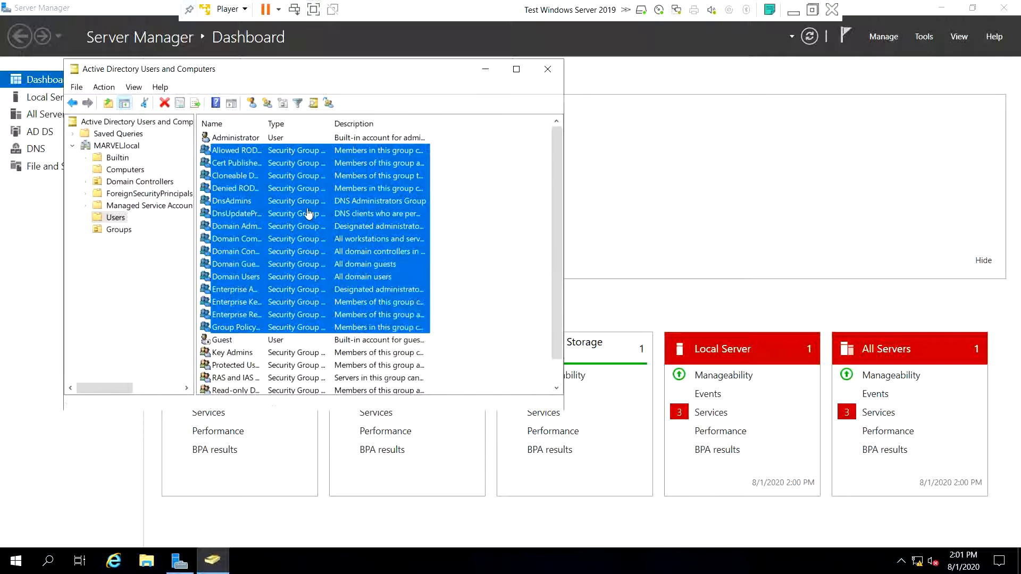
left_click_drag(119, 234, 119, 234)
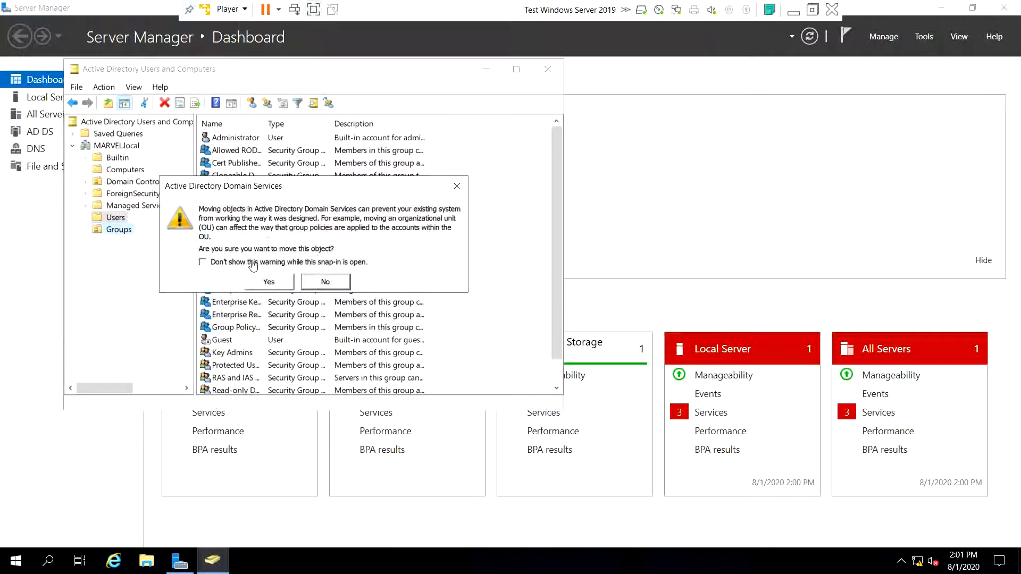
left_click(268, 282)
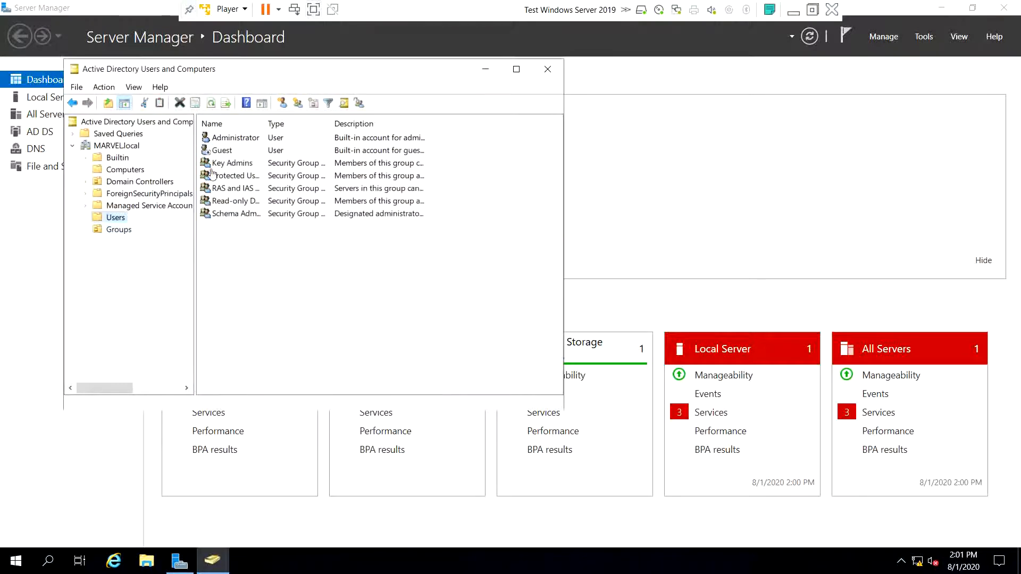
- Move the five remaining security groups into Groups, leaving only Administrator and Guest in Users
left_click_drag(315, 250, 258, 139)
left_click_drag(398, 261, 265, 166)
left_click_drag(172, 203, 122, 233)
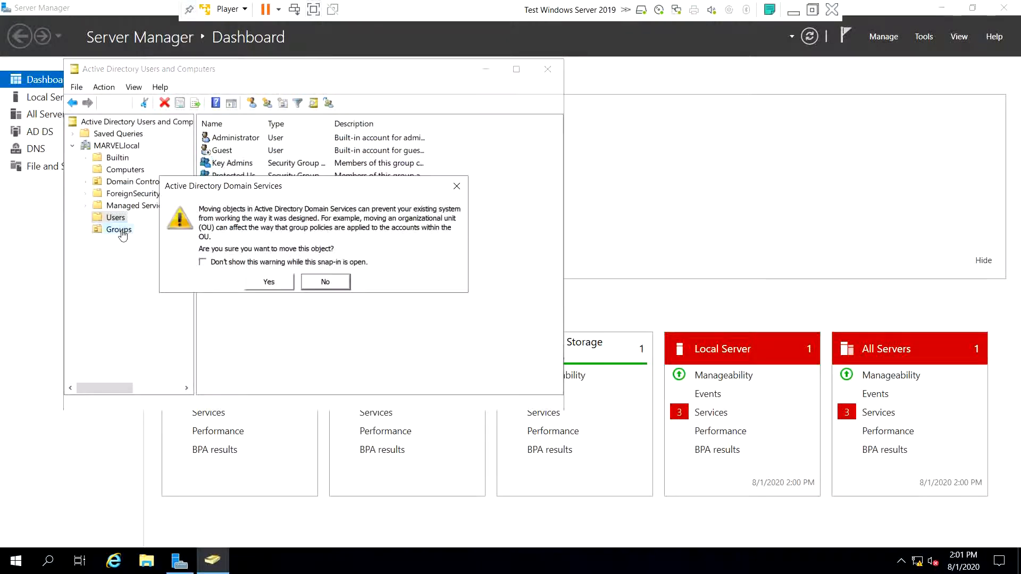
left_click(272, 286)
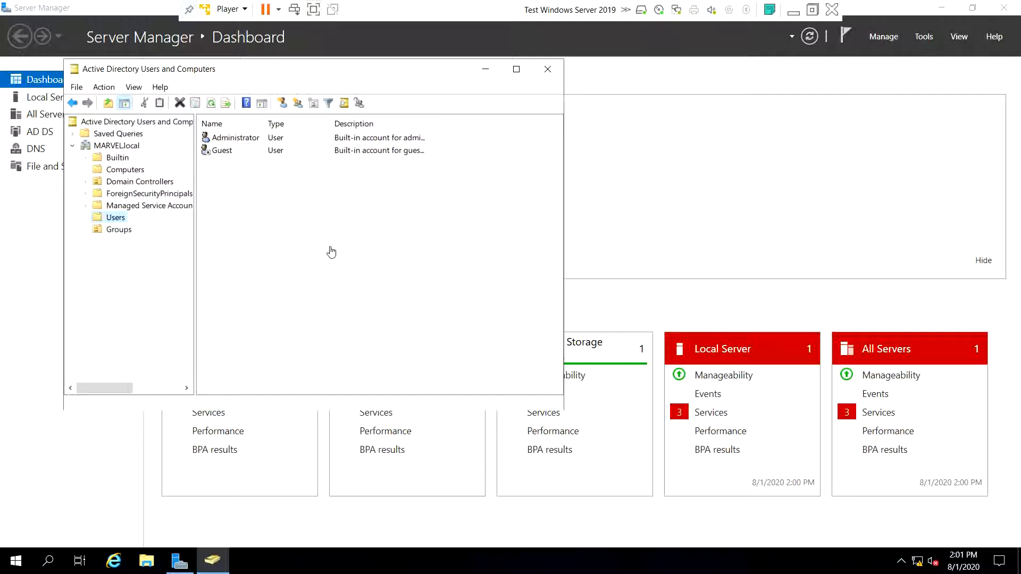
double_click(244, 140)
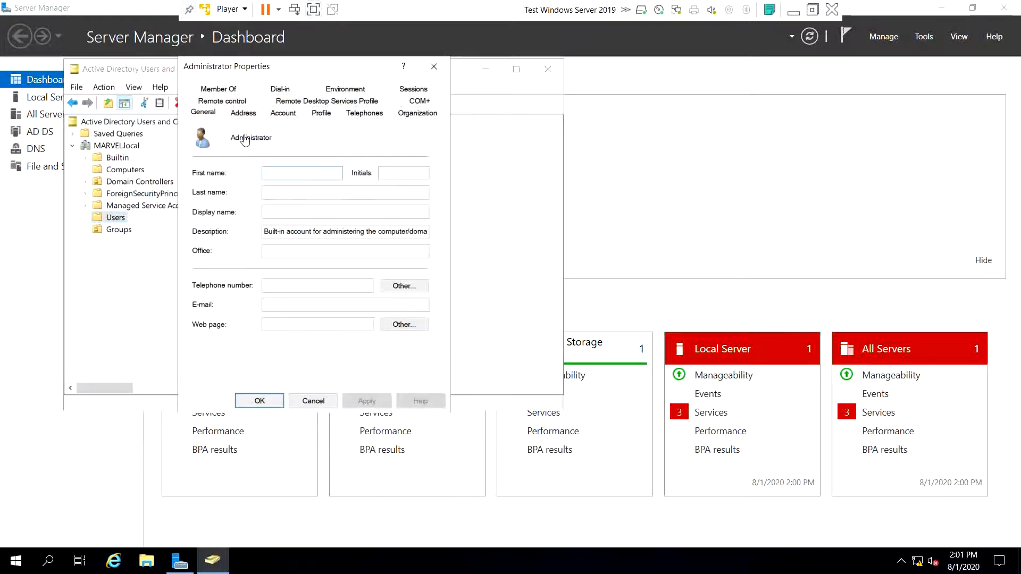
left_click(218, 90)
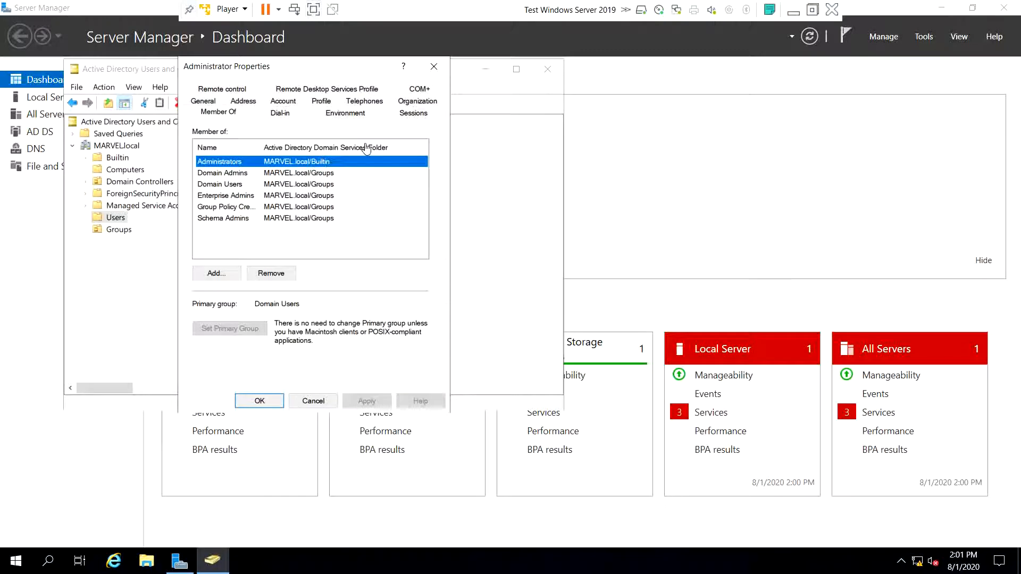
left_click(232, 177)
left_click(233, 184)
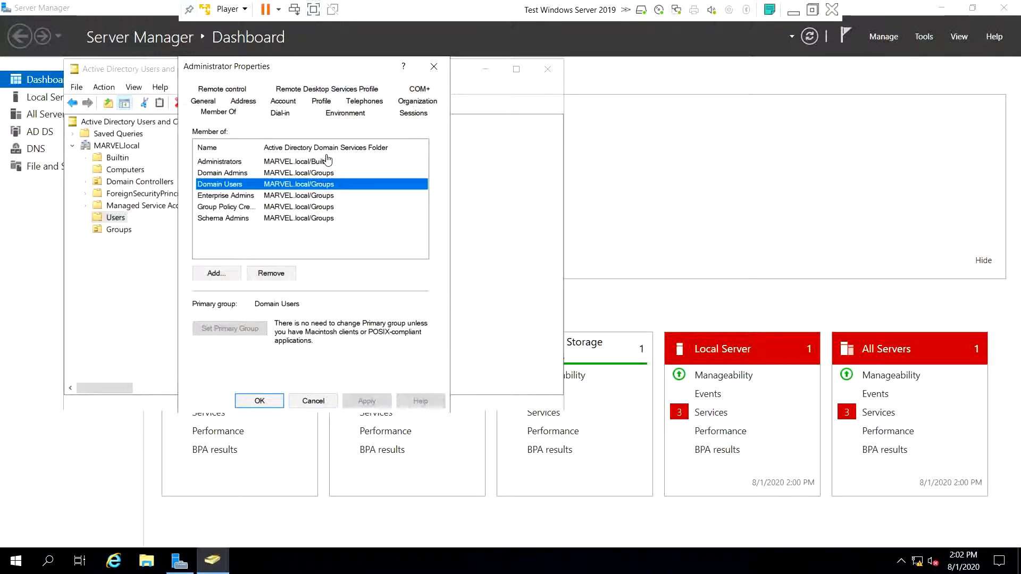
left_click(433, 66)
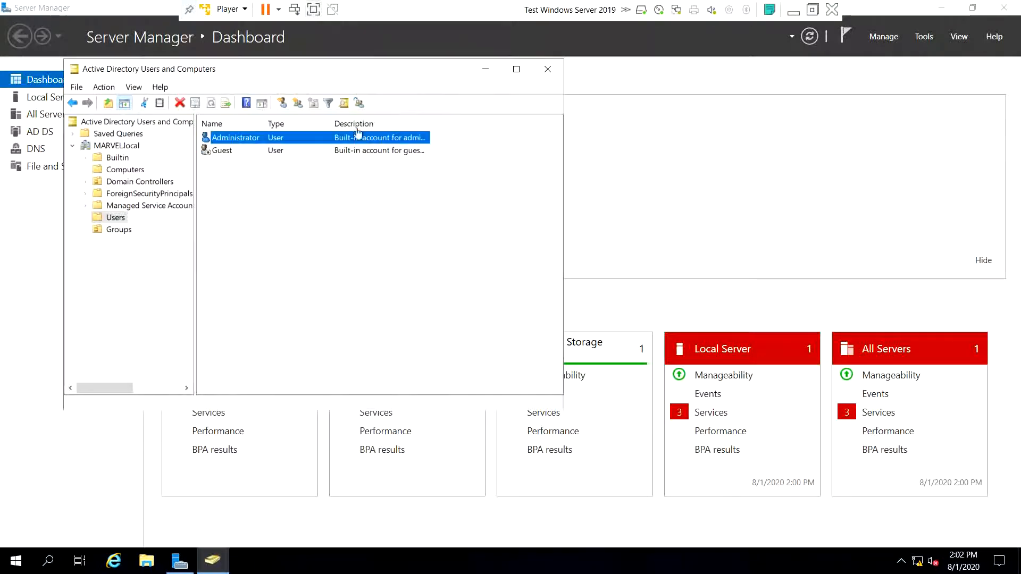
double_click(255, 154)
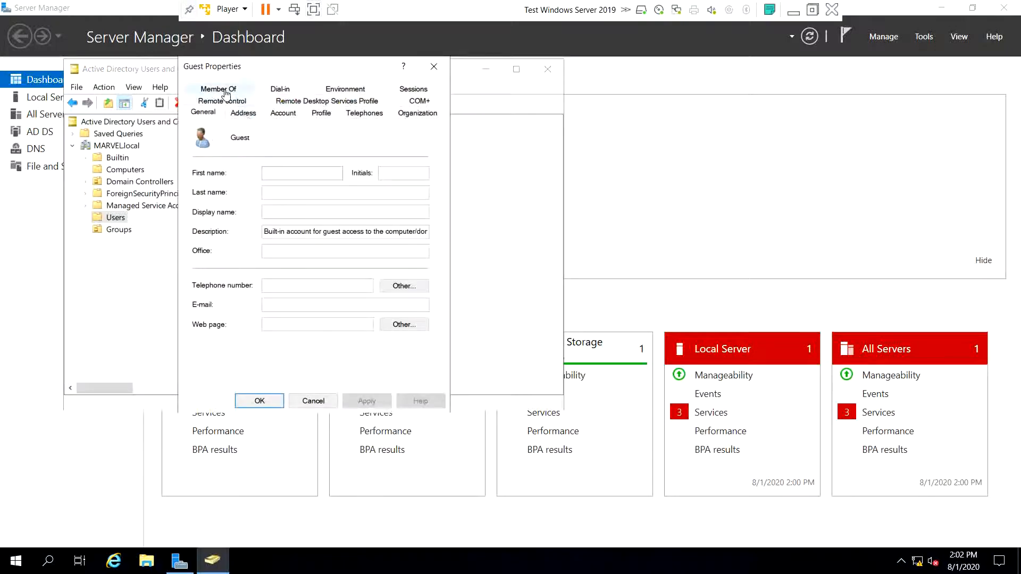
left_click(221, 90)
left_click(434, 66)
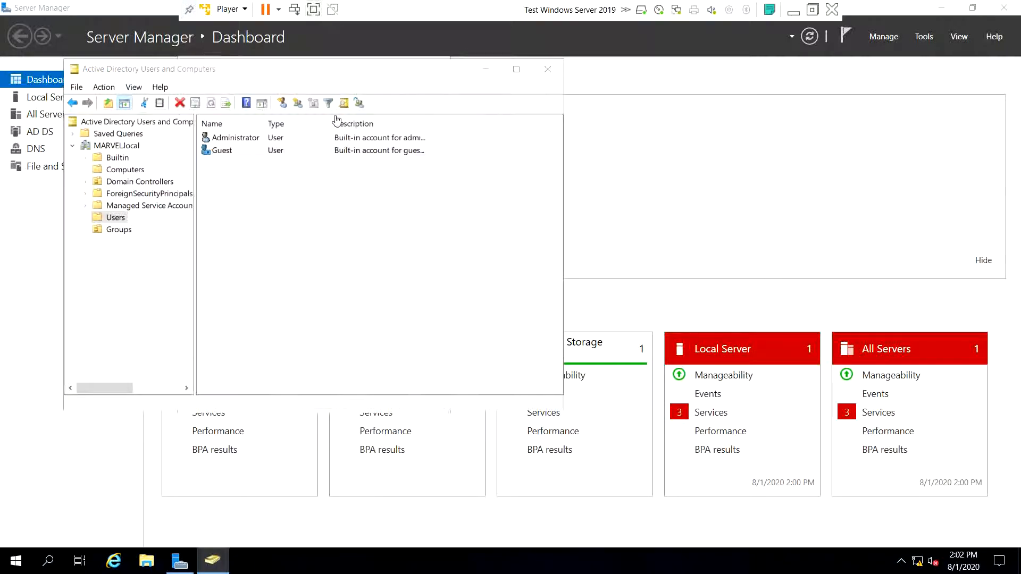
left_click(294, 229)
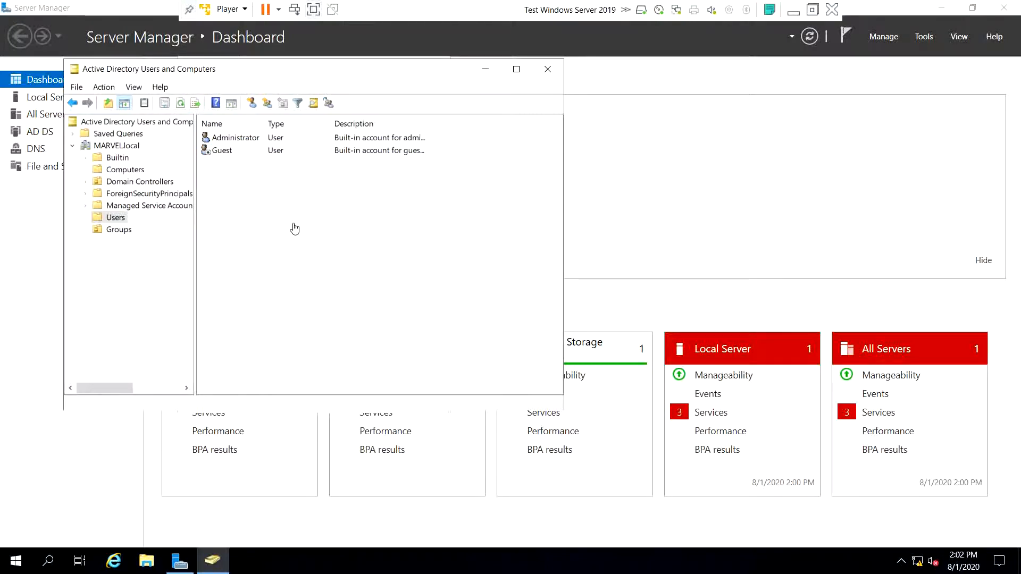
double_click(235, 137)
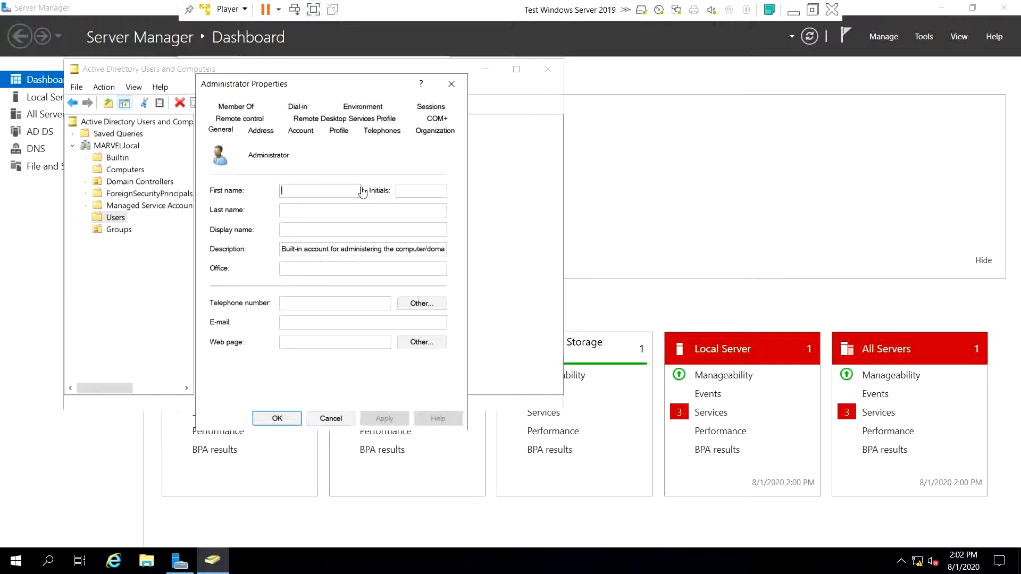
left_click(453, 85)
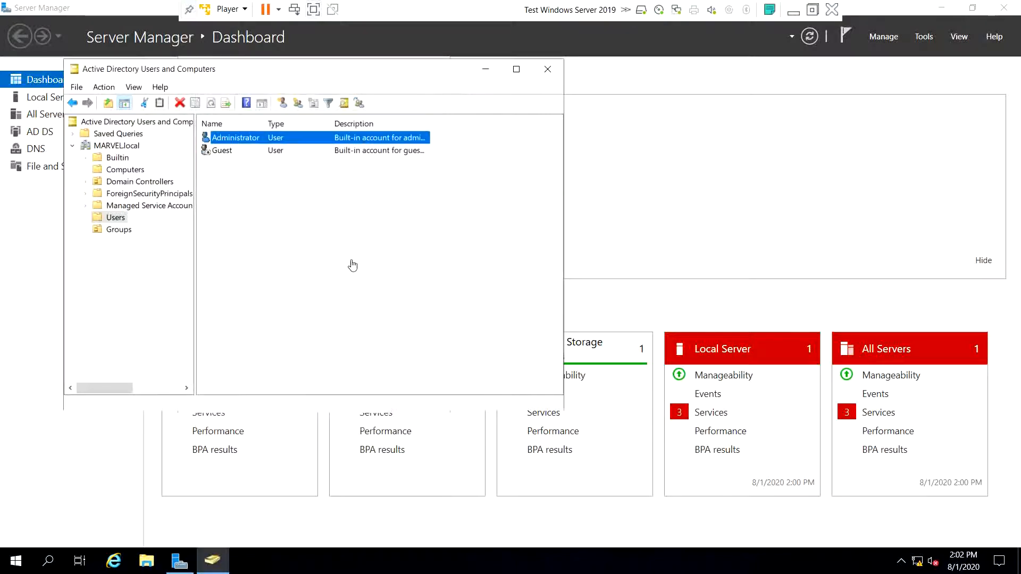
left_click(361, 287)
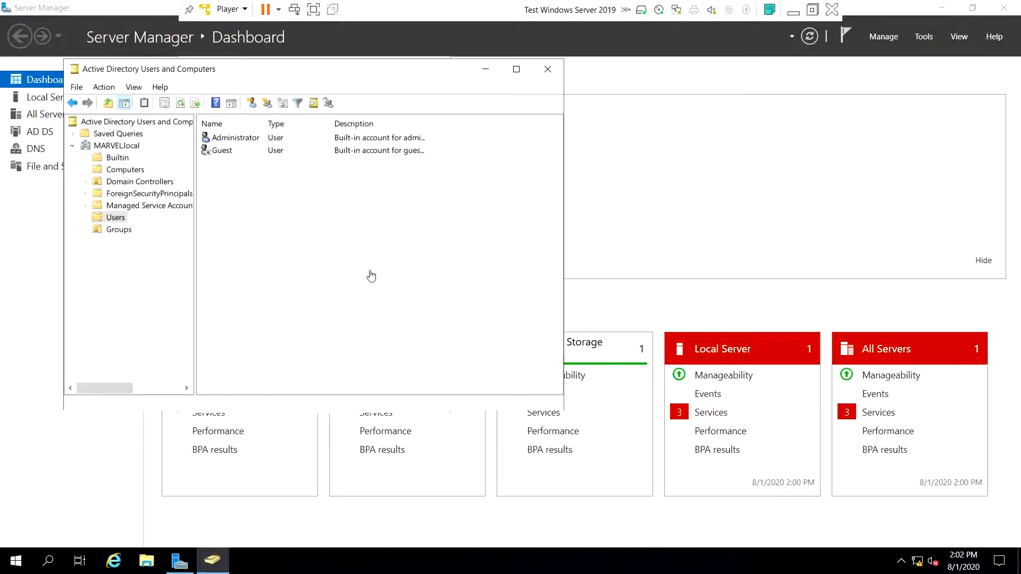
- Start a new user in Users named Frank Castle with logon name fcastle
right_click(369, 276)
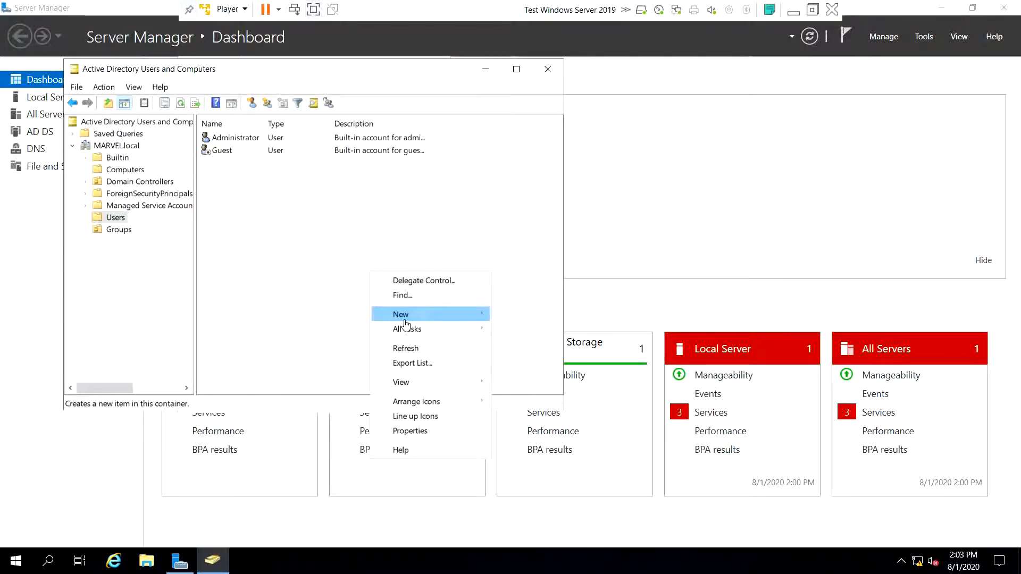
mouse_move(463, 314)
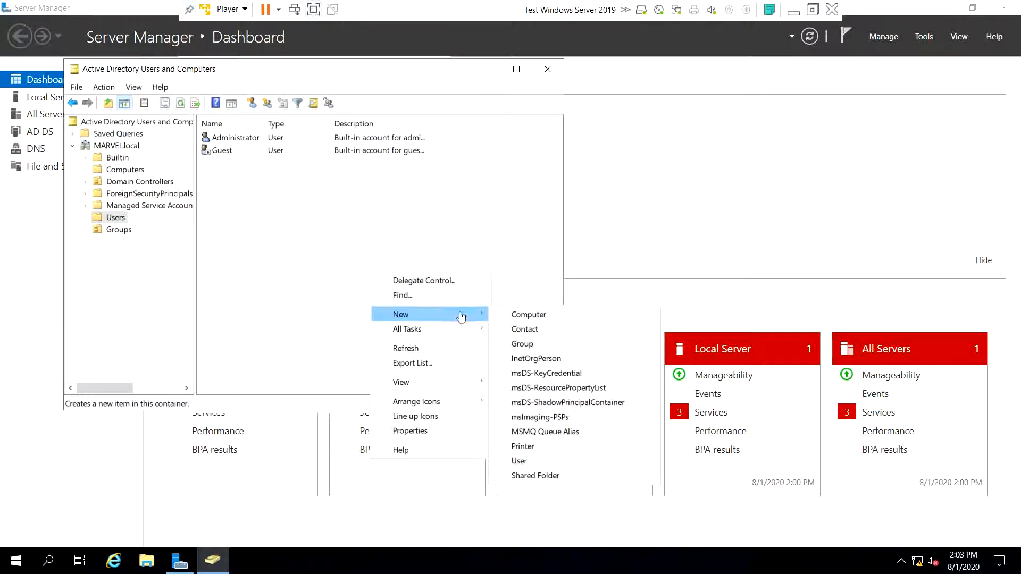
left_click(516, 462)
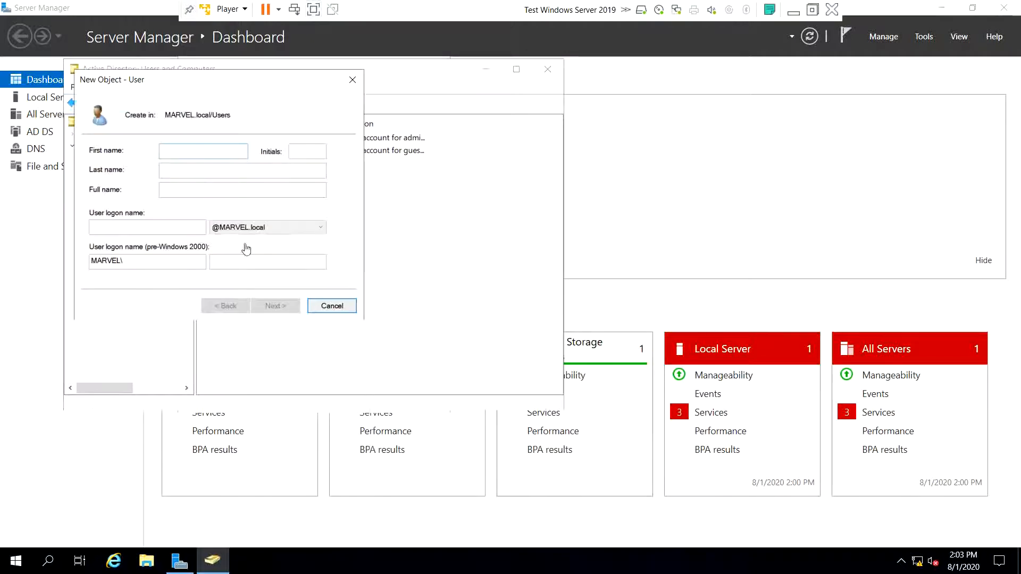
type("Frank")
key("Tab")
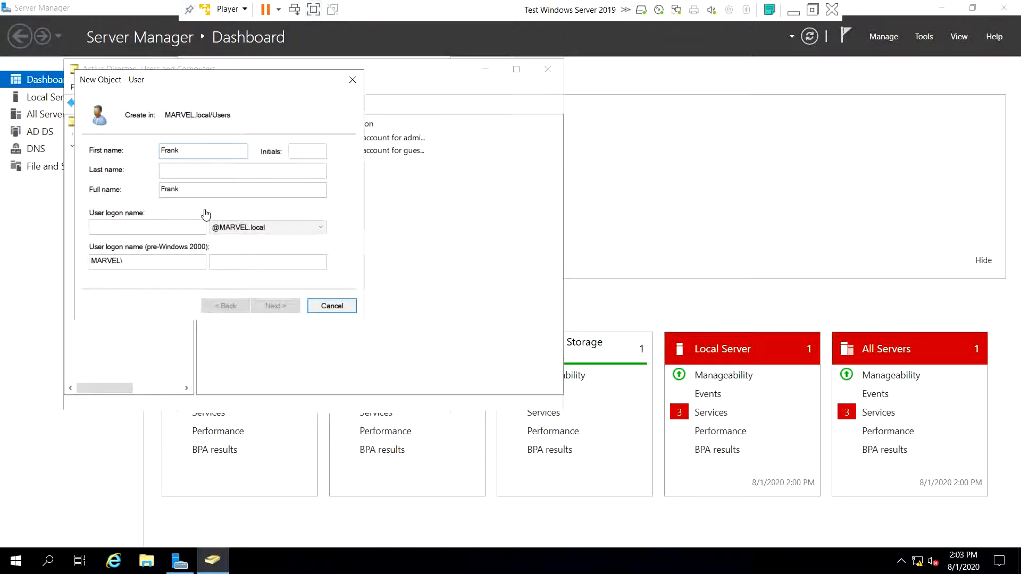
key("Tab")
key("Tab")
type("Castle")
left_click(149, 229)
left_click(149, 230)
type("fcastle")
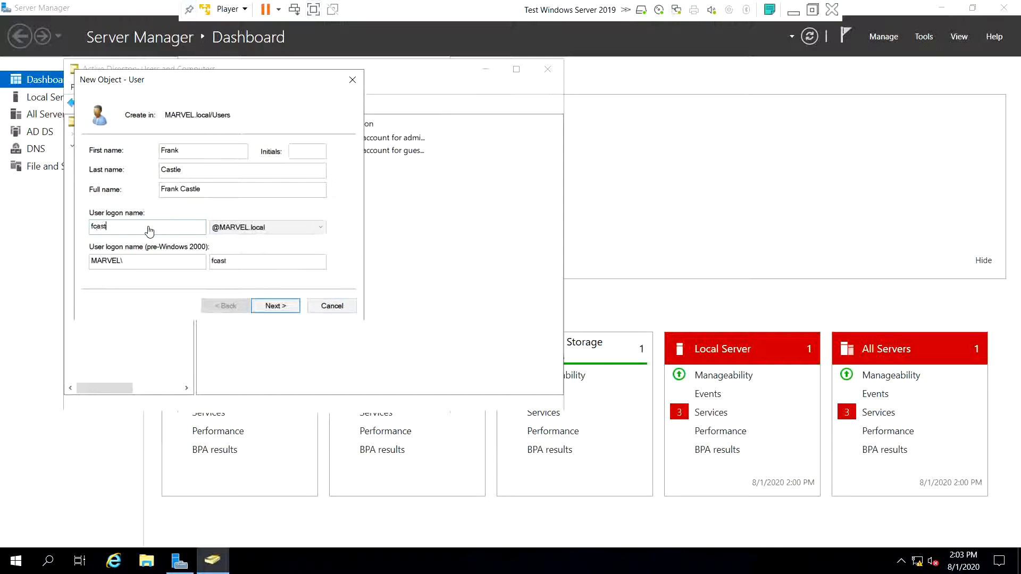
- Enter Frank Castle's password, set it to never expire, and finish the wizard
left_click(271, 308)
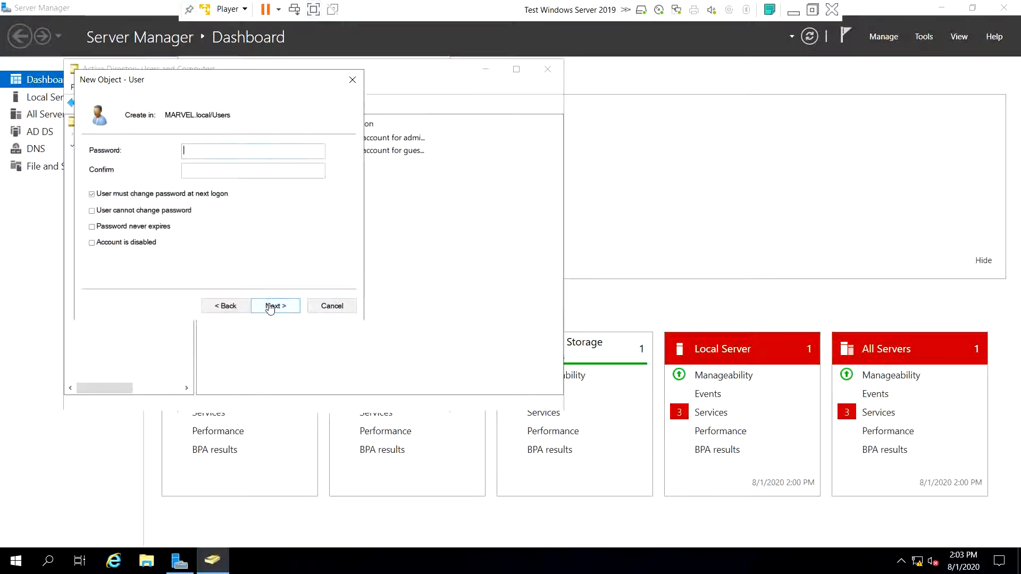
type("Password12345")
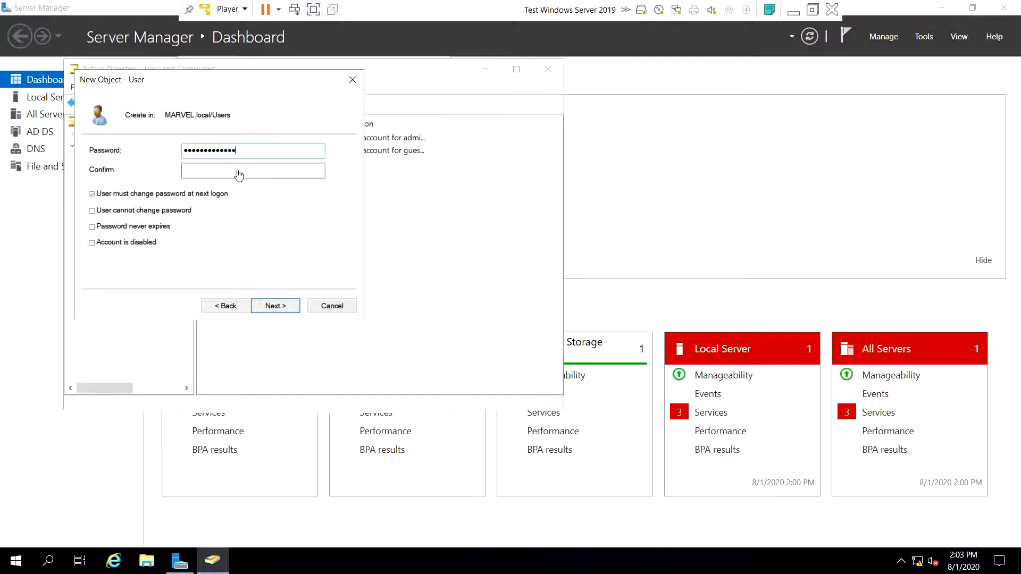
left_click(238, 173)
type("Password12")
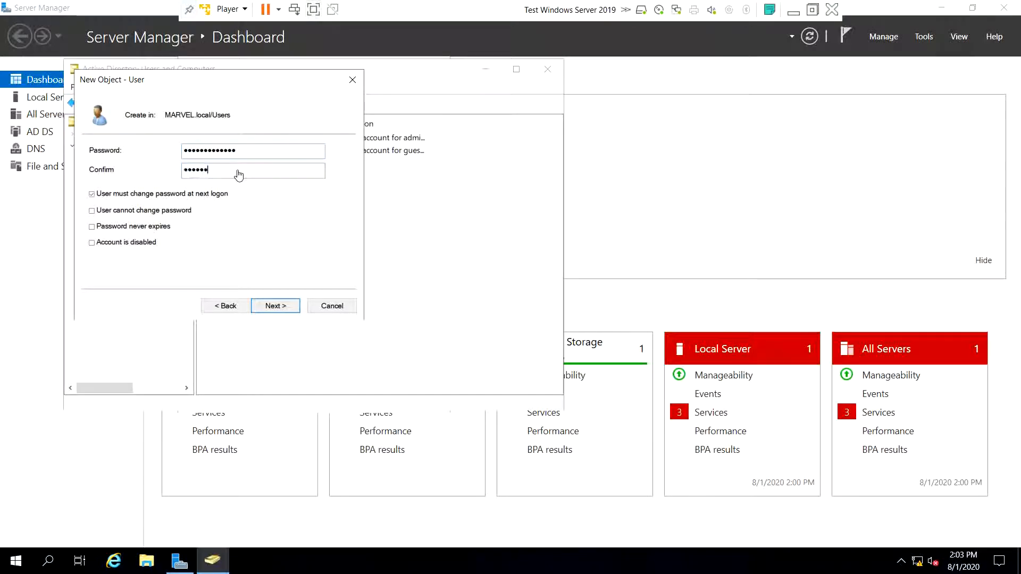
type("34")
left_click(101, 227)
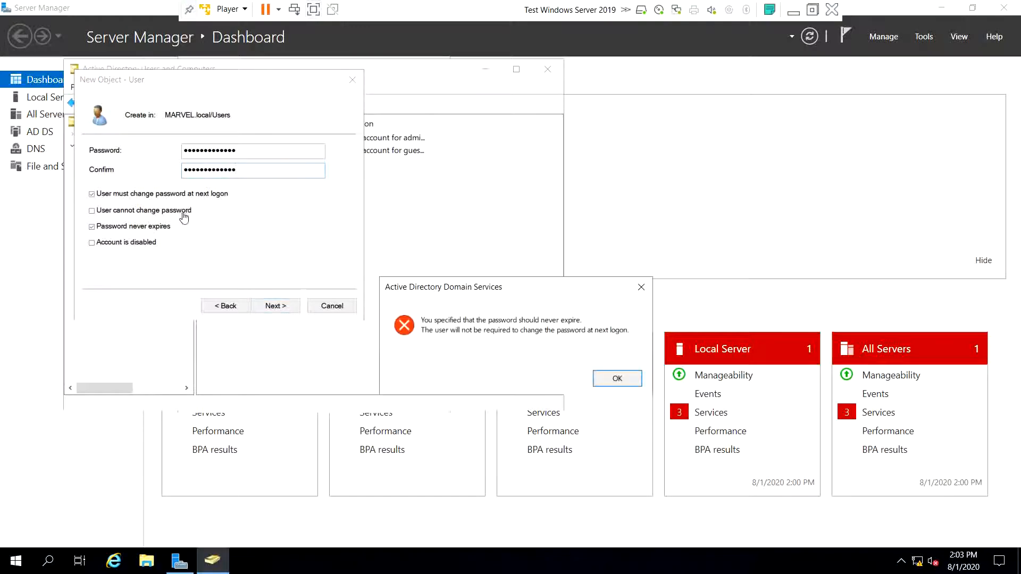
left_click(617, 378)
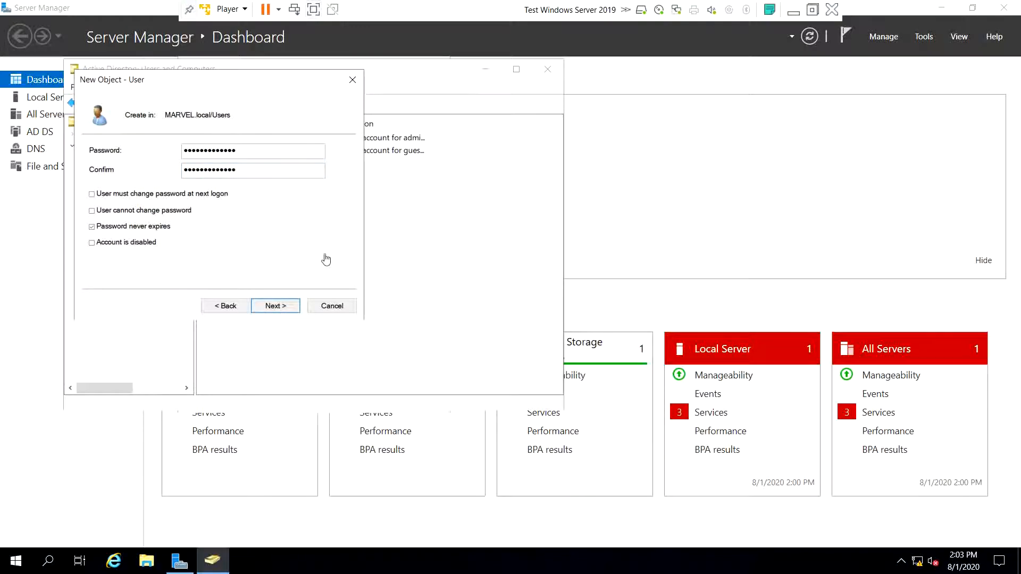
left_click(280, 308)
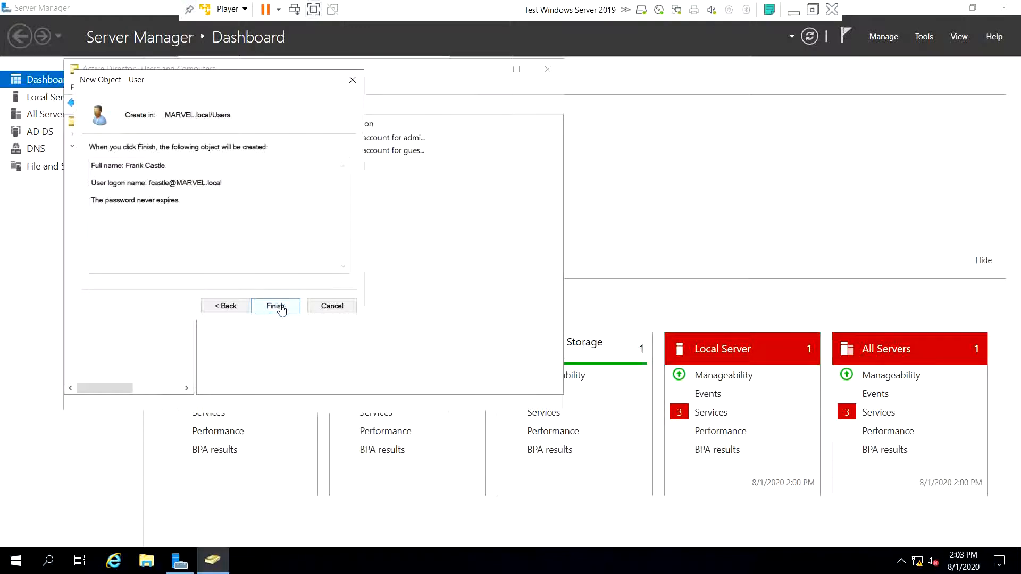
left_click(280, 307)
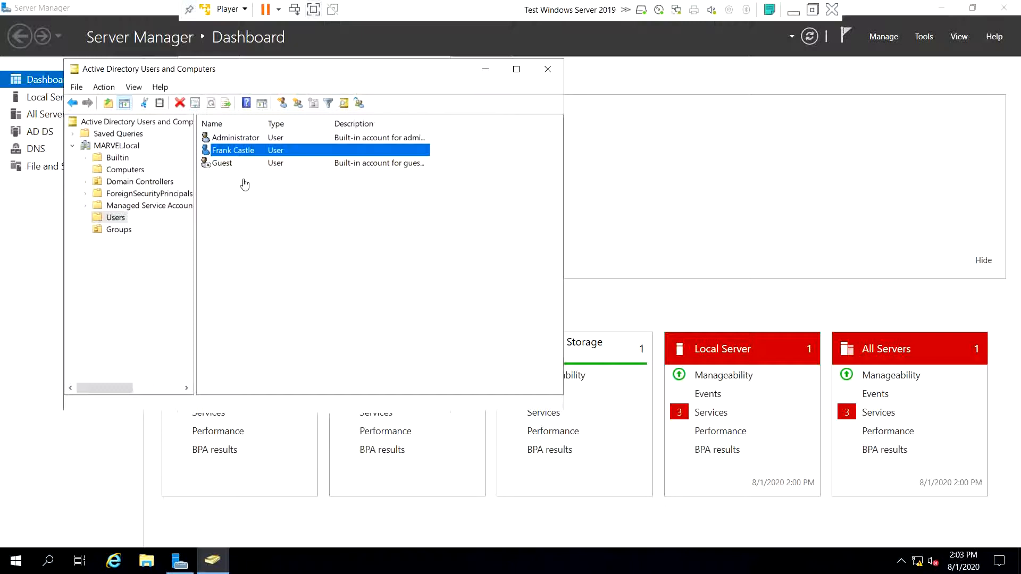
- Copy the Administrator account into a new user tony stark with logon tstark
left_click(251, 139)
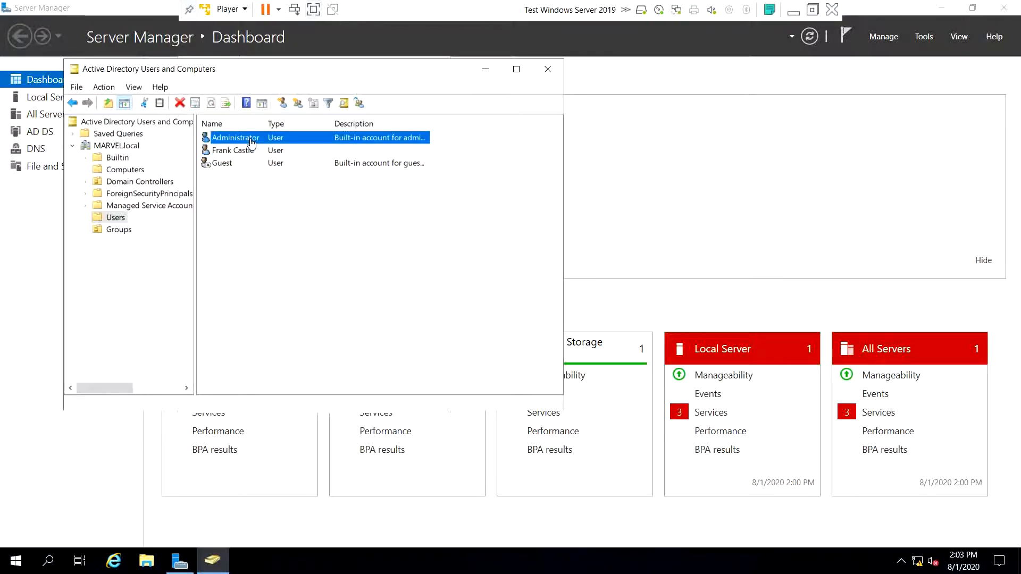
right_click(251, 141)
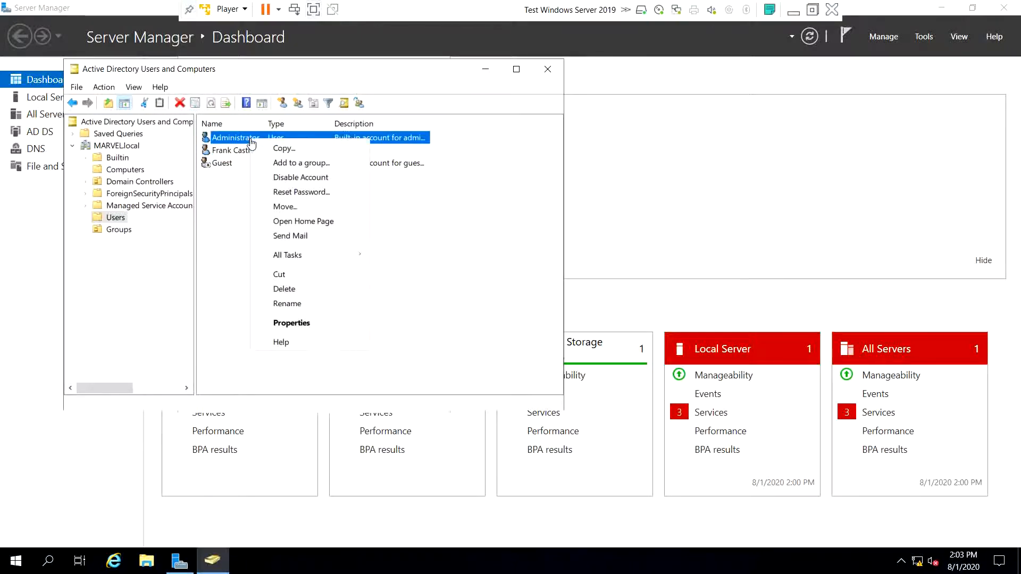
left_click(283, 148)
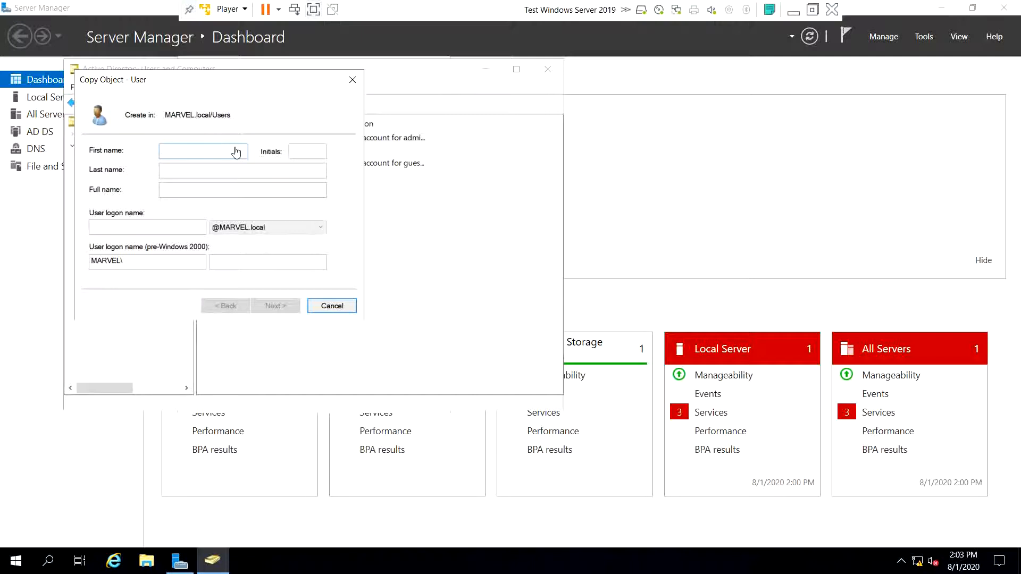
type("tony")
key("Tab")
type("stark")
key("Tab")
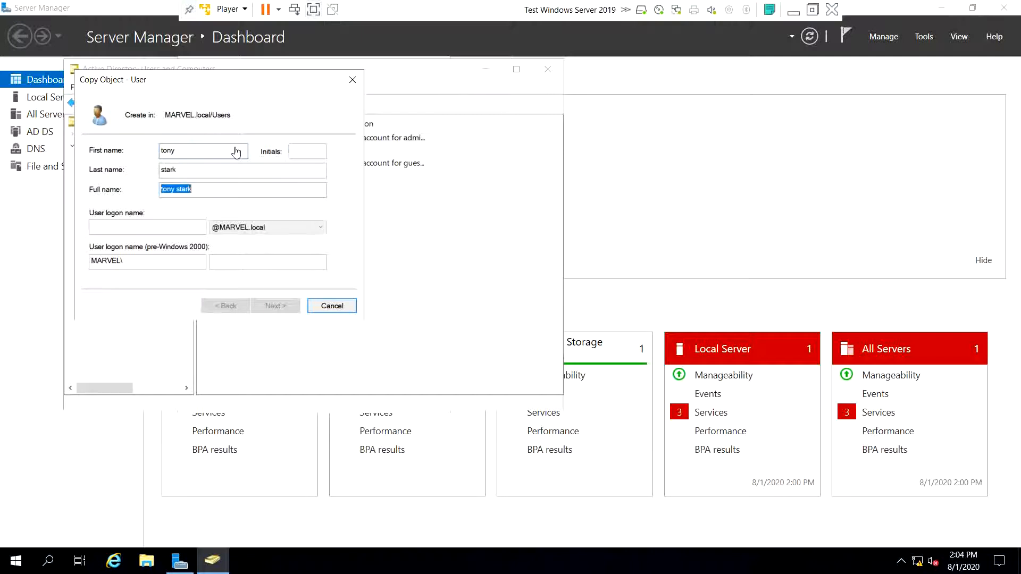
key("Tab")
type("tstark")
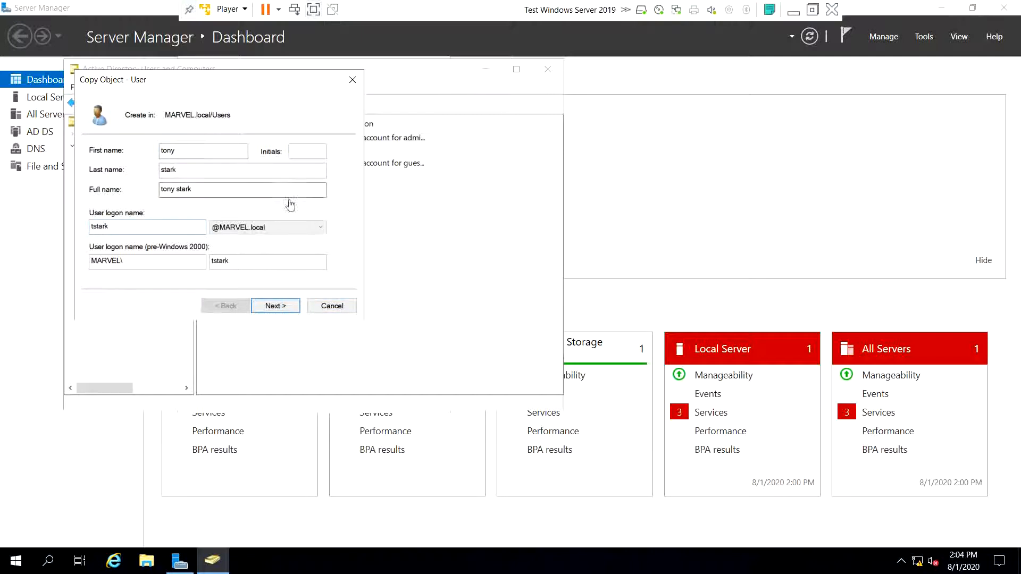
- Enter tony stark's password and finish creating the account
left_click(270, 307)
type("•")
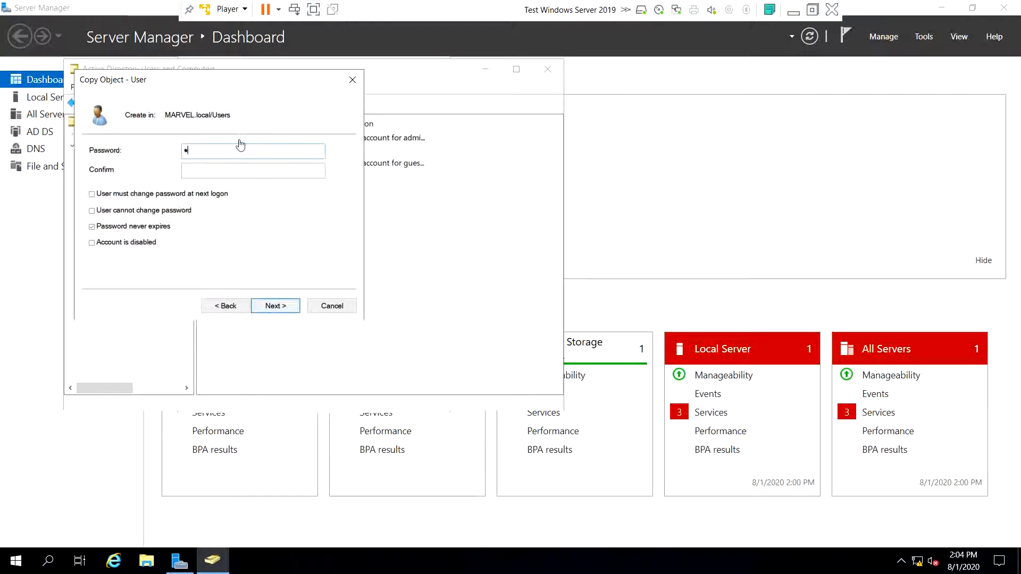
type("••••••••••••••••••••••••")
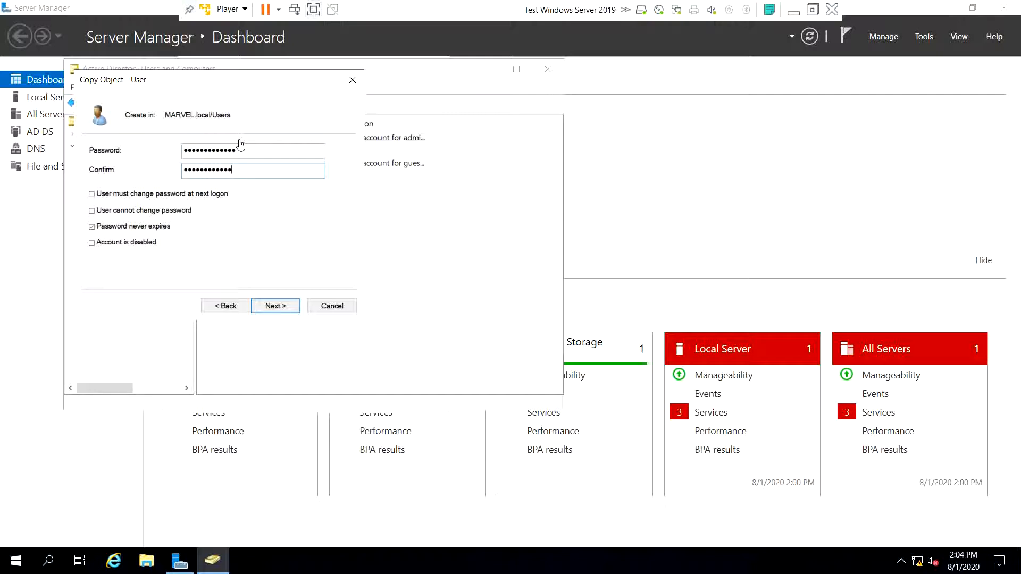
left_click(276, 306)
left_click(277, 307)
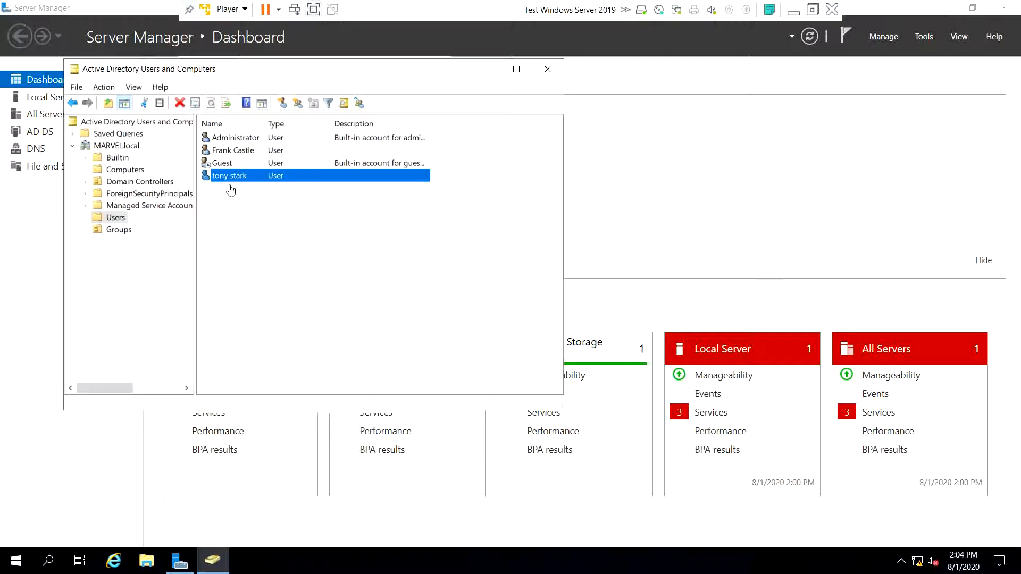
left_click(250, 155)
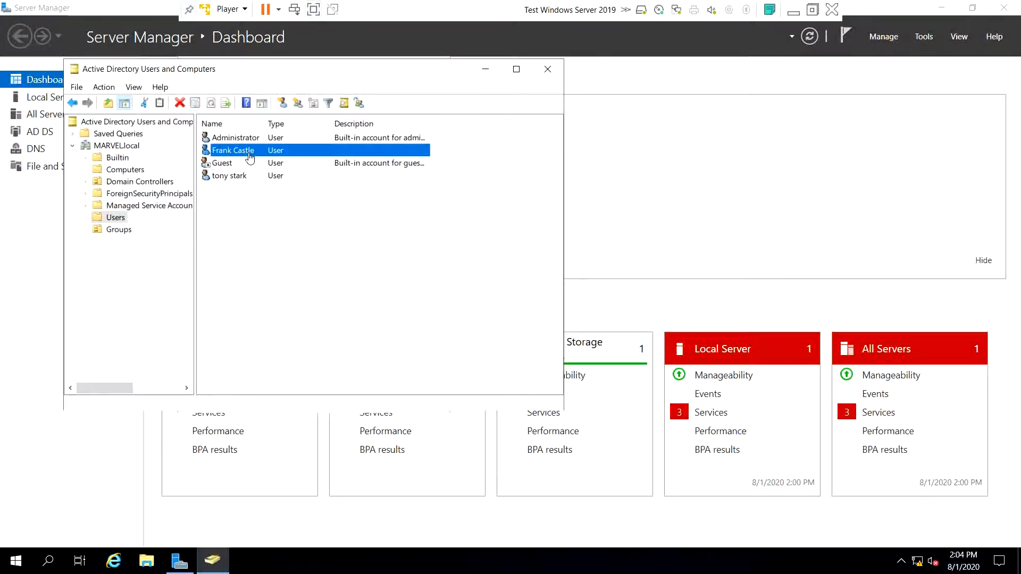
right_click(250, 157)
left_click(283, 164)
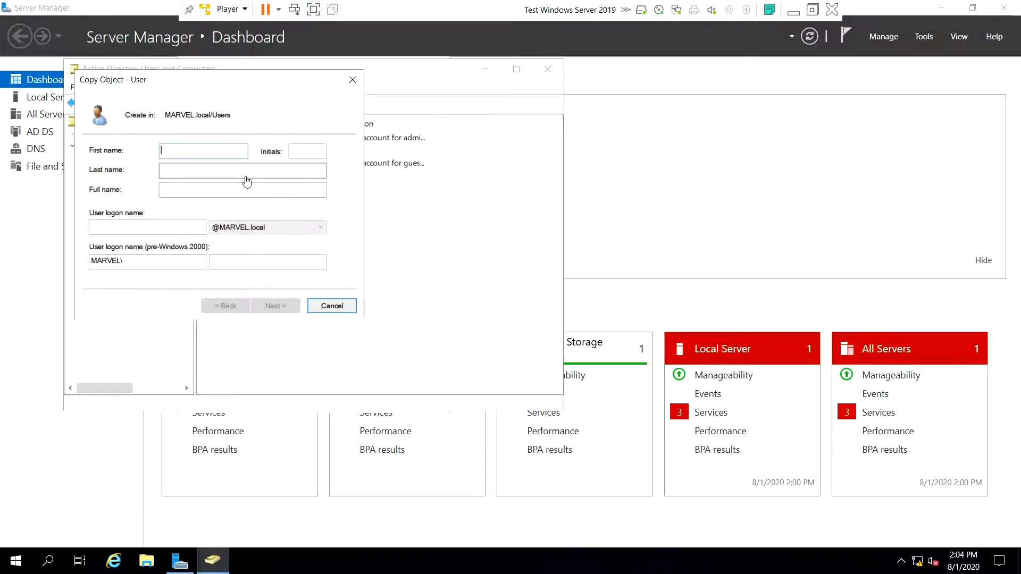
type("peter")
key("Tab")
key("Tab")
type("parker")
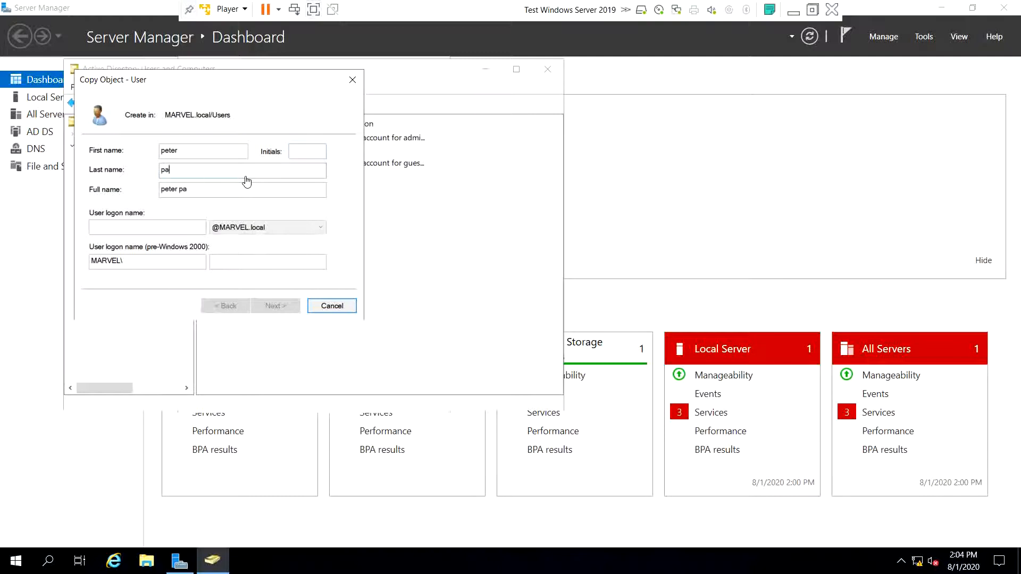
key("Tab")
key("Tab")
type("ppar")
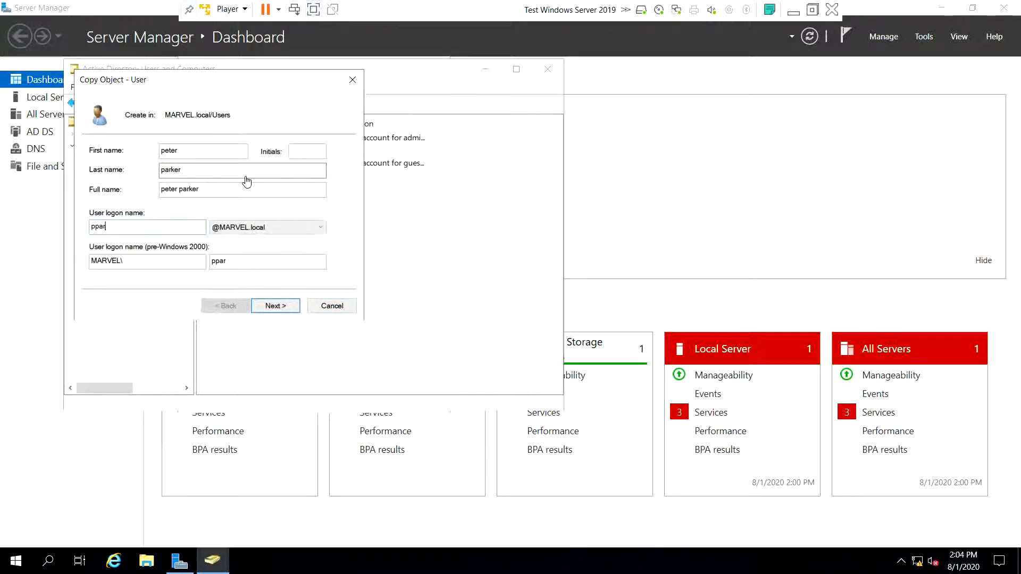
type("jker")
- Enter peter parker's password and finish creating the account
left_click(274, 309)
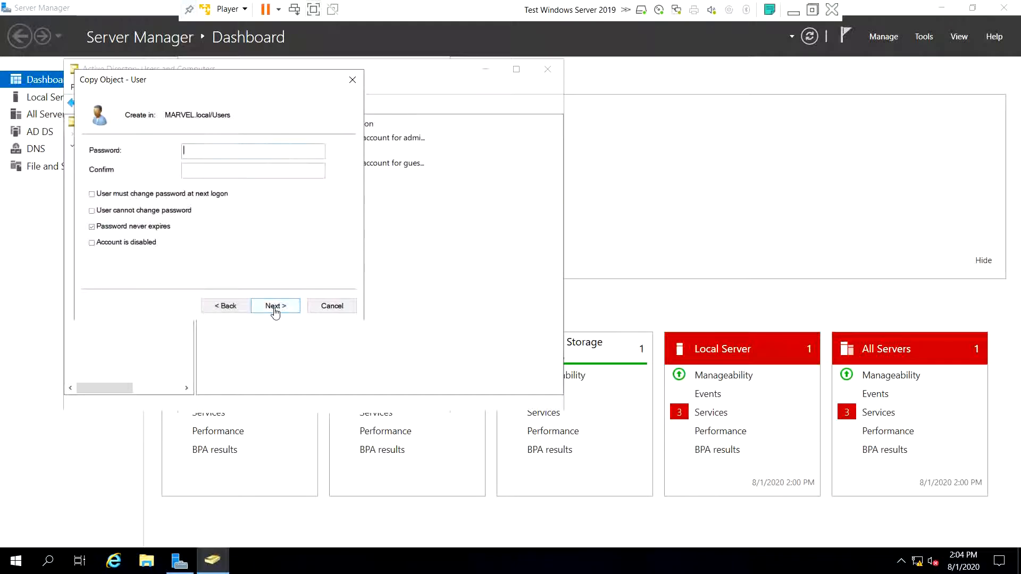
type("••••••••••••")
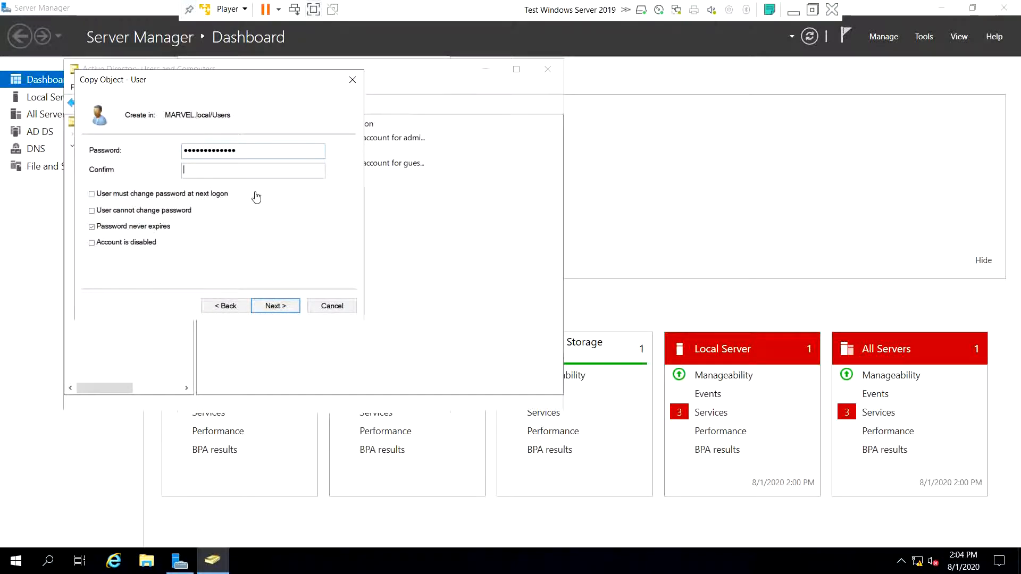
type("•••••••••••••")
left_click(290, 311)
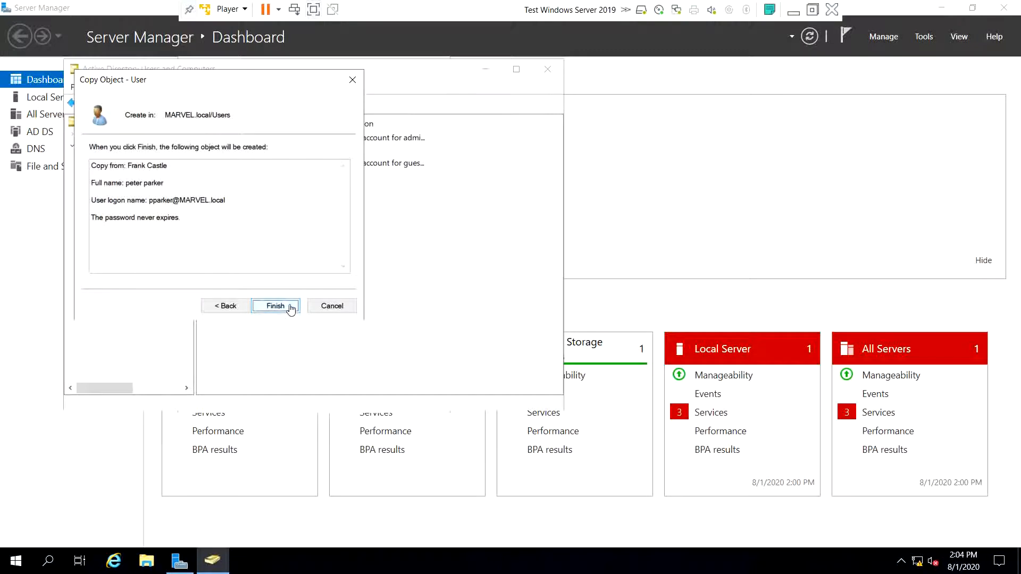
left_click(291, 307)
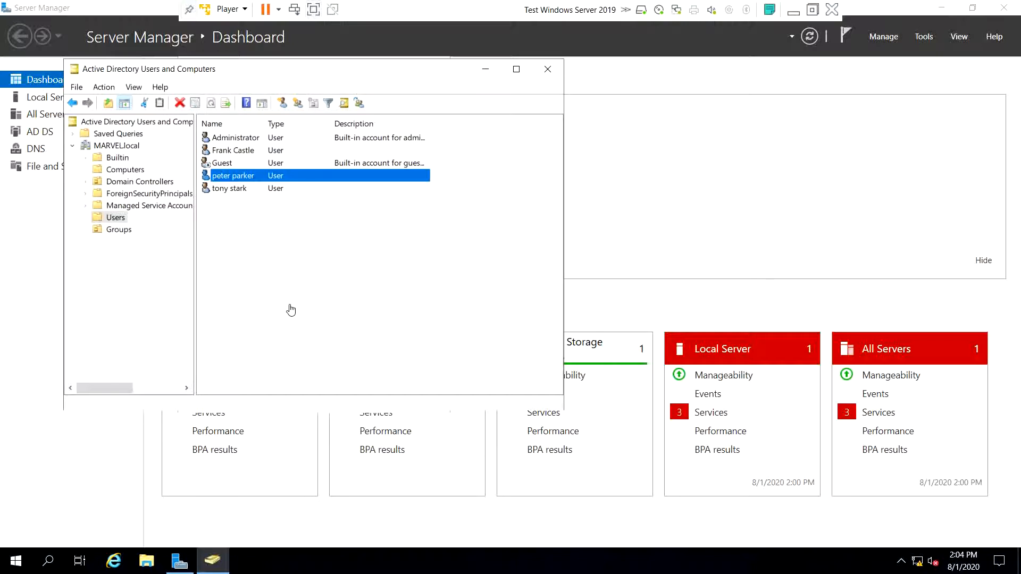
double_click(252, 181)
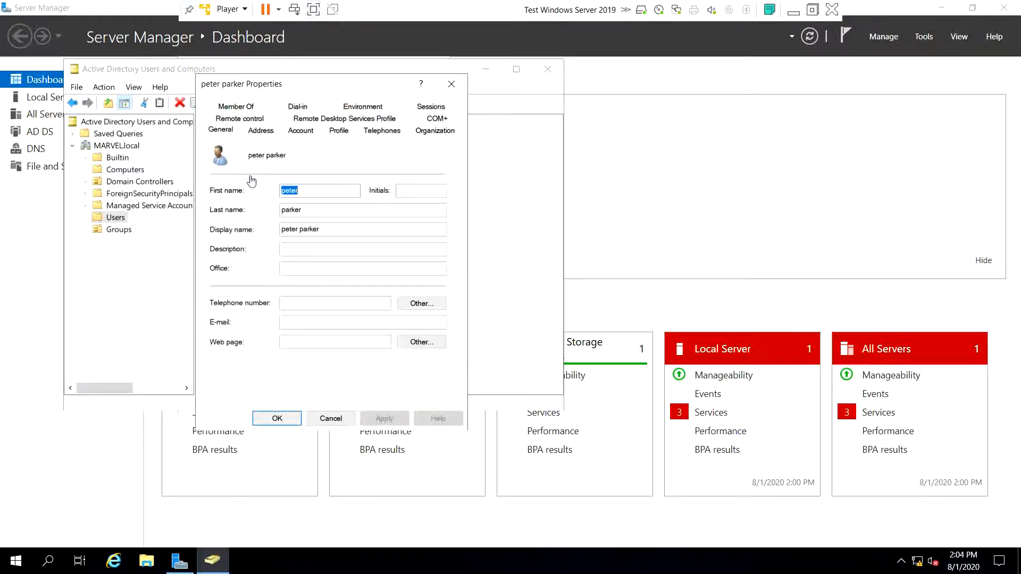
left_click(244, 108)
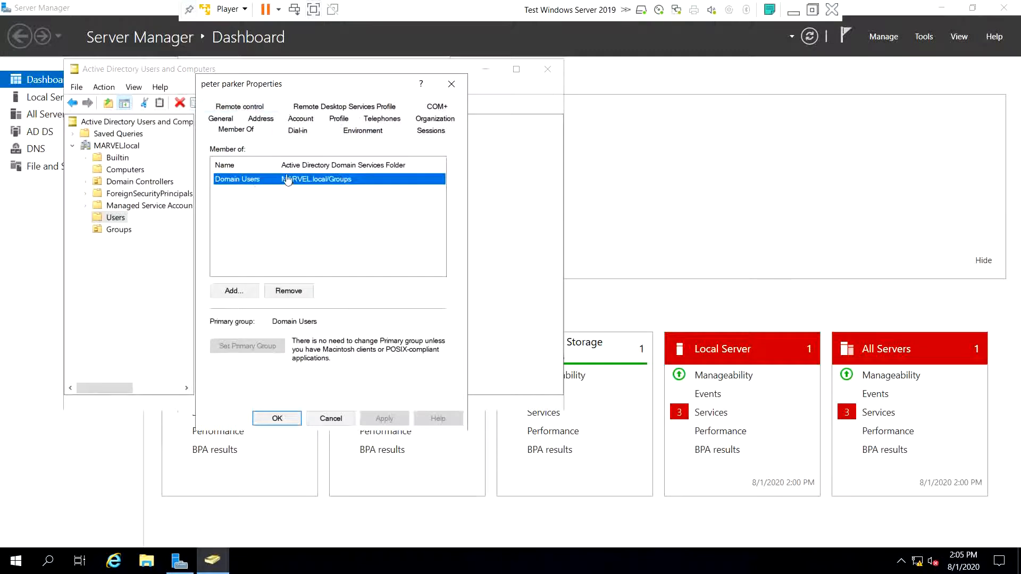
left_click(449, 85)
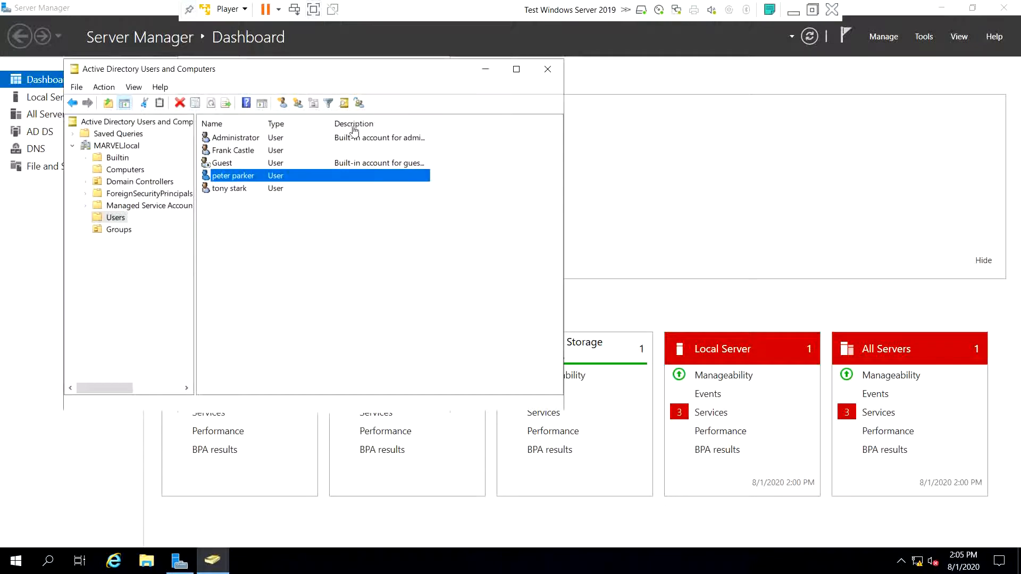
double_click(248, 153)
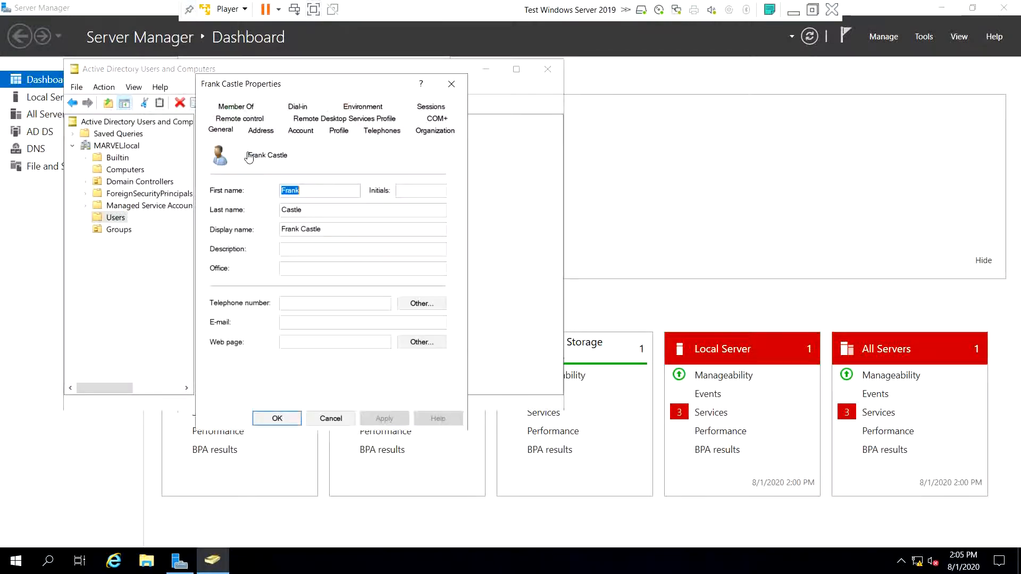
left_click(236, 107)
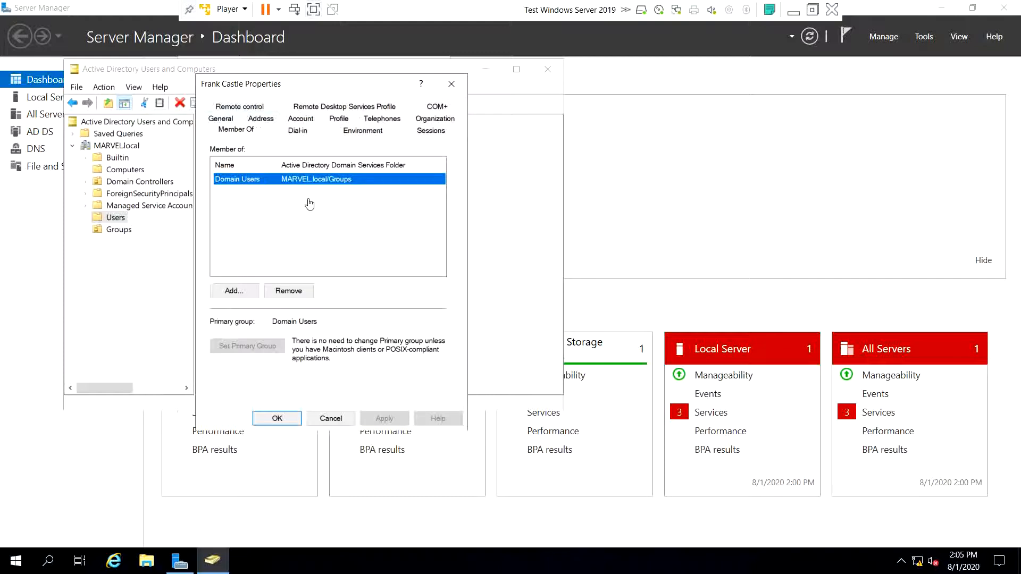
left_click(451, 84)
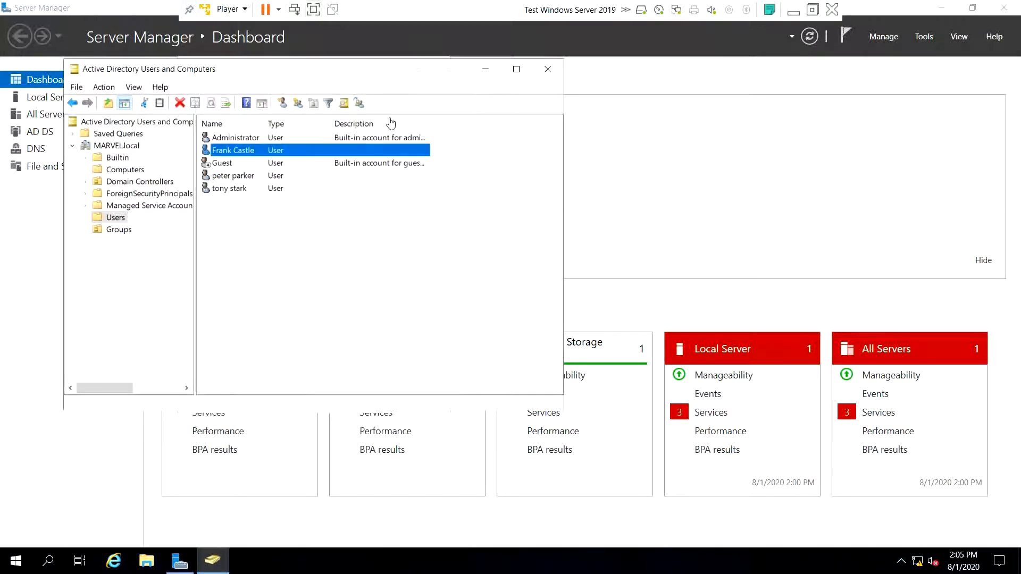
double_click(264, 190)
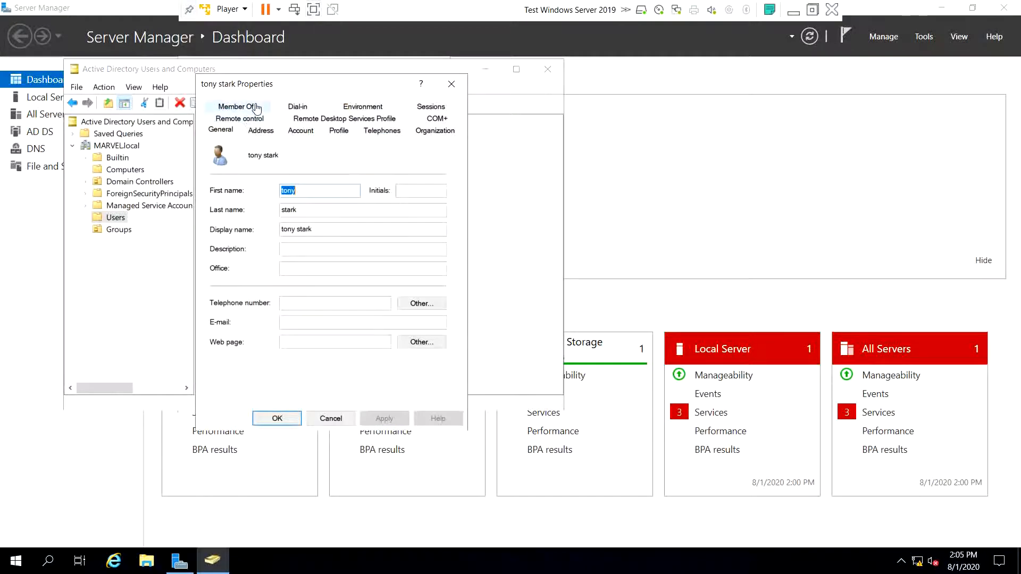
left_click(256, 108)
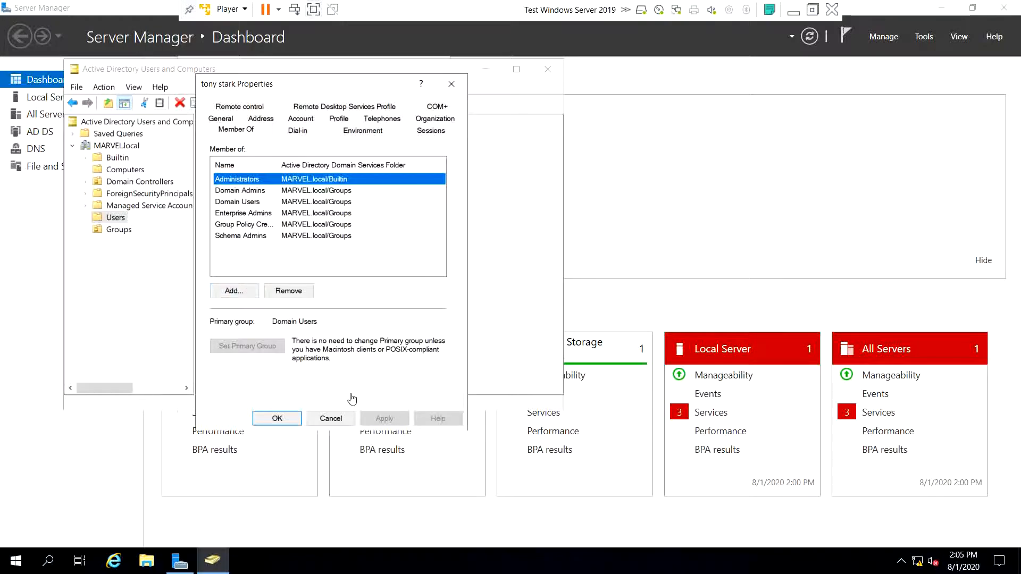
left_click(451, 84)
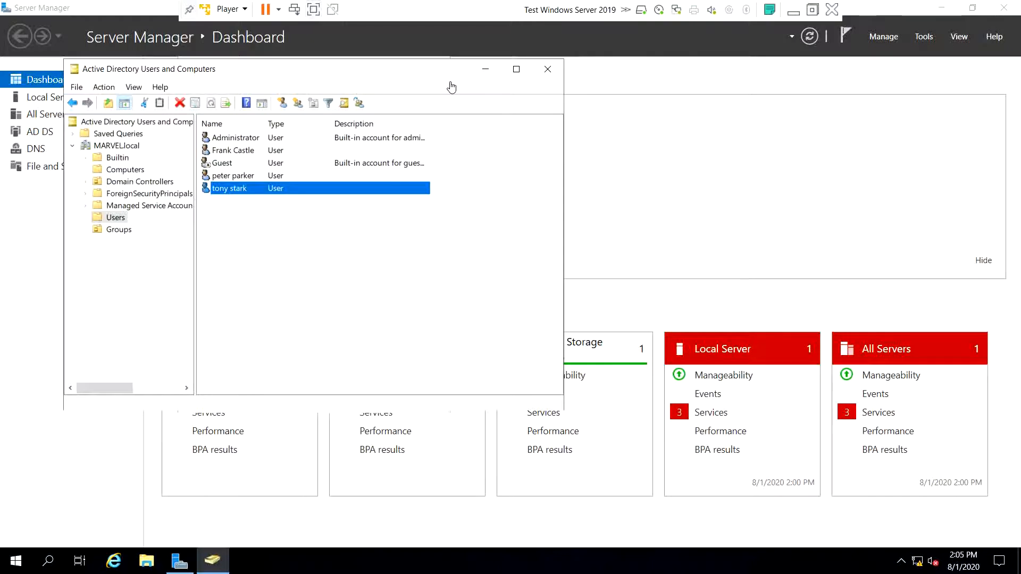
- Copy tony stark into a new user with last name Service and a SQL Service logon name
left_click(315, 277)
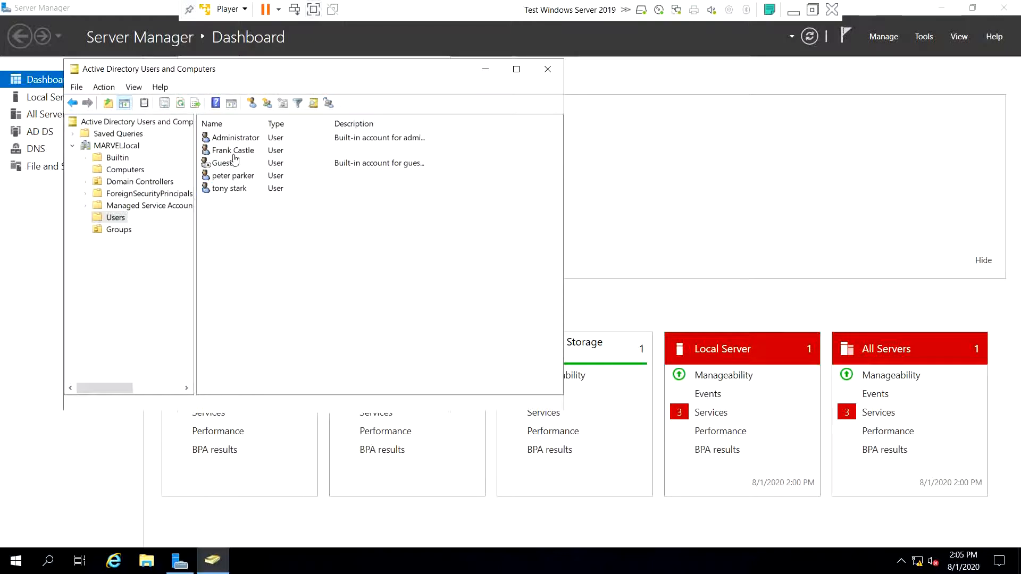
right_click(233, 191)
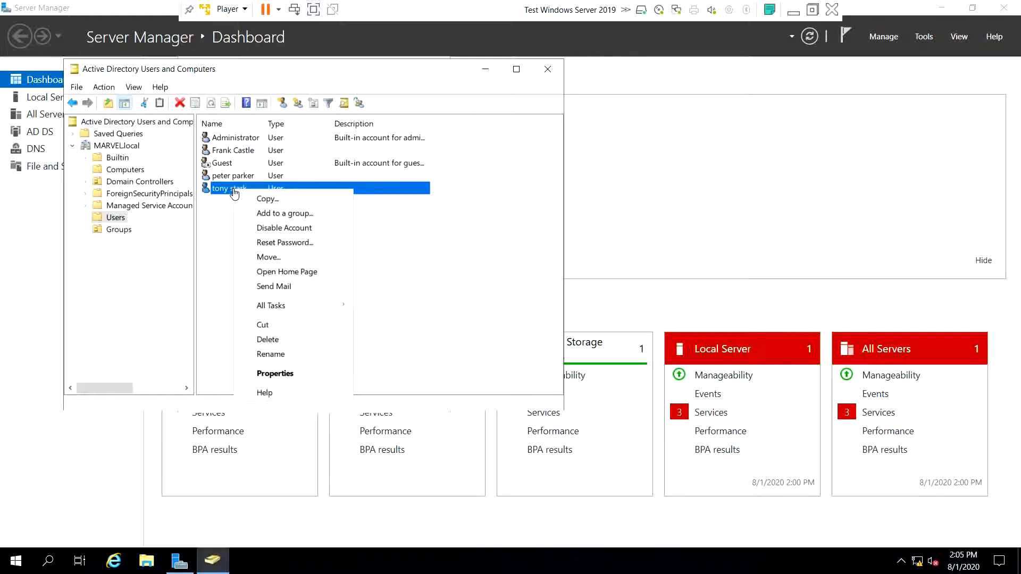
left_click(256, 200)
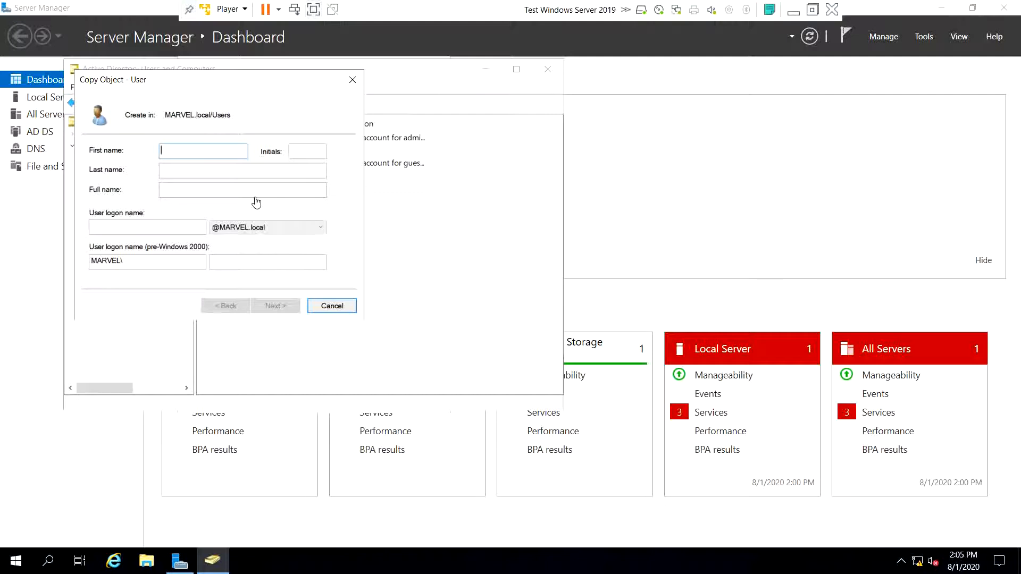
type("SQL")
key("Tab")
type("Service")
key("Tab")
key("Tab")
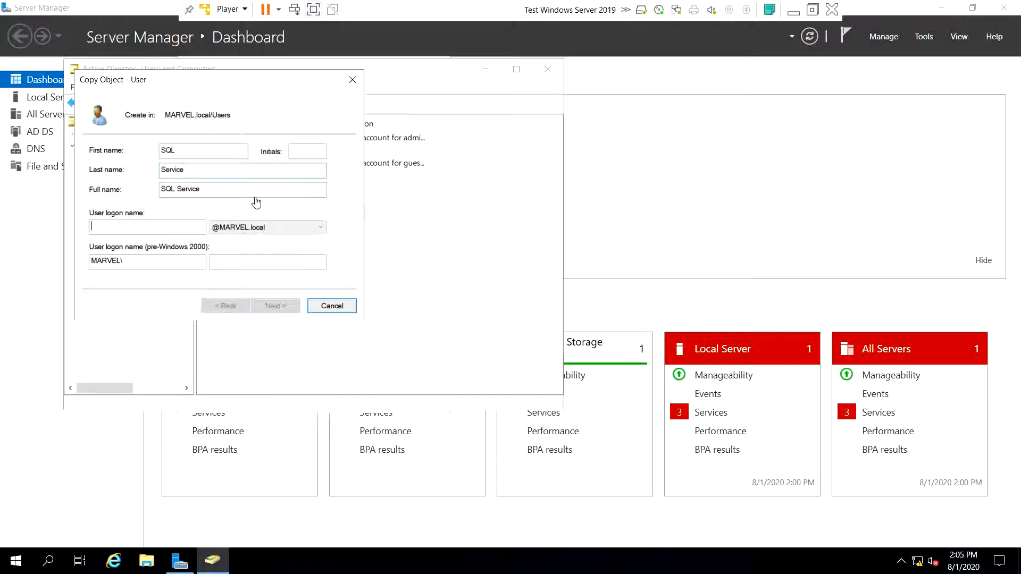
type("SQLSewr")
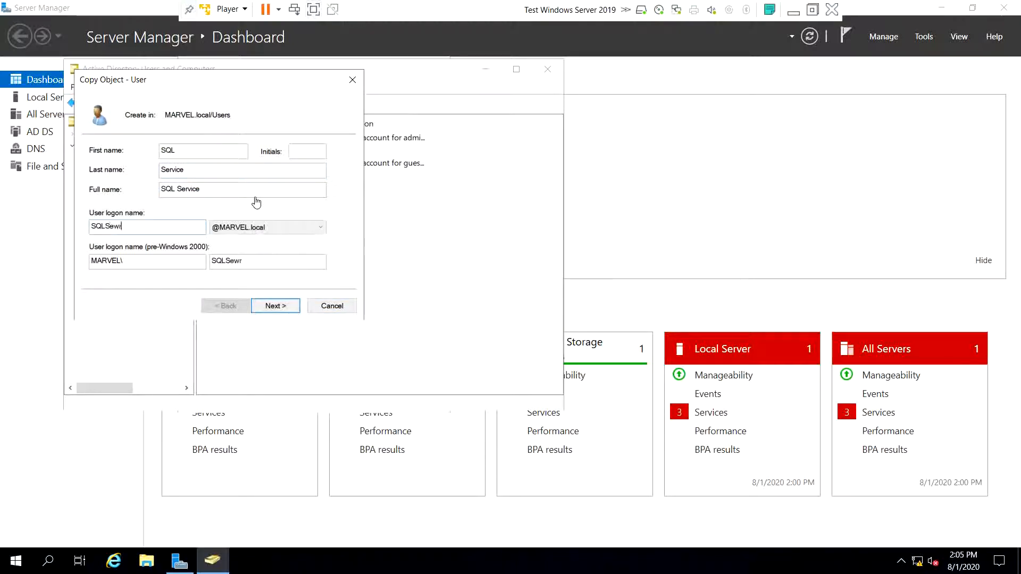
key("BackSpace")
key("BackSpace")
type("rvice")
- Enter and confirm a password for SQL Service and attempt to finish the wizard
left_click(283, 307)
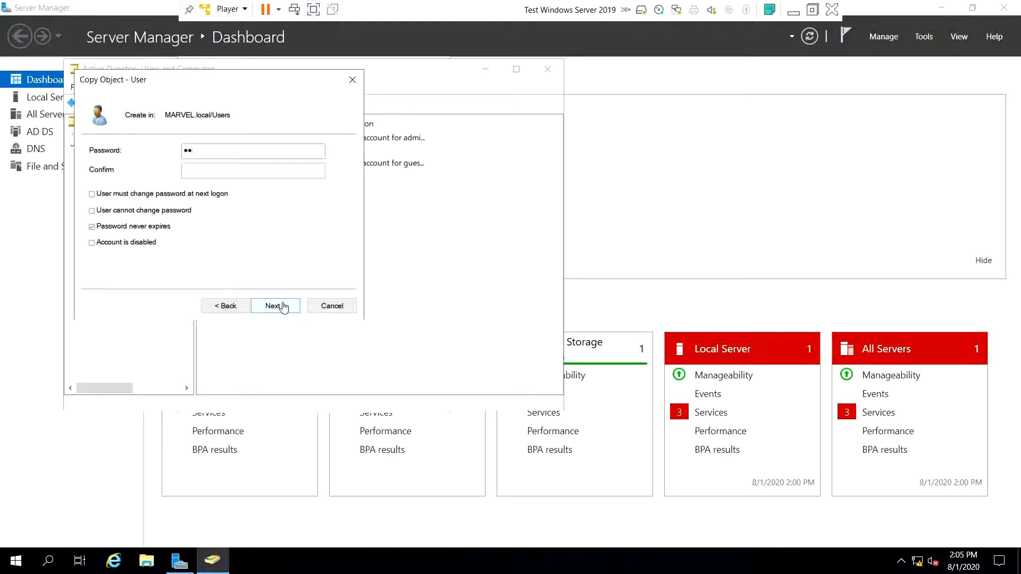
type("MYpassword")
key("ctrl+a")
type("MYpassword12")
left_click(234, 170)
double_click(244, 155)
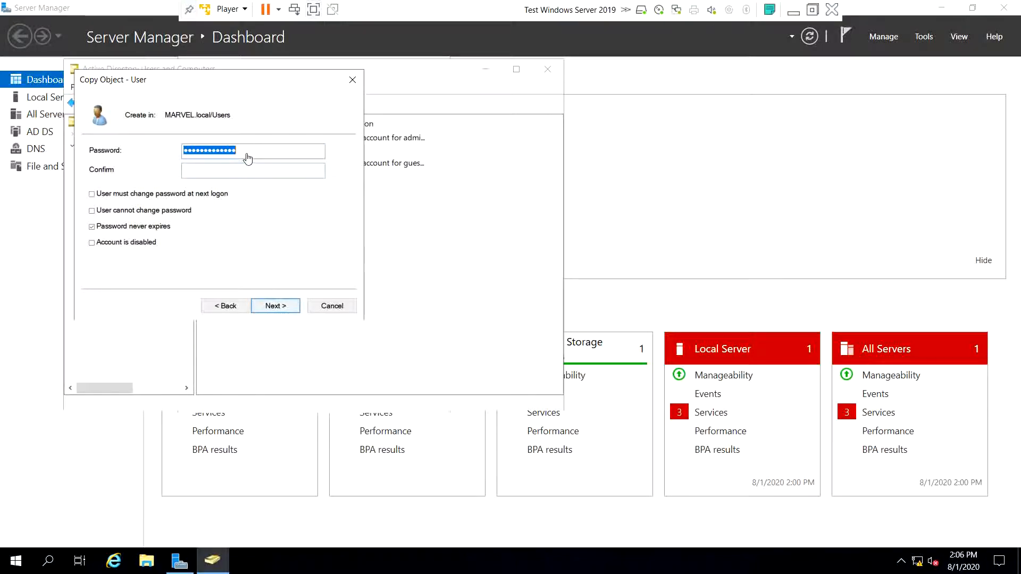
type("MYpassword1MYpasswo")
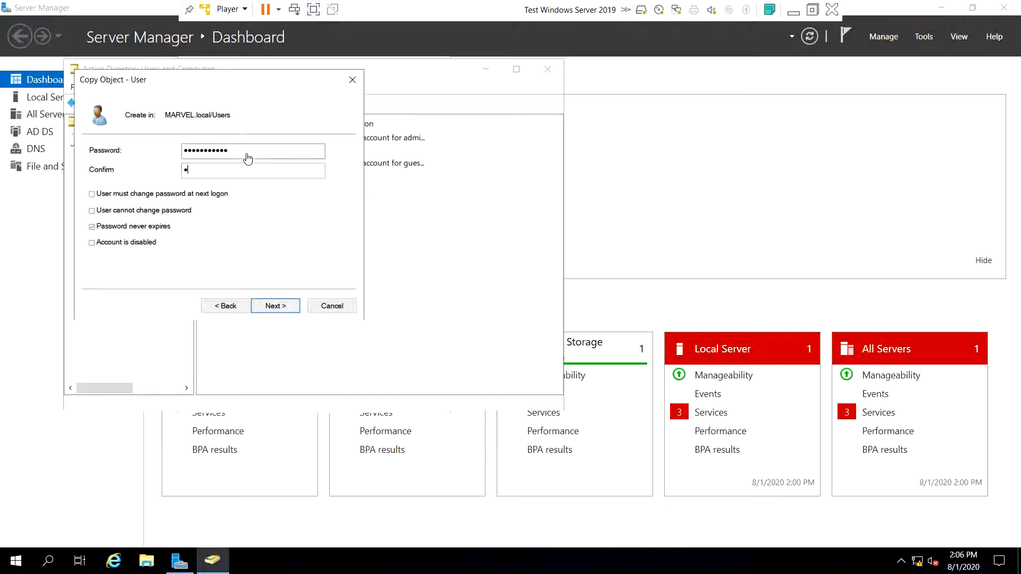
type("rd1")
left_click(282, 305)
left_click(283, 306)
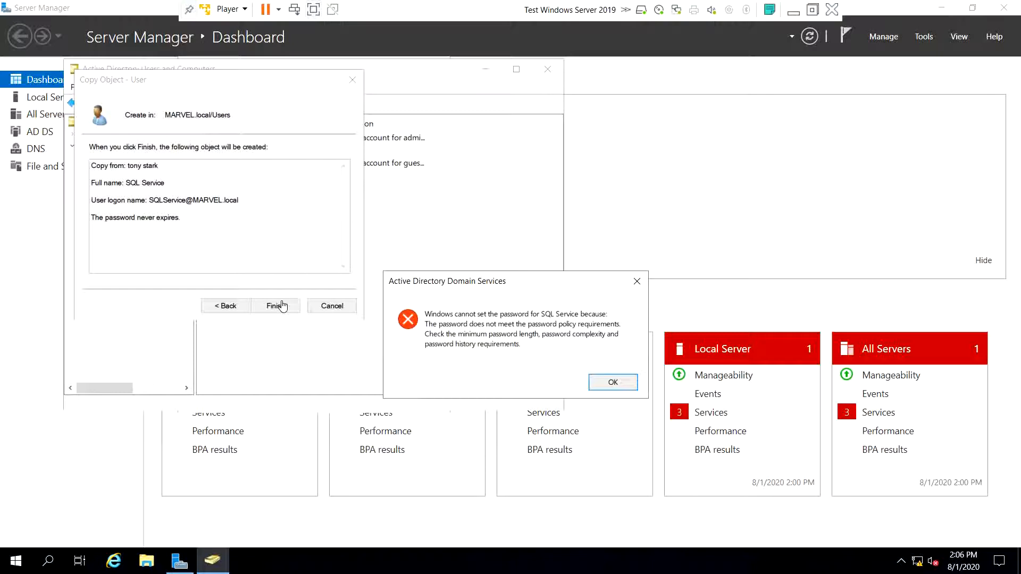
- Correct both password fields to satisfy the password policy and finish creating SQL Service
key("Return")
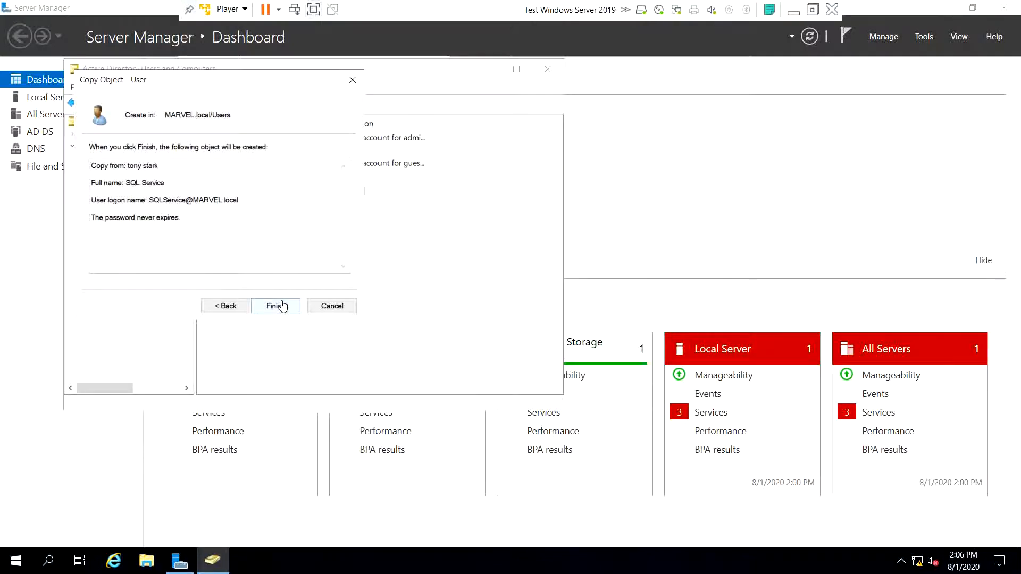
left_click(230, 306)
left_click(242, 156)
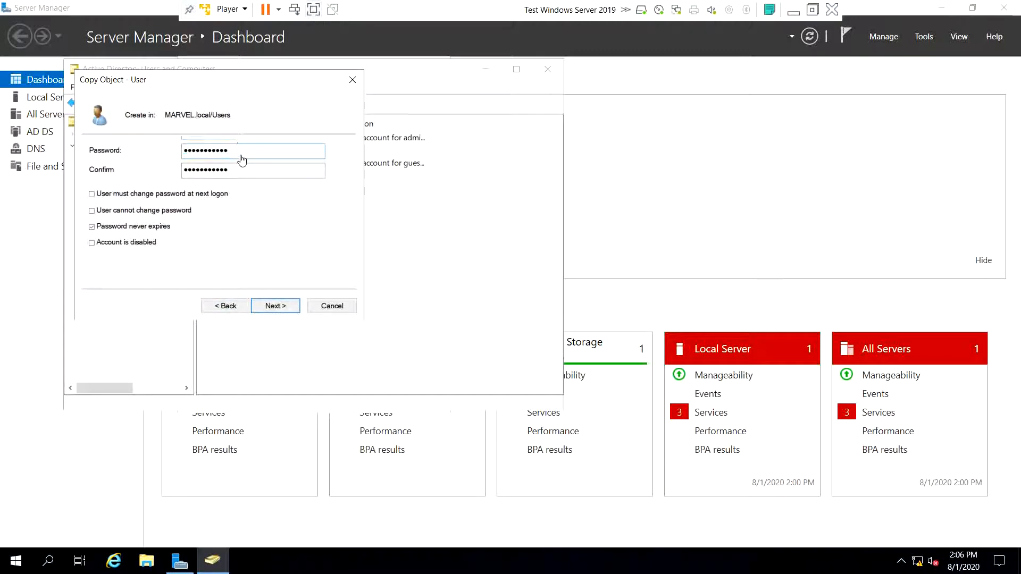
key("BackSpace")
key("BackSpace")
type("••")
left_click(245, 176)
key("BackSpace")
key("BackSpace")
type("••")
left_click(273, 307)
left_click(274, 307)
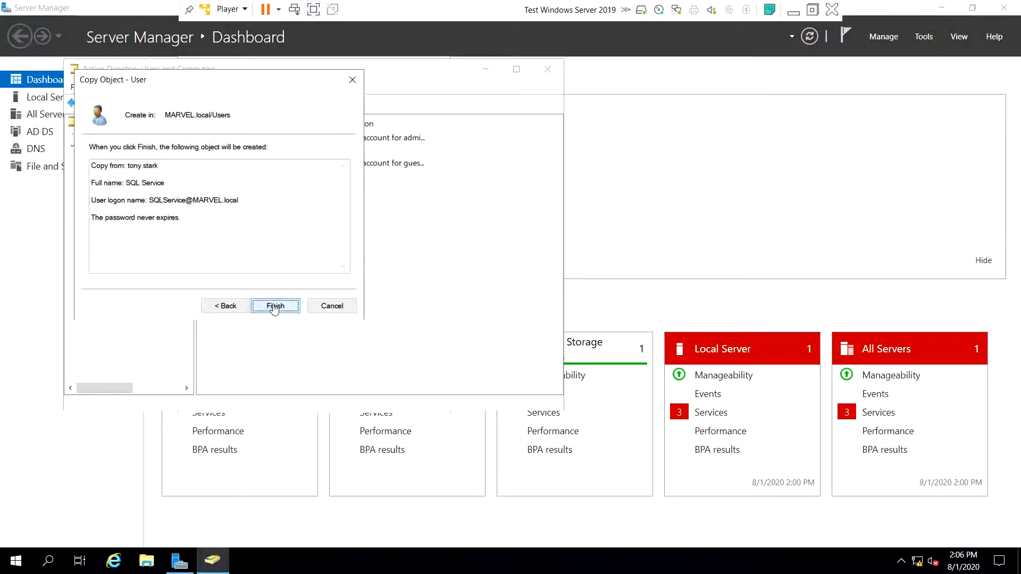
left_click(297, 298)
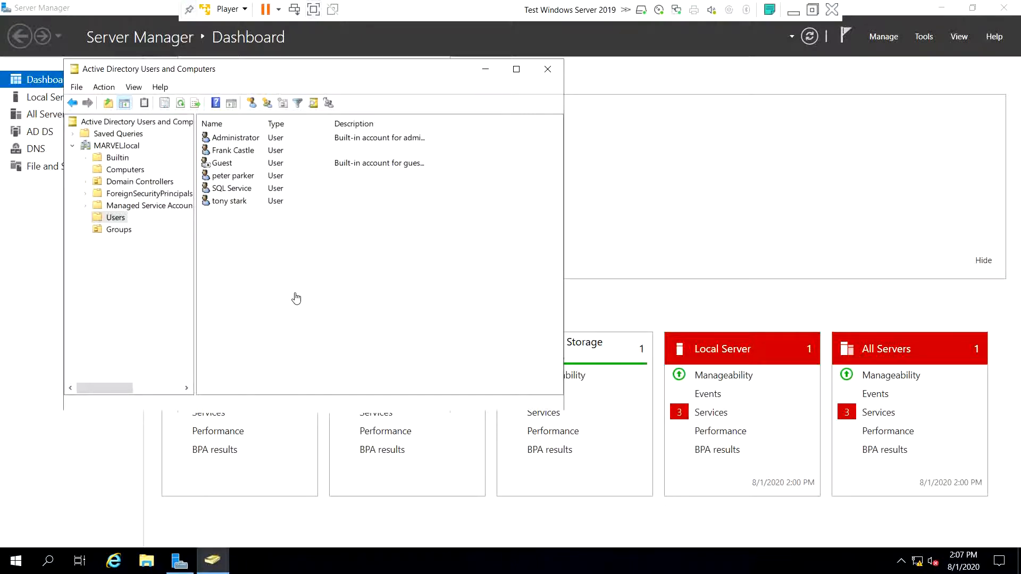
- Enter a Description for SQL Service stating the account's password, and apply it
double_click(234, 189)
left_click(305, 254)
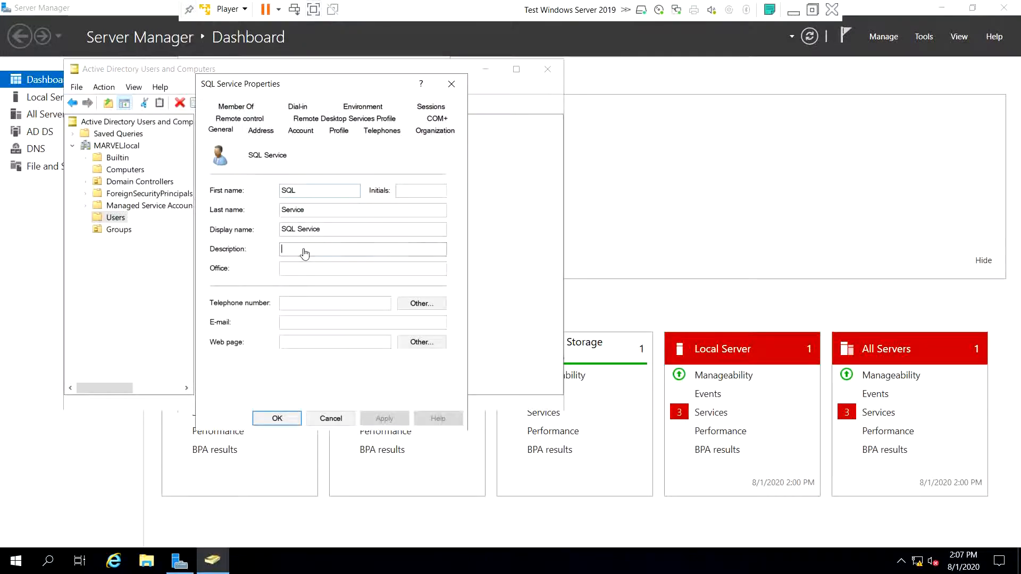
type("The ")
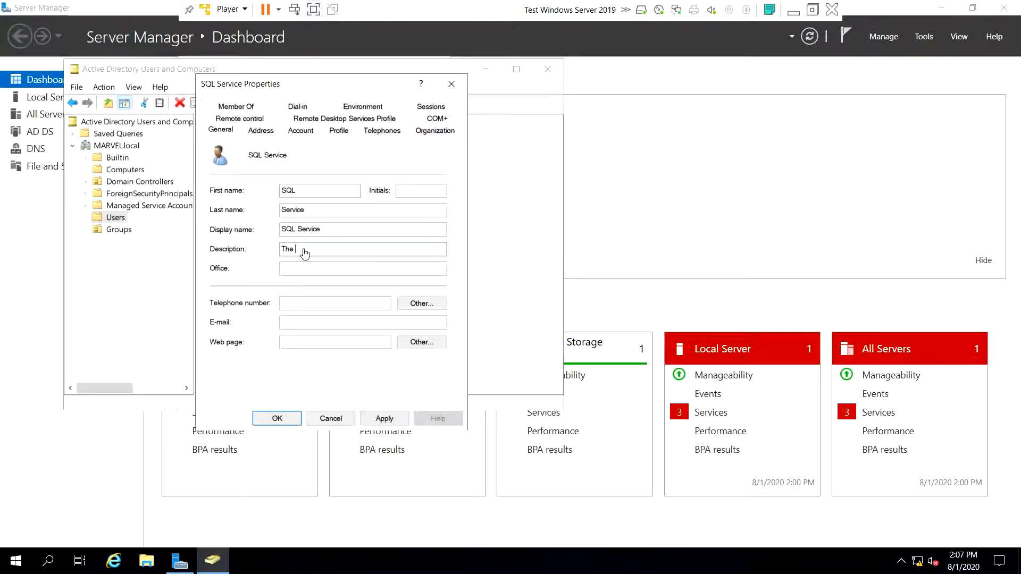
type("password is password1@Q")
left_click(383, 418)
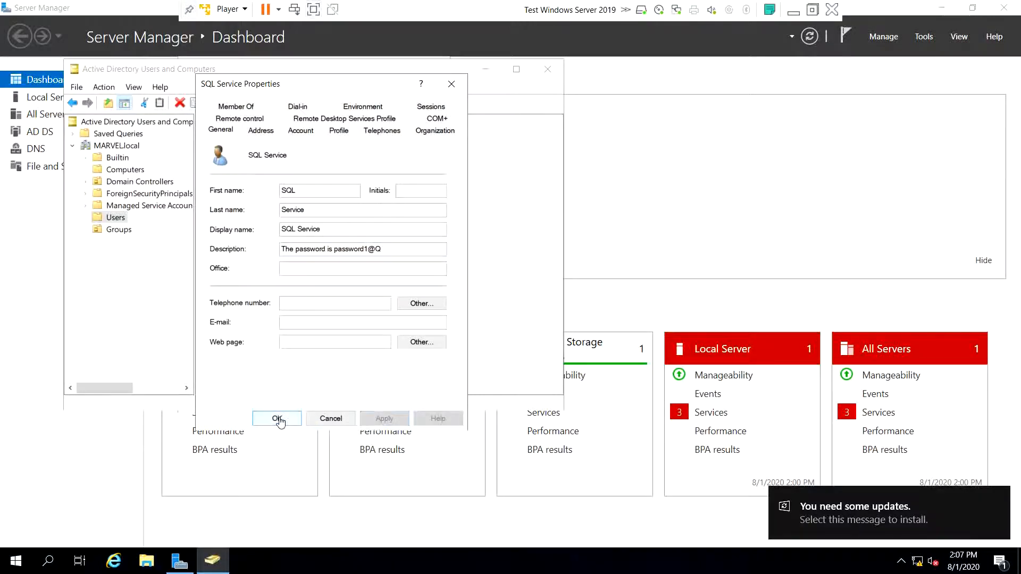
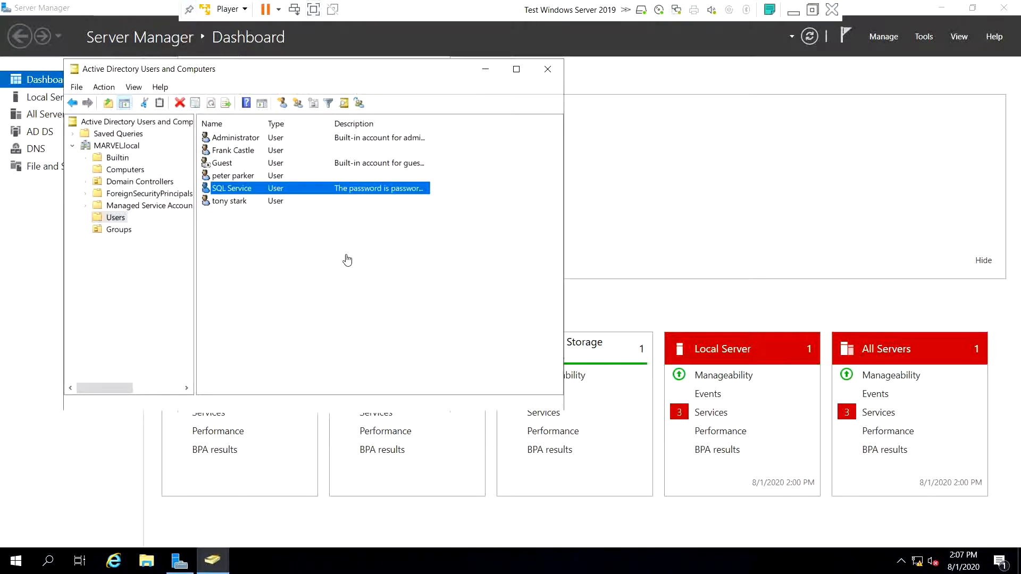
- Dismiss the MMC error, close the Guest properties, and close Active Directory Users and Computers
left_click(549, 76)
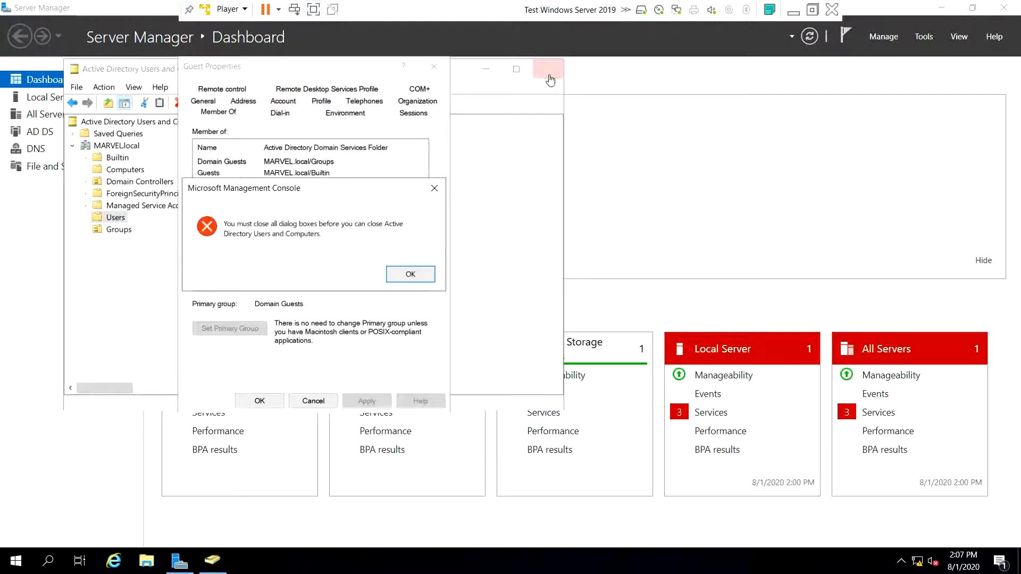
left_click(411, 276)
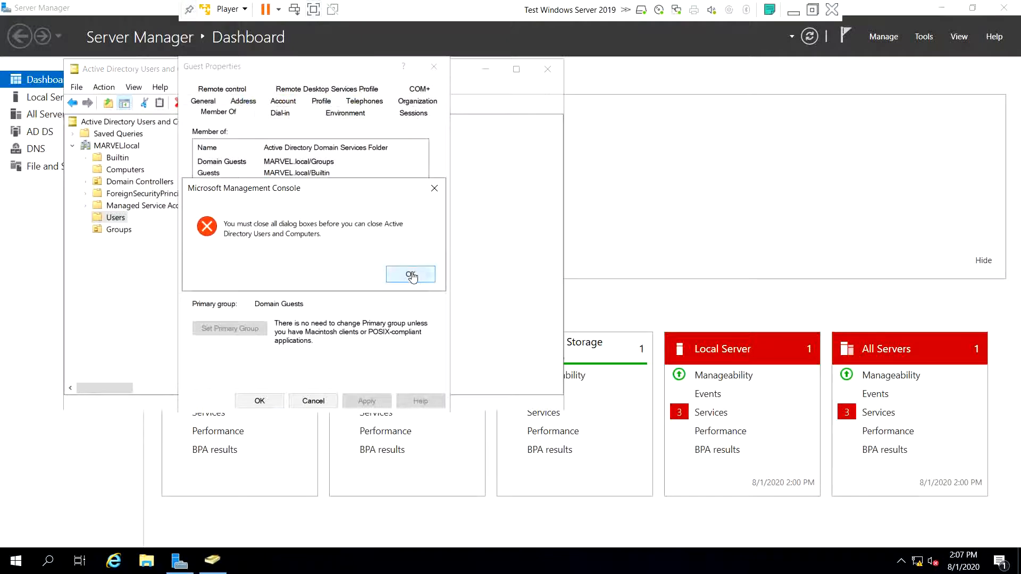
left_click(260, 401)
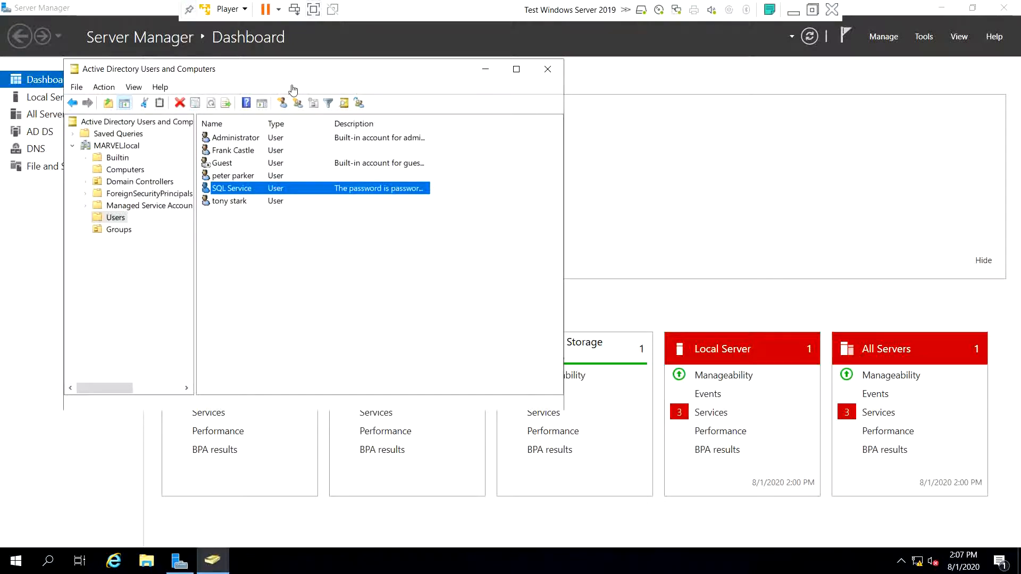
left_click_drag(292, 81, 533, 107)
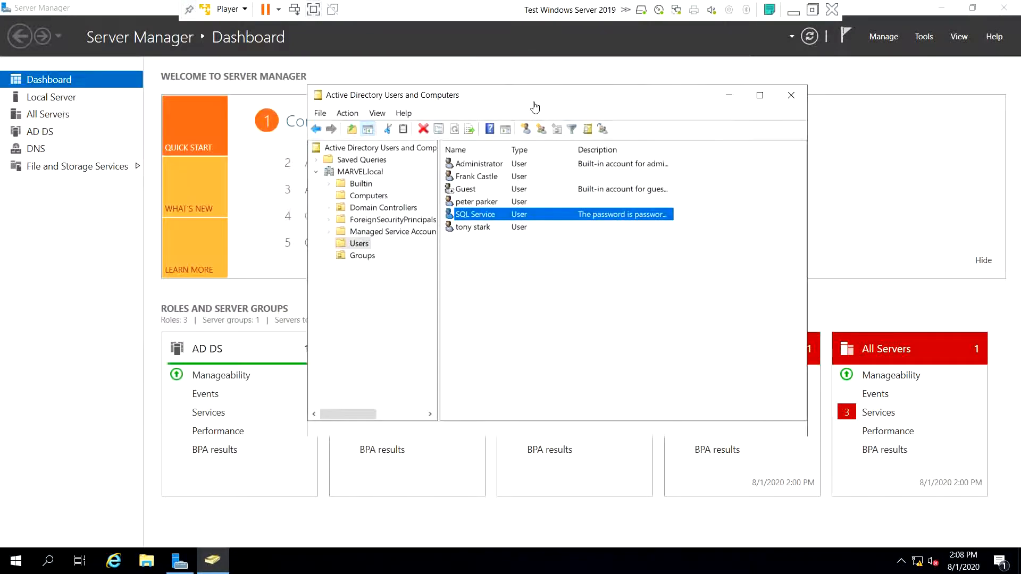
left_click(728, 98)
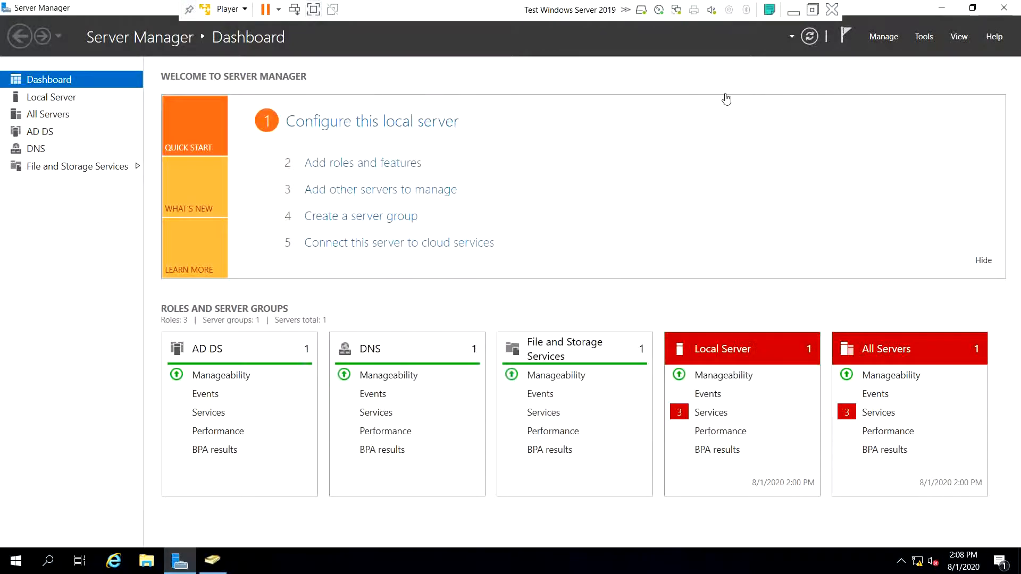
- From File and Storage Services > Shares, start an SMB Share - Quick on volume C:
left_click(105, 173)
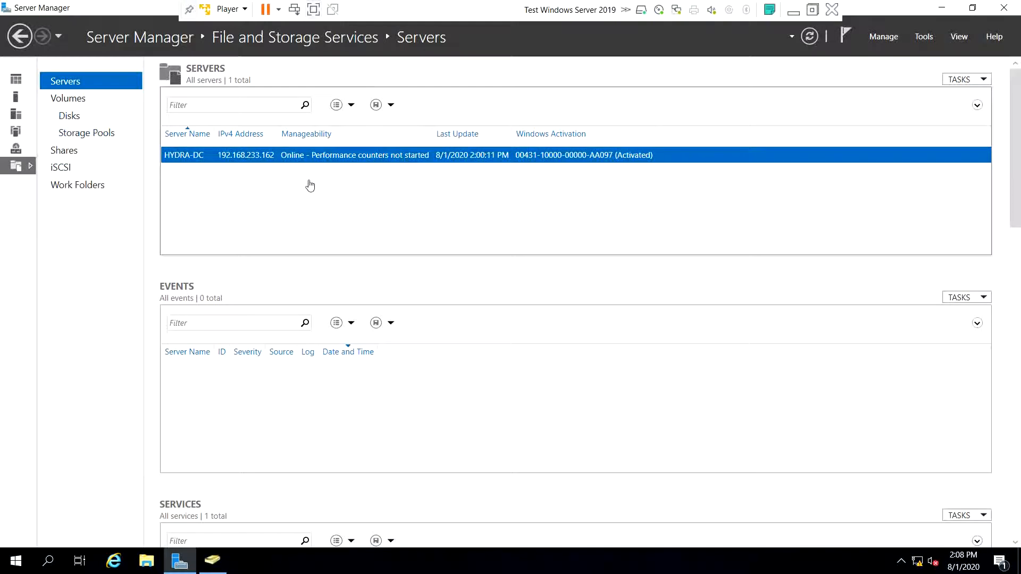
left_click(75, 153)
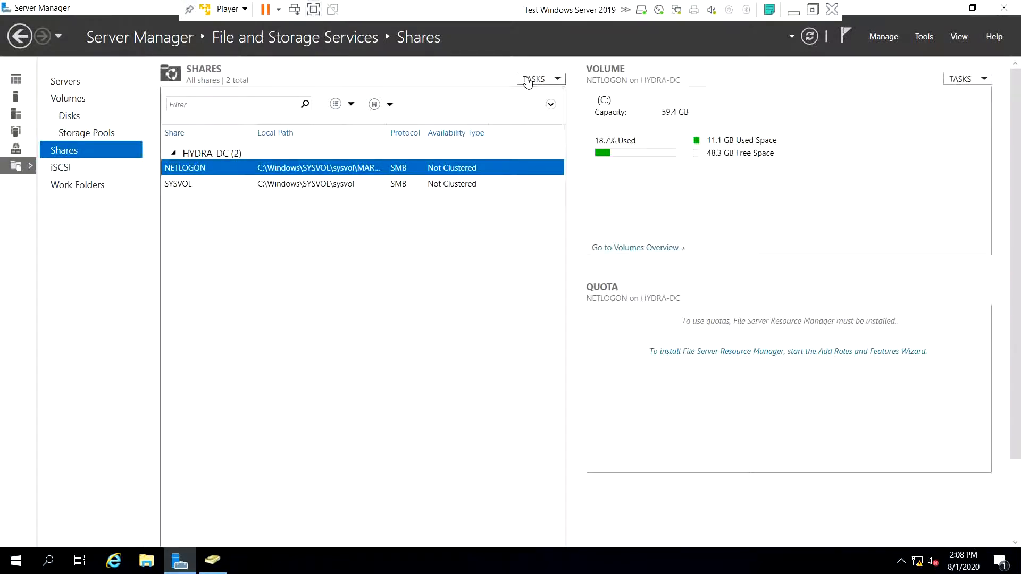
left_click(533, 79)
left_click(558, 96)
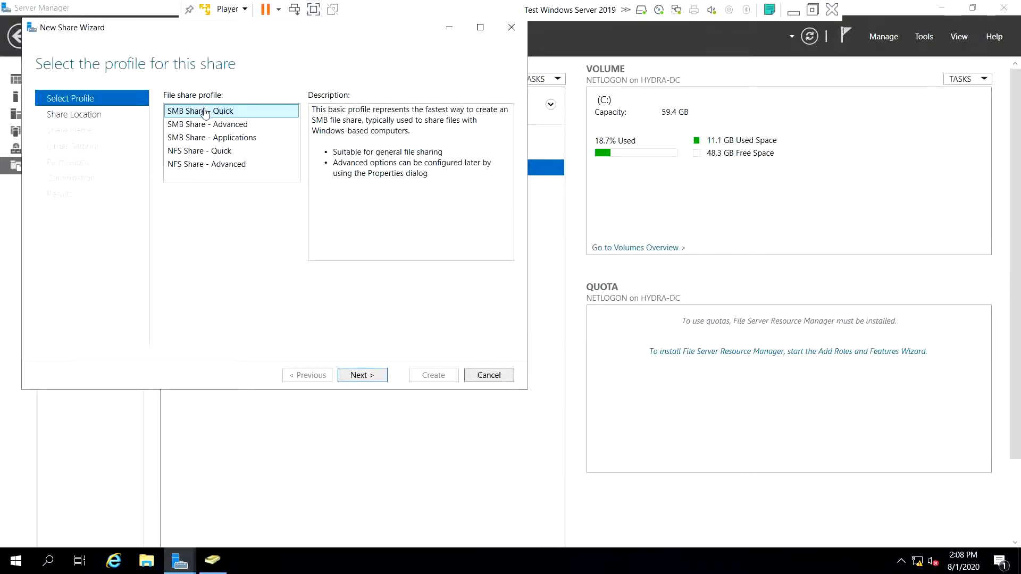
left_click(373, 376)
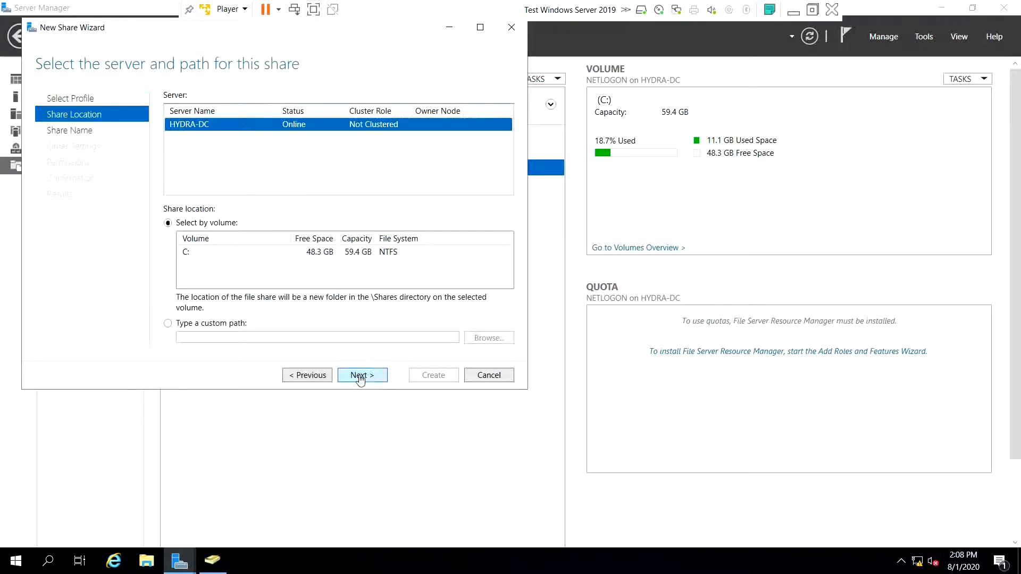
left_click(360, 377)
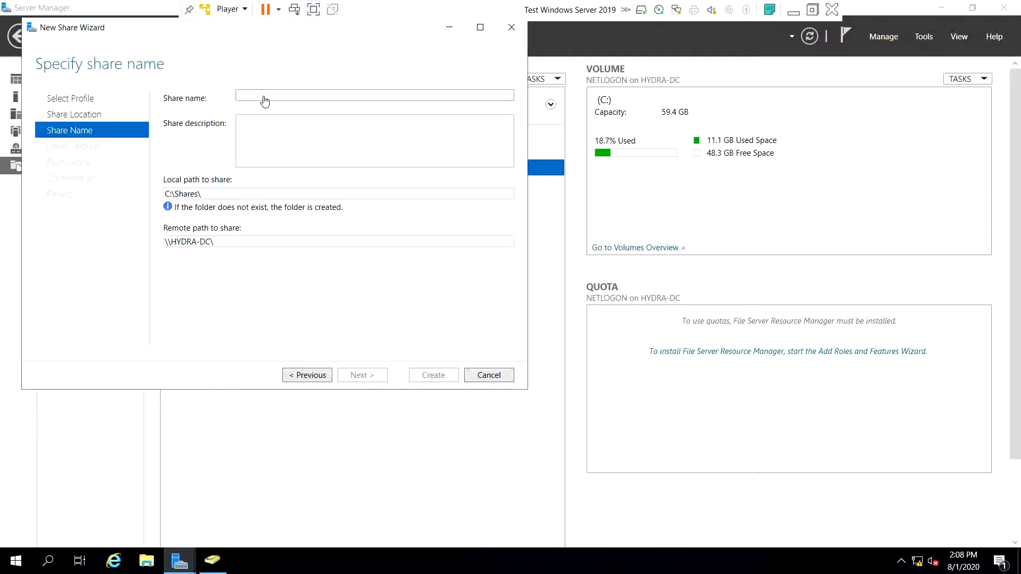
- Name the share 'hackme', keep default settings and permissions, and create it
type("hackme")
key("Tab")
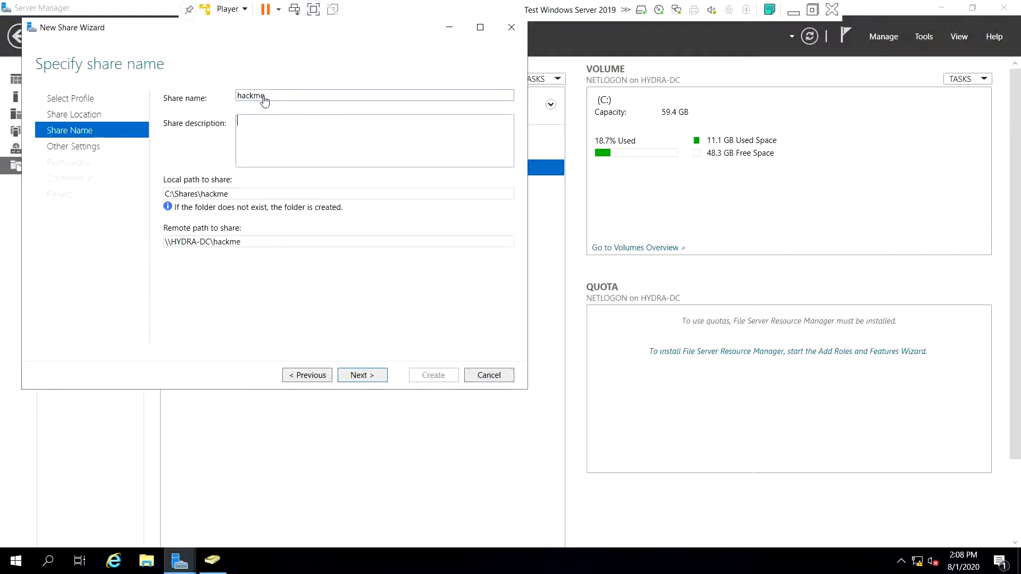
left_click(362, 375)
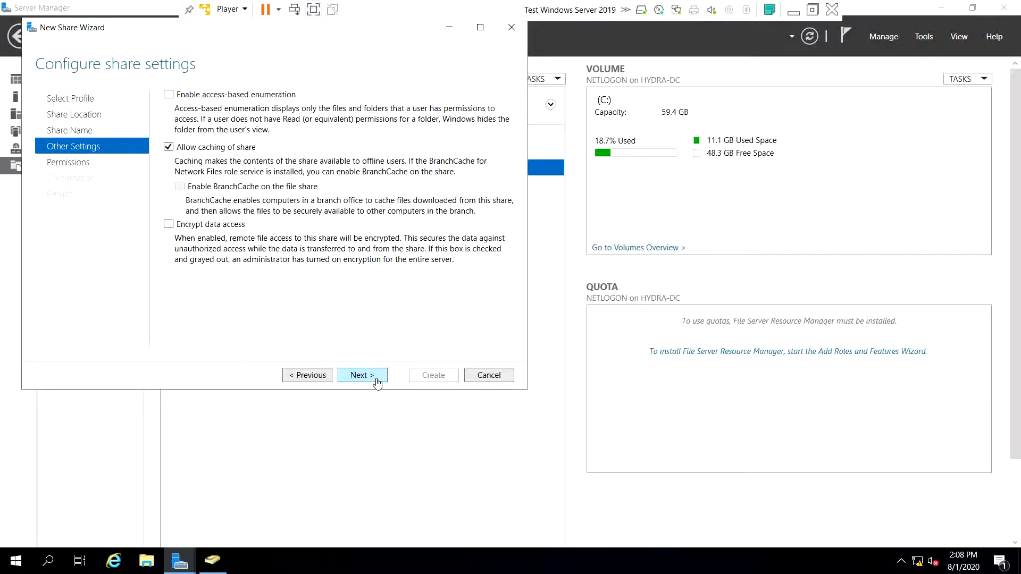
left_click(378, 381)
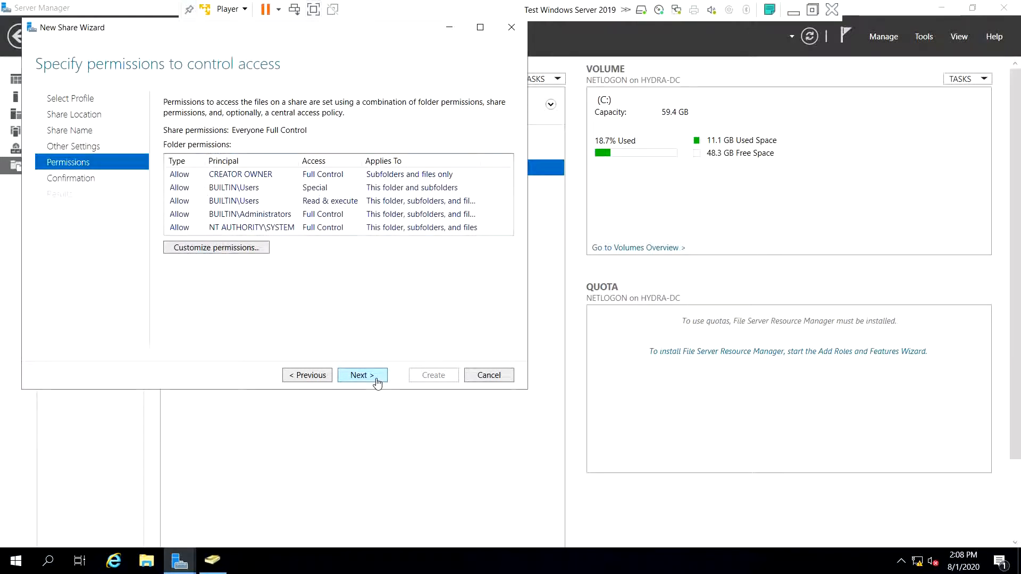
left_click(377, 381)
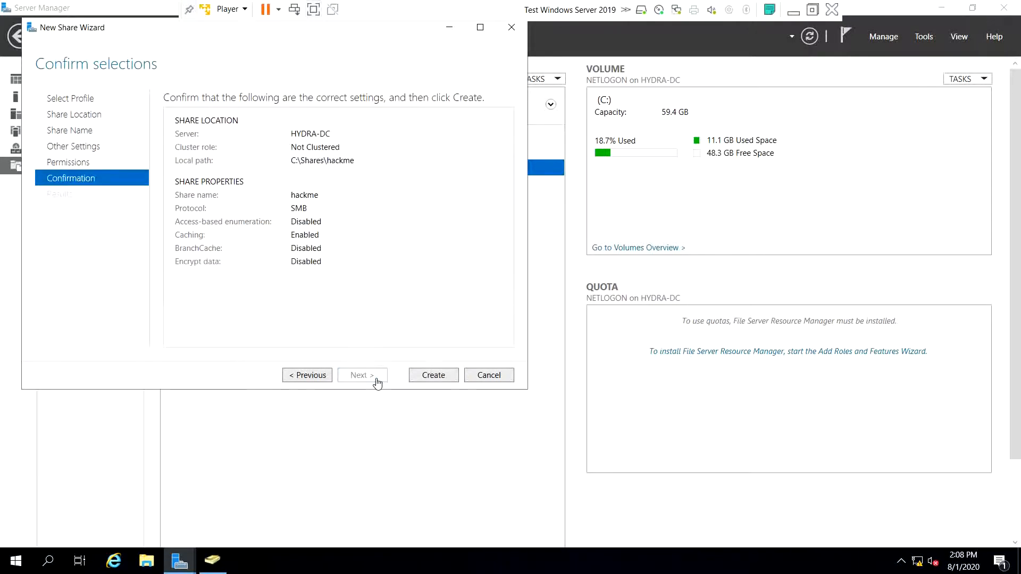
left_click(421, 376)
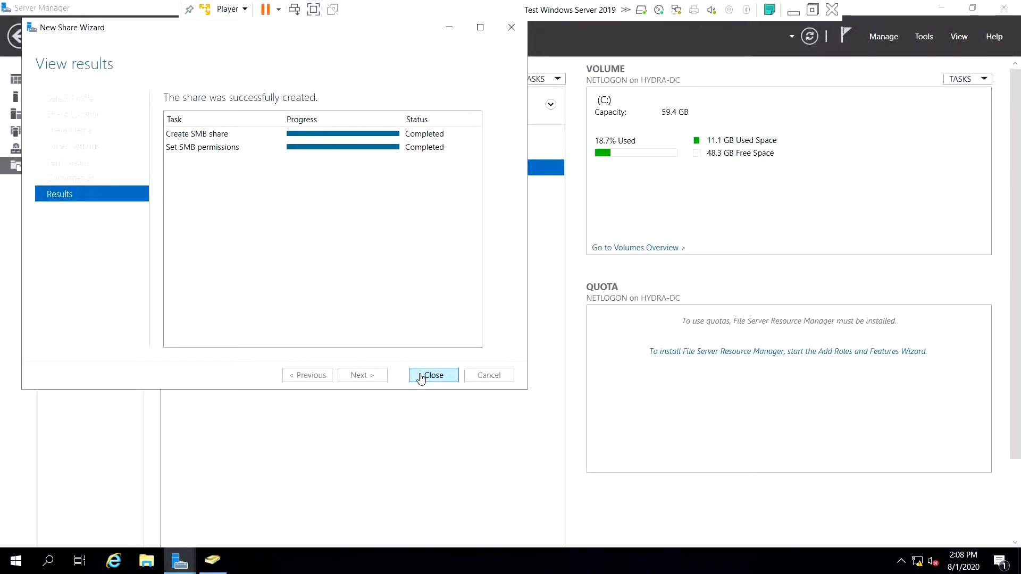
left_click(433, 375)
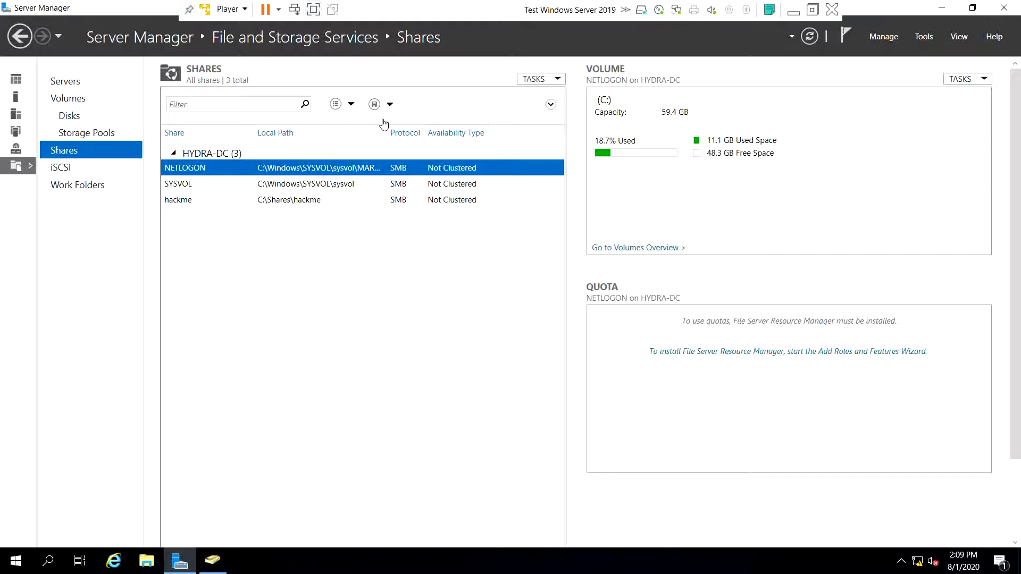
- Run Command Prompt as administrator and begin typing 'setspn -a HYDRA-DC/SQ'
key("super")
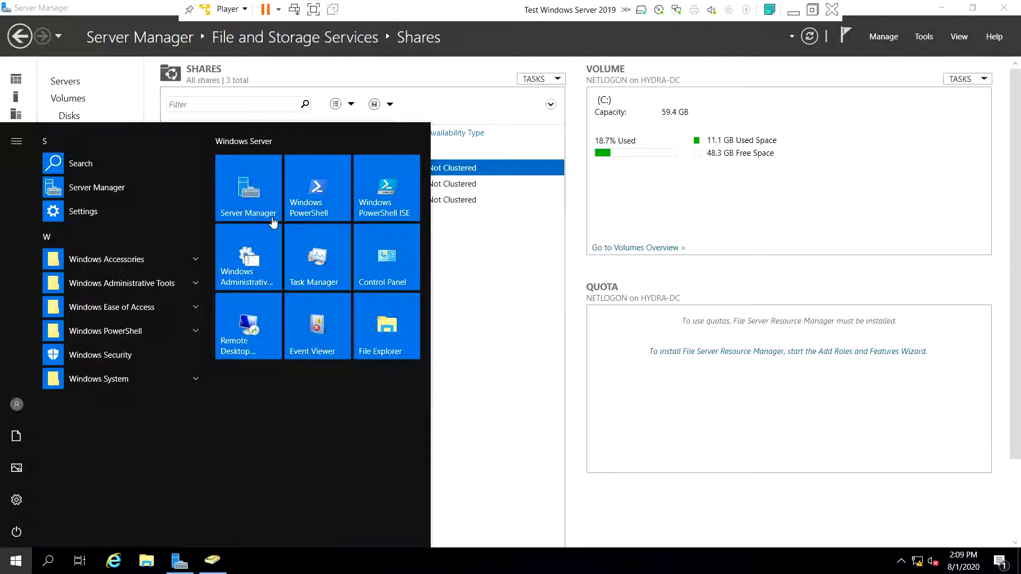
type("cmd")
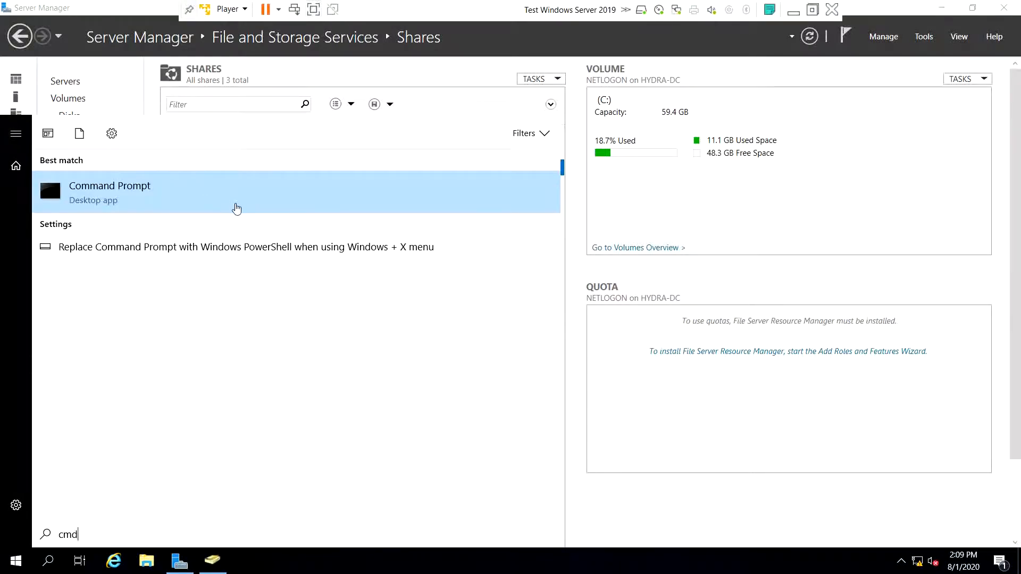
right_click(235, 208)
left_click(255, 221)
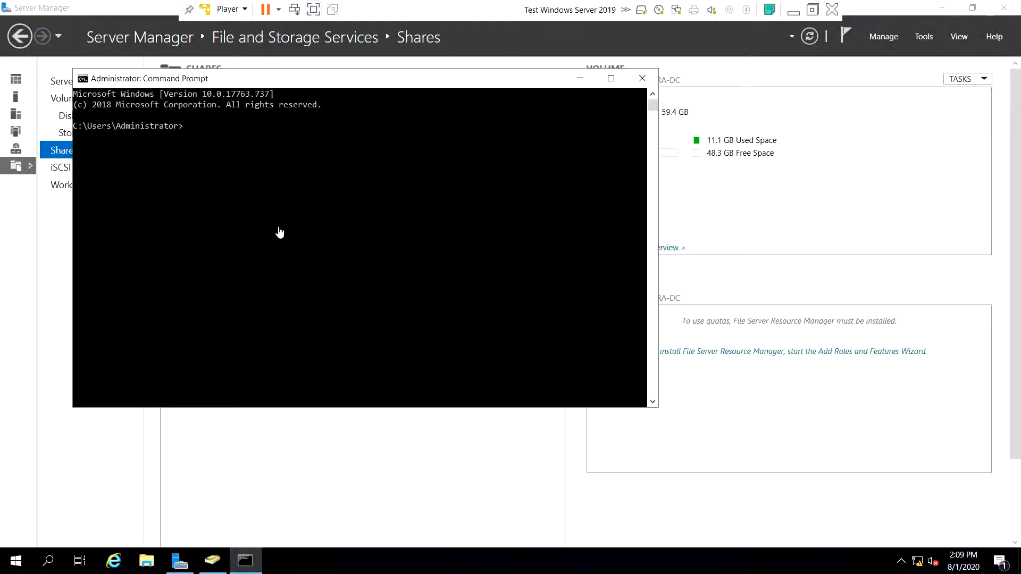
- Type 'setspn -a HYDRA-DC/SQ' in the administrator Command Prompt, leaving the SPN command unfinished
type("setspn -a ")
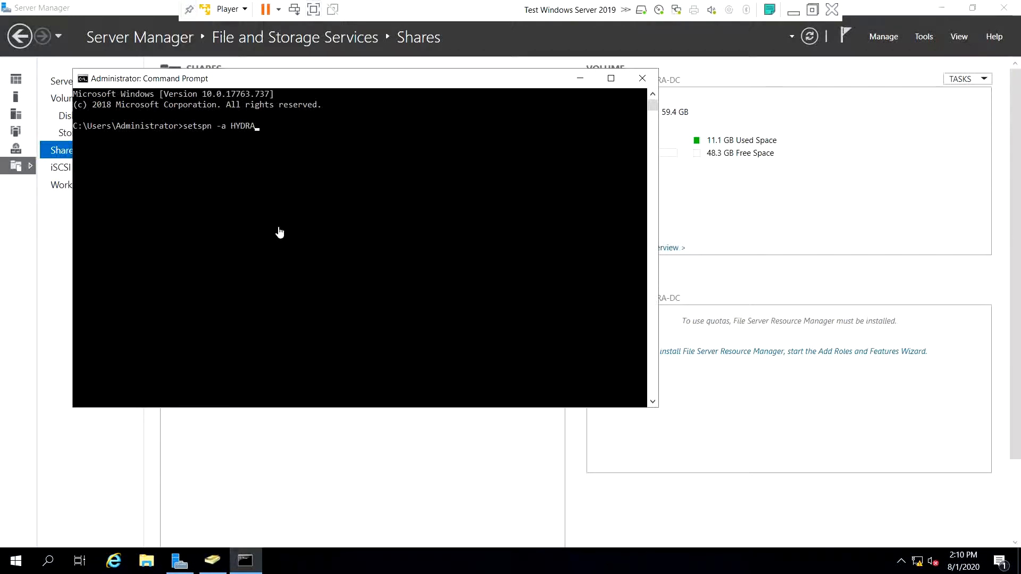
- Type 'setspn -a HYDRA-DC/SQ' in the administrator Command Prompt, leaving the SPN command unfinished
type("HYDRA-DC/")
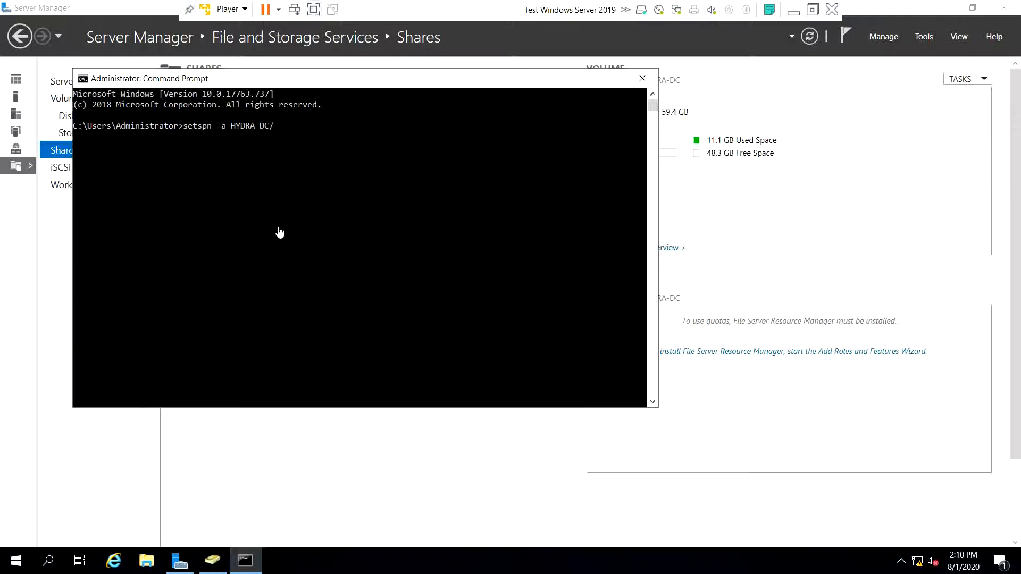
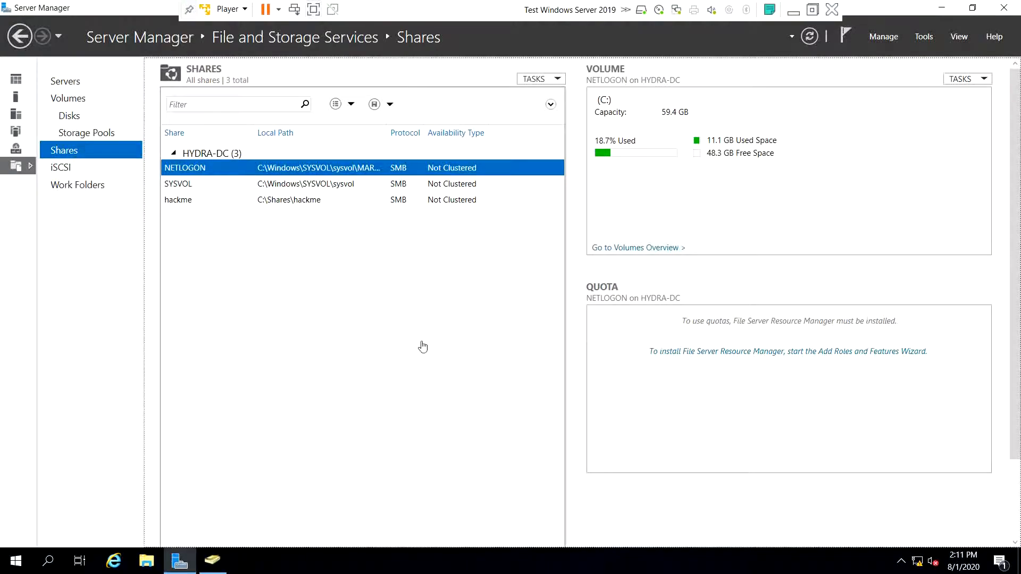
- Search the Start menu for 'gr' and bring up launch options for Group Policy Management
key("super")
type("gr")
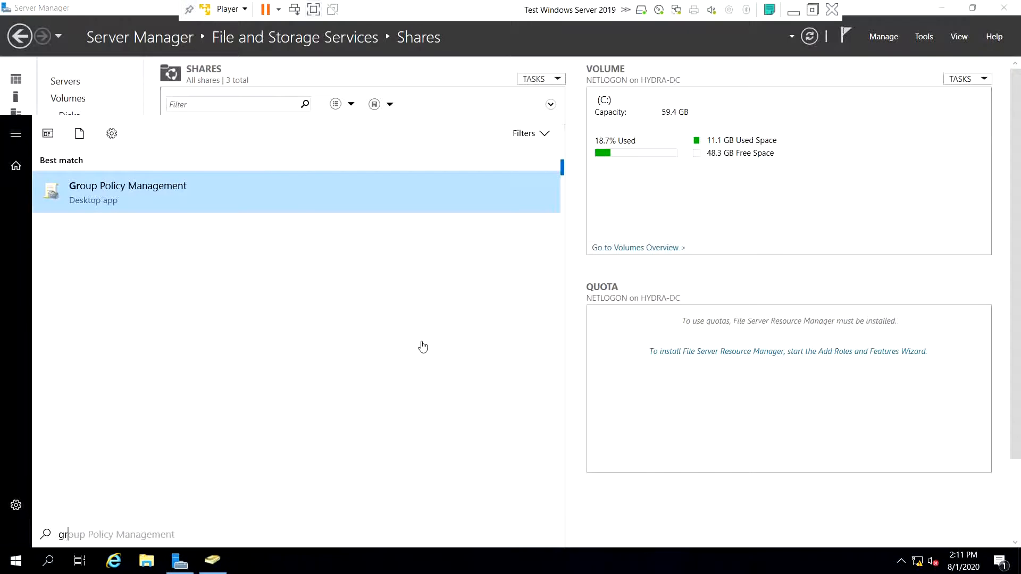
right_click(159, 202)
- Run Group Policy Management as administrator and expand Forest: MARVEL.local > Domains > MARVEL.local
left_click(198, 216)
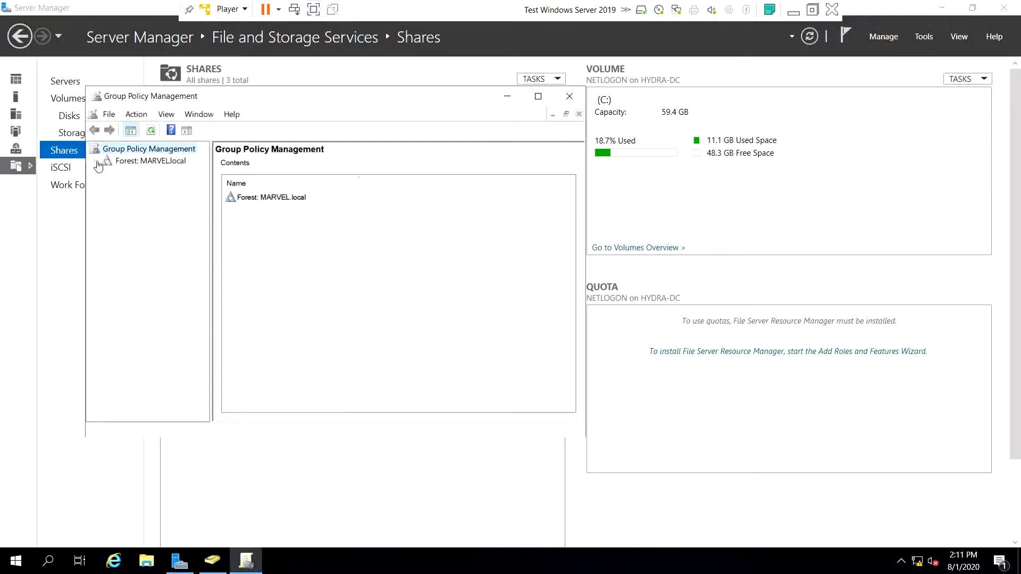
left_click(95, 161)
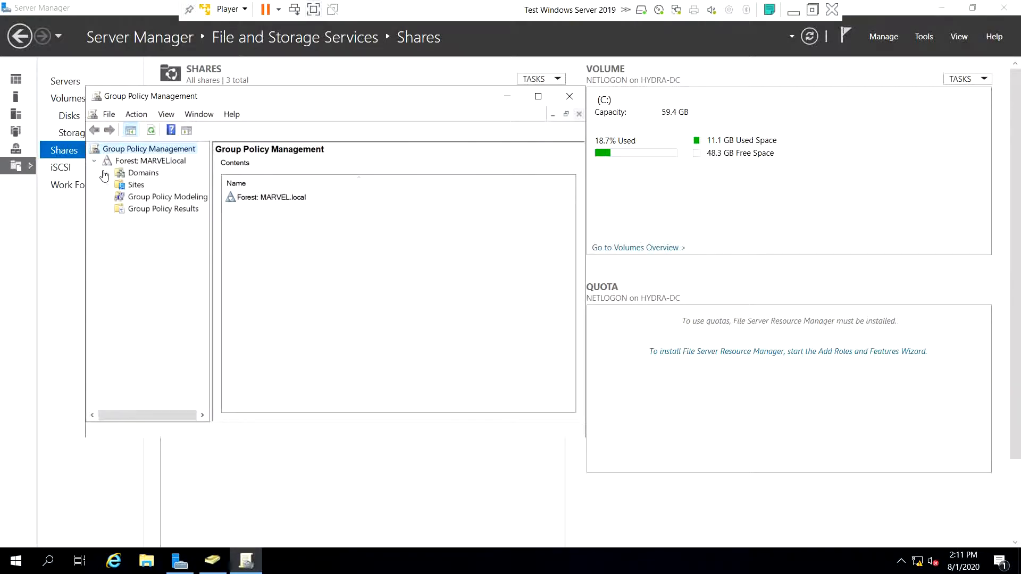
left_click(107, 174)
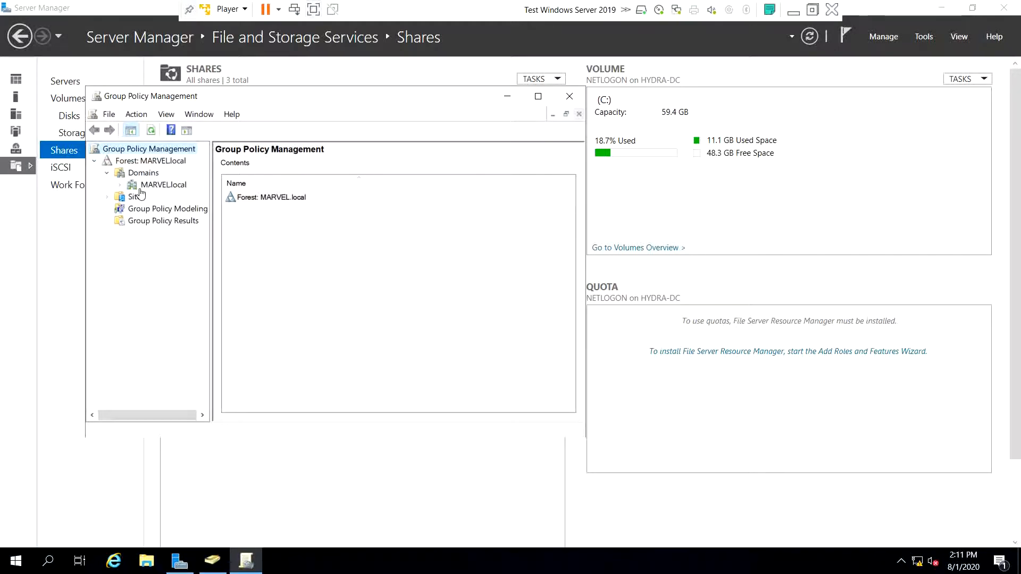
left_click(120, 186)
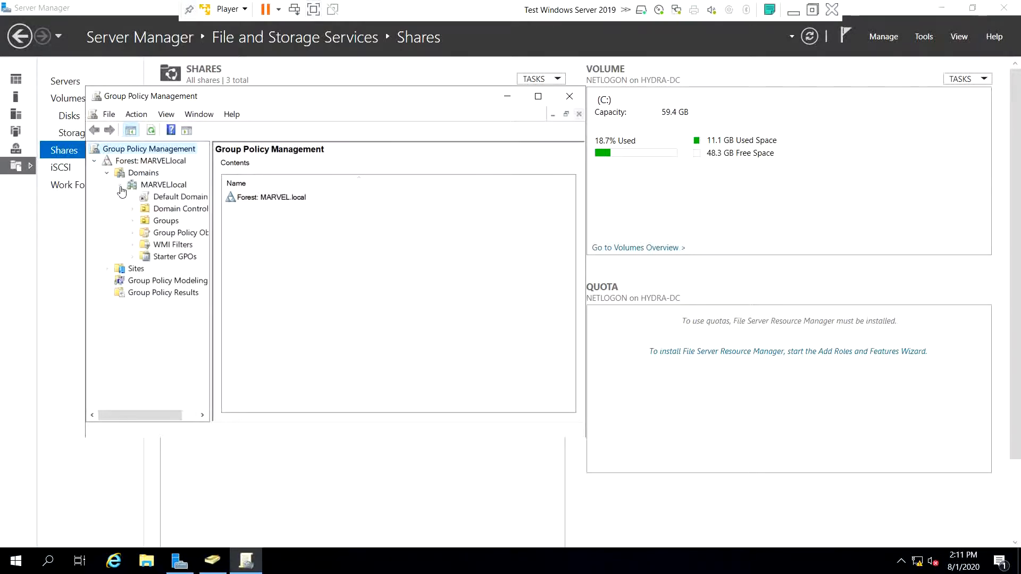
- Create a GPO linked to the MARVEL.local domain, naming it 'Disable Window'
right_click(163, 190)
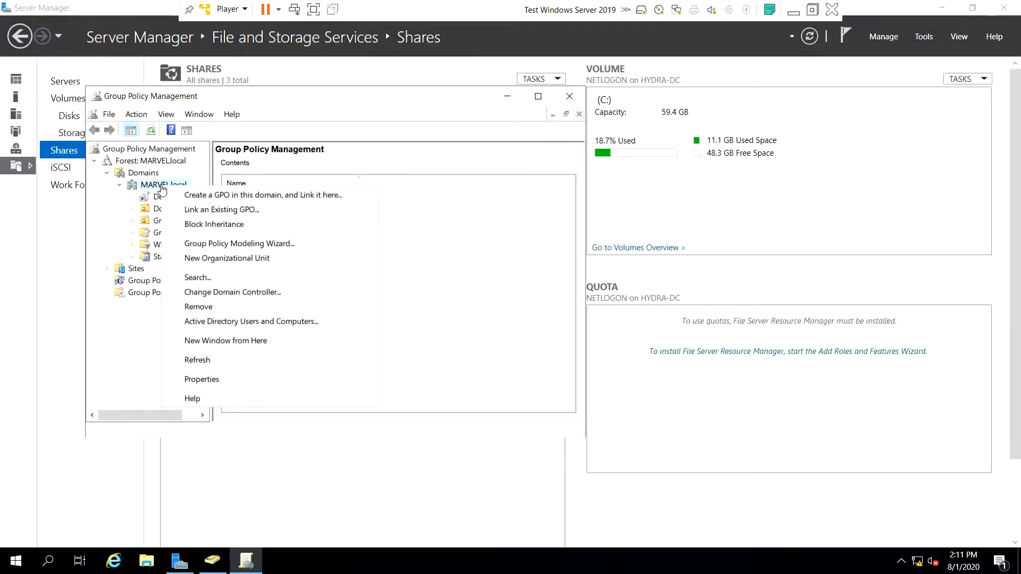
left_click(254, 196)
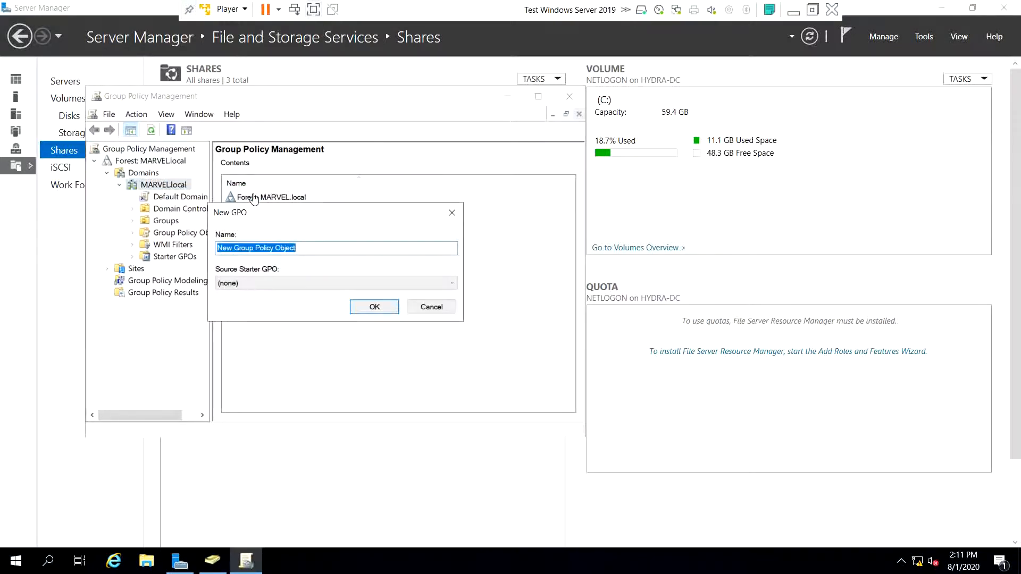
type("Disable Window")
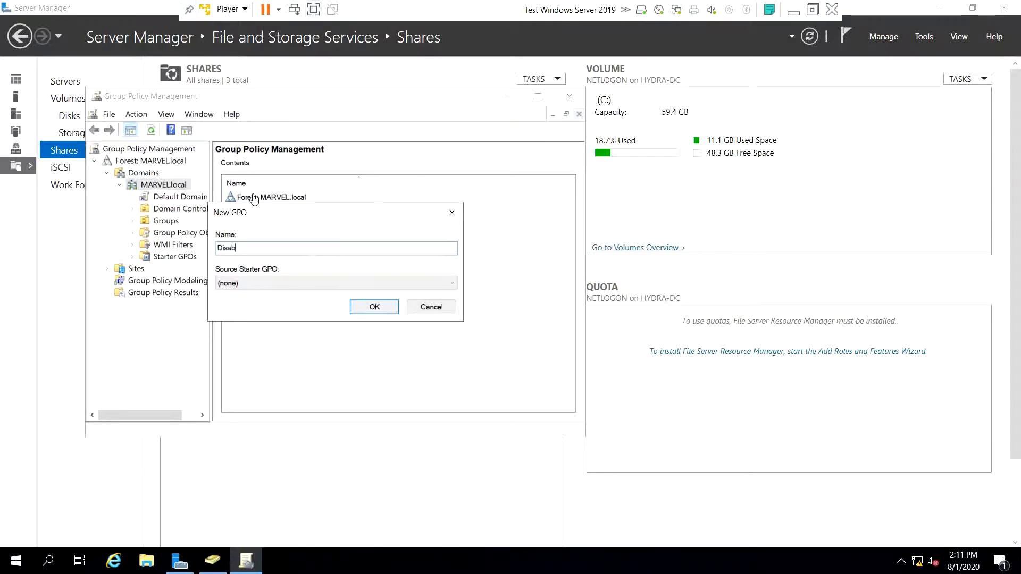
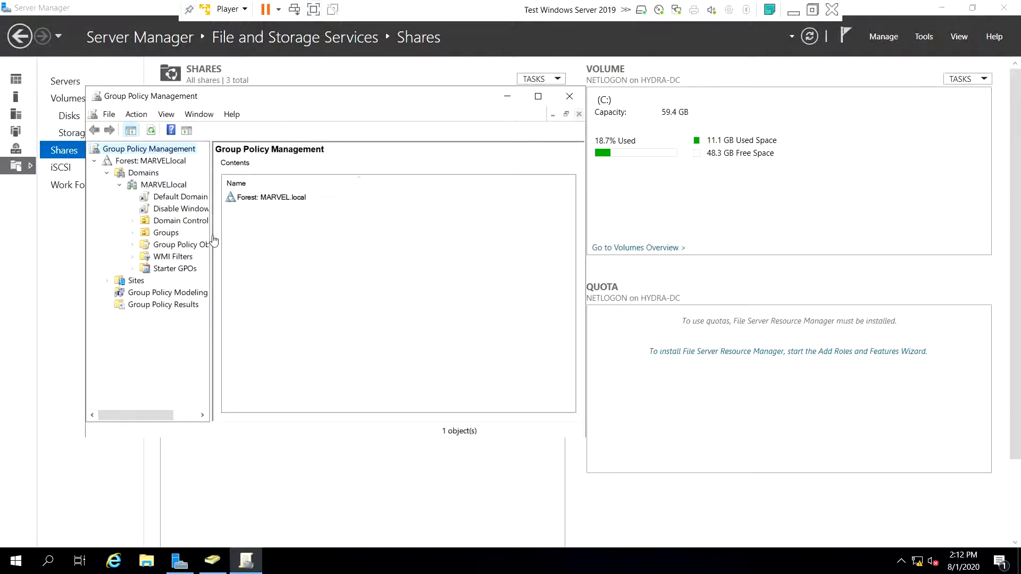
- Widen the Group Policy Management tree and select the 'Disable Windows Defender' link under MARVEL.local
left_click_drag(212, 240, 268, 238)
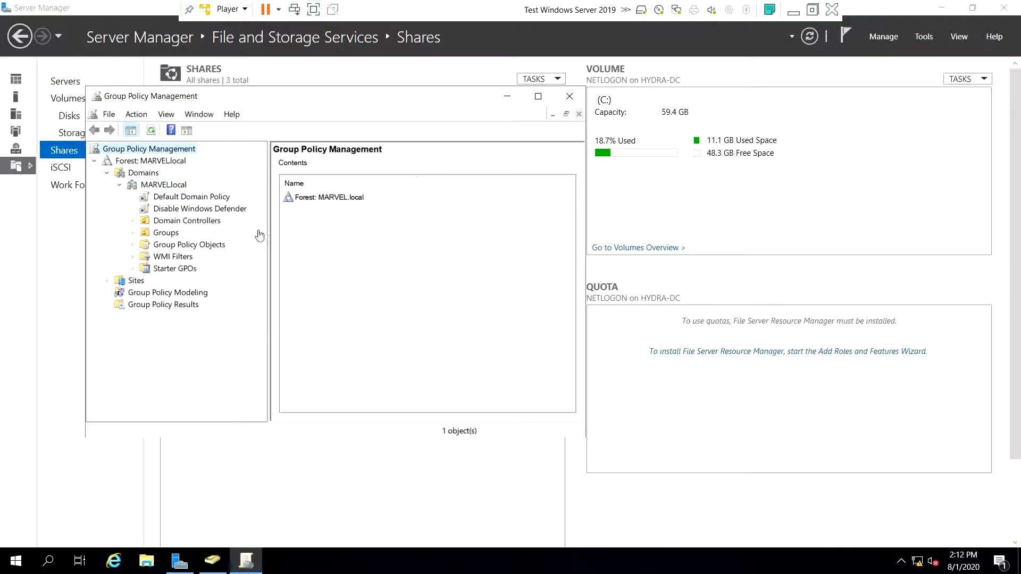
left_click(209, 212)
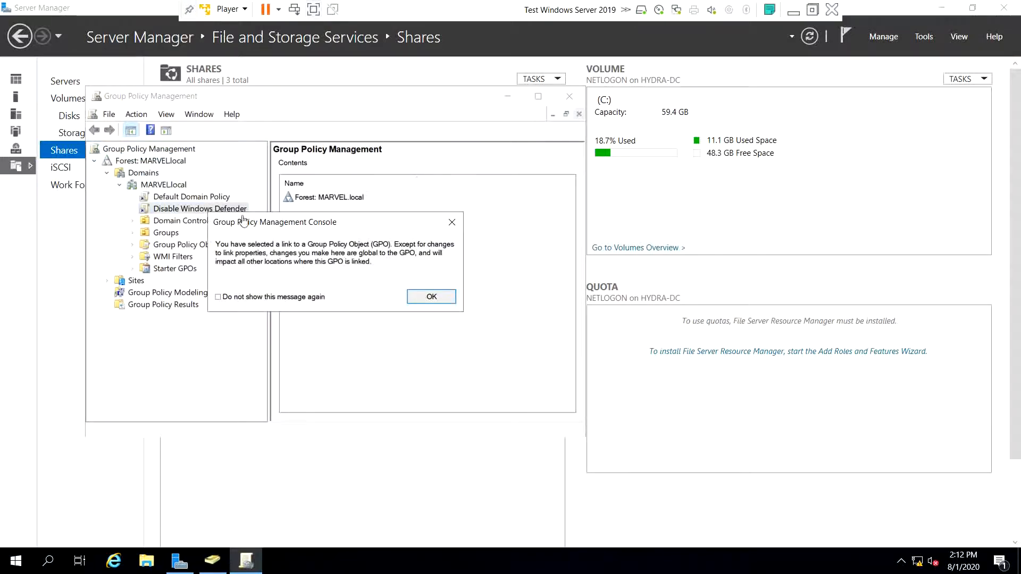
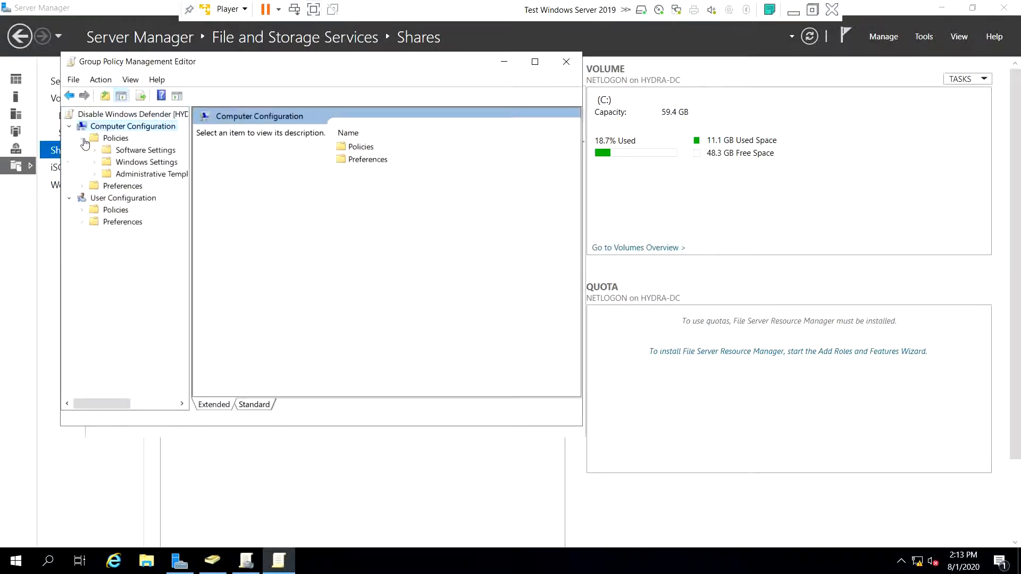
- Expand Administrative Templates, maximize the policy editor, and widen its tree pane
left_click(95, 175)
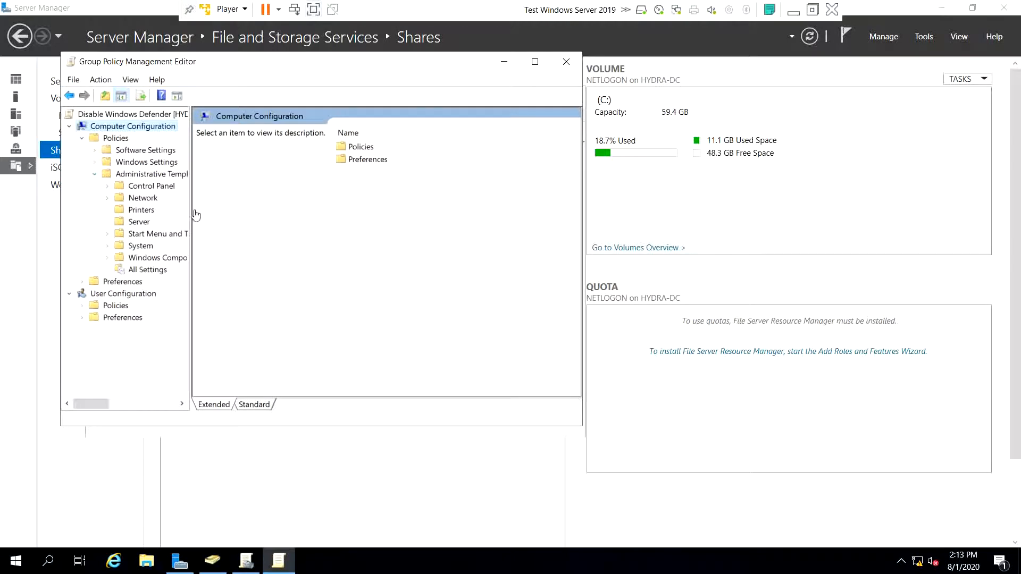
left_click(534, 64)
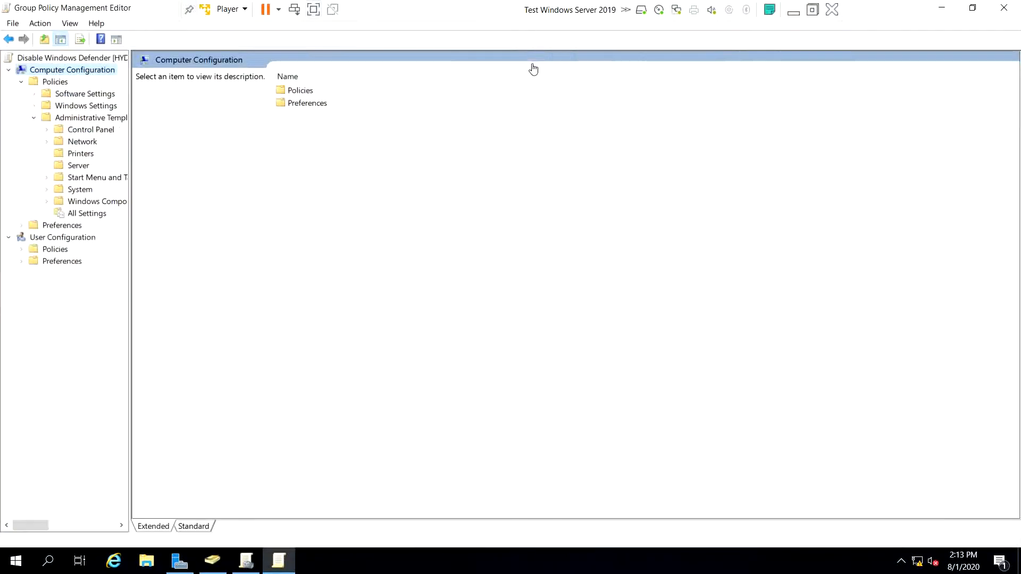
left_click_drag(130, 160, 237, 158)
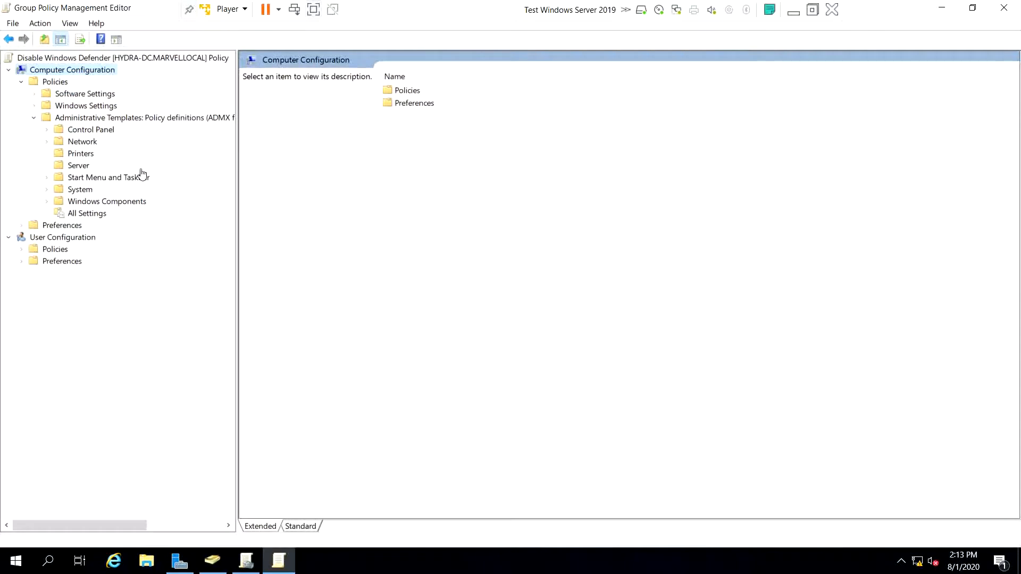
- Expand Windows Components and select Windows Defender Antivirus to list its subfolders and settings
left_click(46, 201)
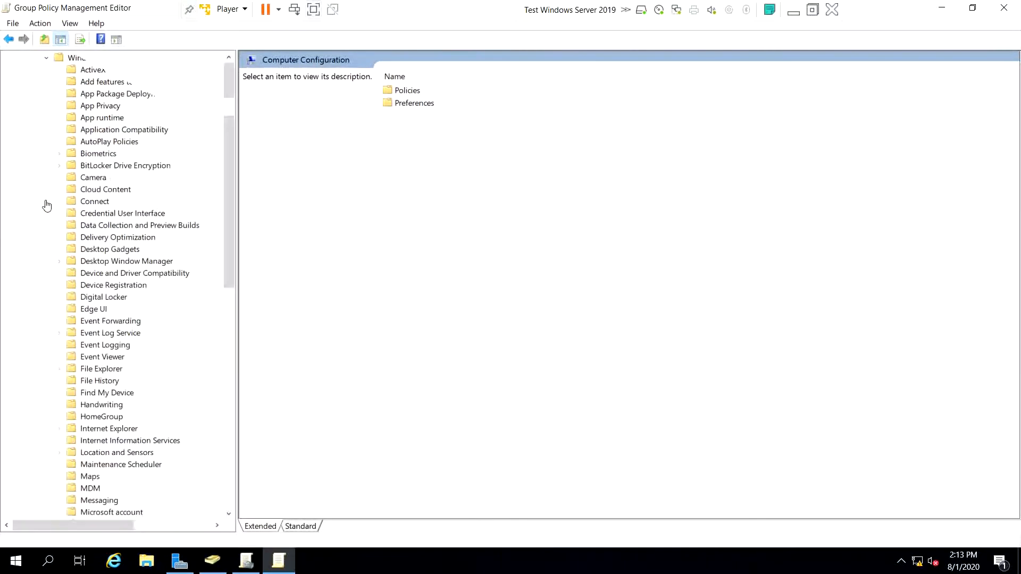
scroll(158, 278, "down", 2)
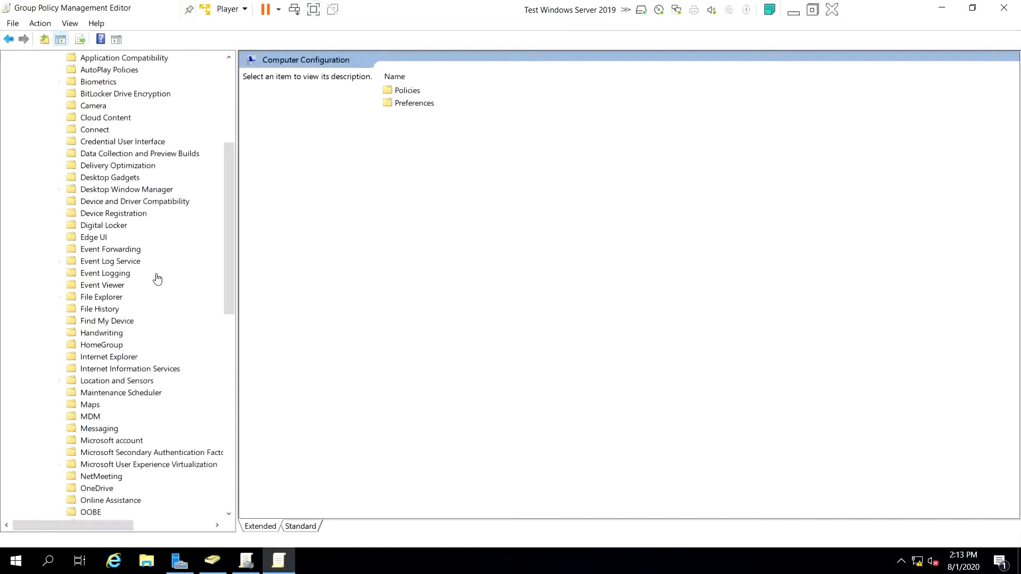
scroll(158, 279, "down", 3)
scroll(158, 277, "down", 9)
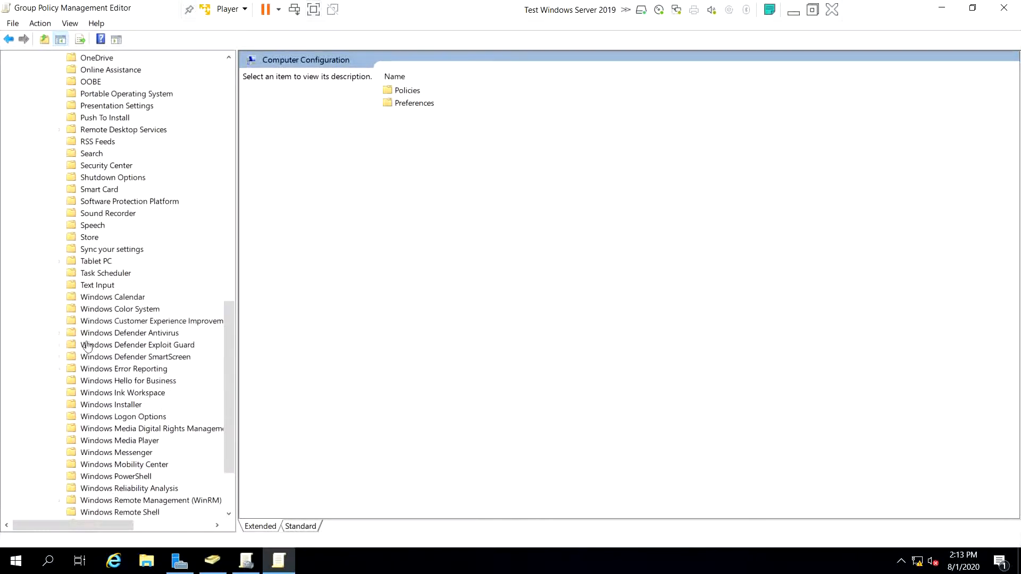
left_click(60, 334)
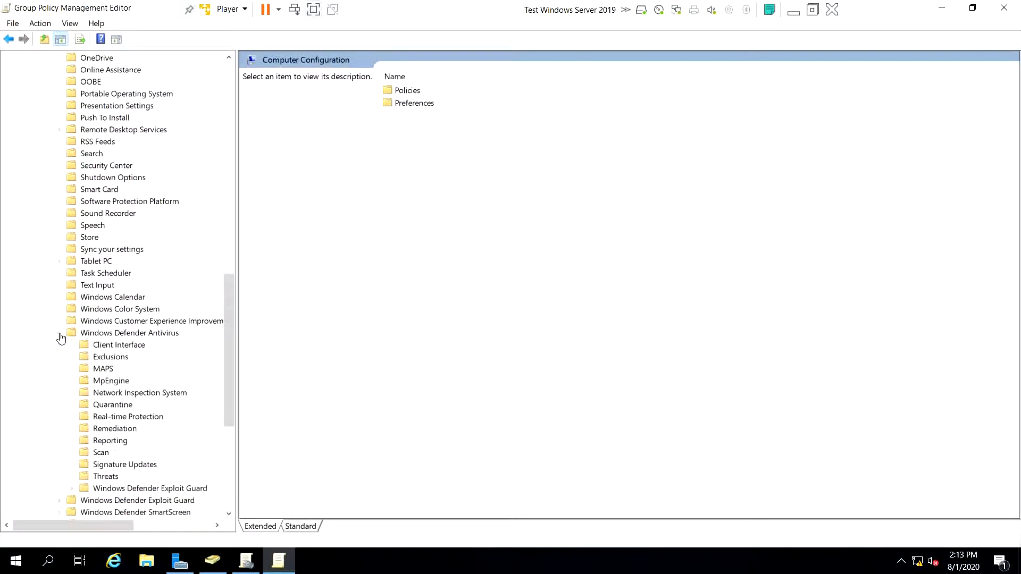
left_click(101, 334)
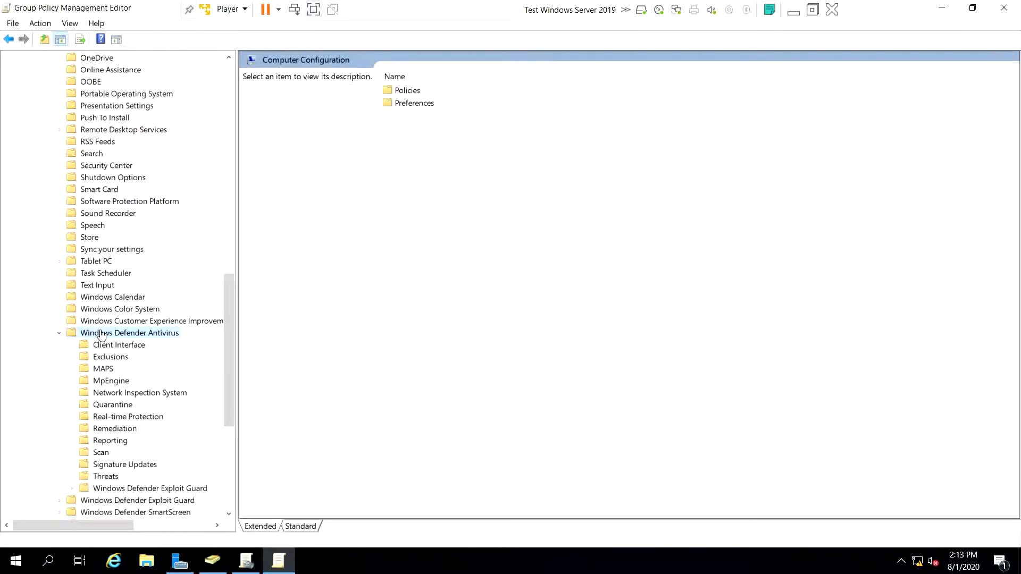
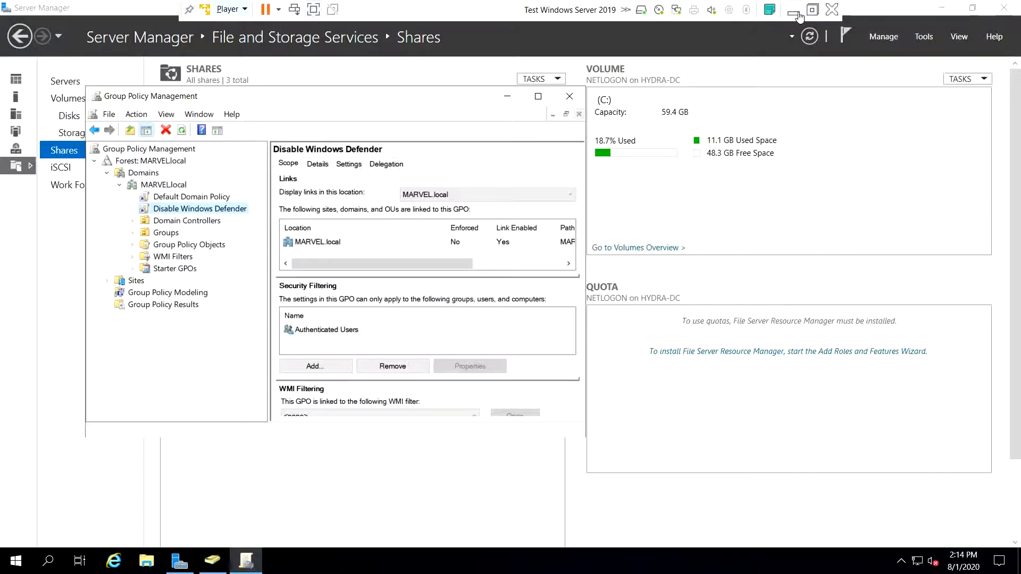
- Minimize the Windows Server VM and bring the Windows 10 x64 VM's desktop to the front
left_click(799, 15)
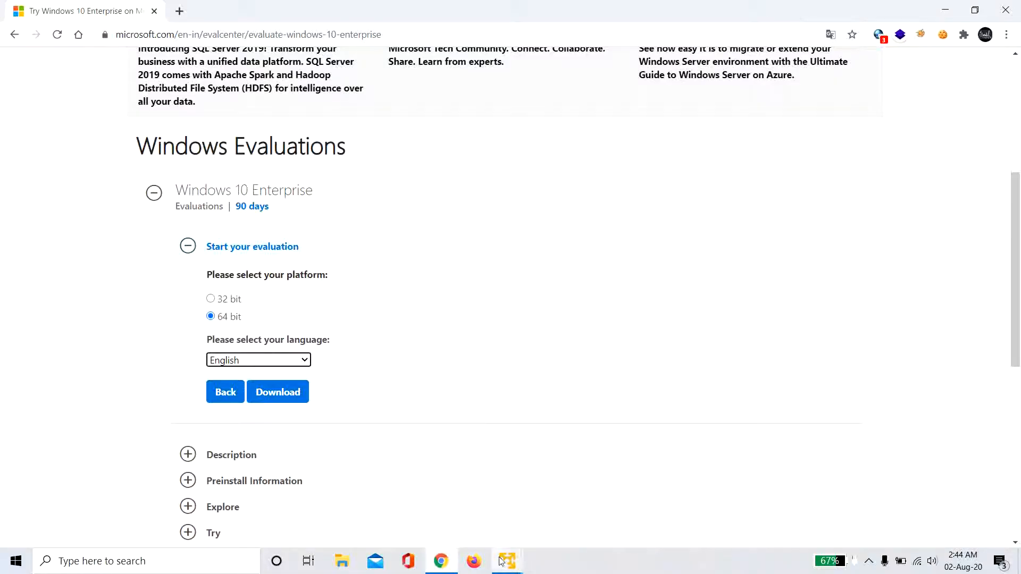
mouse_move(502, 561)
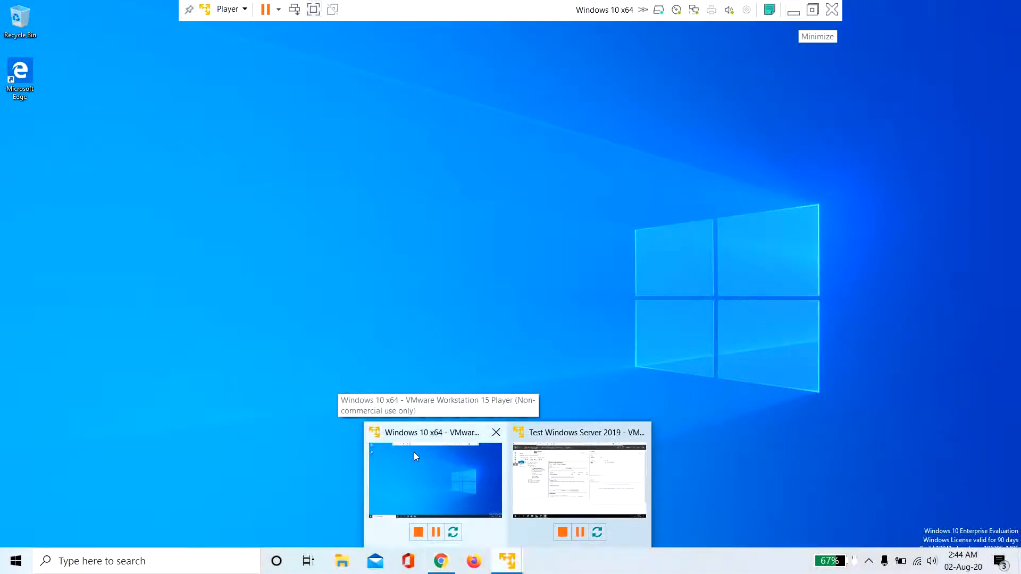
left_click(414, 452)
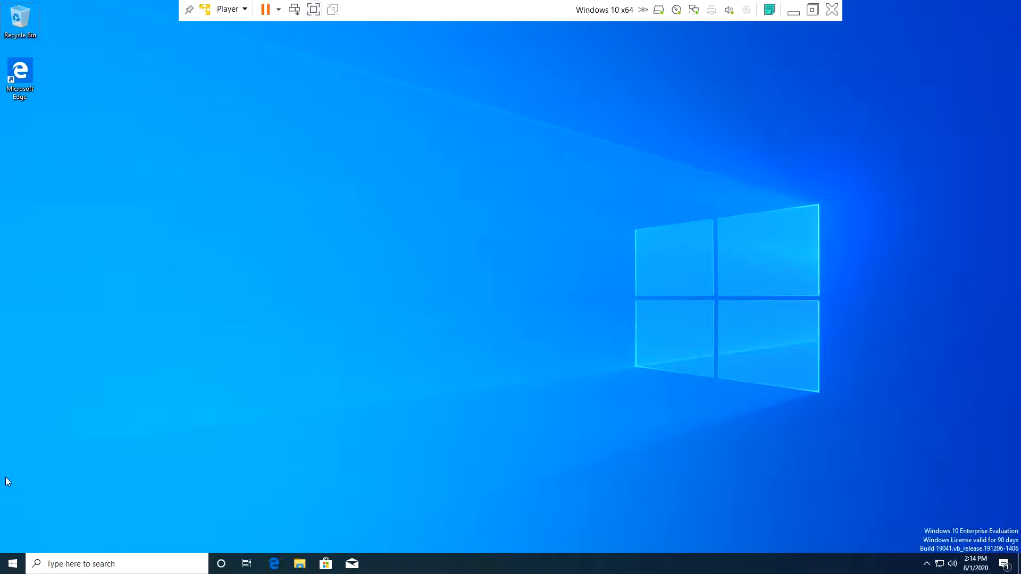
left_click(12, 568)
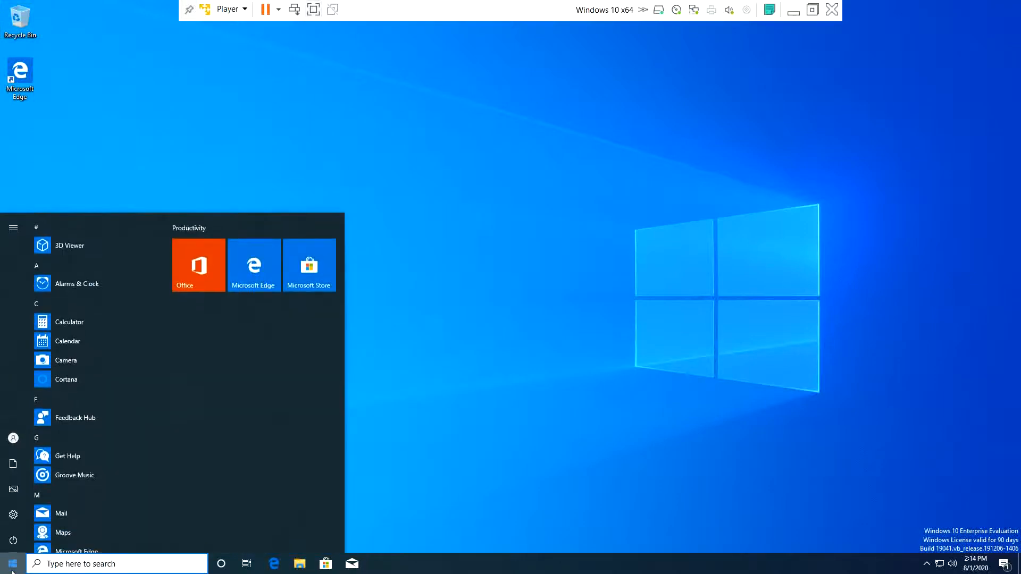
left_click(300, 568)
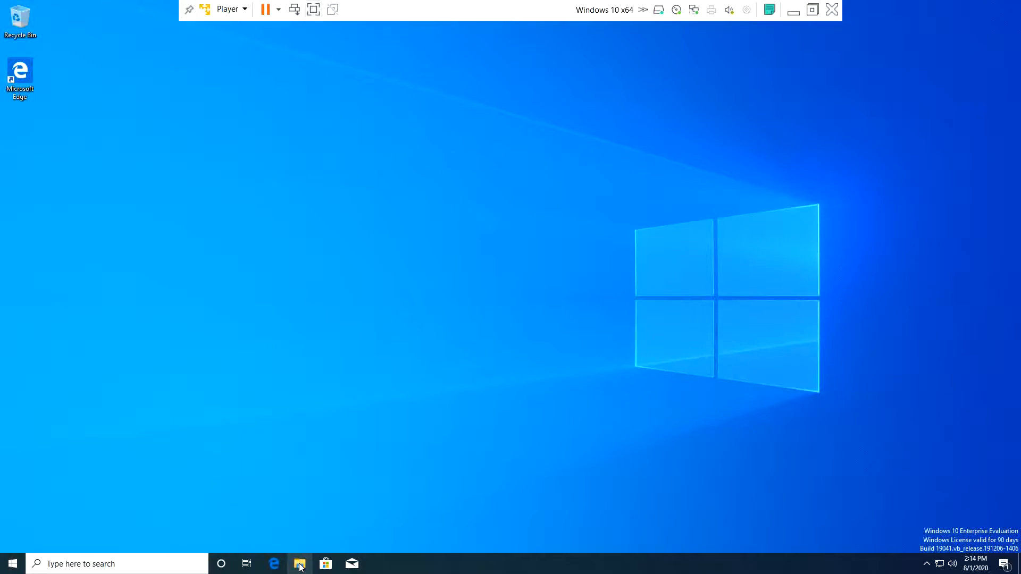
- Create a new folder named Share at the root of Local Disk (C:)
left_click(300, 568)
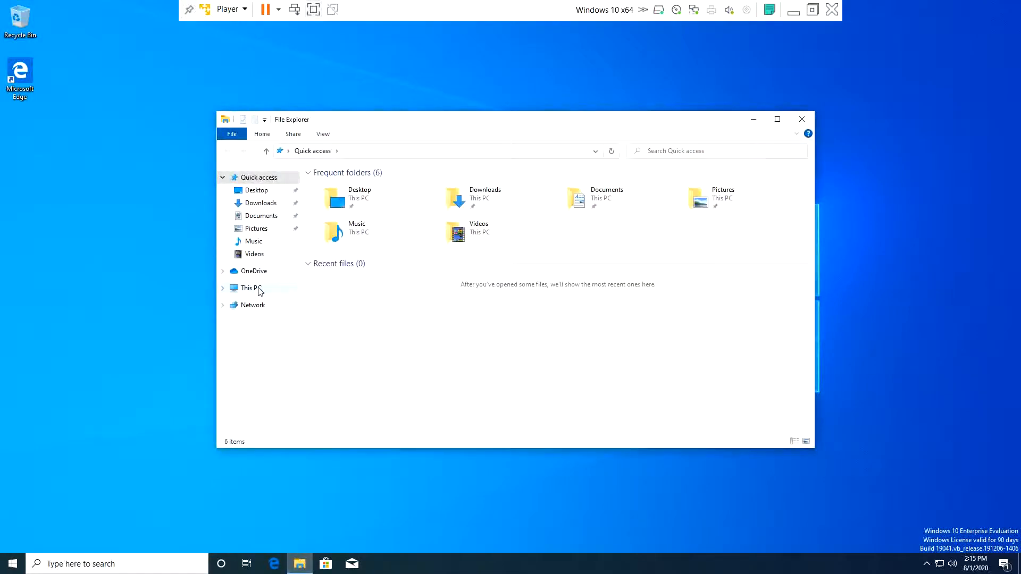
left_click(260, 292)
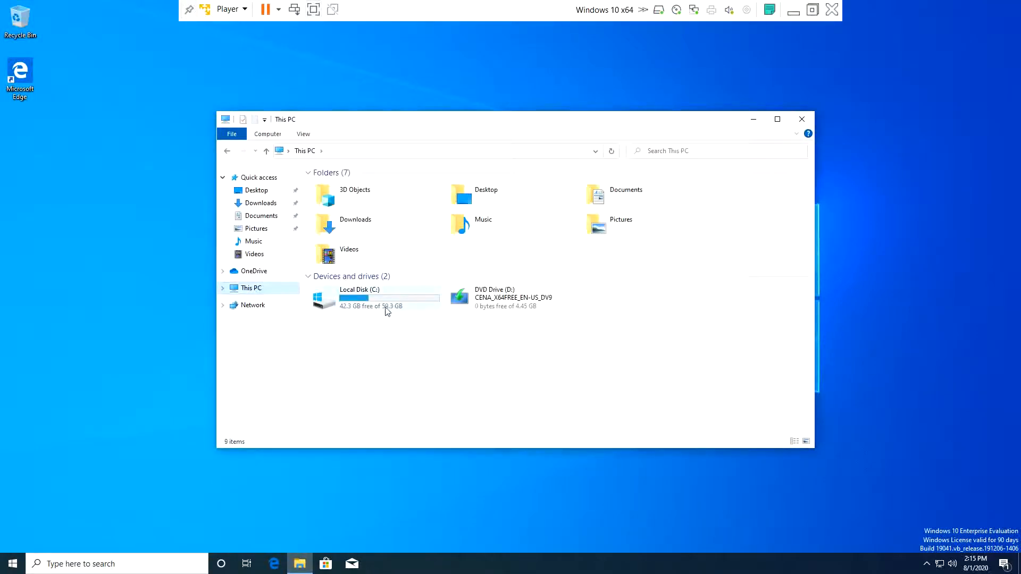
double_click(387, 311)
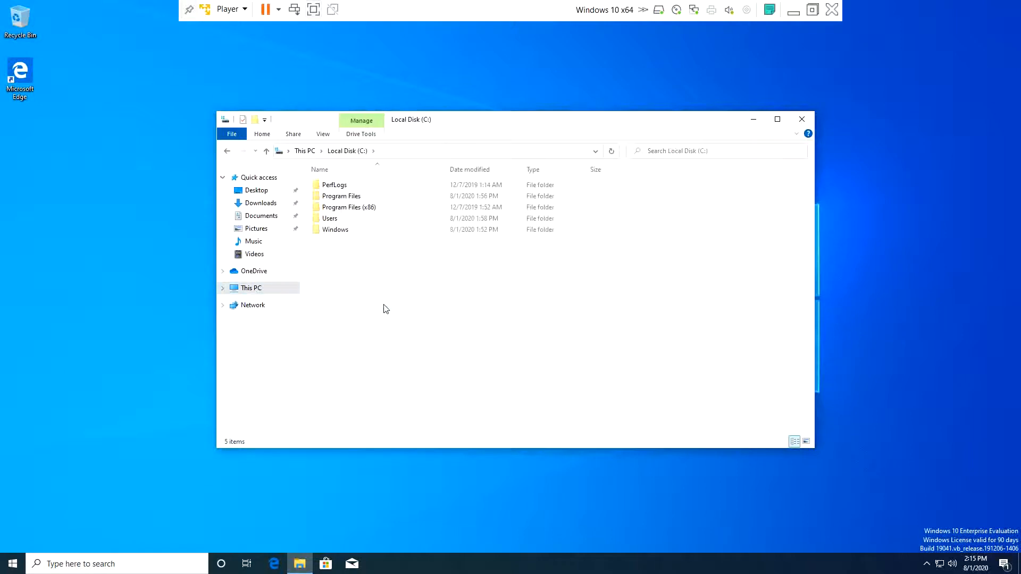
key("ctrl+shift+n")
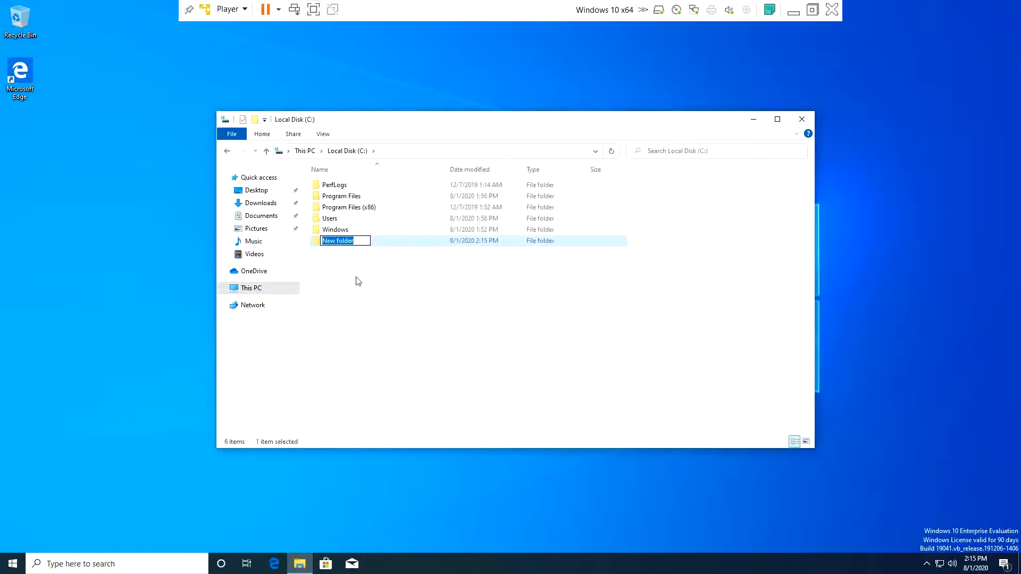
type("Share")
key("Return")
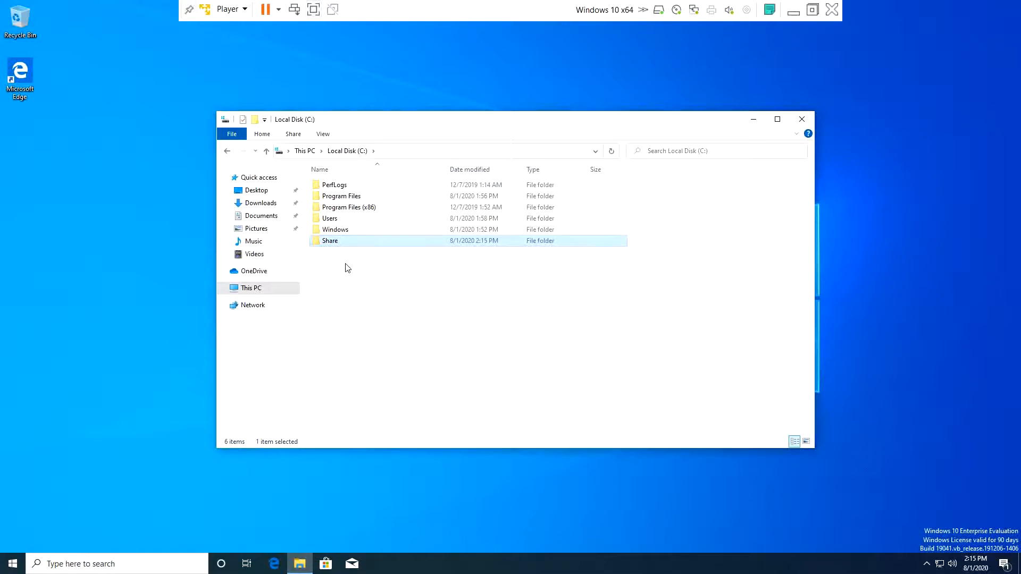
- Share the Share folder as \\THEPUNISHER\Share with network discovery turned on, then close Explorer
right_click(347, 244)
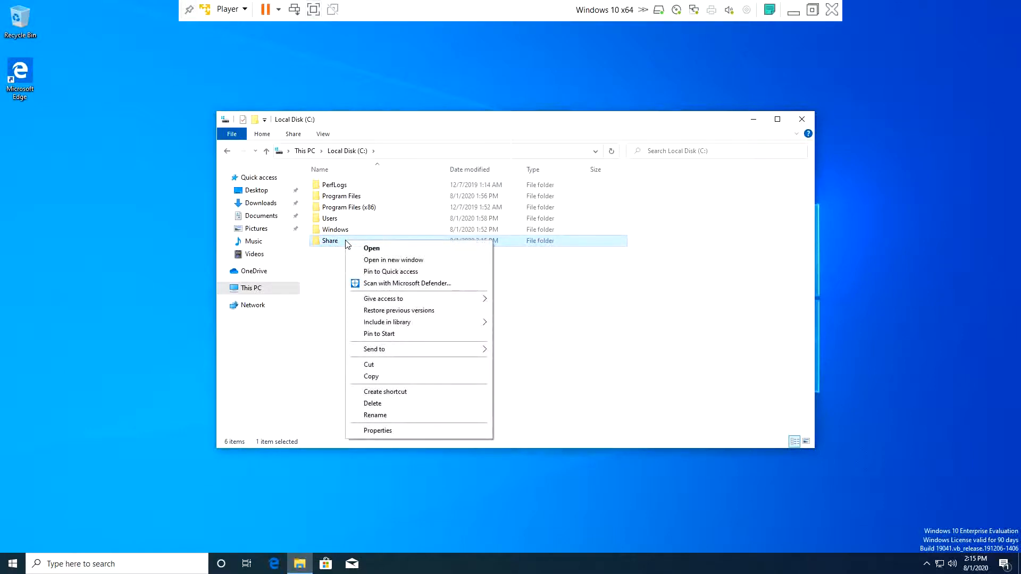
left_click(375, 432)
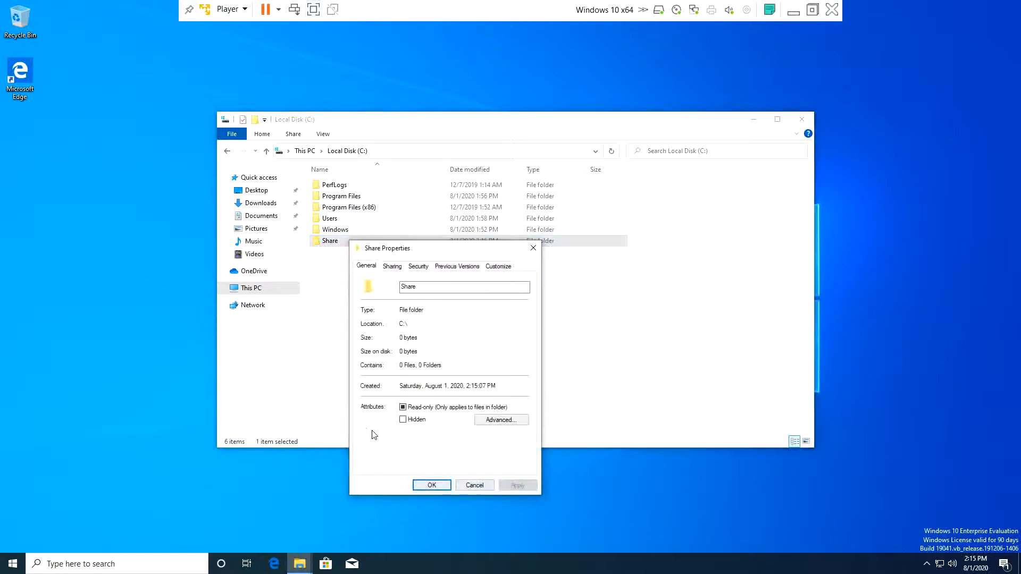
left_click(393, 267)
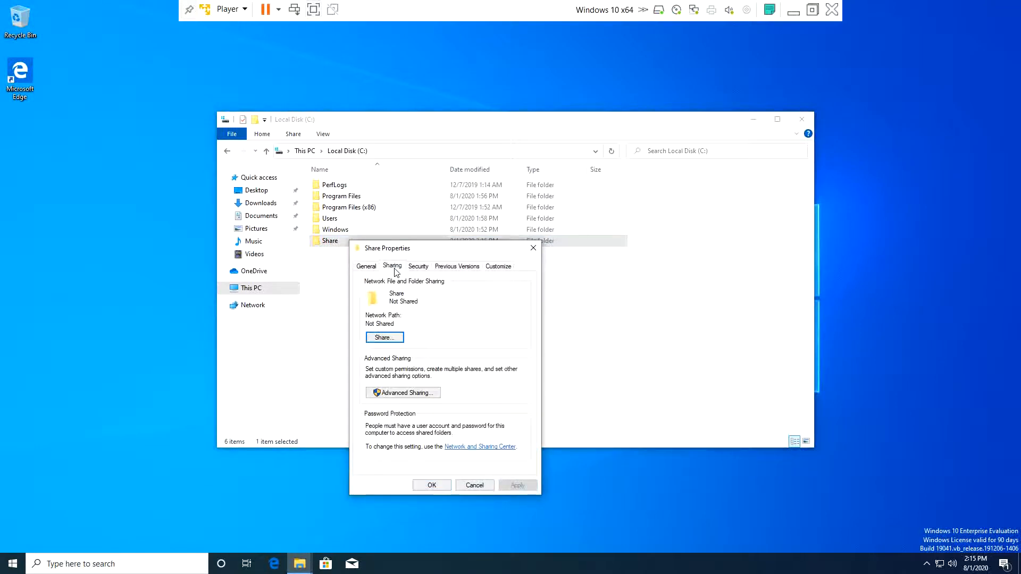
left_click(384, 337)
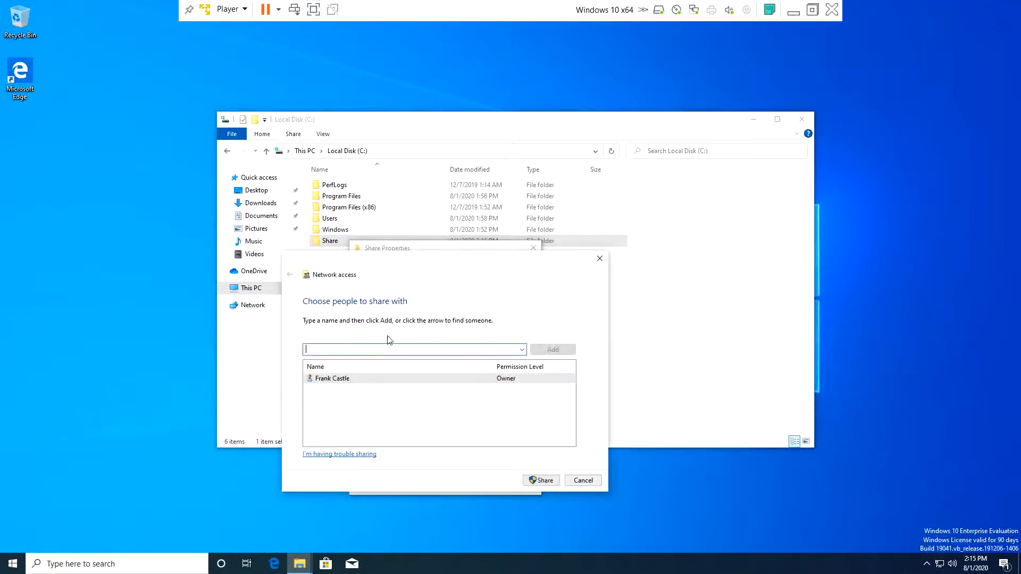
left_click(536, 482)
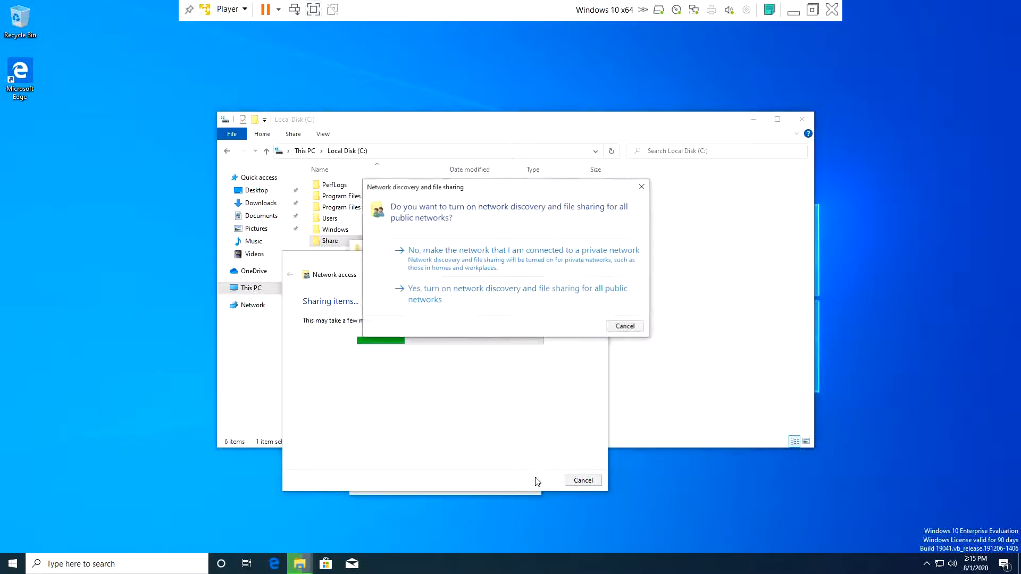
left_click(470, 296)
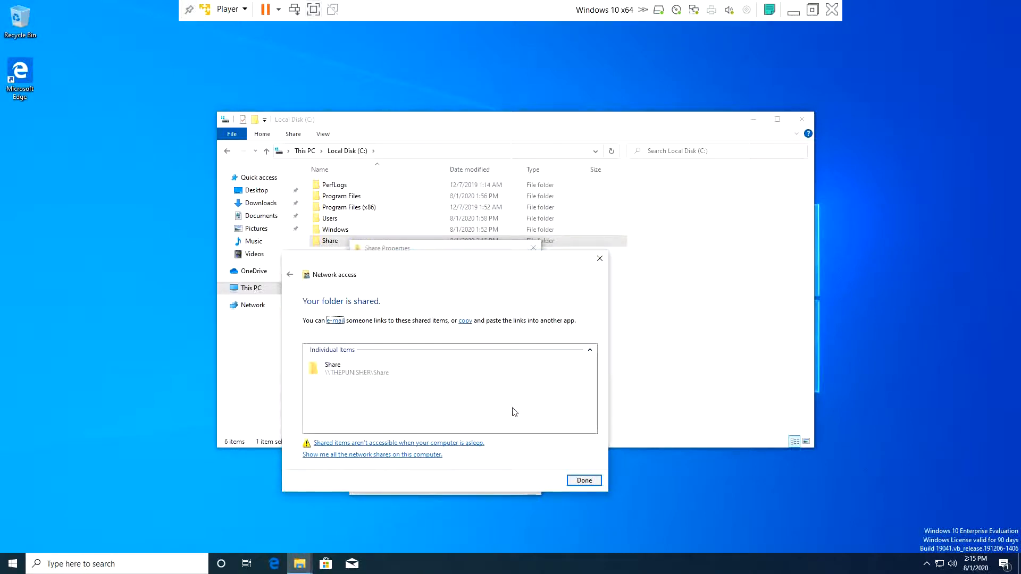
left_click(586, 481)
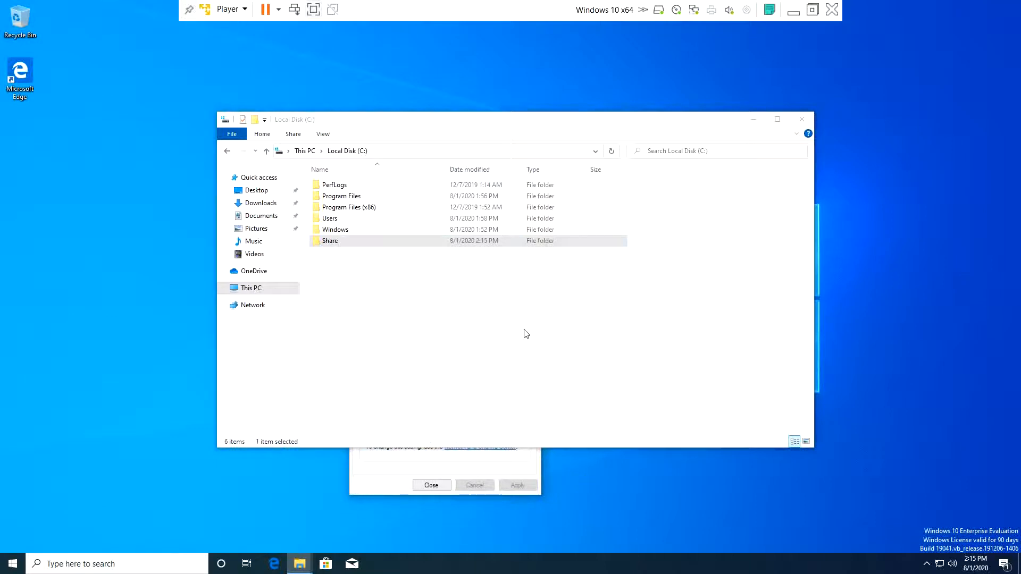
left_click(802, 118)
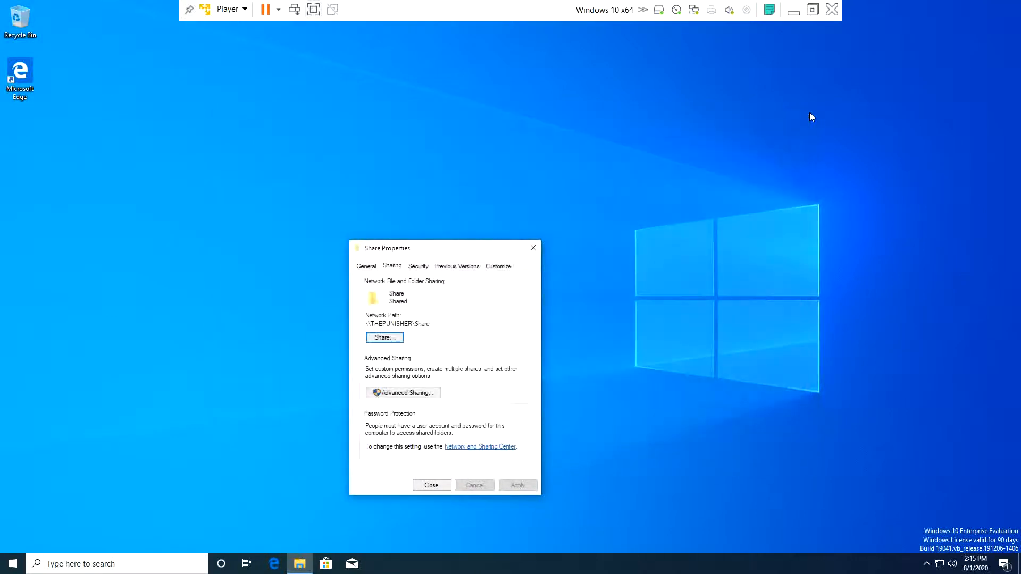
- Close Share Properties, switch to the Server VM and minimize Group Policy Management
left_click(535, 250)
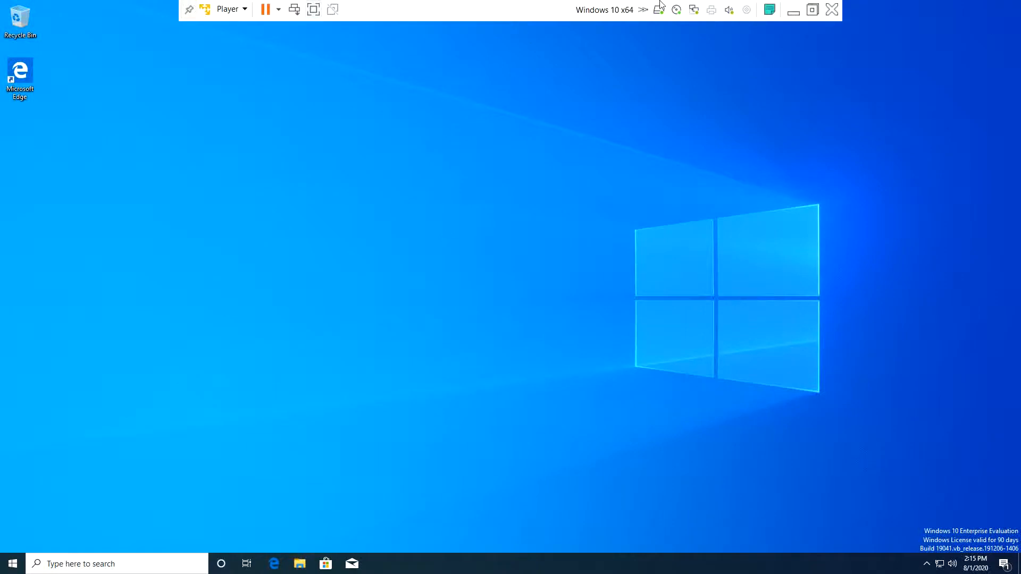
left_click(792, 11)
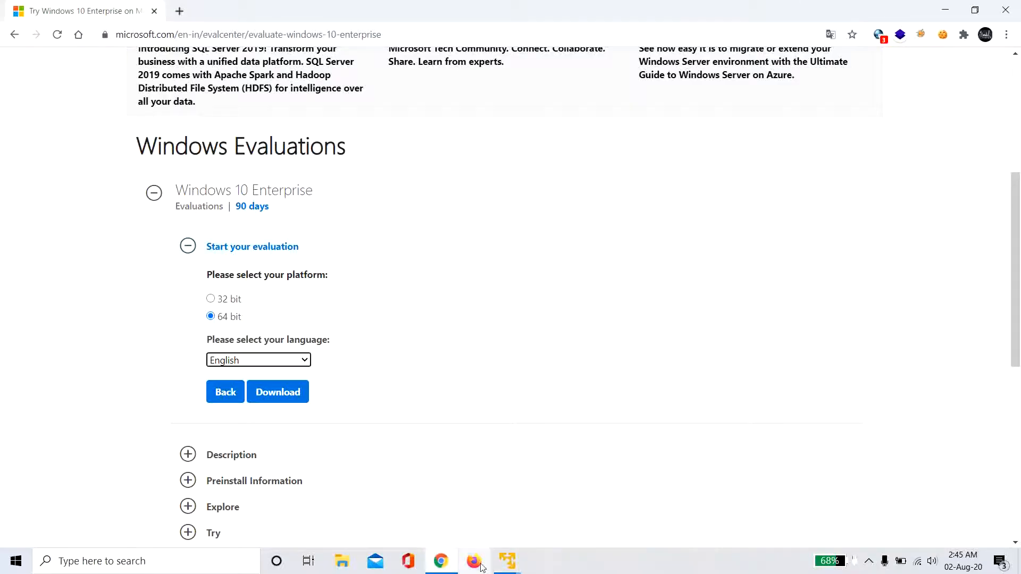
mouse_move(508, 561)
left_click(565, 494)
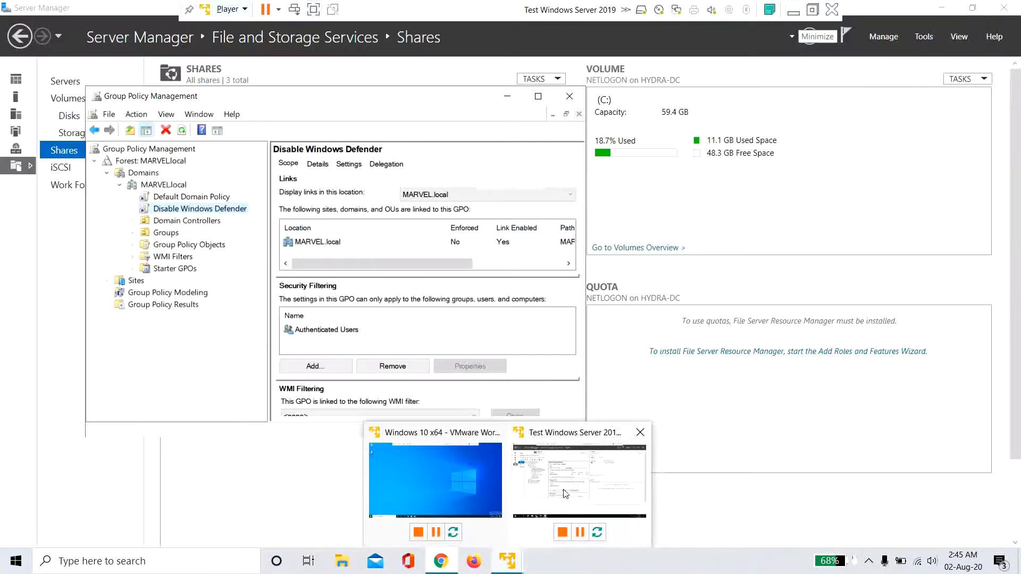
left_click(510, 100)
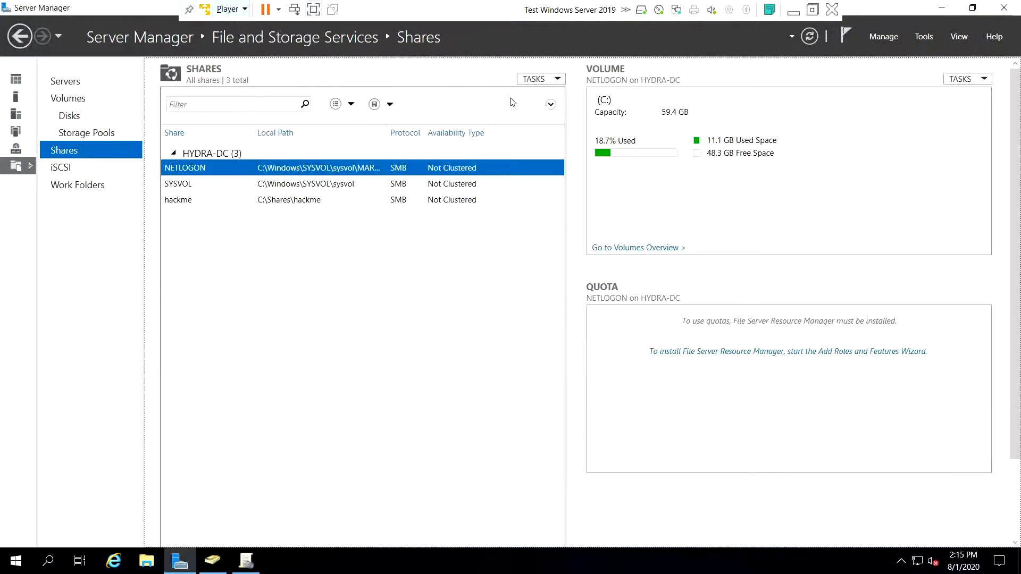
- Run ipconfig in the server's Command Prompt, copy IPv4 address 192.168.233.162, and minimize the player
key("super")
type("cmd")
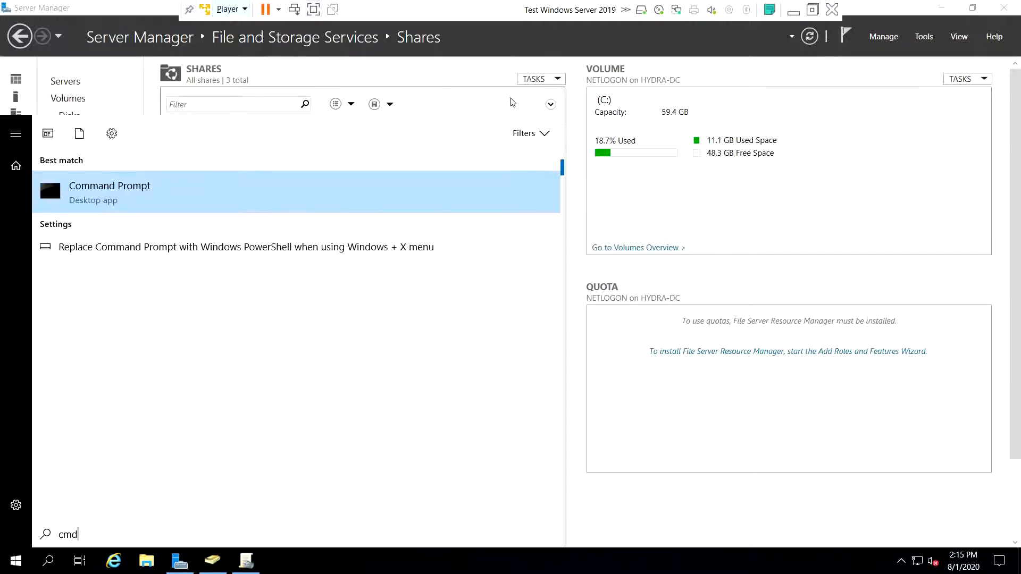
key("Return")
type("ipconfig")
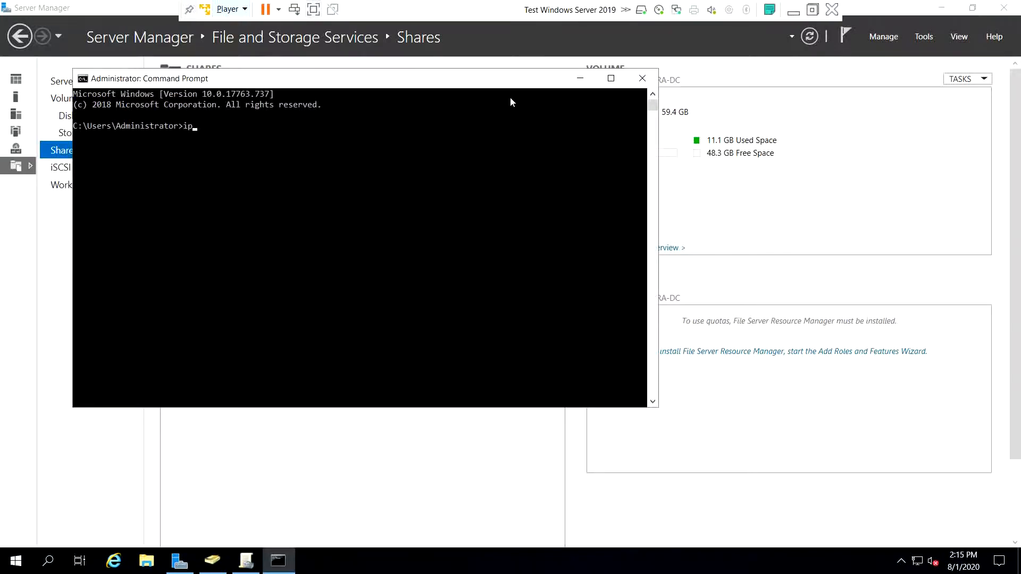
key("Return")
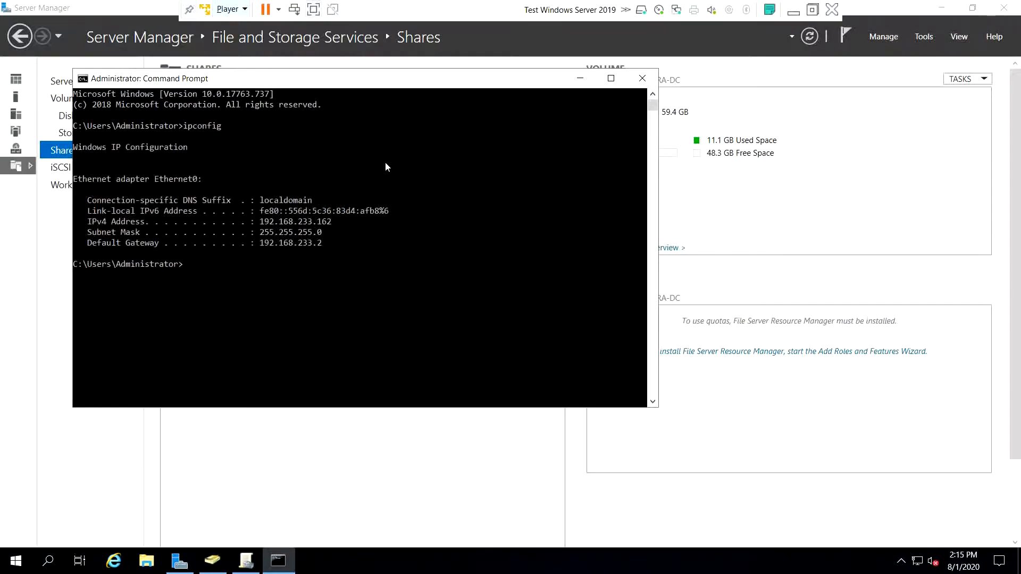
double_click(276, 222)
key("ctrl+c")
right_click(276, 222)
left_click(795, 11)
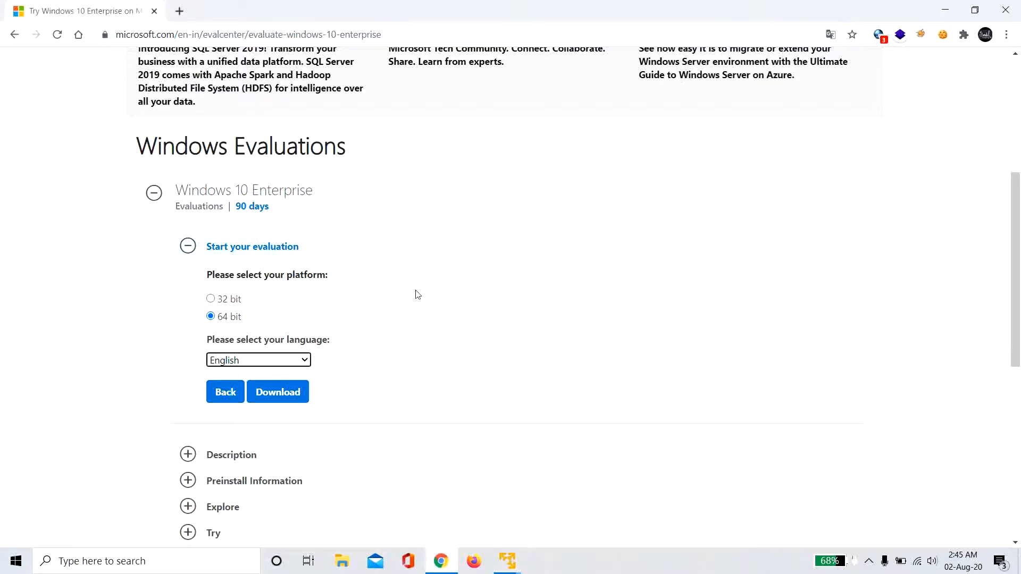
- In the Windows 10 VM, open Network & Internet settings' adapter list showing Ethernet0
key("alt+Tab")
key("Tab")
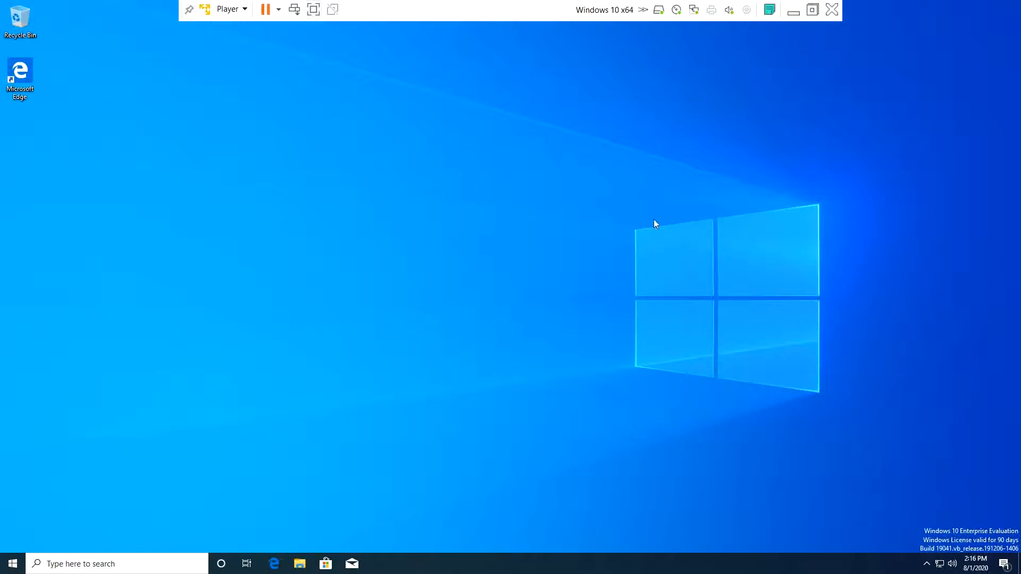
right_click(939, 564)
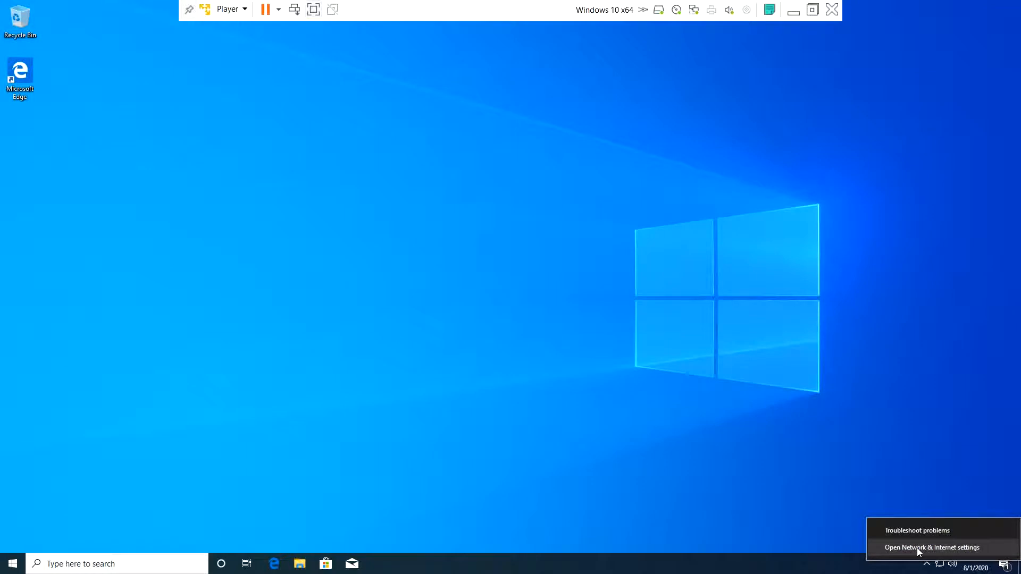
left_click(920, 548)
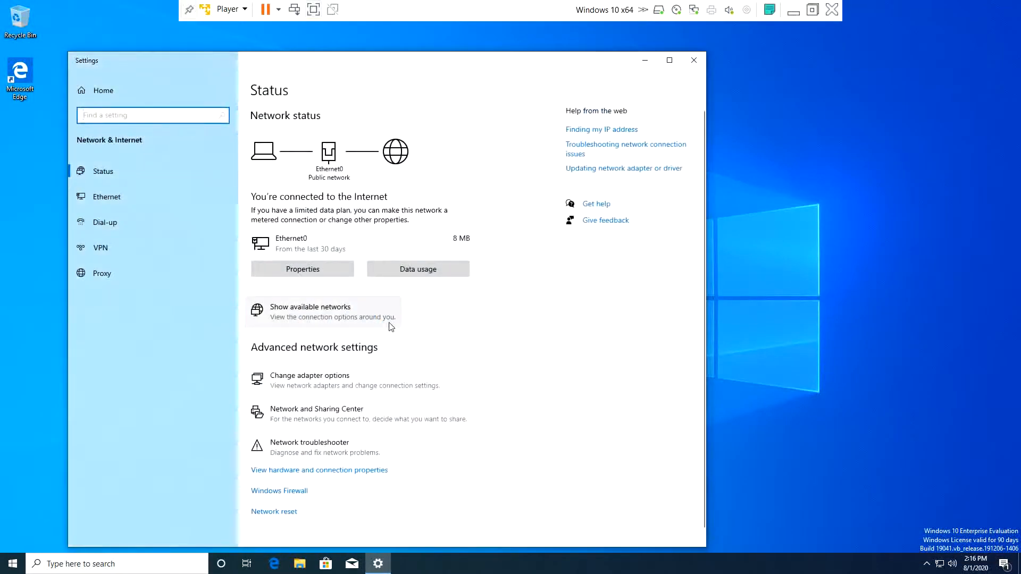
left_click(327, 379)
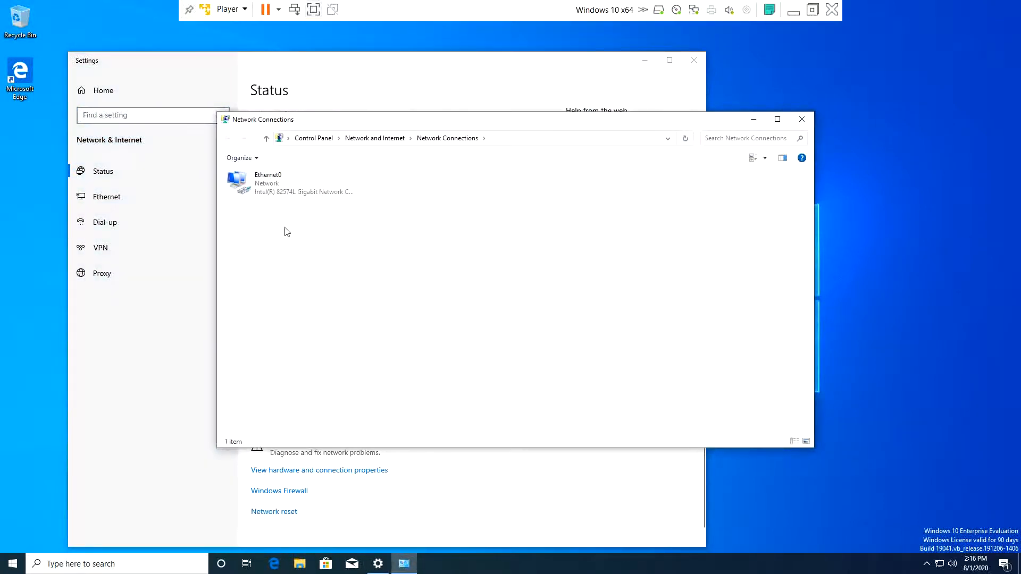
- Set Ethernet0's IPv4 preferred DNS server to 192.168.233.162 and close the network windows
right_click(298, 183)
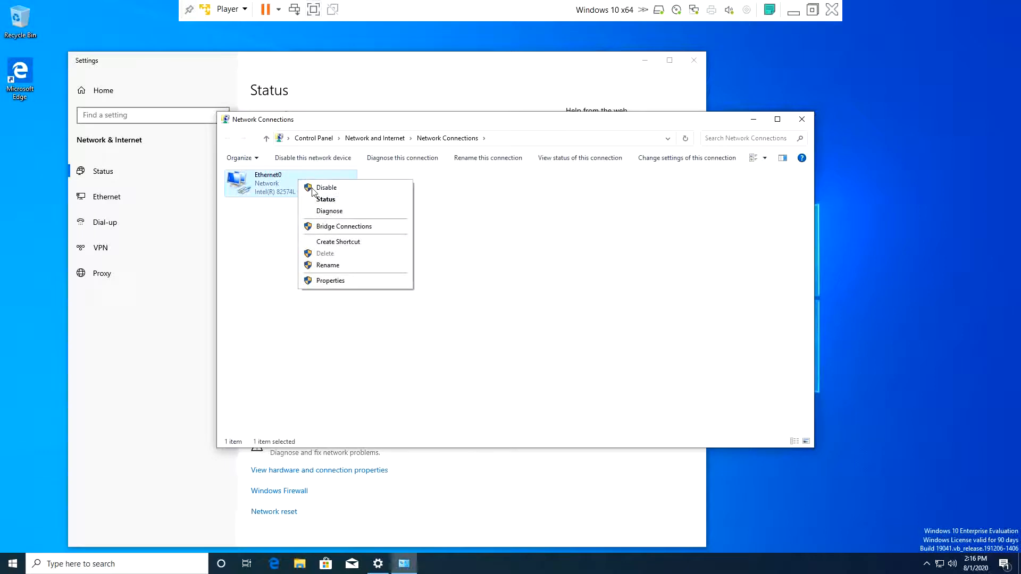
left_click(330, 281)
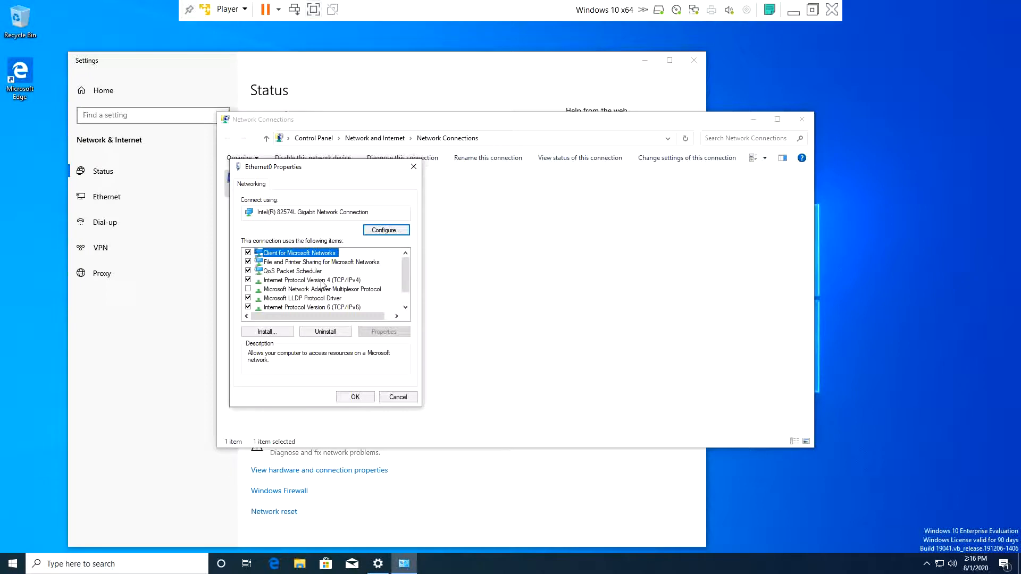
left_click(305, 283)
double_click(306, 282)
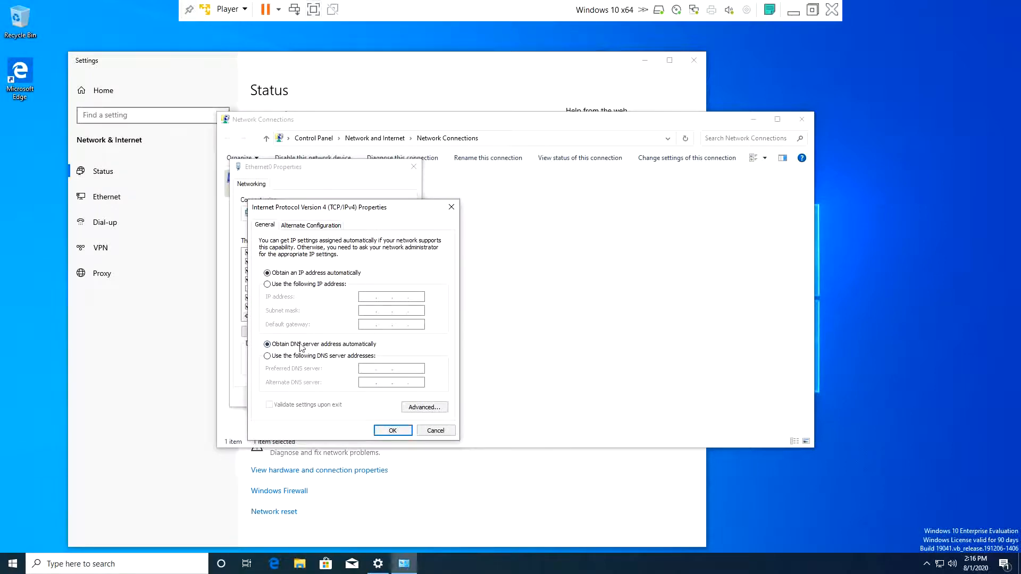
left_click(305, 361)
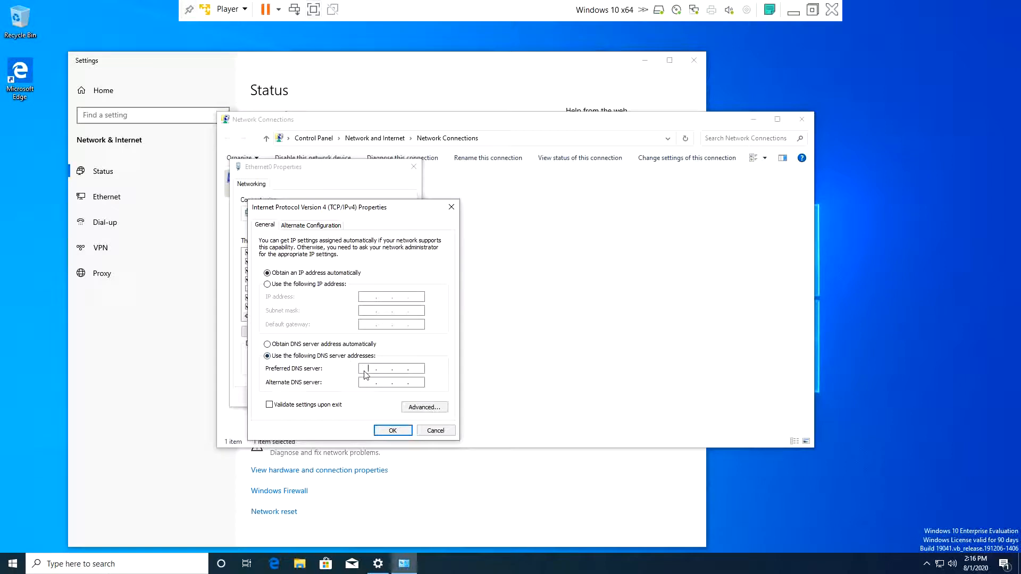
key("ctrl+v")
left_click(392, 430)
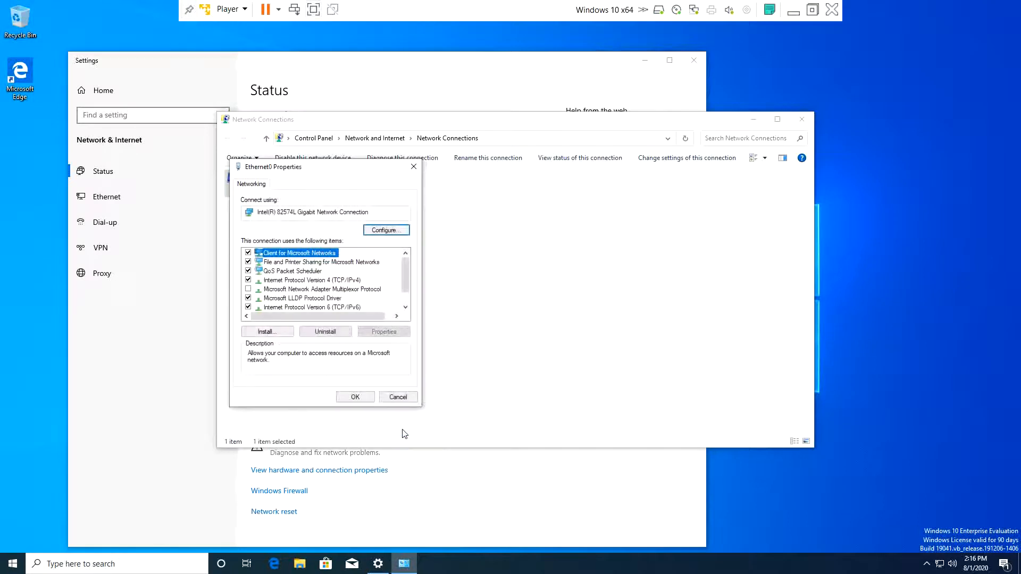
left_click(355, 397)
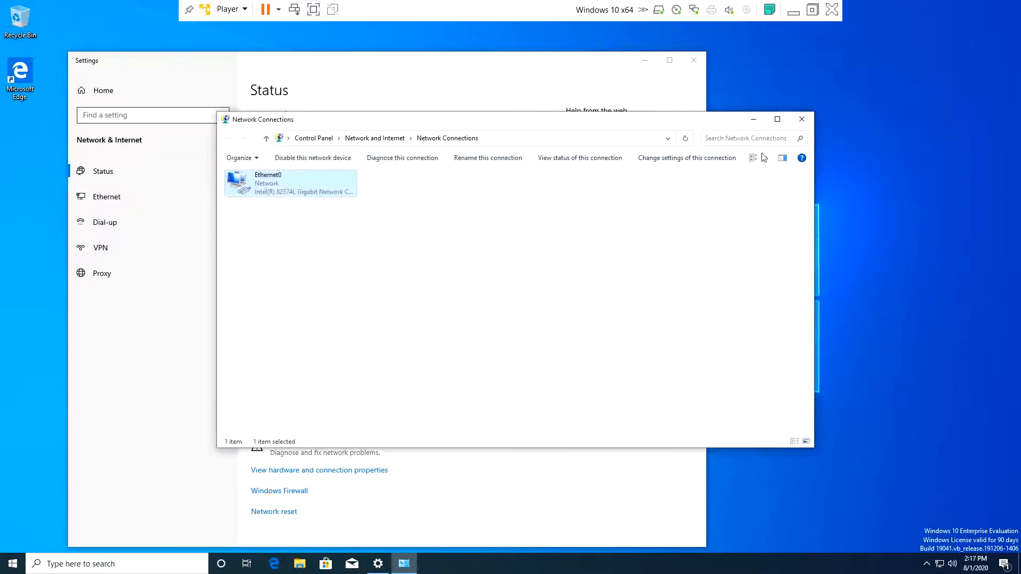
left_click(800, 123)
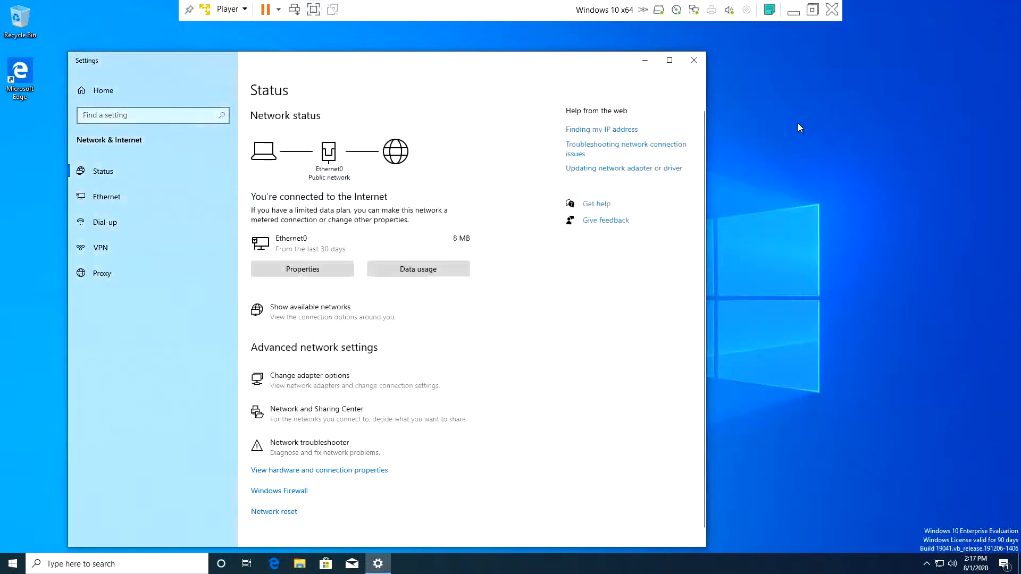
left_click(694, 60)
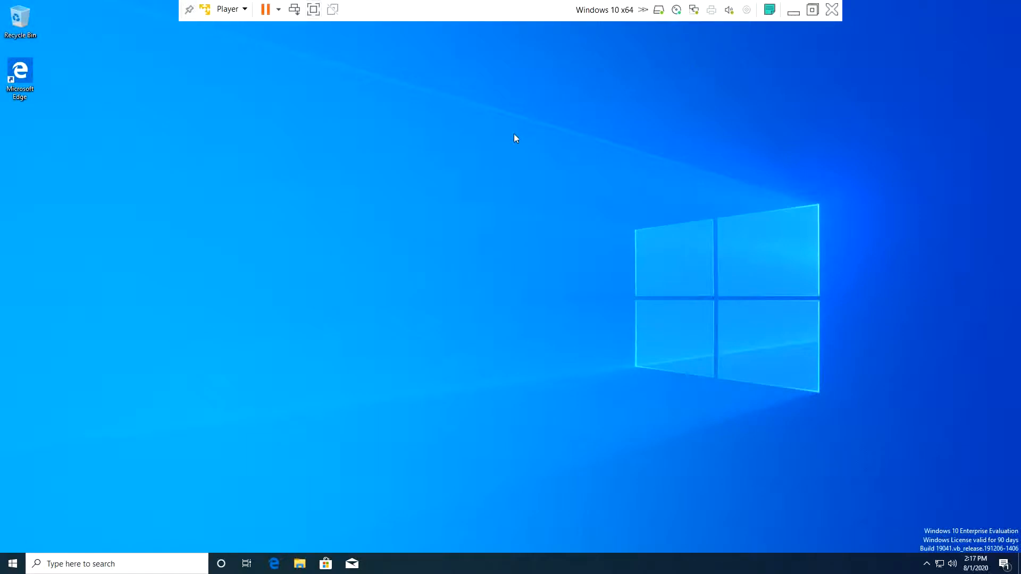
- Open Access work or school settings and choose to join a local Active Directory domain
key("super")
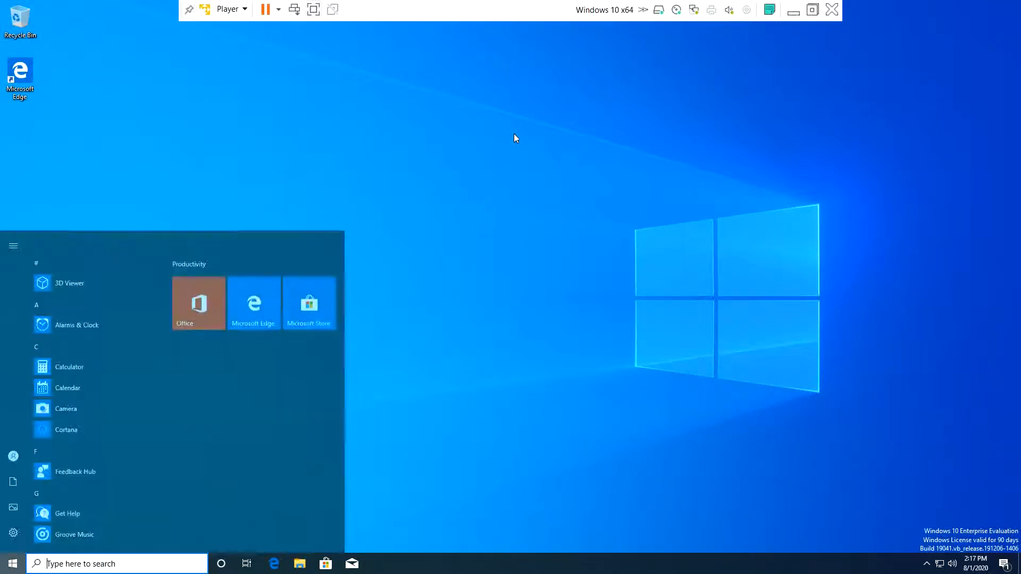
type("ac")
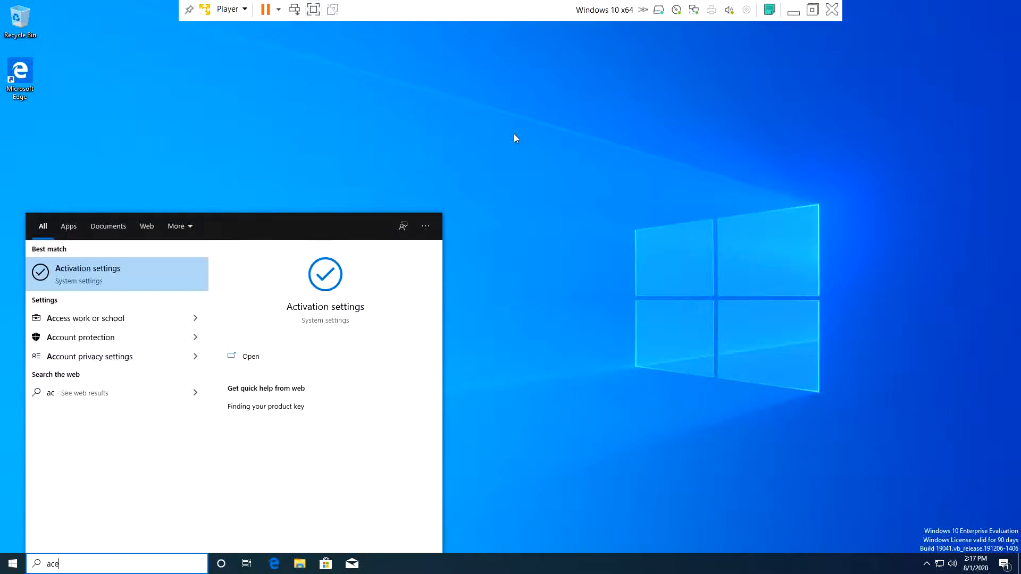
type("cess")
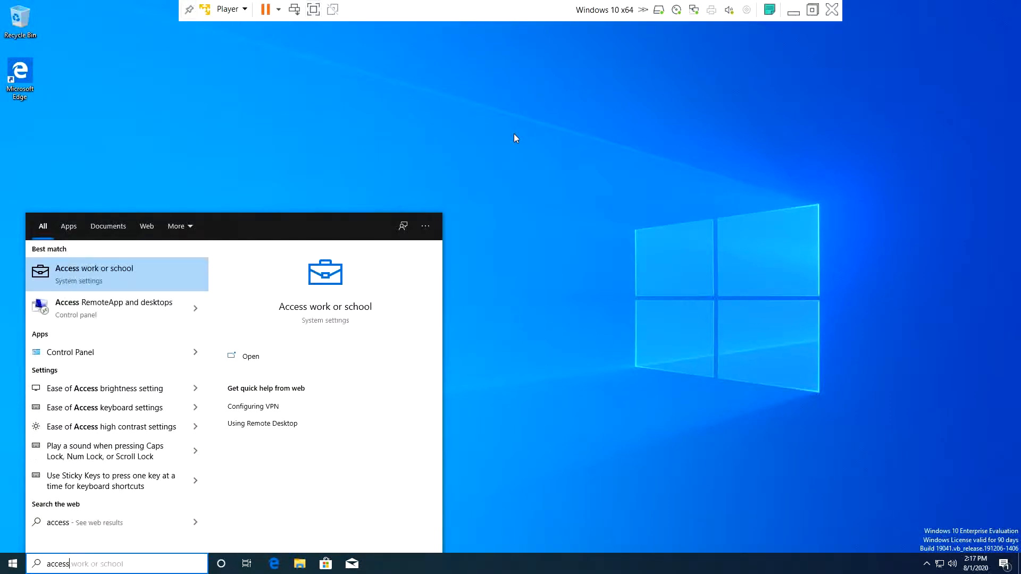
left_click(118, 271)
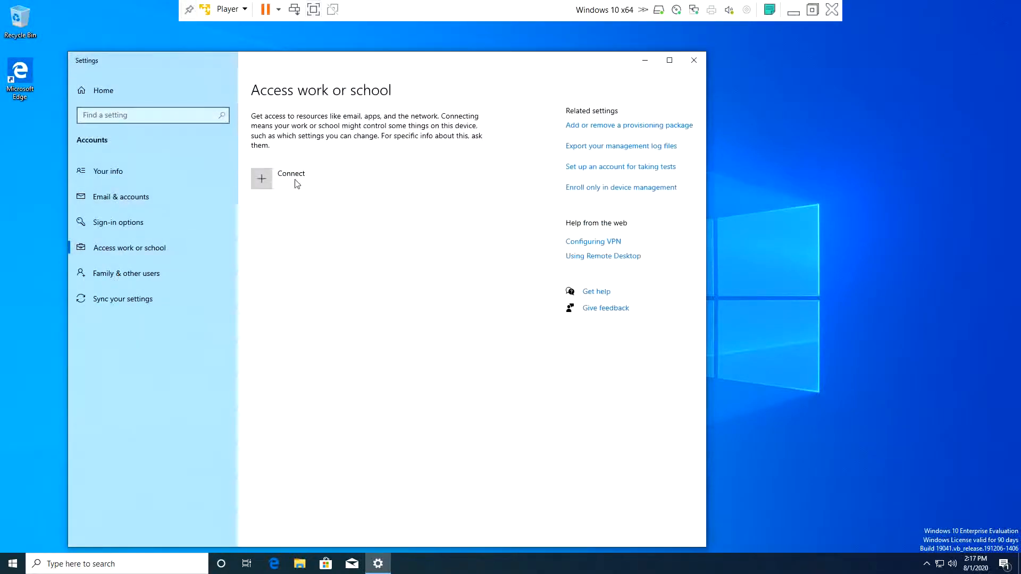
left_click(262, 178)
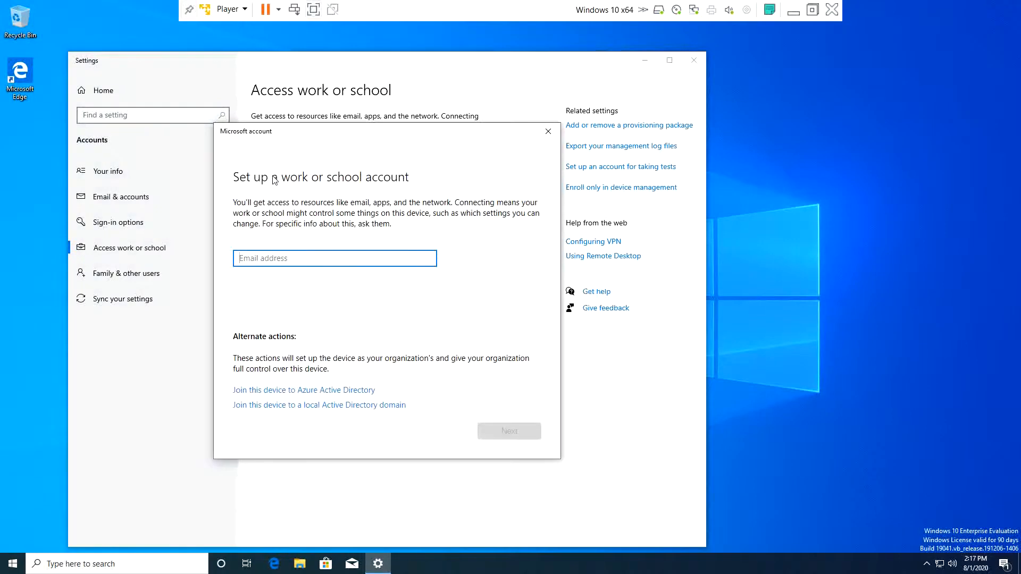
left_click(324, 405)
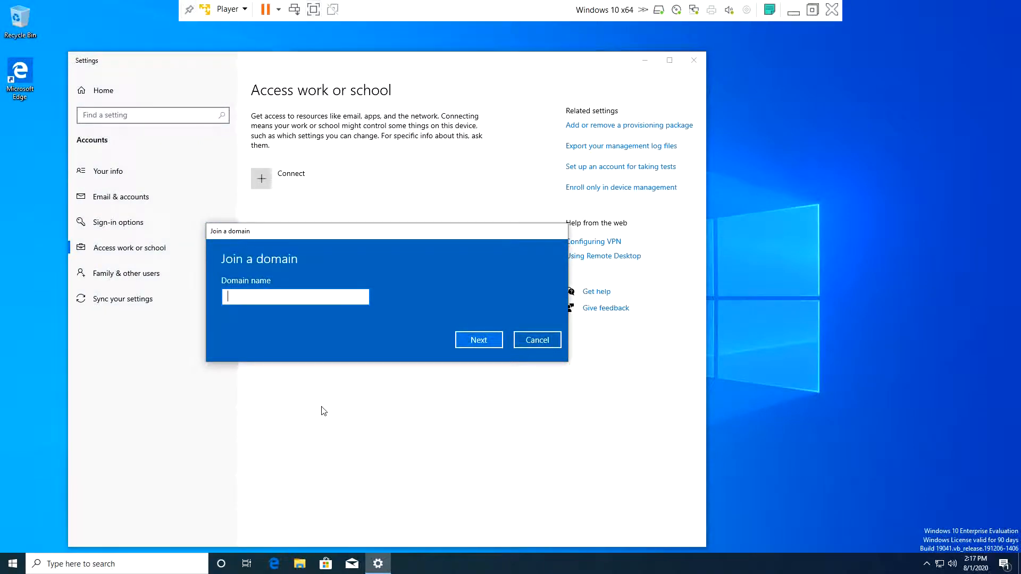
- Join domain MARVEL.local with the domain Administrator account and password, skipping adding a user
type("MARVEL.local")
left_click(477, 344)
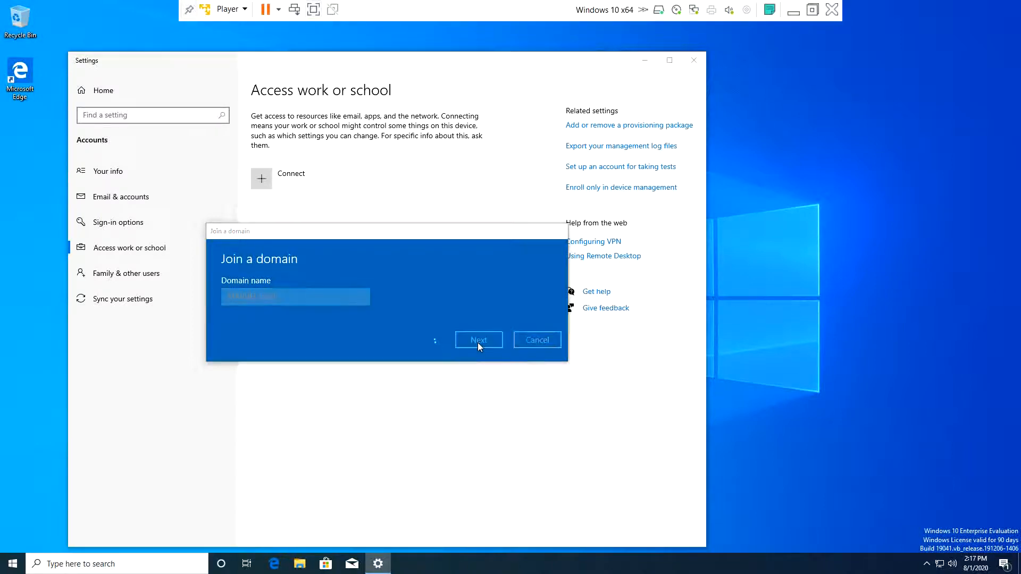
type("A")
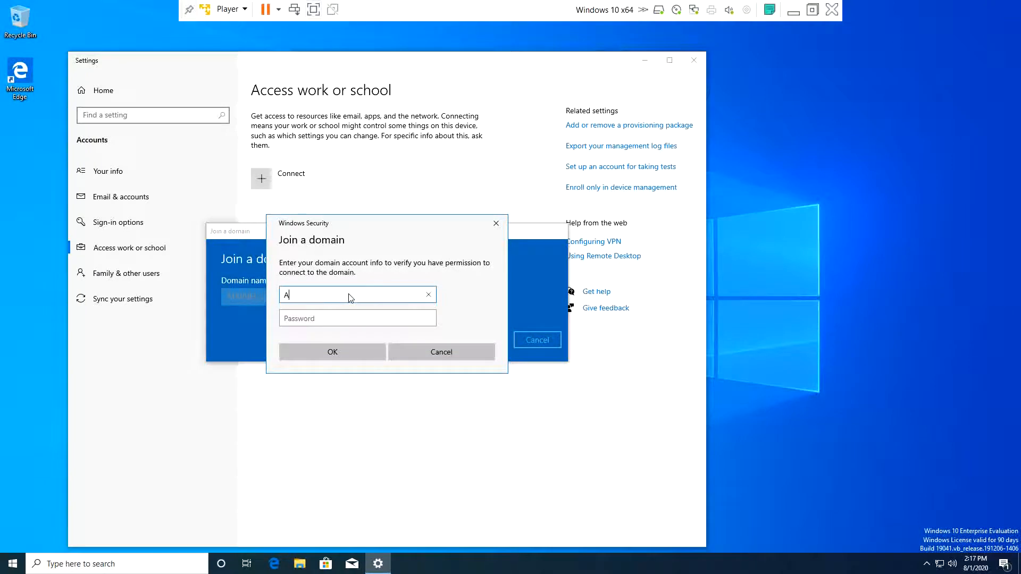
type("dministrator")
key("Tab")
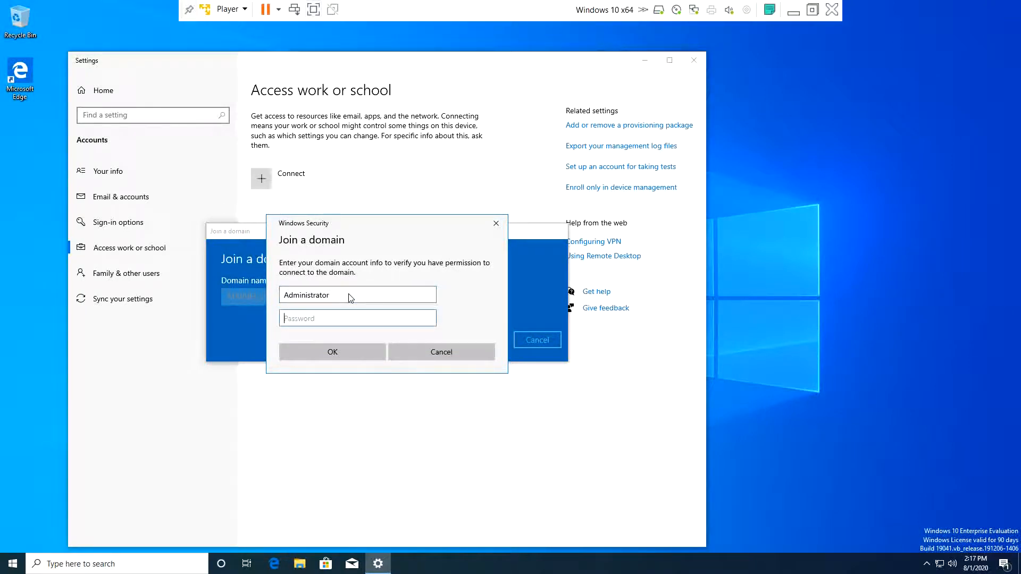
type("Password01123")
left_click(335, 351)
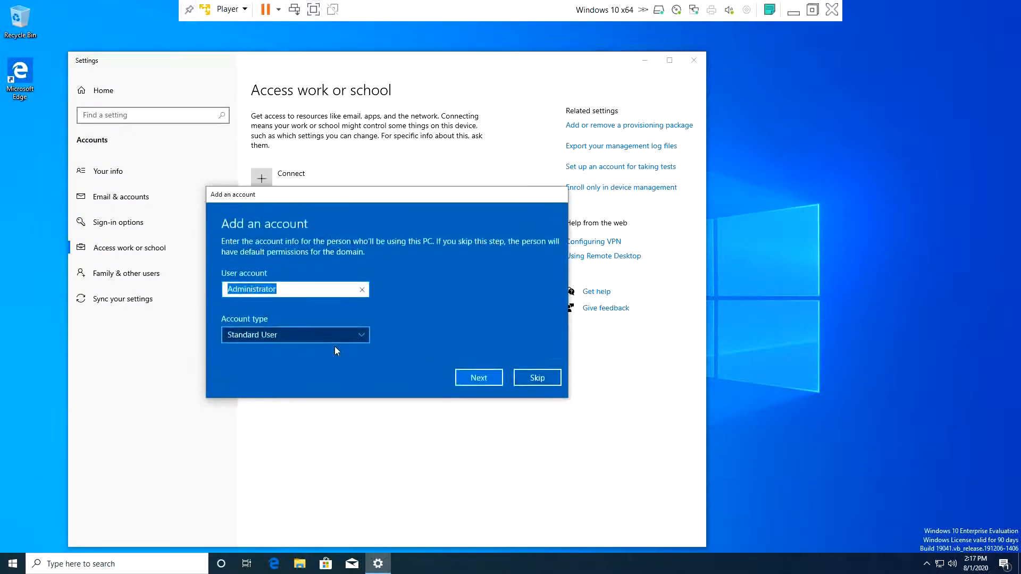
left_click(534, 378)
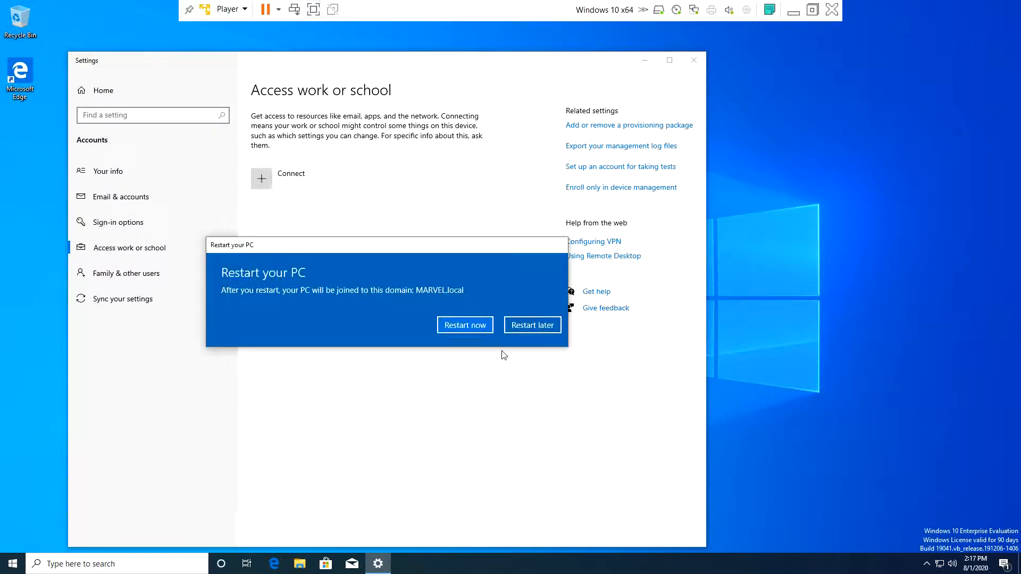
- Restart the VM, then sign in as Other user with the domain user's name and password
left_click(470, 321)
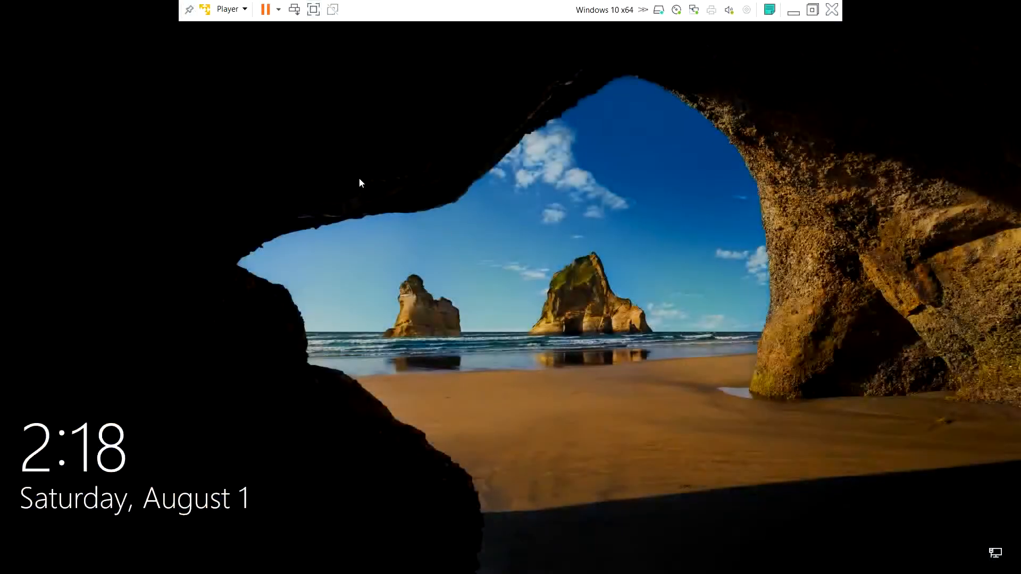
left_click(359, 182)
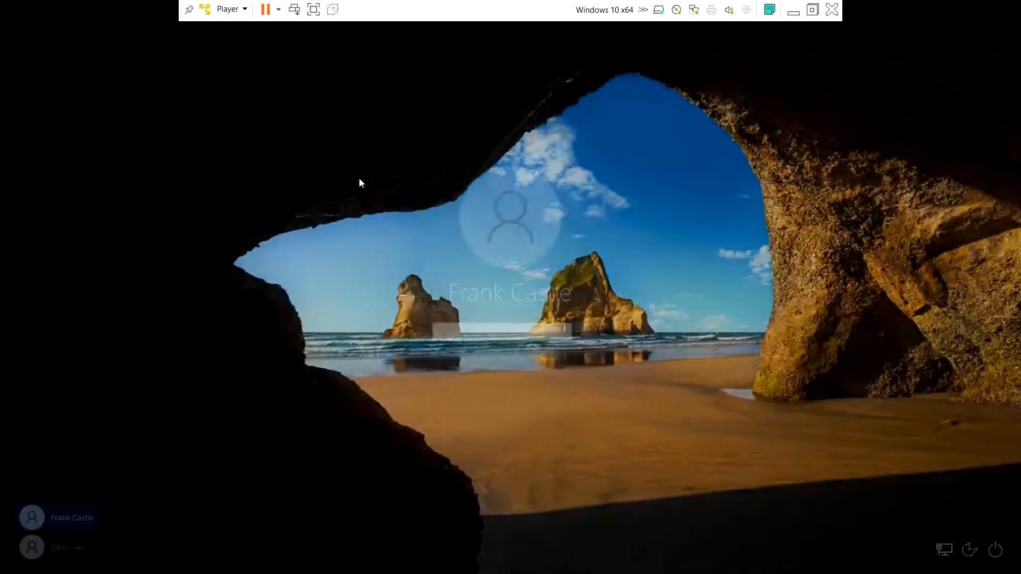
left_click(58, 545)
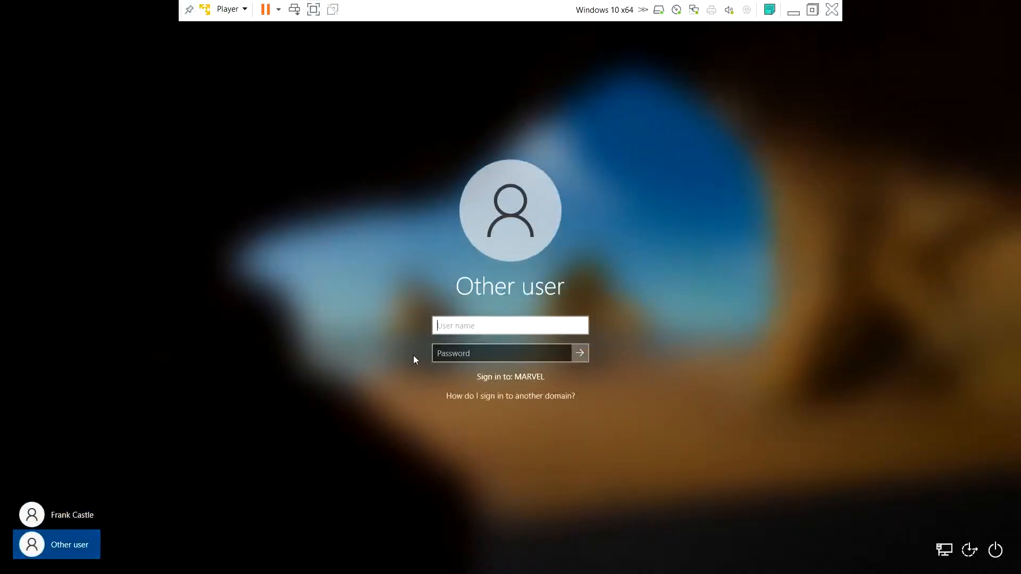
left_click(483, 324)
type("fcastle")
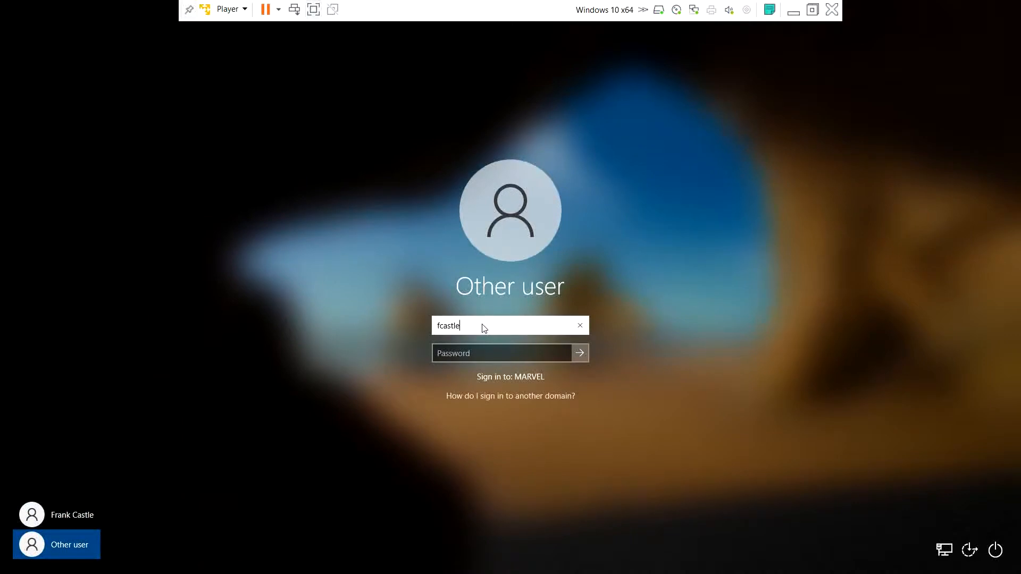
key("Tab")
type("Pa")
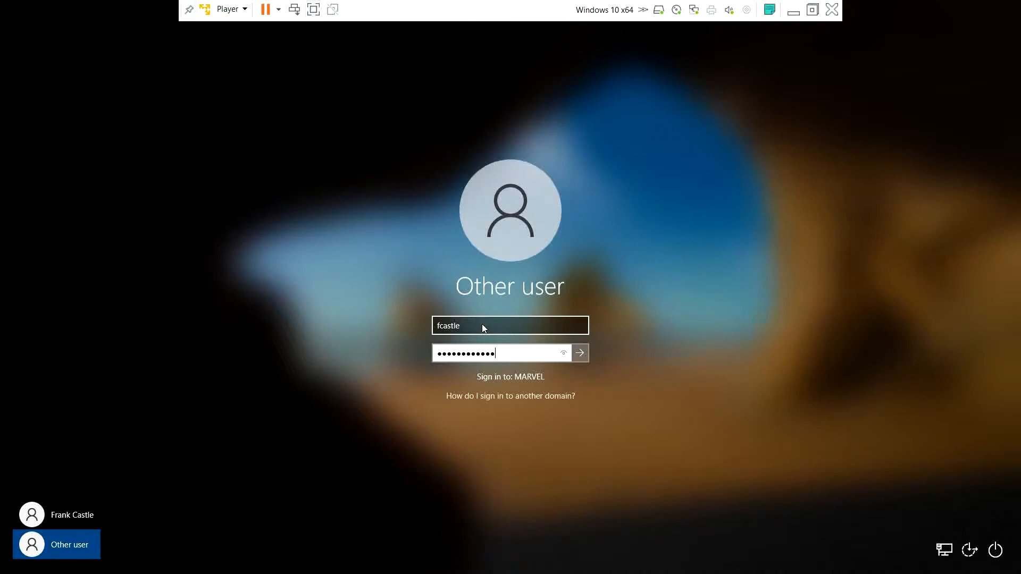
key("Return")
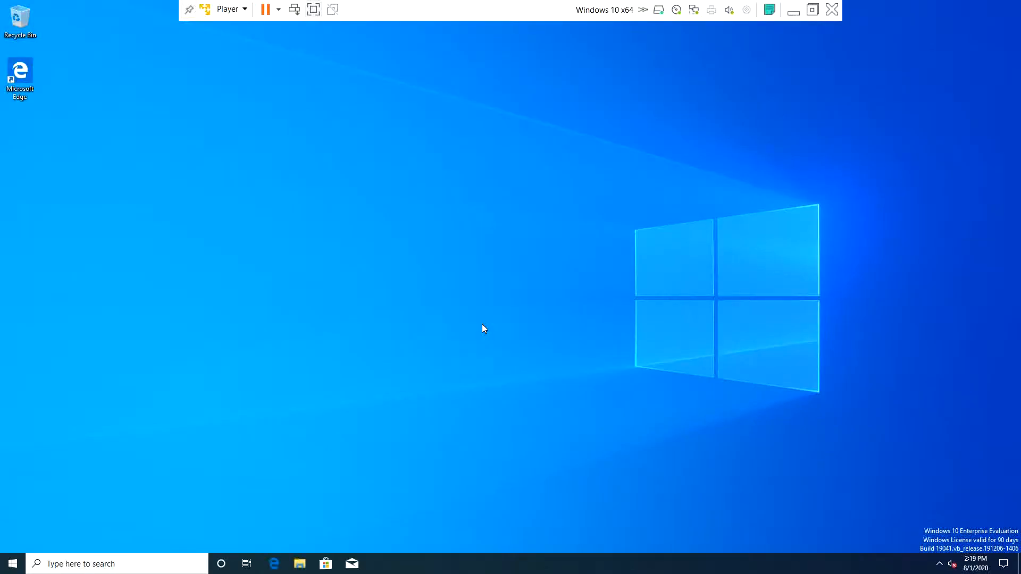
- Refresh the desktop, then sign the domain user out from the Start menu account options
right_click(350, 259)
left_click(377, 287)
left_click(13, 563)
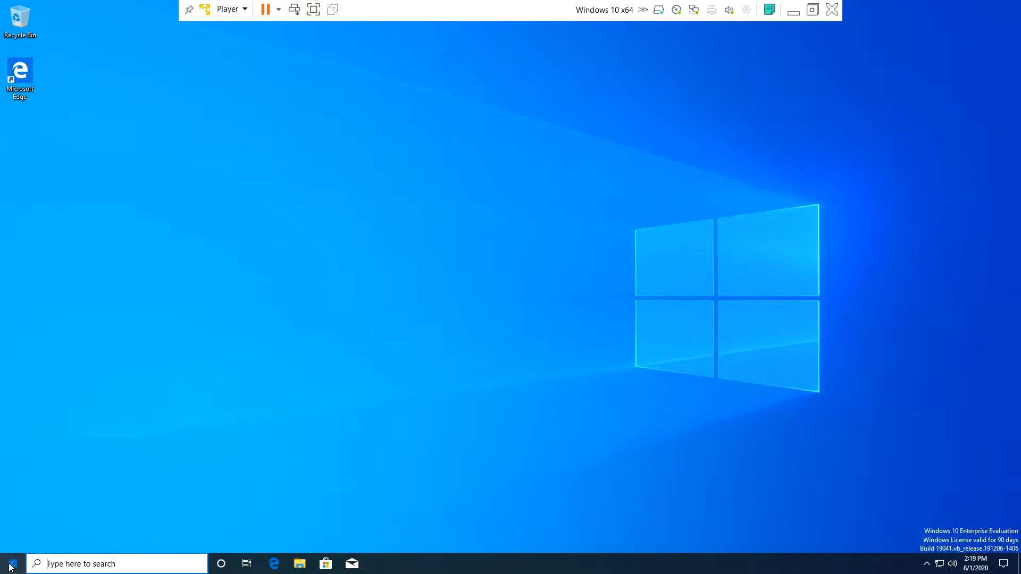
mouse_move(13, 550)
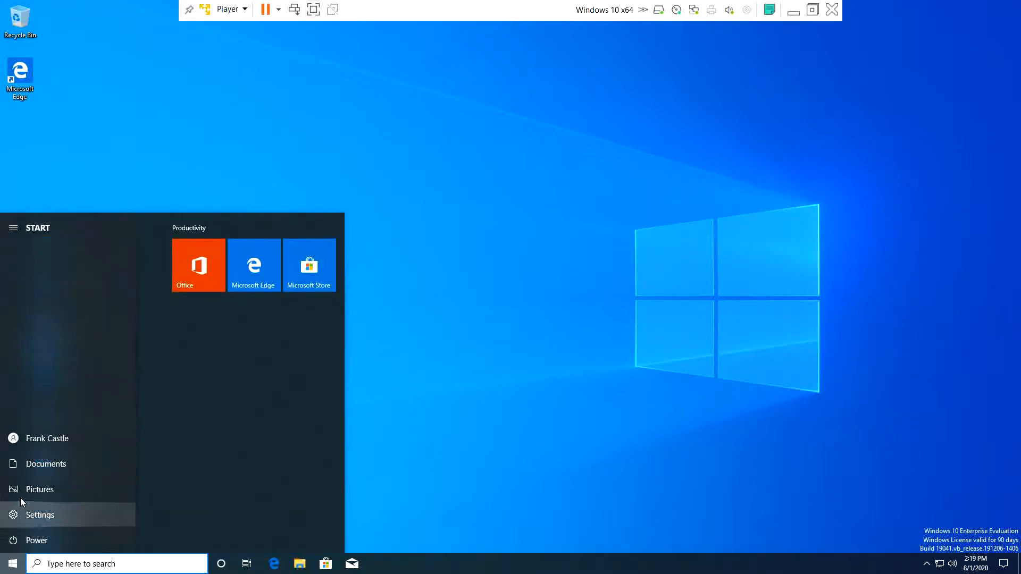
left_click(31, 441)
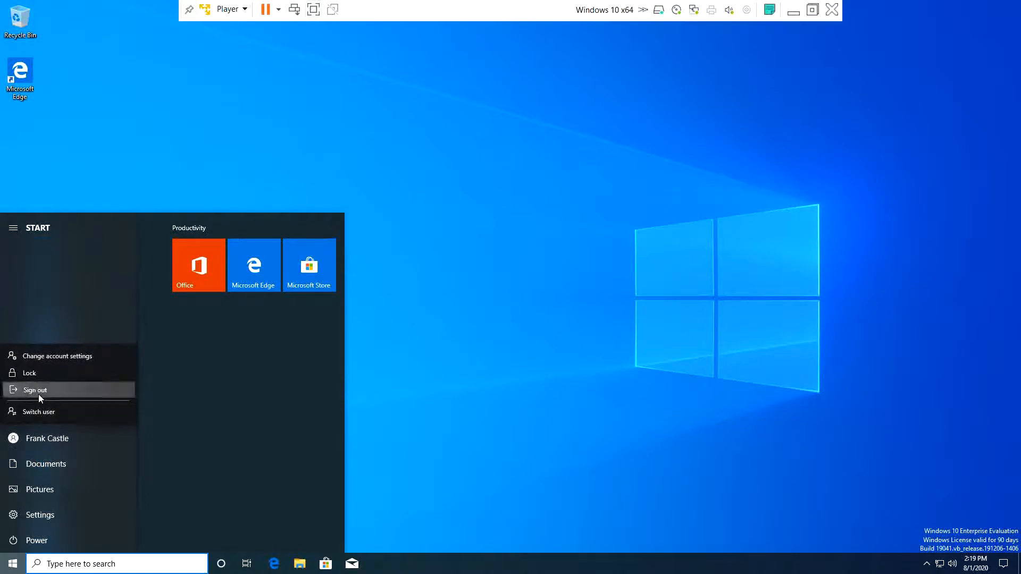
left_click(38, 394)
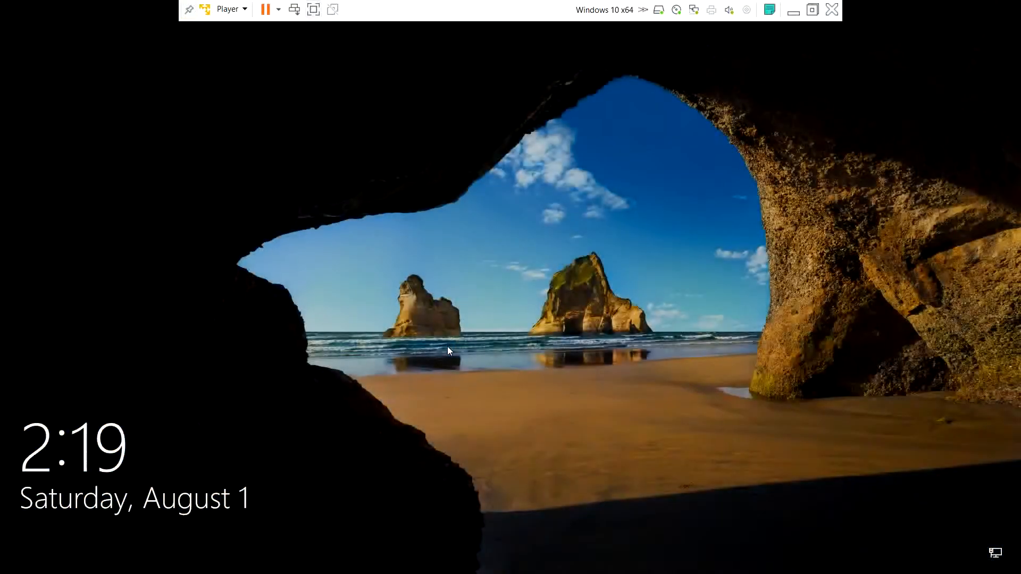
left_click(447, 346)
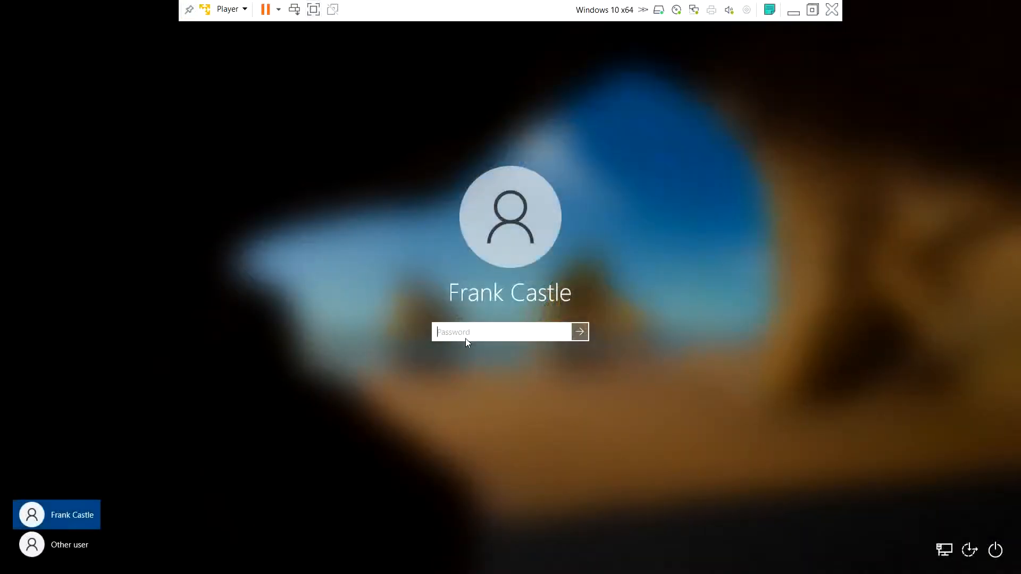
- Sign in as Other user with marvel\administrator and the domain administrator password
left_click(70, 543)
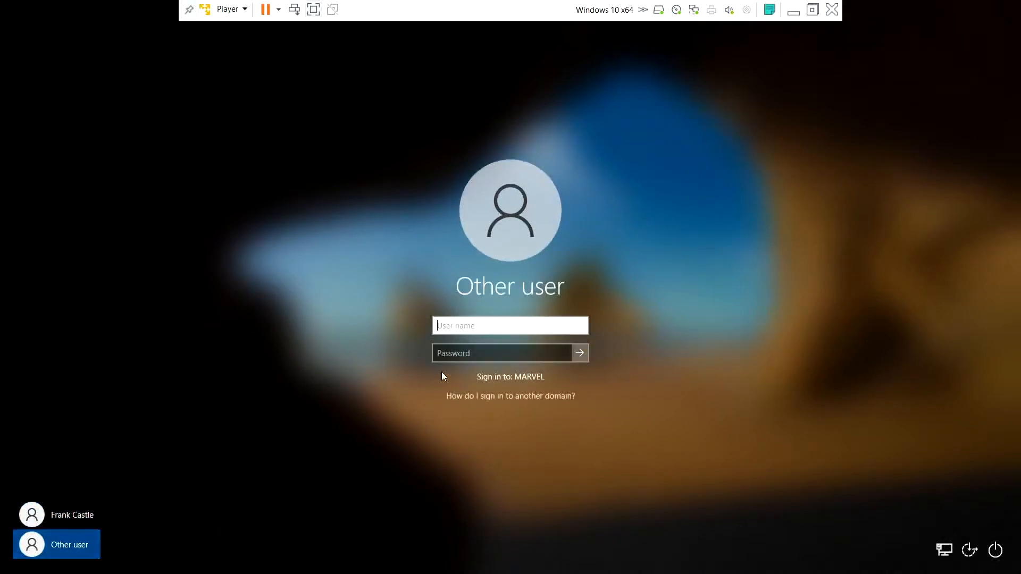
type("marvel\\administrator")
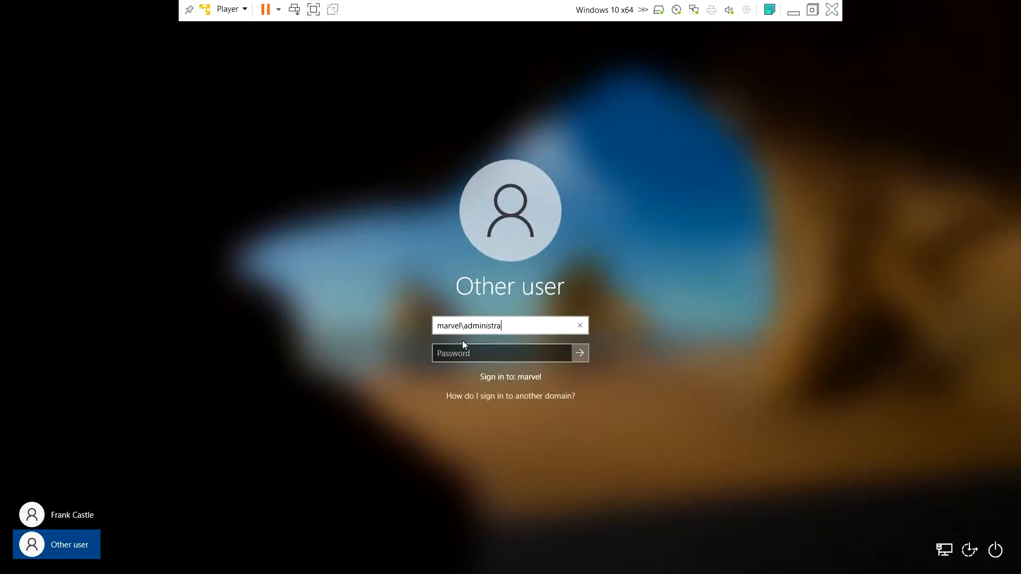
key("Tab")
type("Password1234")
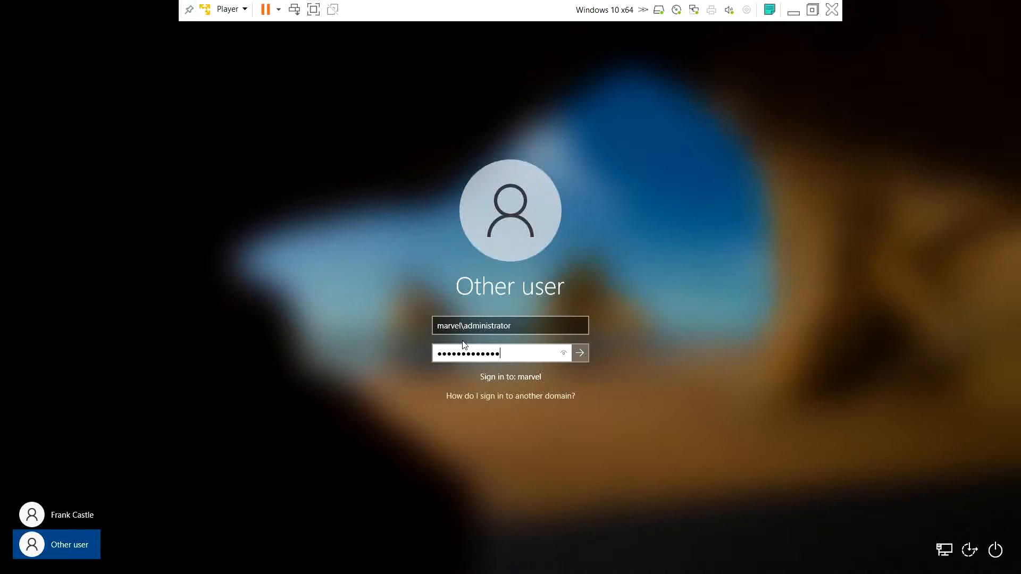
key("Return")
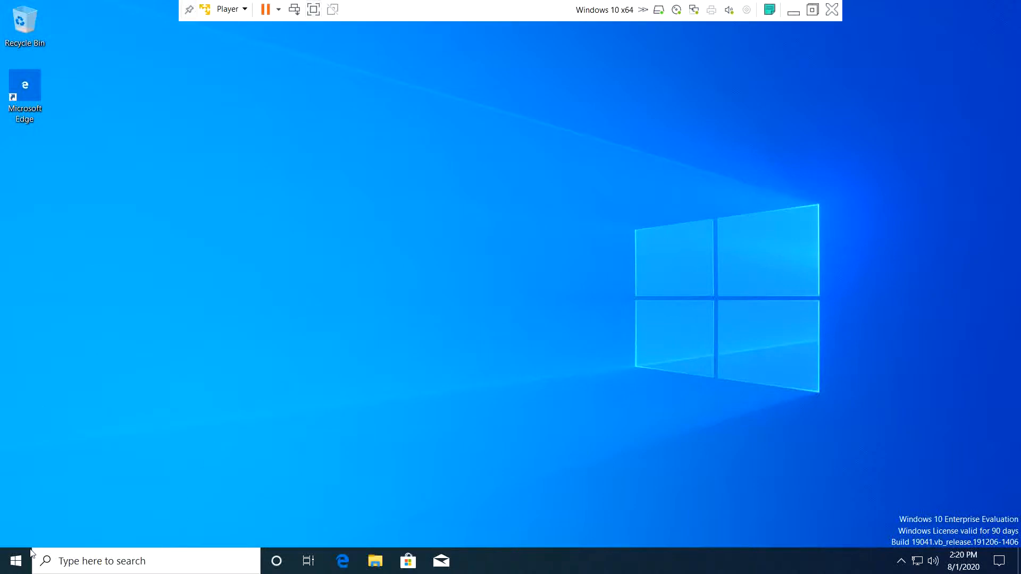
- Open the local Administrators group's properties in Computer Management under Local Users and Groups
right_click(16, 562)
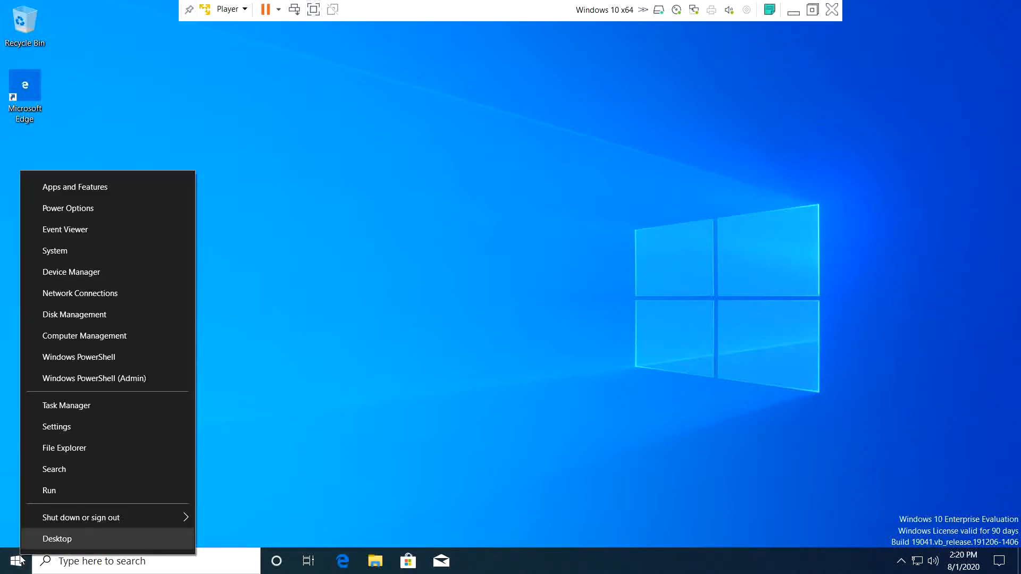
left_click(79, 339)
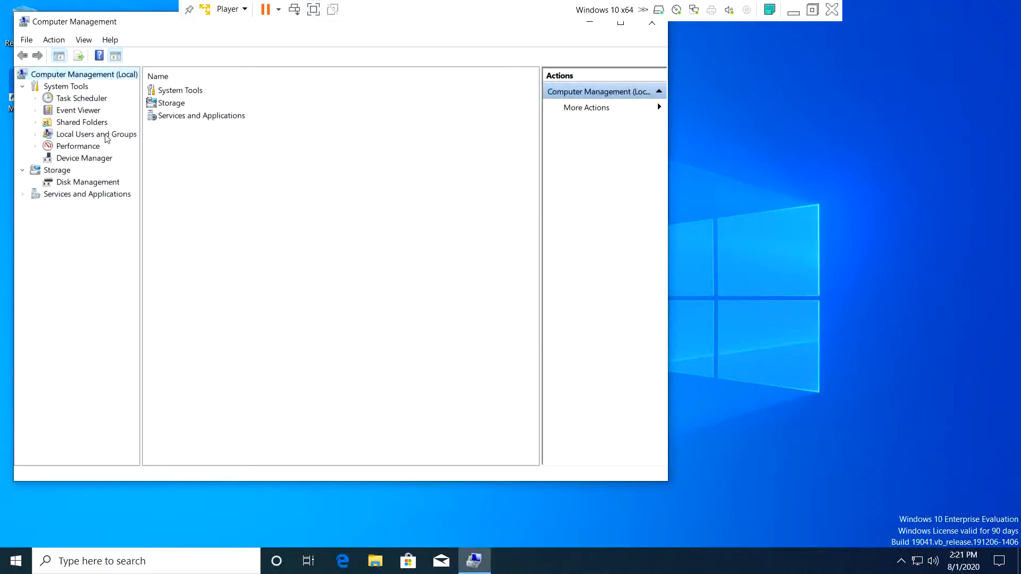
left_click(106, 136)
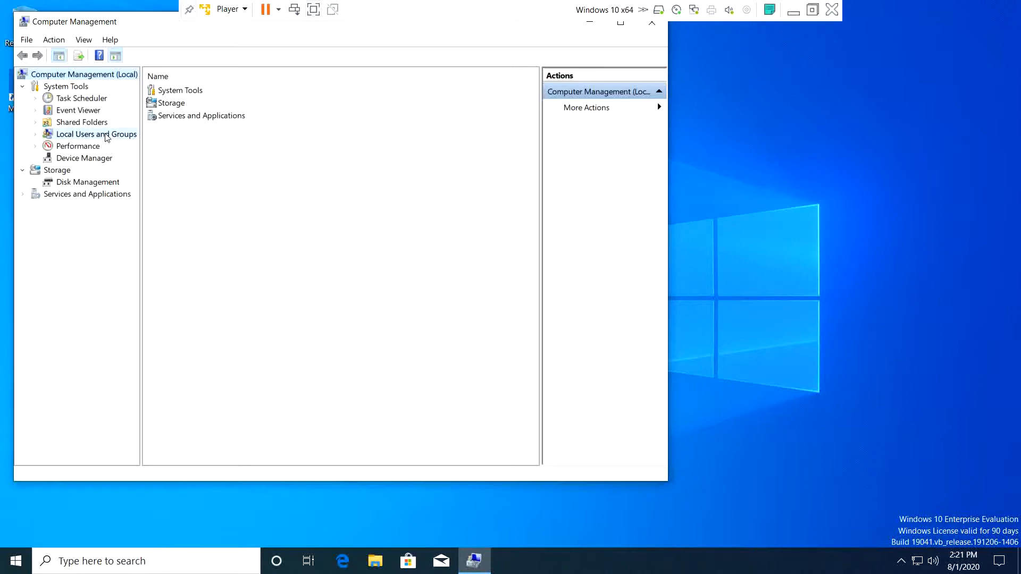
double_click(160, 105)
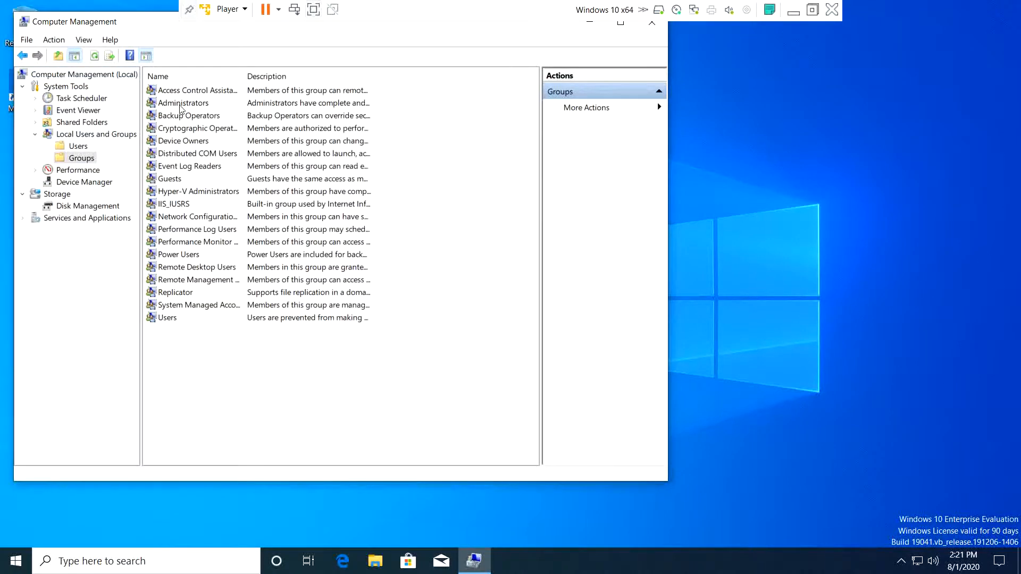
double_click(181, 104)
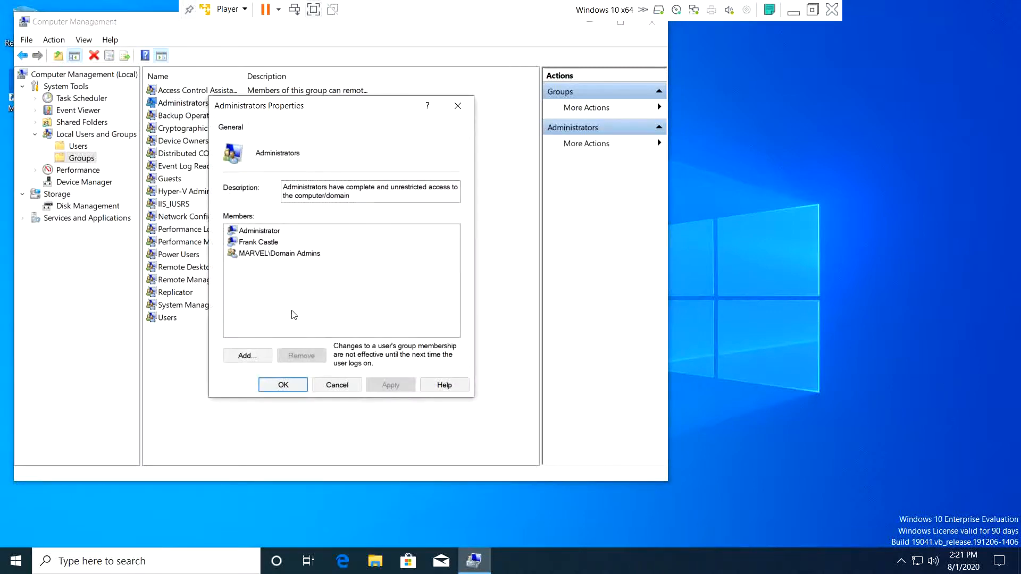
- Add the MARVEL domain user to Administrators after resolving its name, and apply the change
left_click(252, 360)
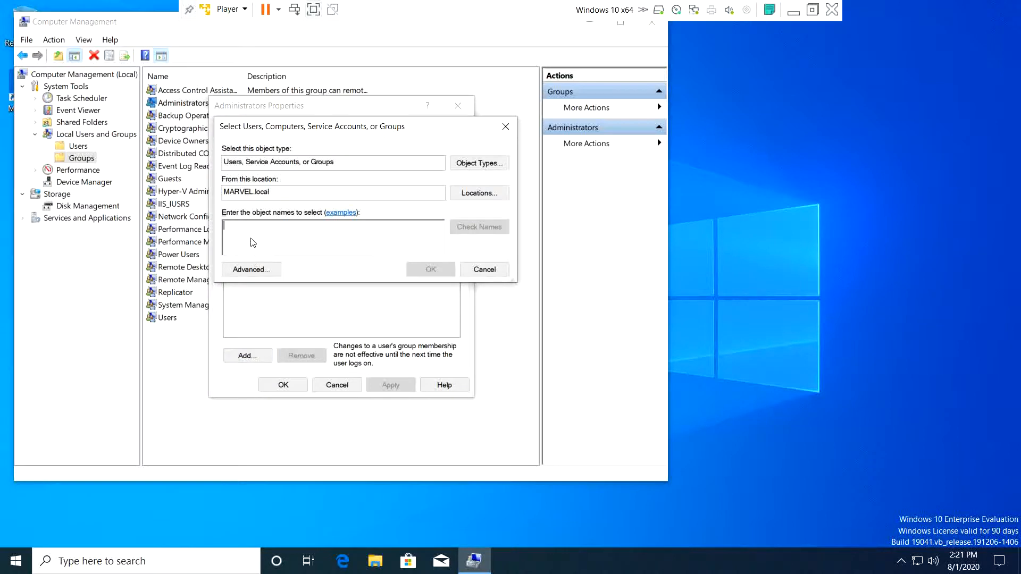
type("f")
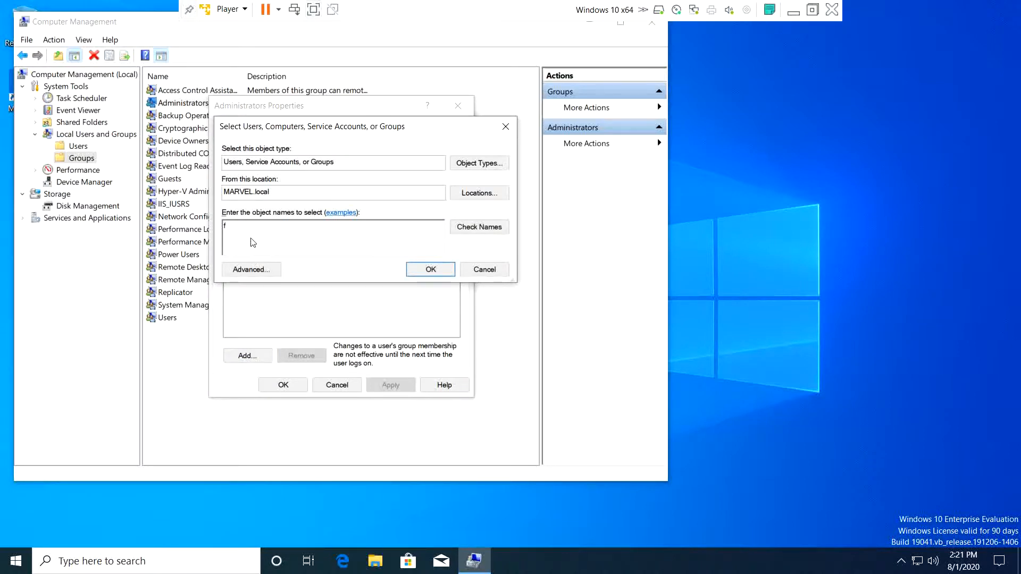
type("castle")
left_click(485, 227)
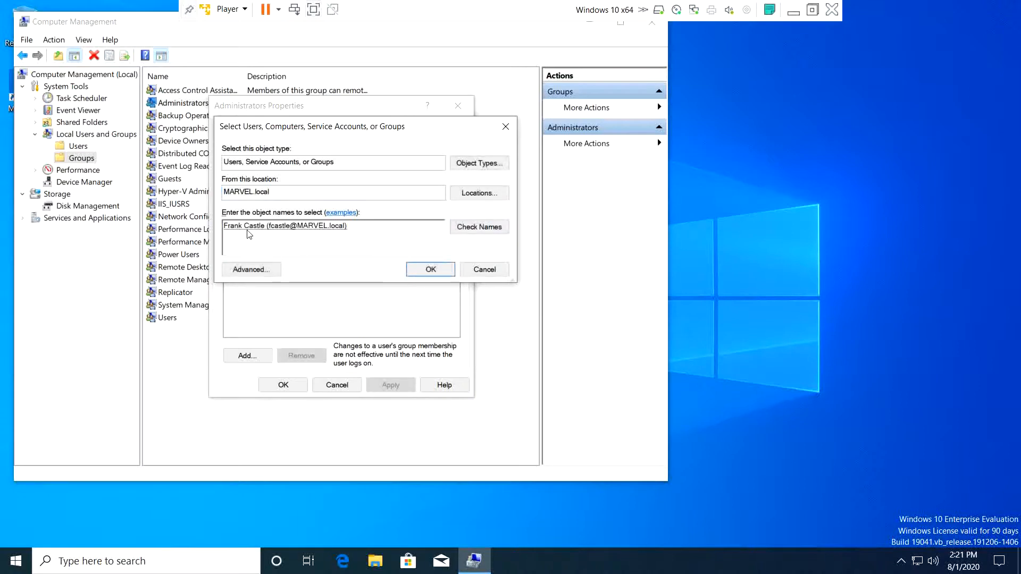
left_click(431, 269)
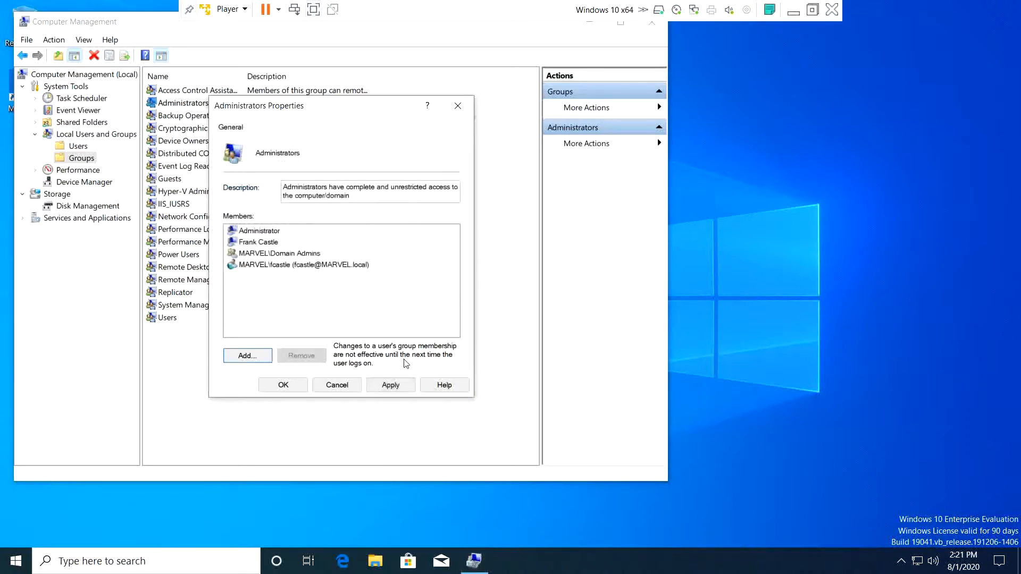
left_click(401, 386)
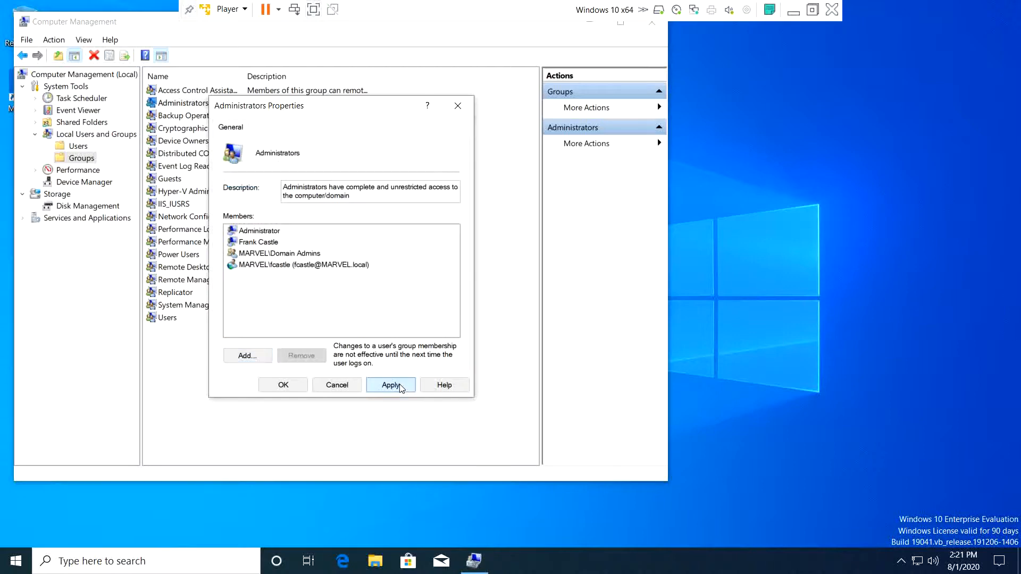
left_click(288, 386)
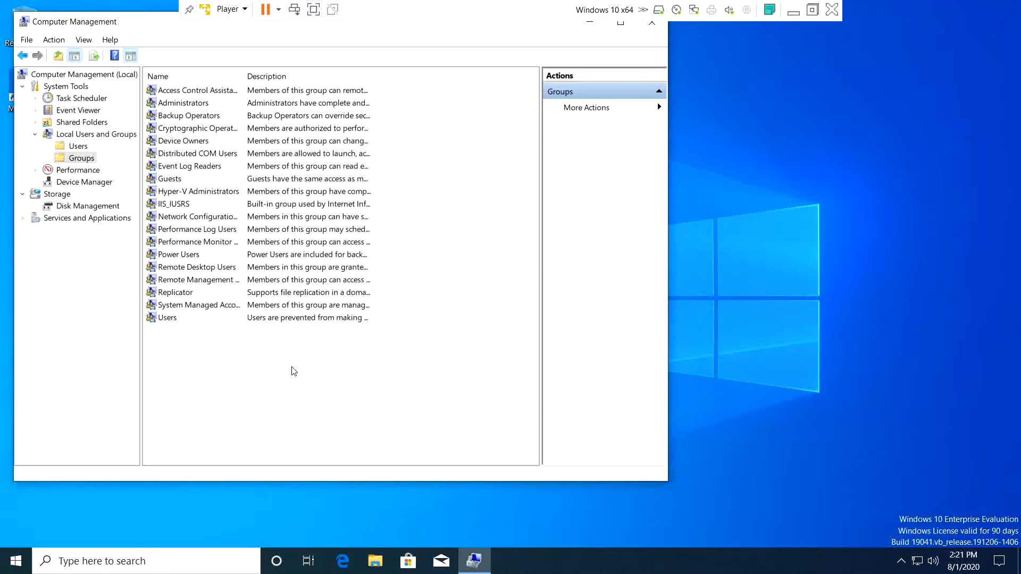
- Review the Administrators group members, close it unchanged, and relaunch VMware Player from the taskbar jump list
double_click(181, 104)
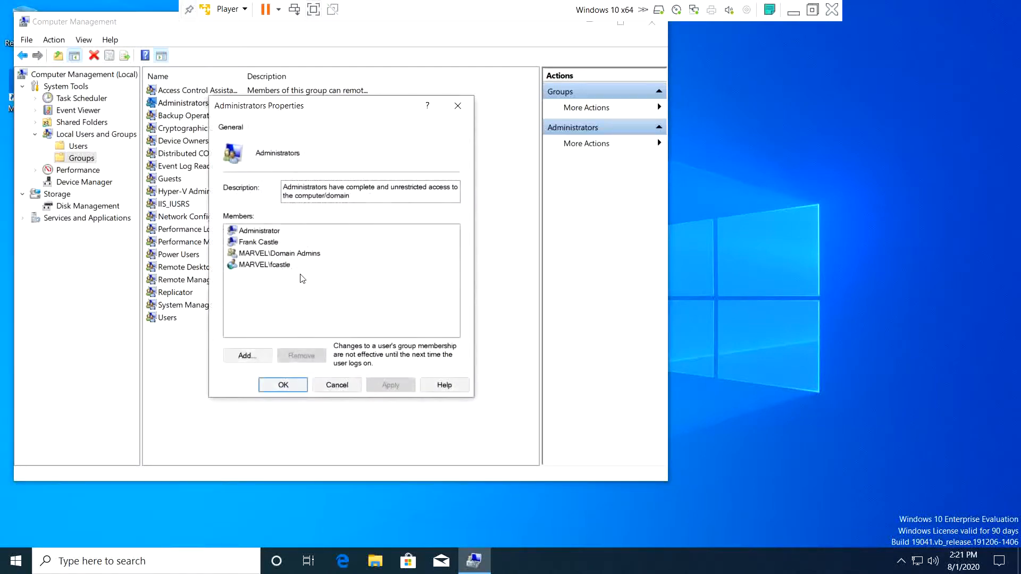
left_click(337, 385)
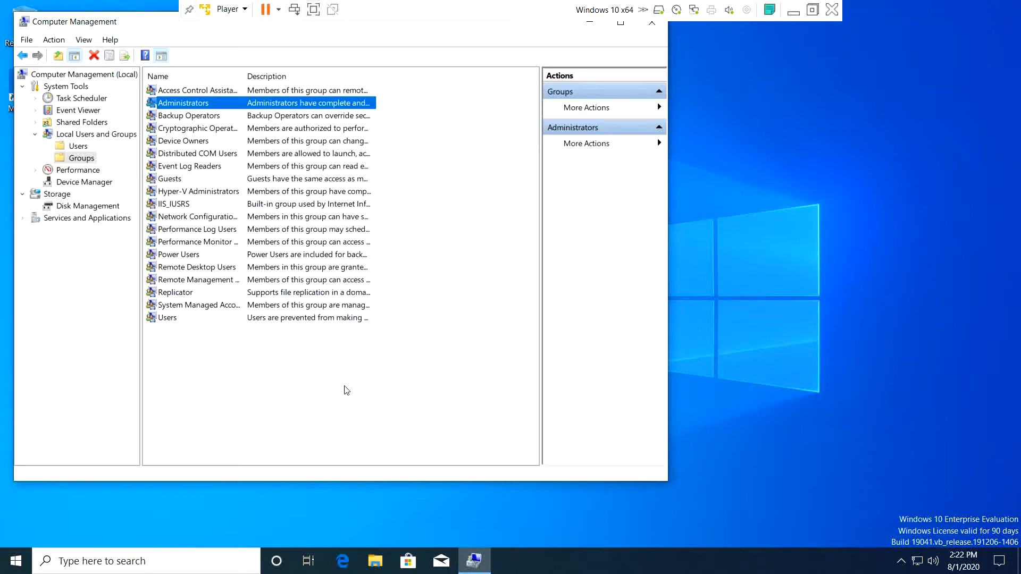
left_click(789, 19)
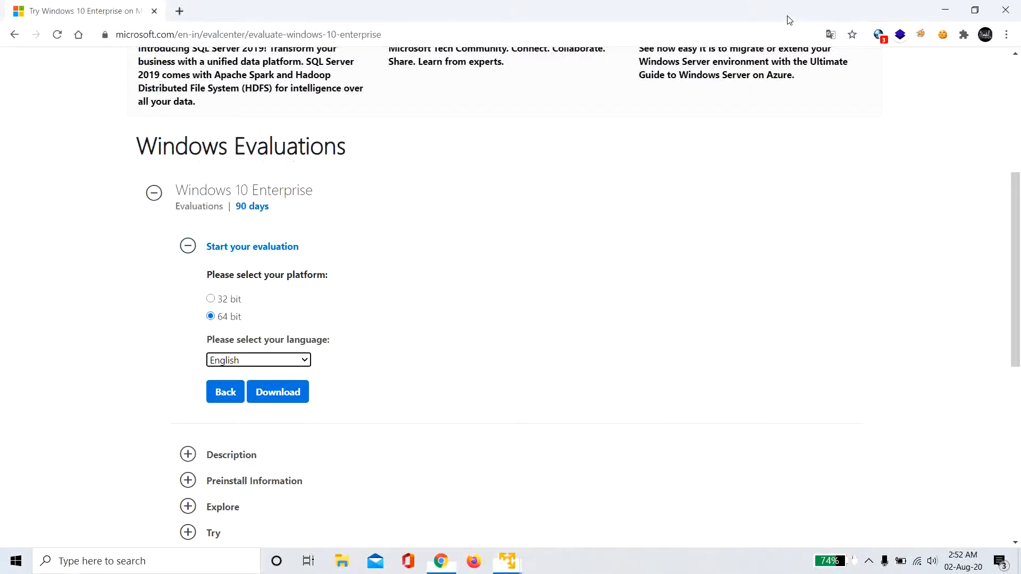
right_click(509, 563)
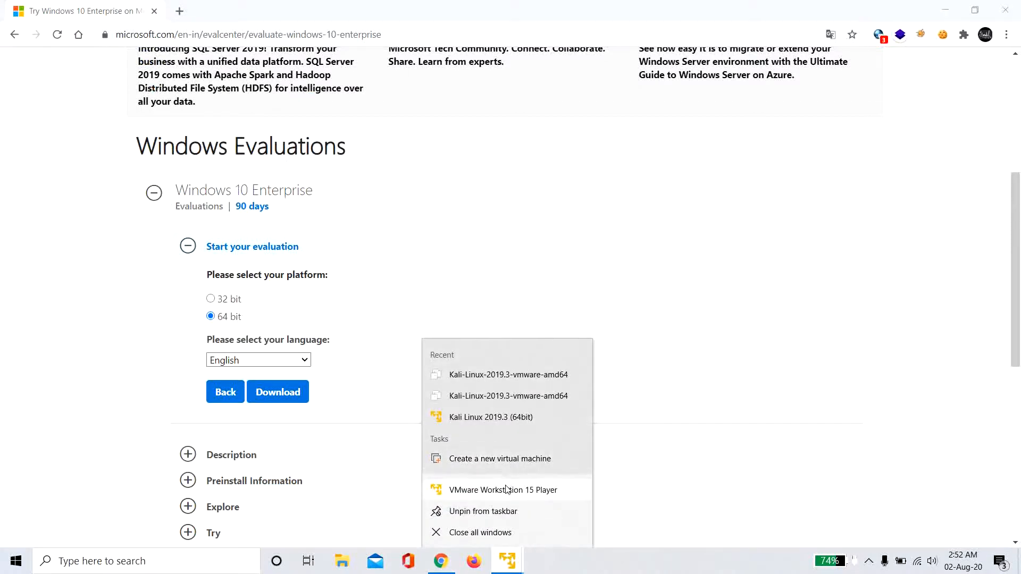
left_click(507, 489)
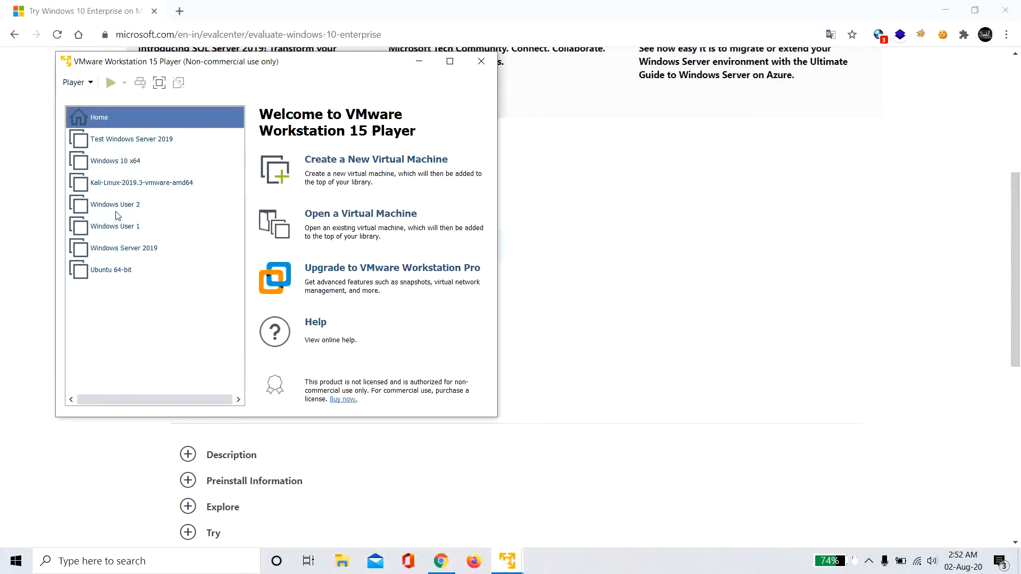
- Power on the Windows User 2 VM, maximize it, and get past the lock screen
left_click(135, 209)
double_click(136, 209)
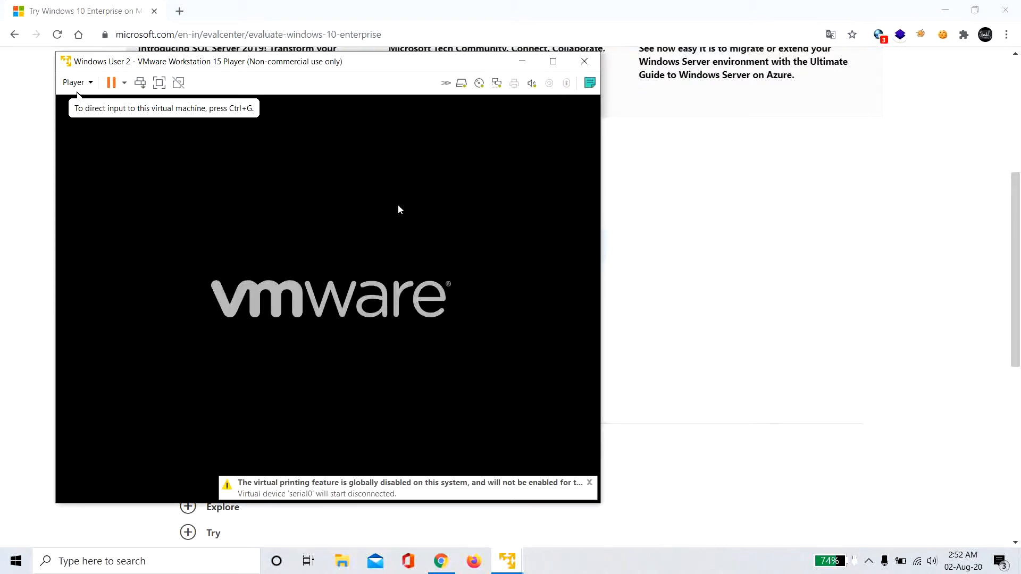
left_click(590, 481)
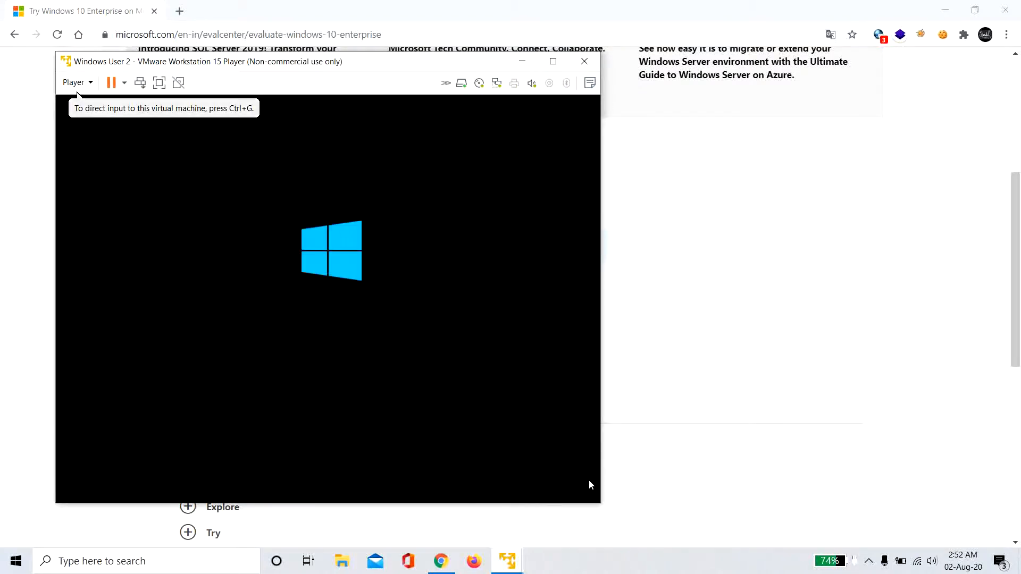
left_click(552, 60)
left_click(534, 250)
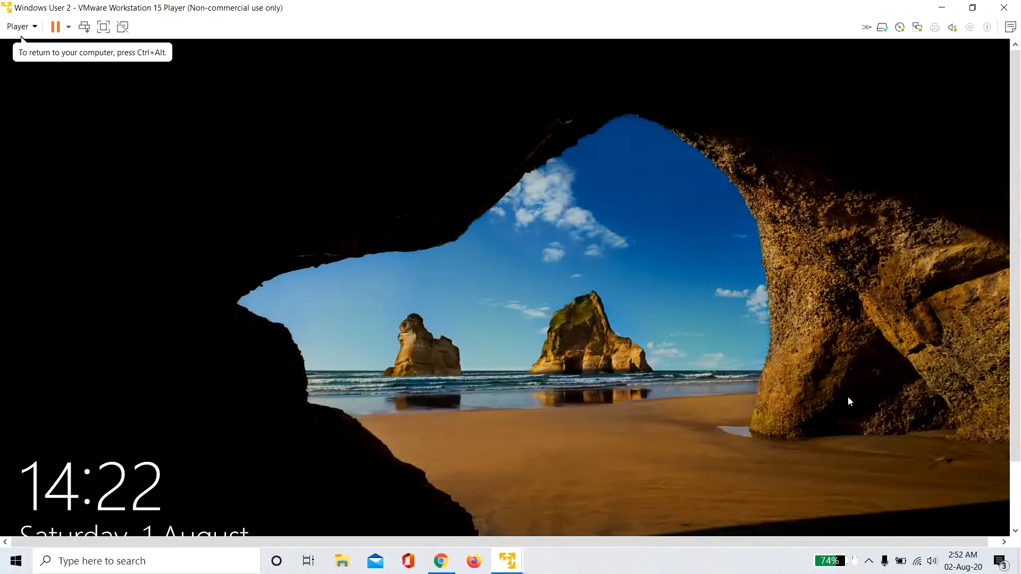
left_click(848, 397)
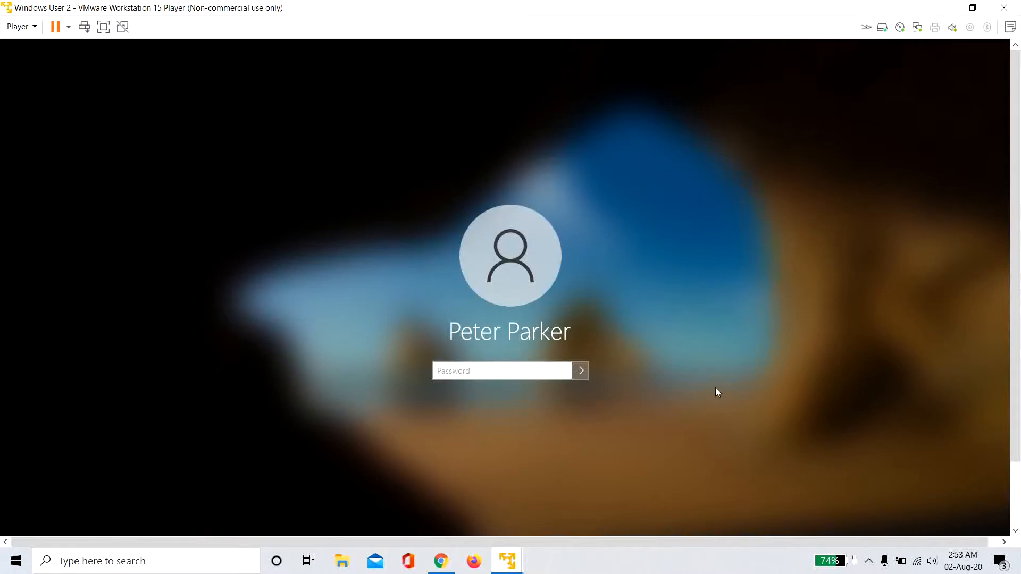
- In full screen, sign in as Other user with marvel\administrator and the domain administrator password
left_click(103, 27)
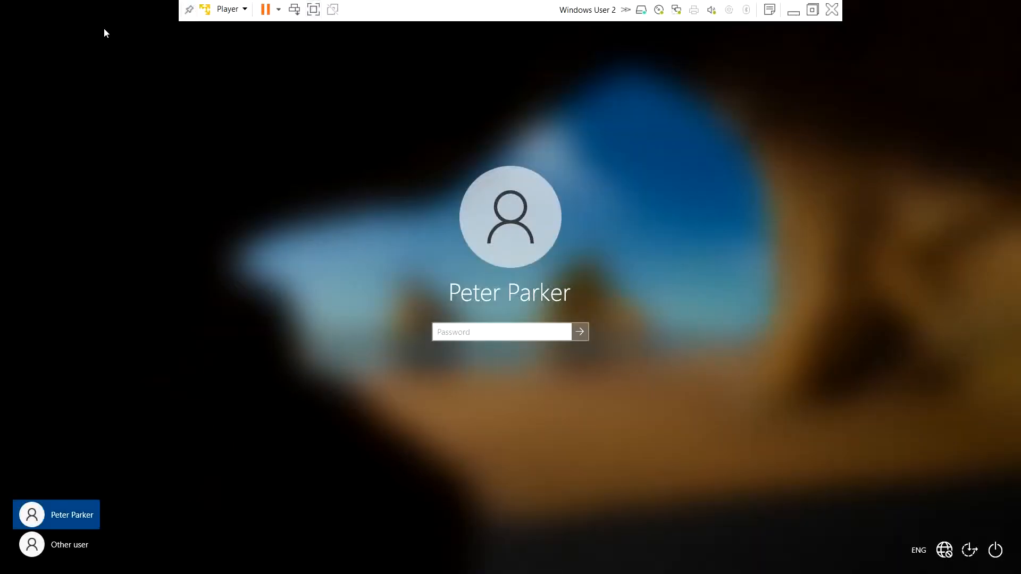
left_click(67, 555)
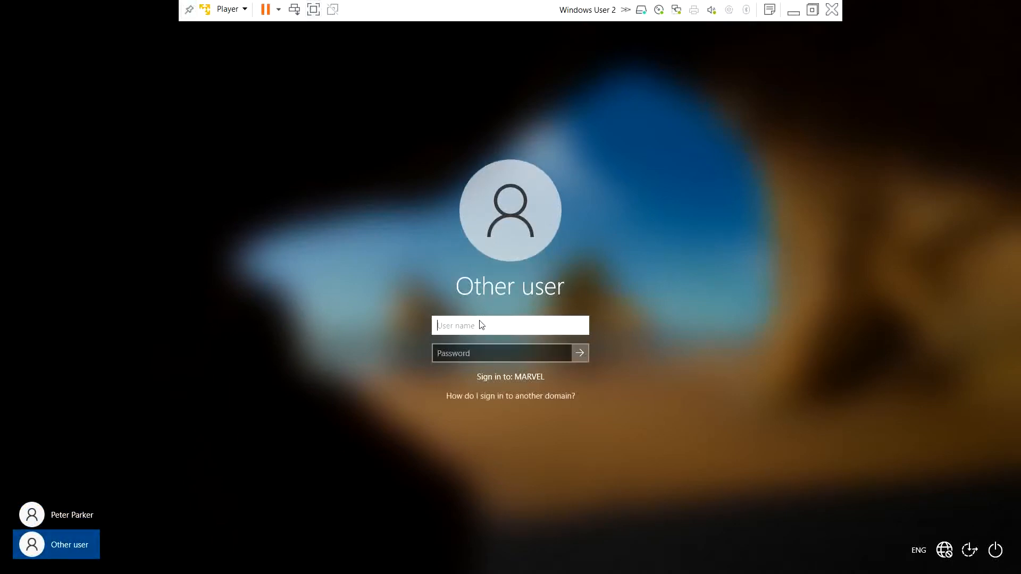
type("marvel\\adminin")
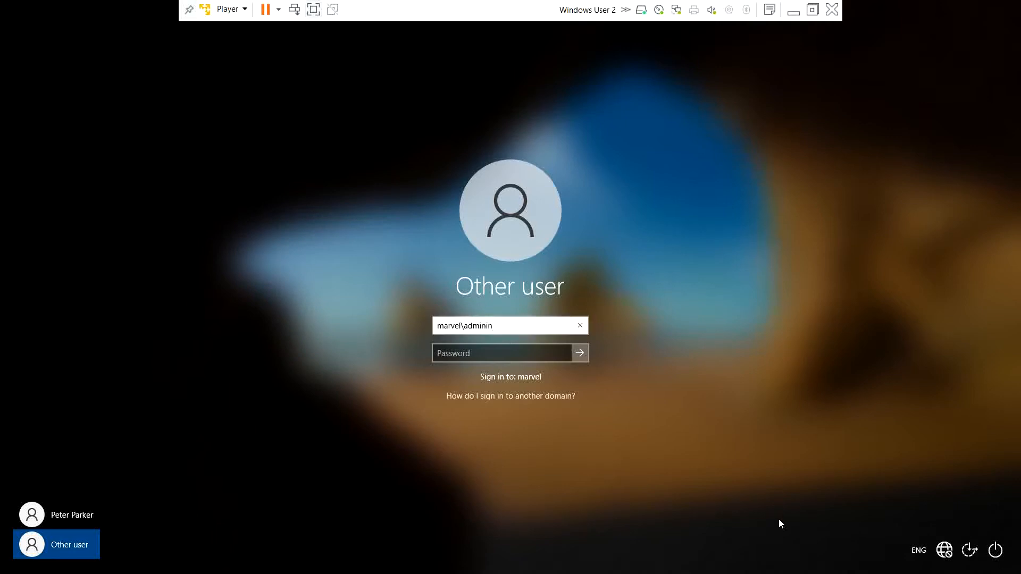
key("BackSpace")
type("strator")
key("Tab")
type("••••••••")
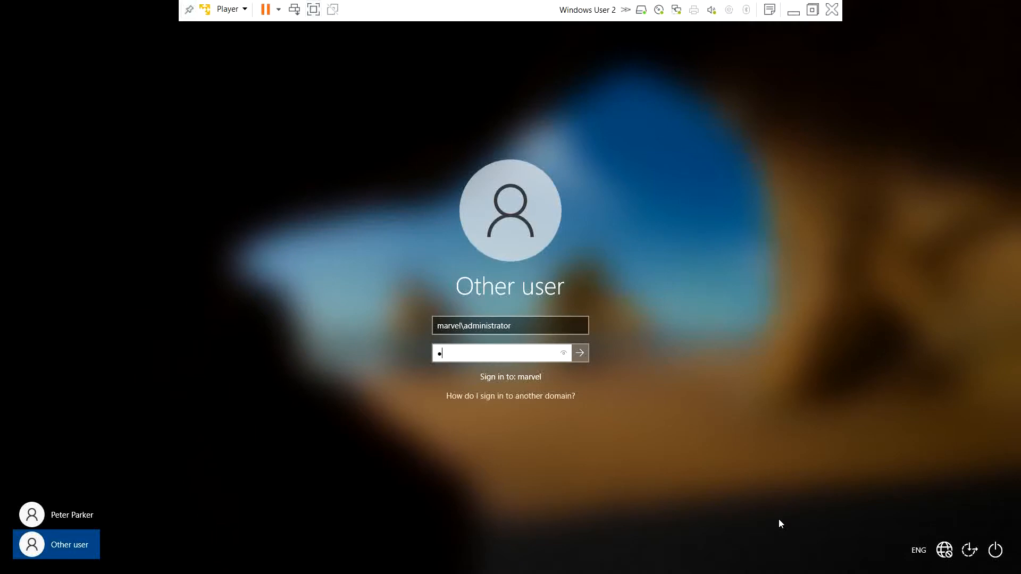
type("•••••")
key("Return")
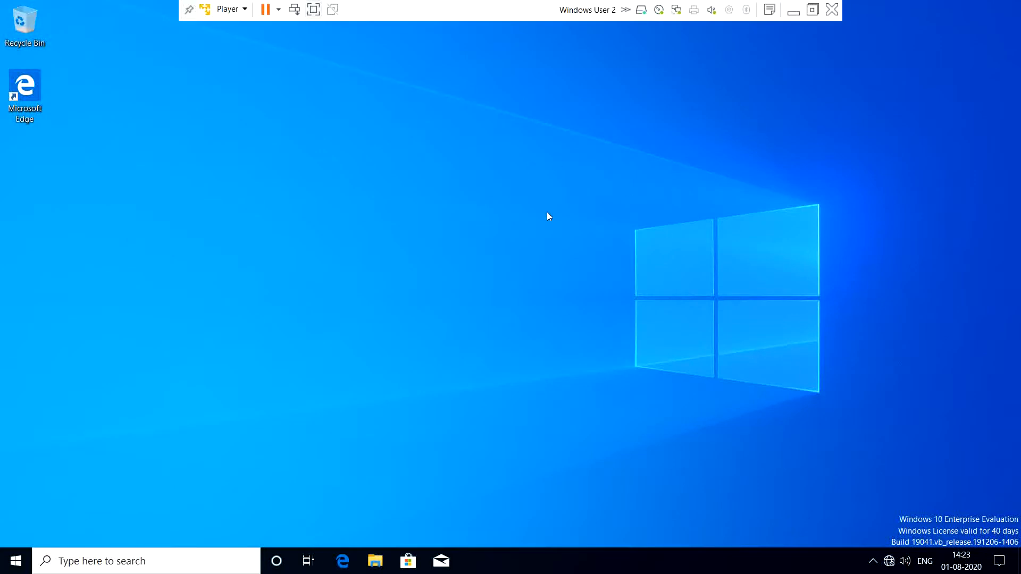
left_click(375, 561)
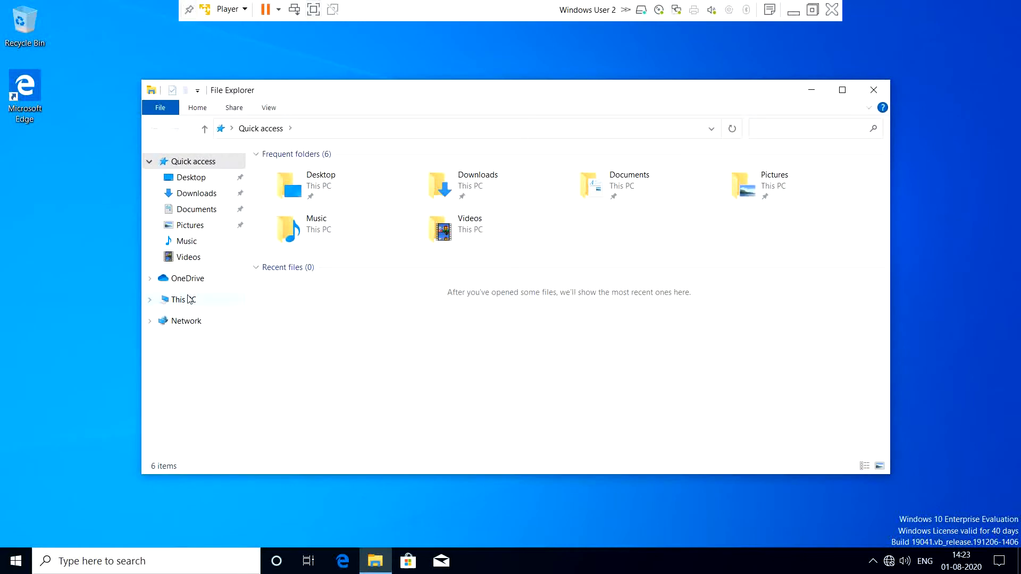
left_click(190, 299)
double_click(332, 301)
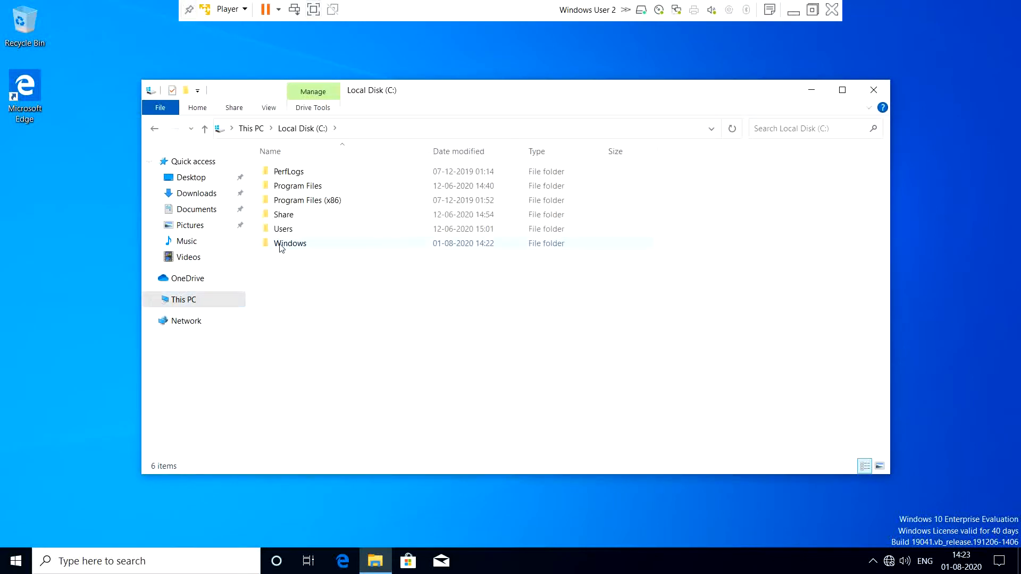
left_click(304, 220)
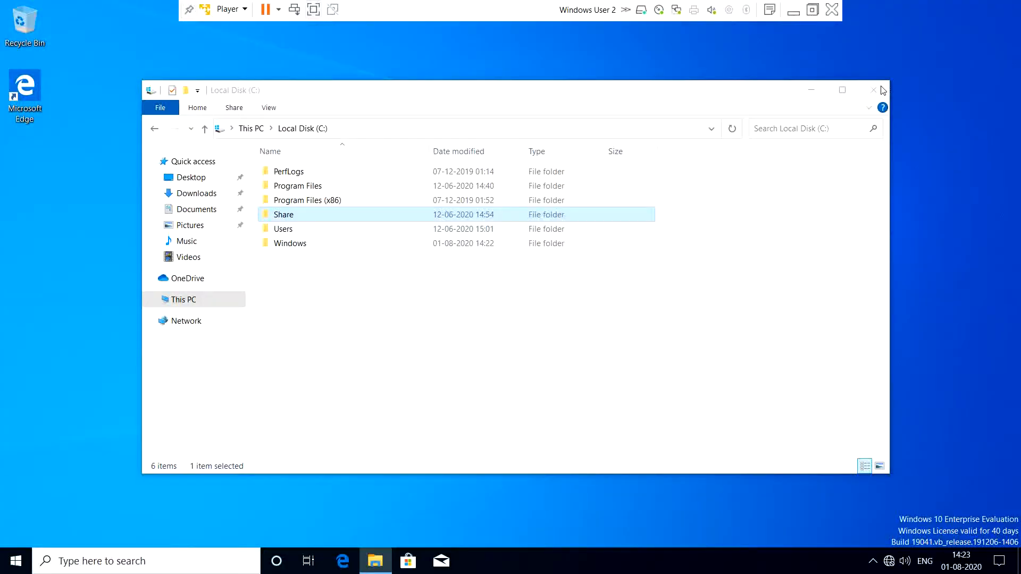
left_click(882, 89)
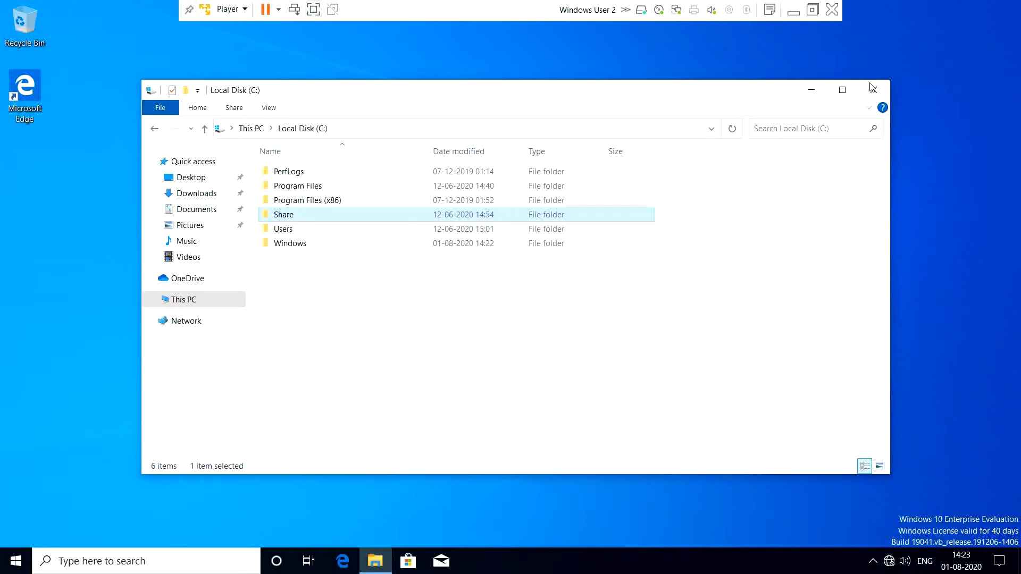
left_click(872, 89)
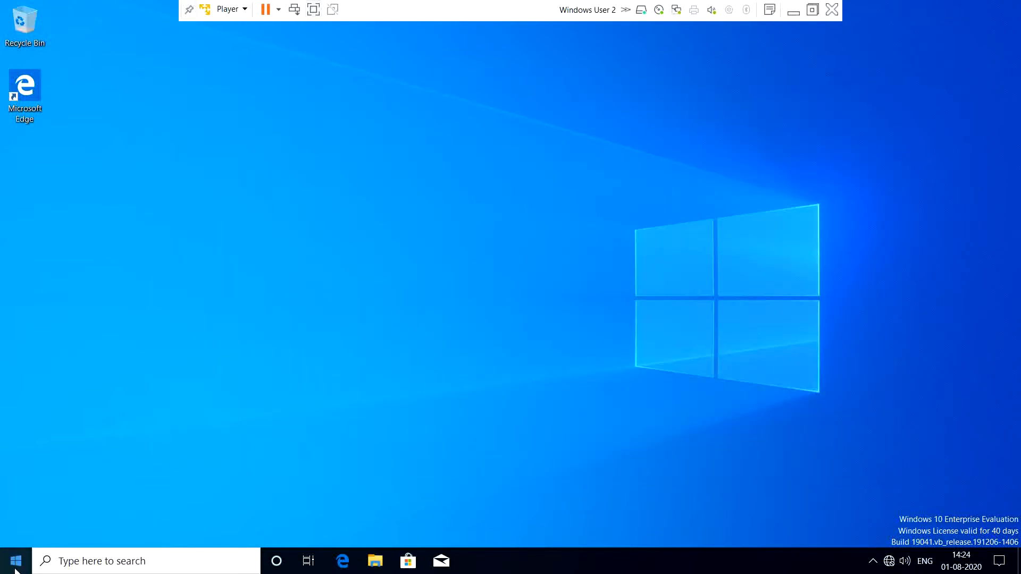
- Check the Administrators group members in Computer Management's Local Users and Groups, then close it unchanged
left_click(16, 567)
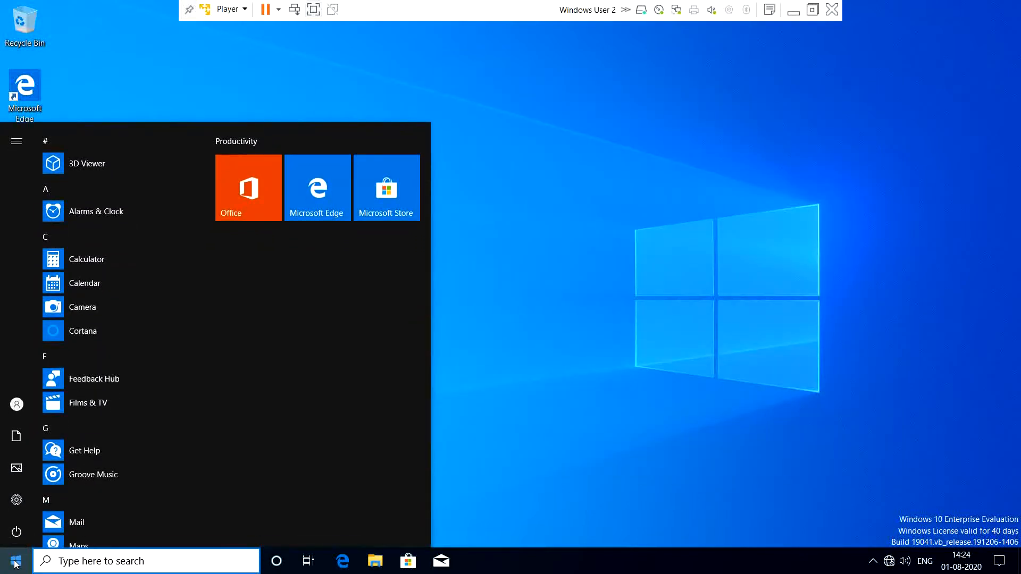
right_click(16, 565)
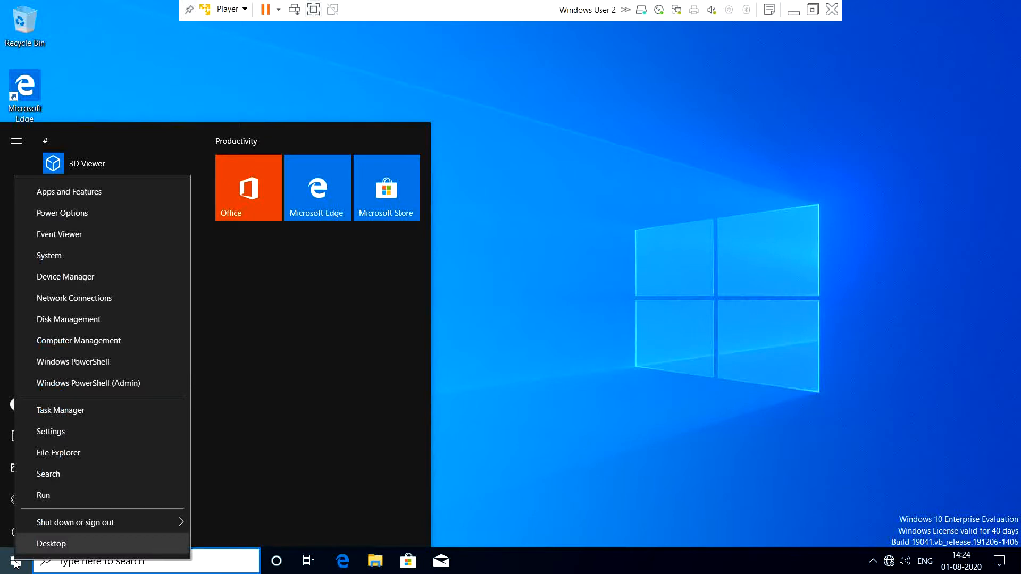
left_click(62, 340)
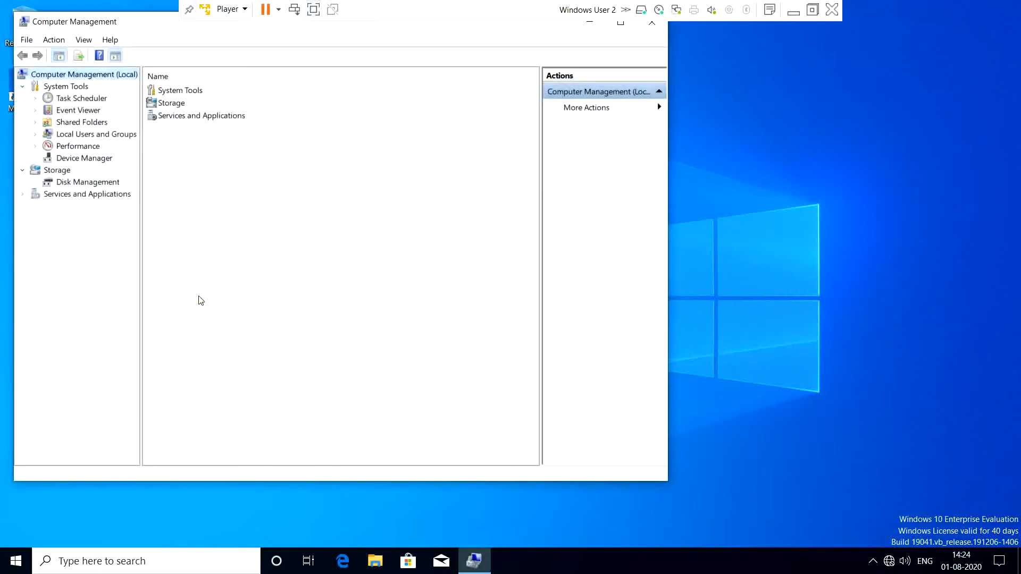
left_click(78, 135)
double_click(194, 106)
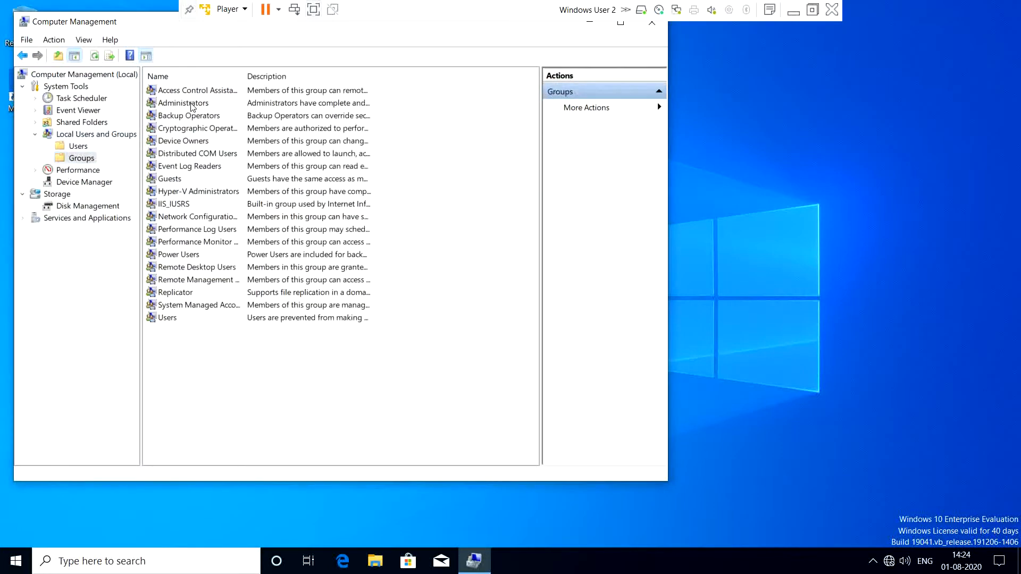
double_click(193, 104)
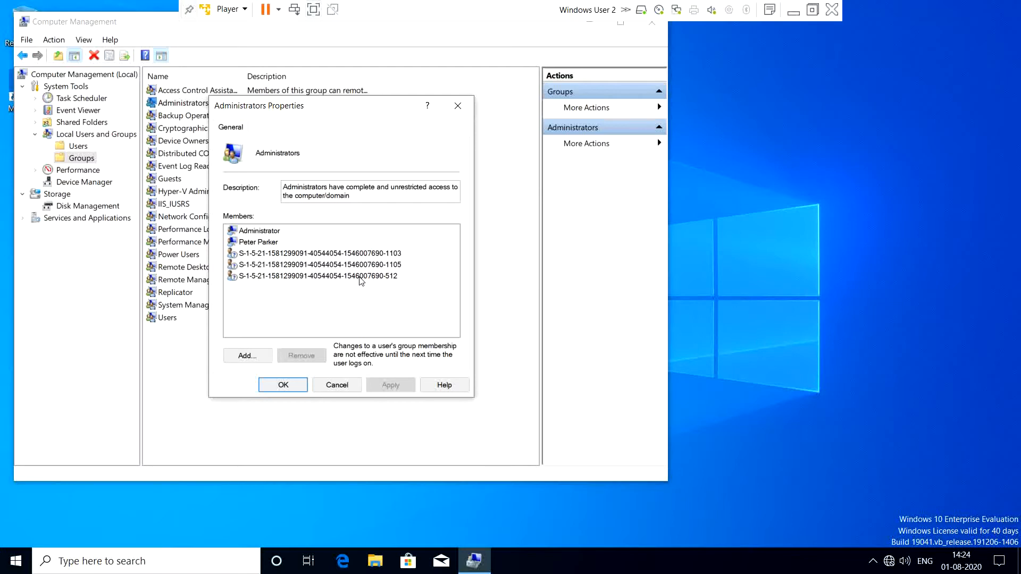
left_click(302, 385)
left_click(590, 24)
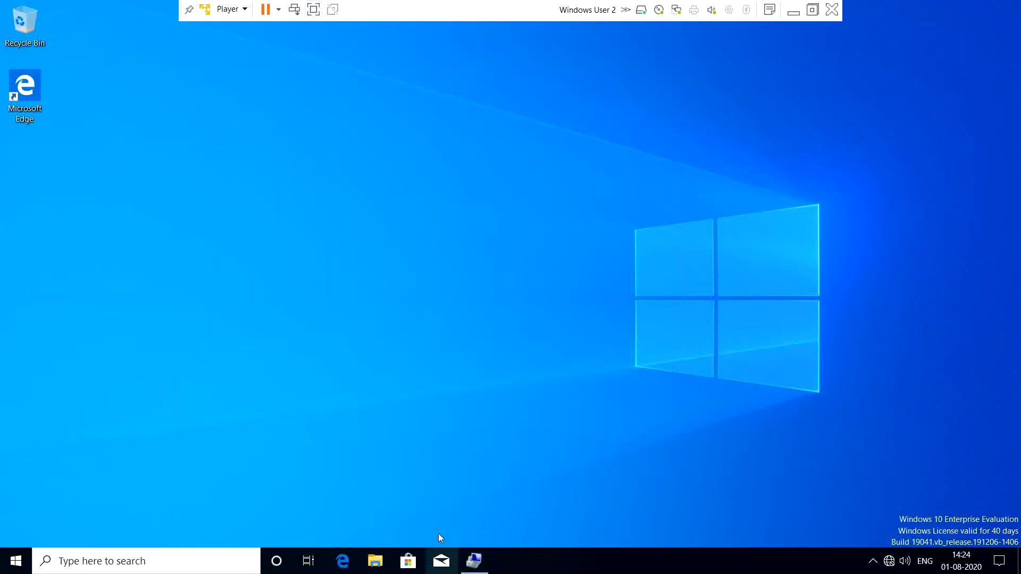
- Switch to the Test Windows Server 2019 VM, move Command Prompt aside, and show the Server Manager Dashboard
left_click(793, 12)
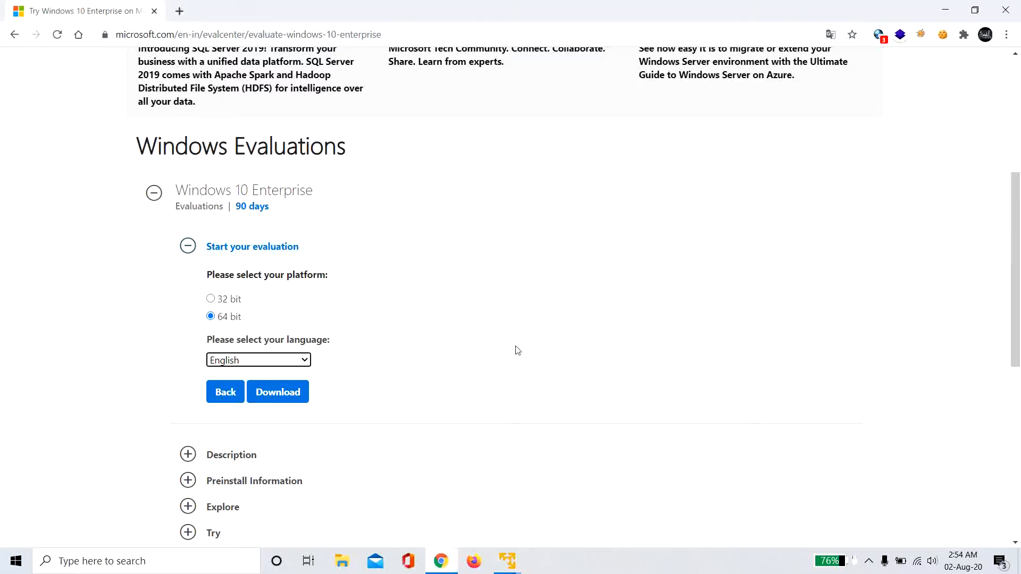
mouse_move(502, 562)
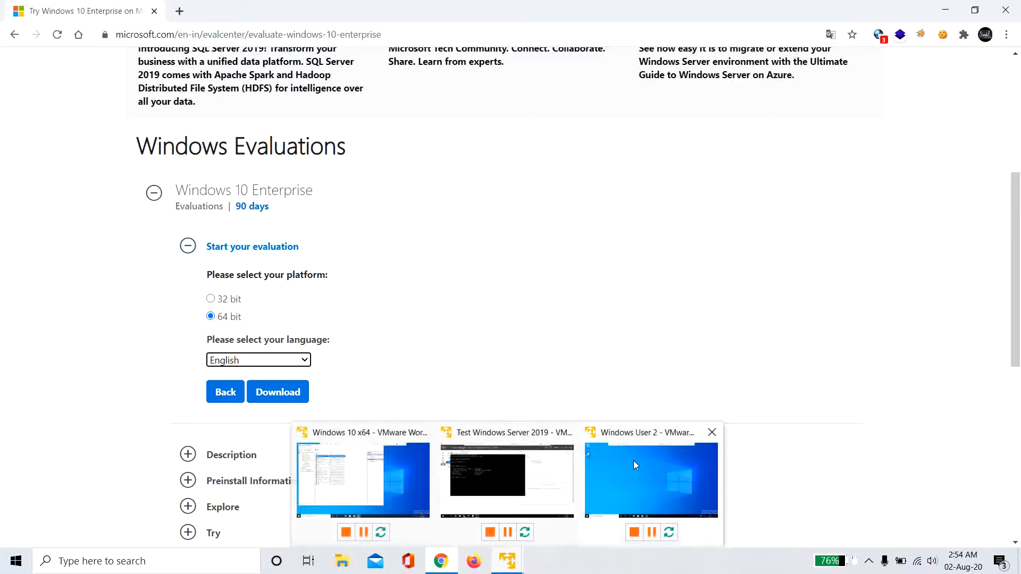
left_click(484, 478)
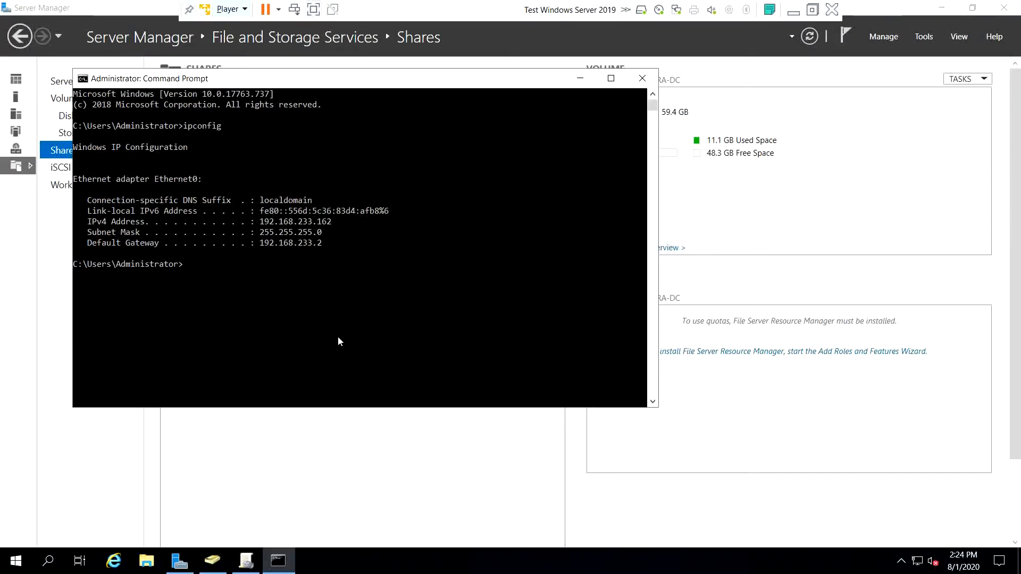
left_click(580, 78)
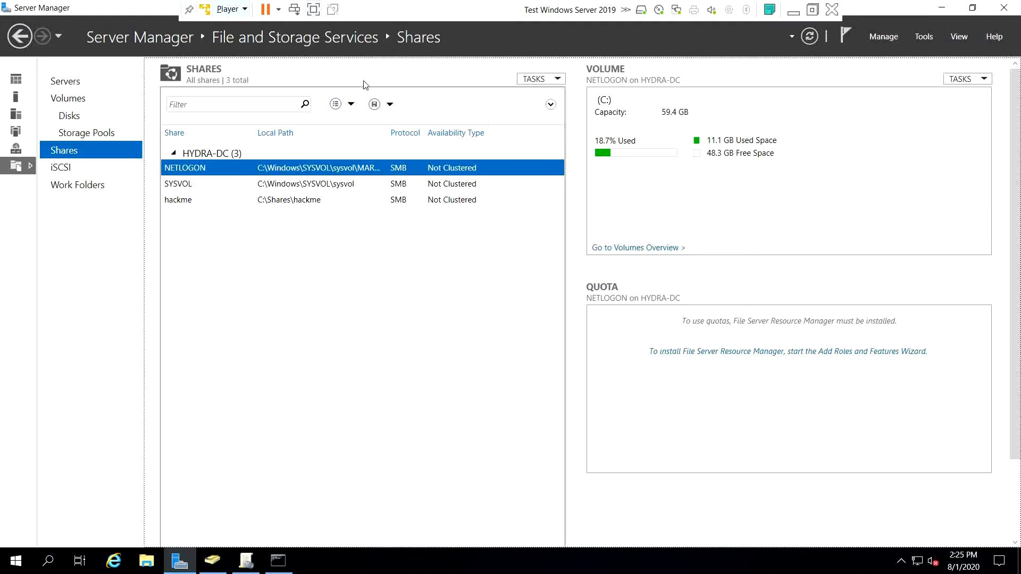
left_click(163, 44)
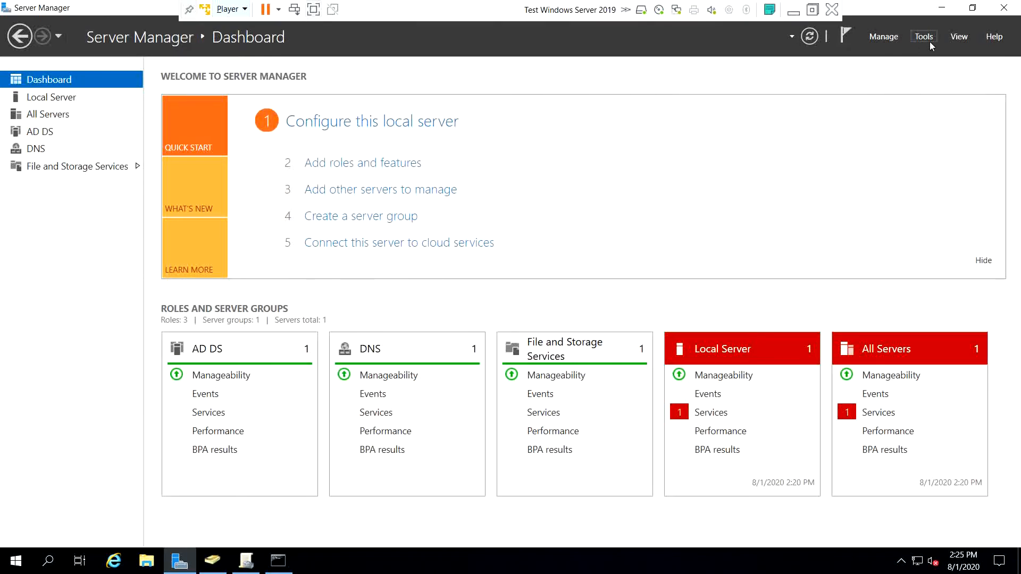
- In Active Directory Users and Computers, refresh the Computers container and select the THEPUNISHER entry
key("alt+Tab")
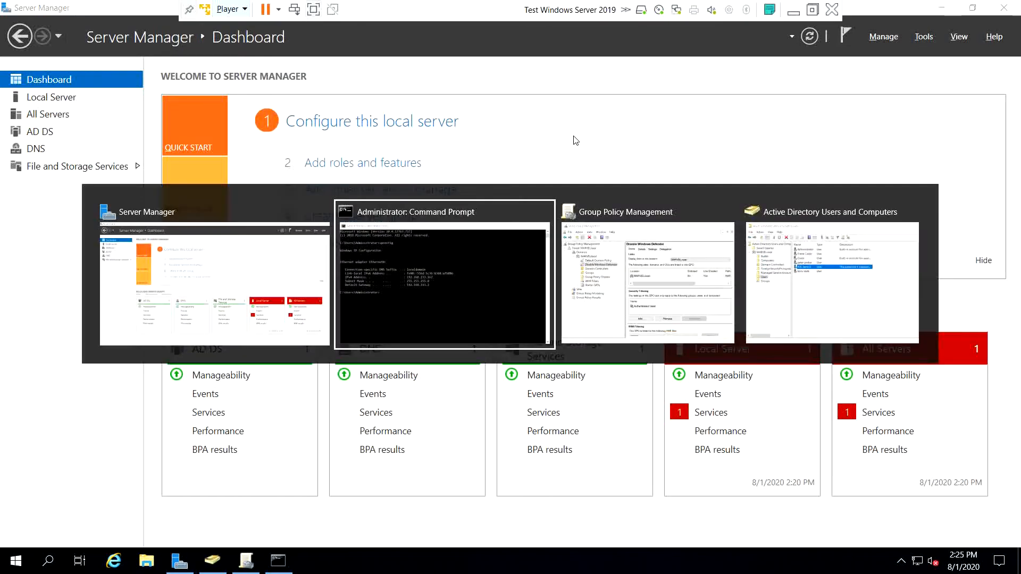
key("alt+Tab")
key("alt+Tab")
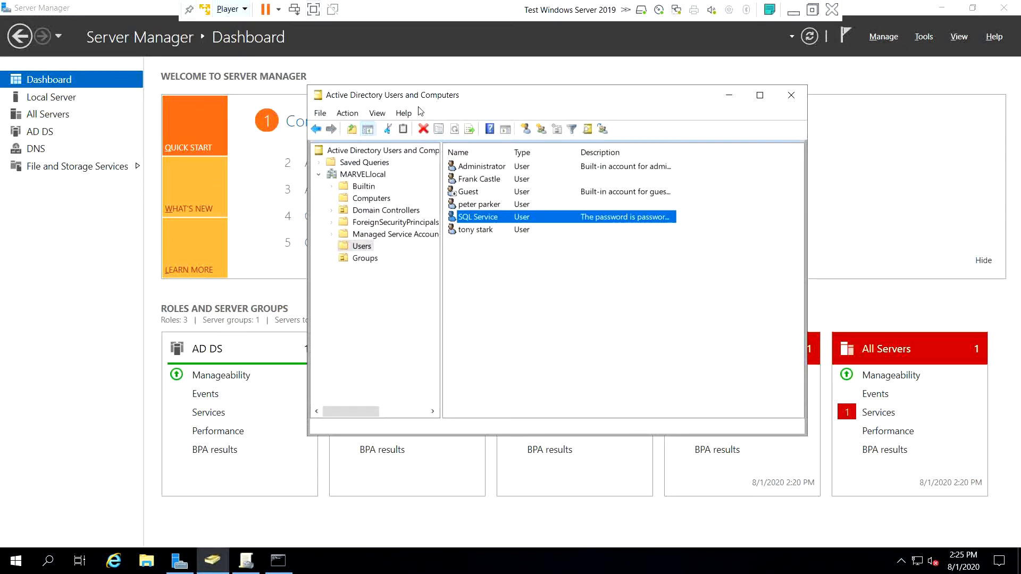
left_click(349, 199)
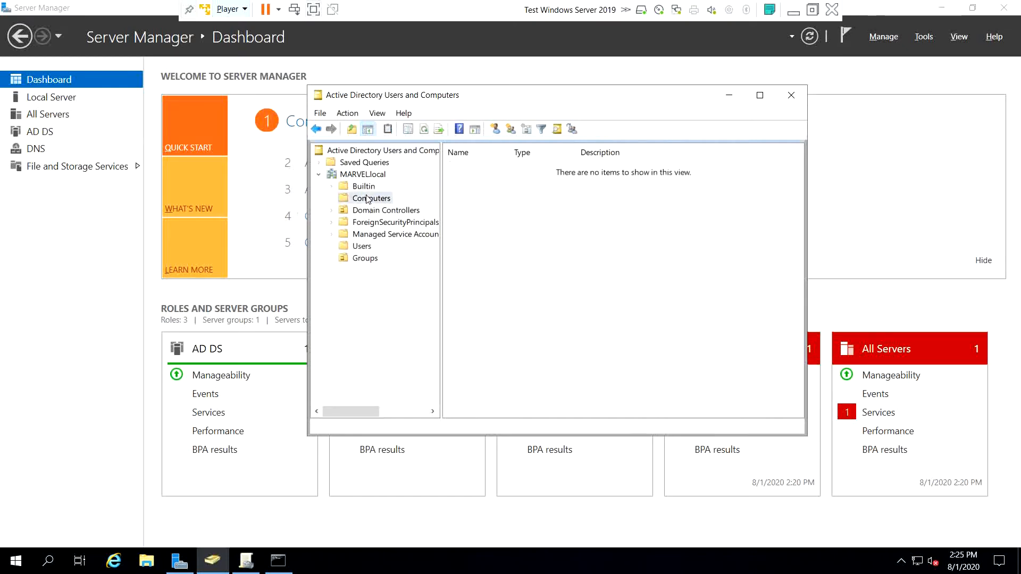
left_click(424, 130)
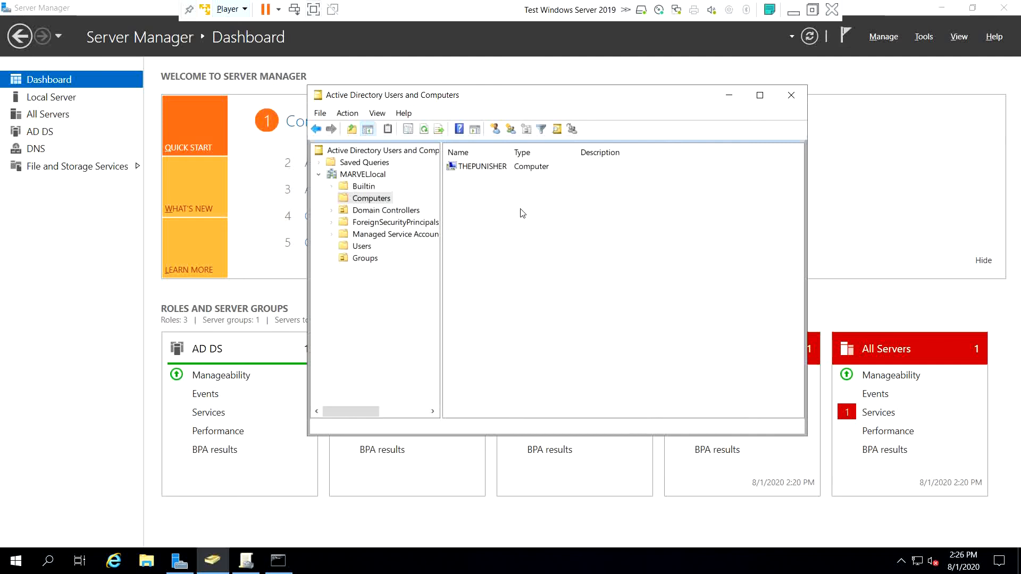
left_click(521, 209)
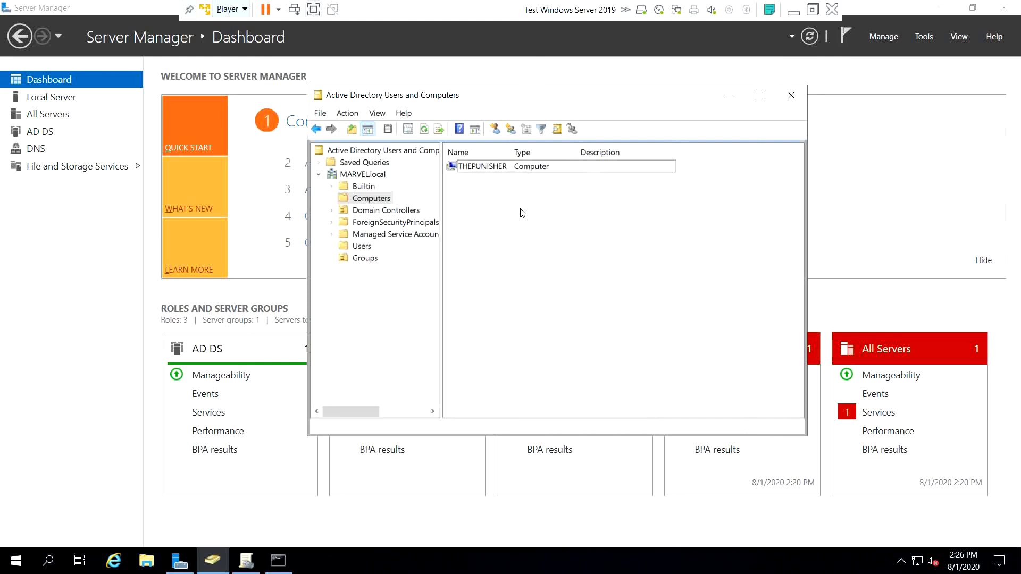